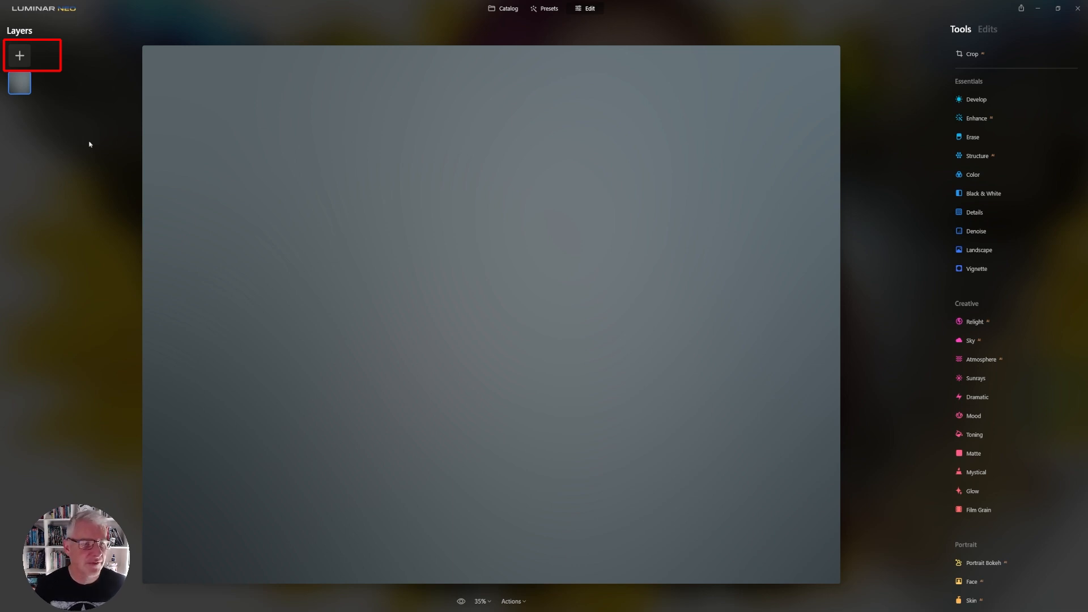
# Add the red-jacket portrait as a new layer at 100 opacity, reducing its height from the lower edge to natural widescreen proportions
pyautogui.click(25, 63)
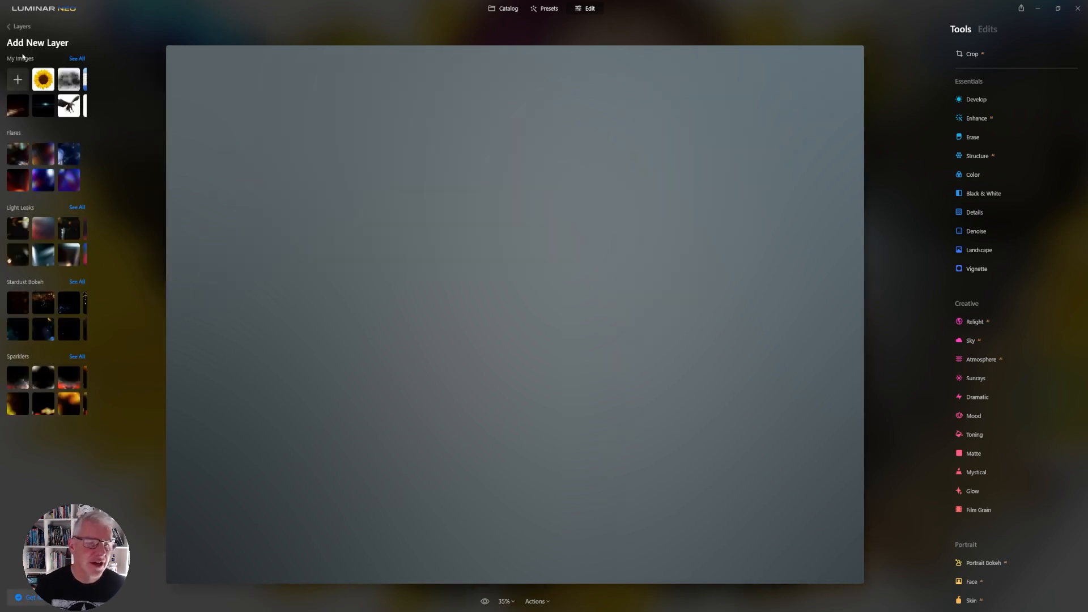
pyautogui.click(77, 59)
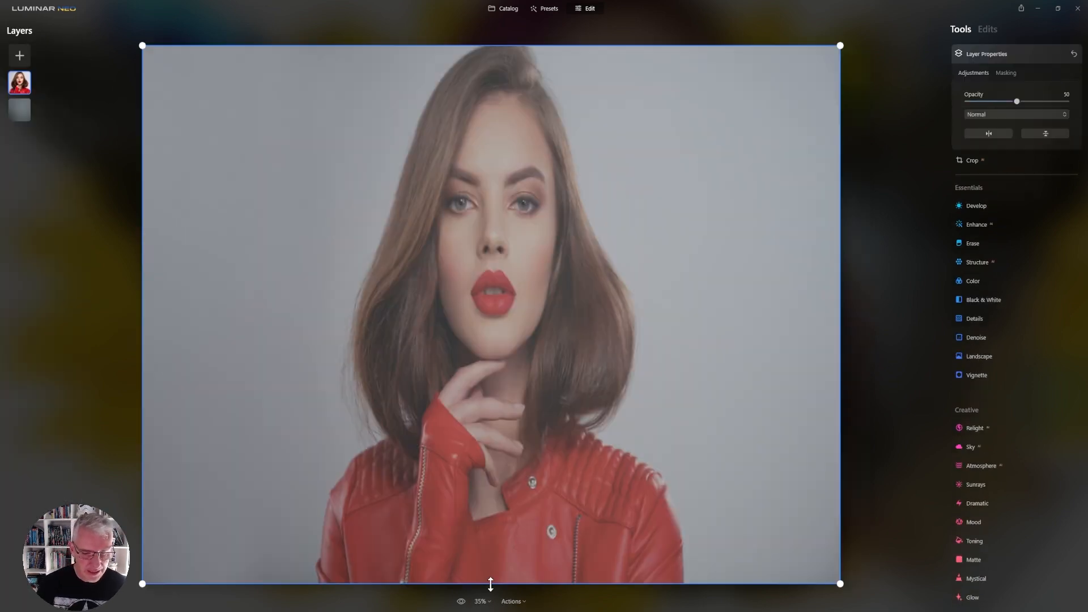
pyautogui.moveTo(491, 583); pyautogui.dragTo(486, 410)
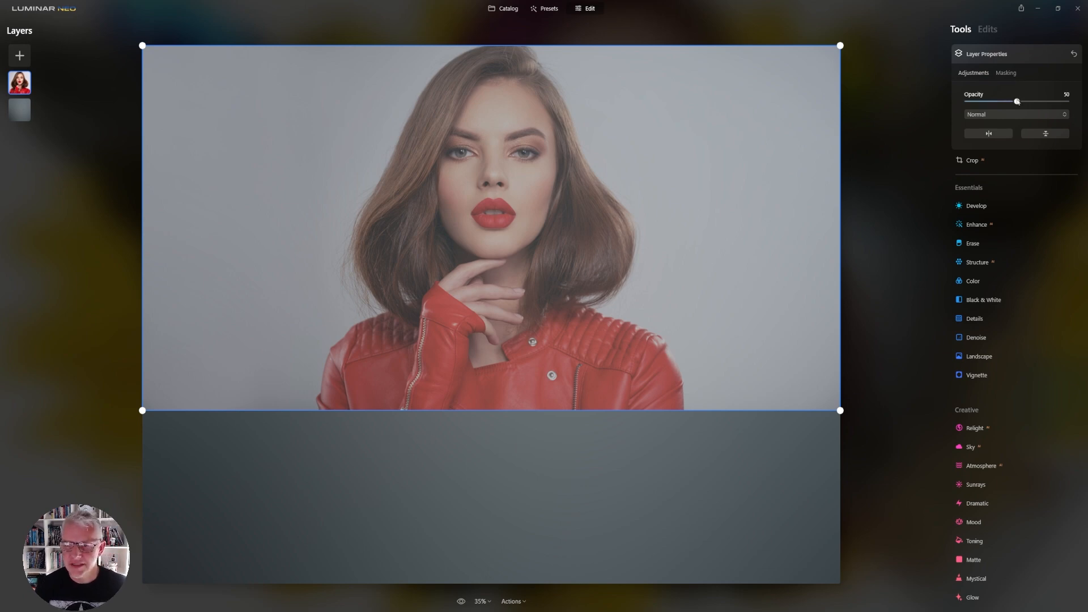
pyautogui.moveTo(1017, 102); pyautogui.dragTo(1077, 104)
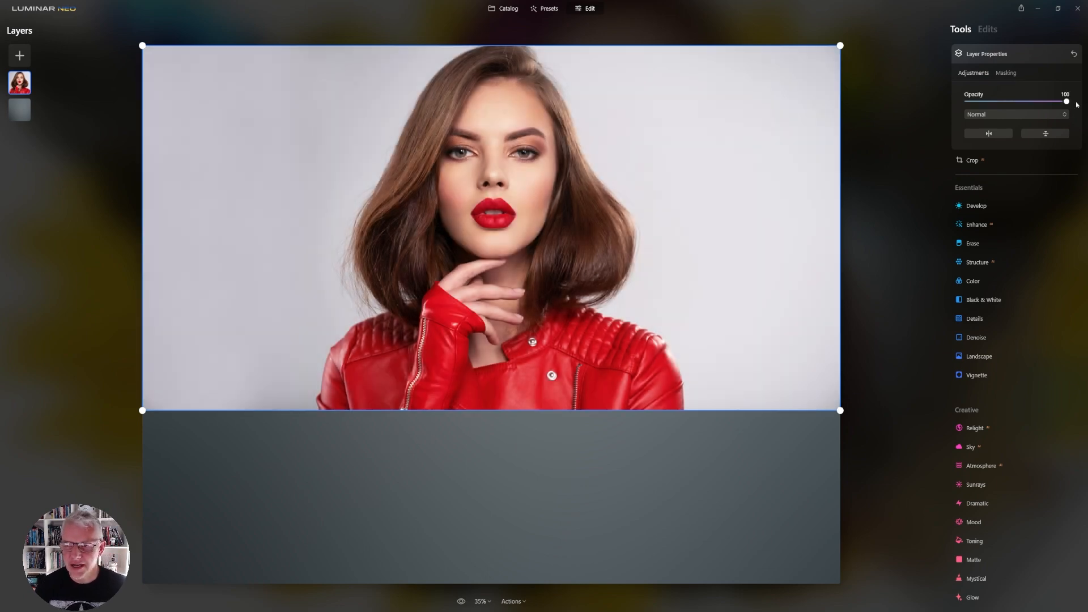
# Crop the canvas with a Free ratio so the frame ends at the portrait's lower edge
pyautogui.click(994, 55)
pyautogui.click(972, 74)
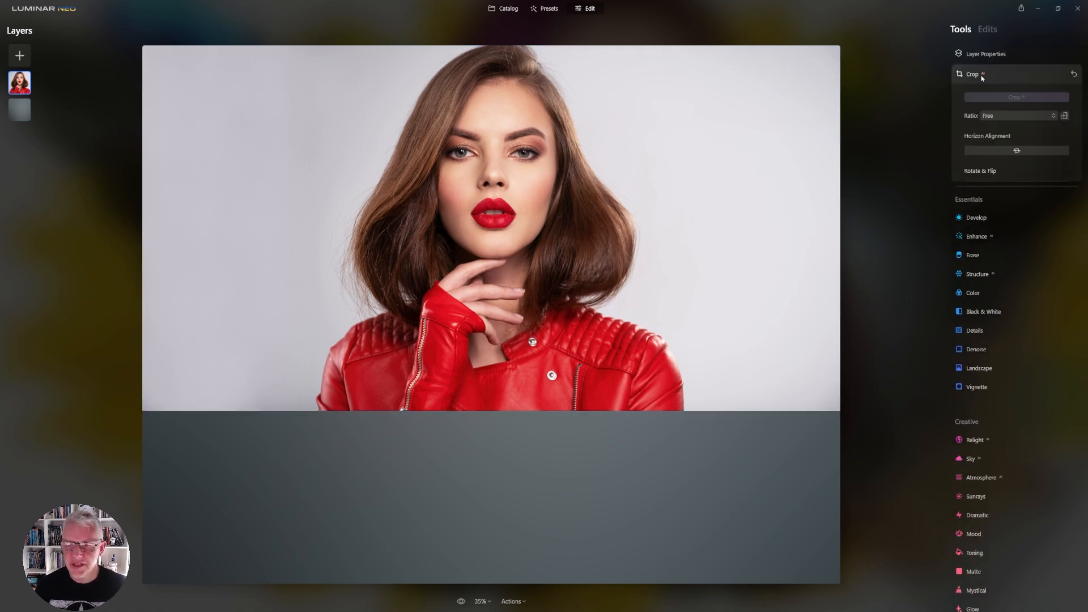
pyautogui.click(1001, 116)
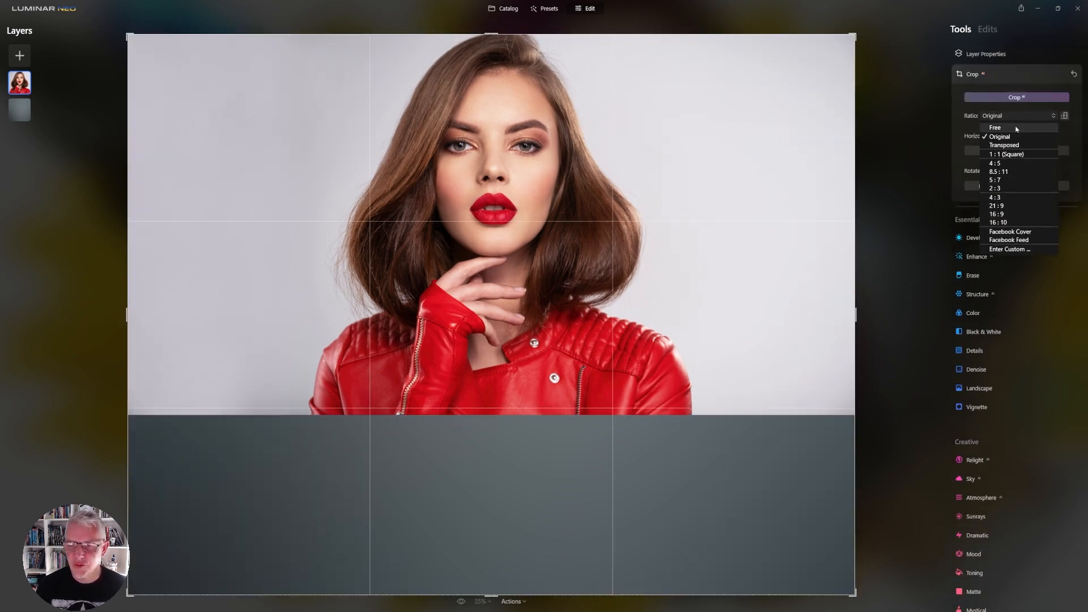
pyautogui.click(1008, 146)
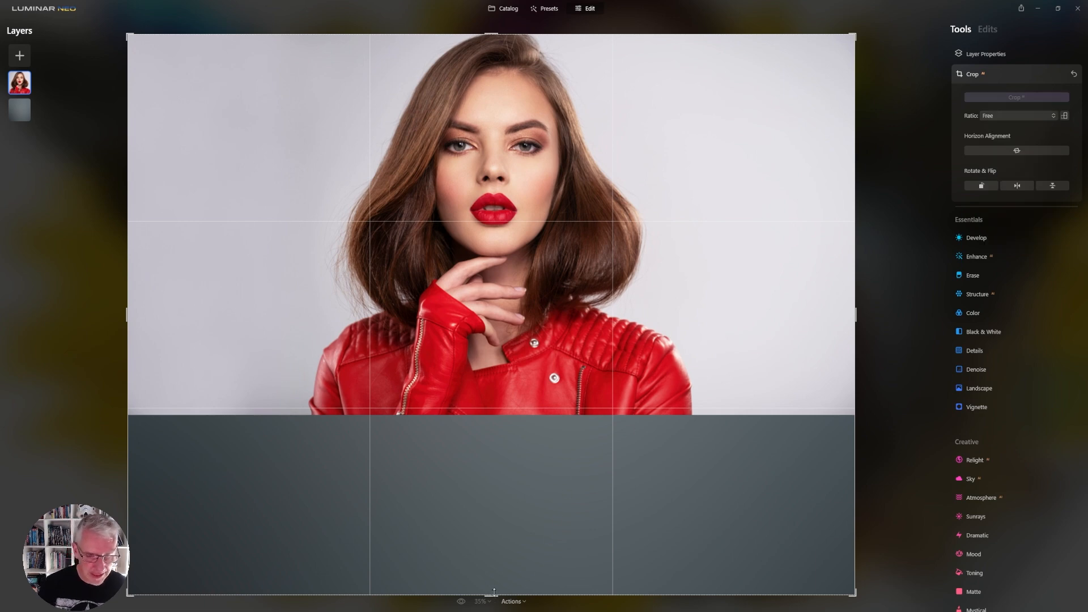
pyautogui.moveTo(490, 594); pyautogui.dragTo(494, 502)
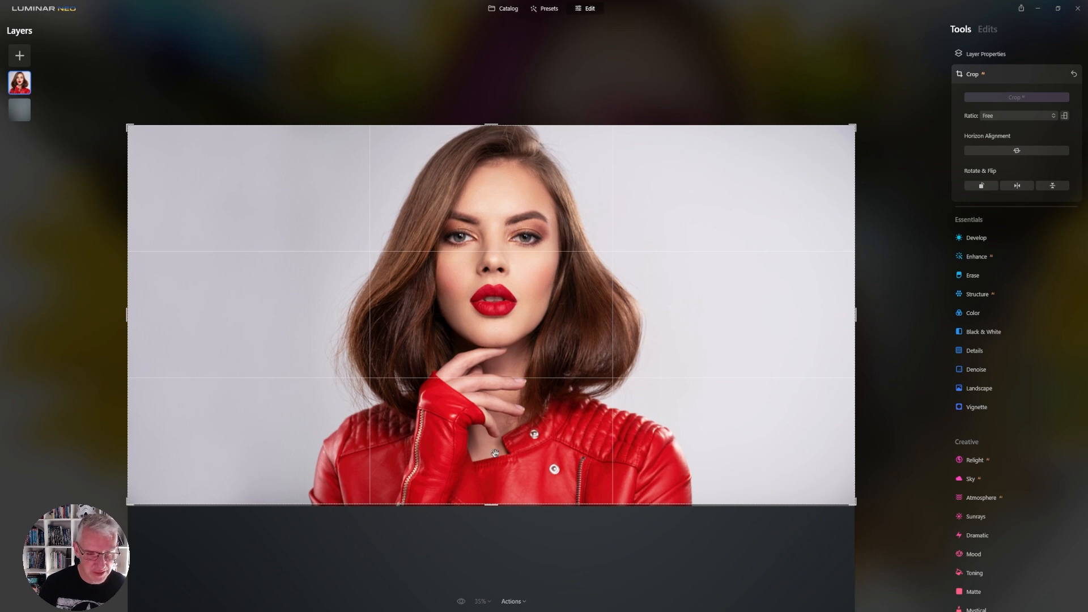
pyautogui.click(969, 75)
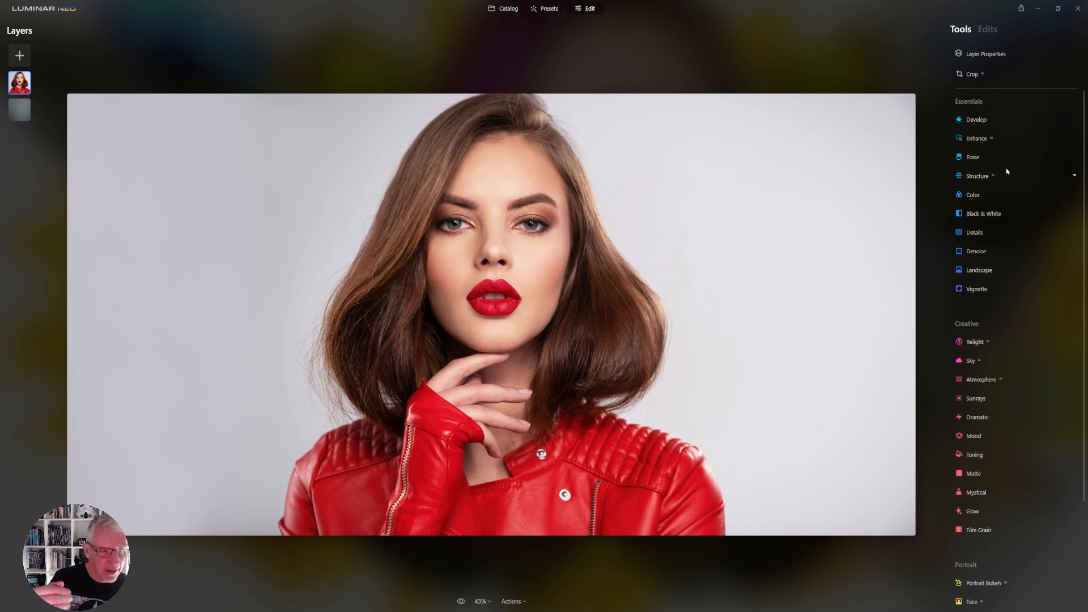
# Hide the portrait layer to view the background alone, and show it again
pyautogui.click(20, 82)
pyautogui.rightClick(27, 88)
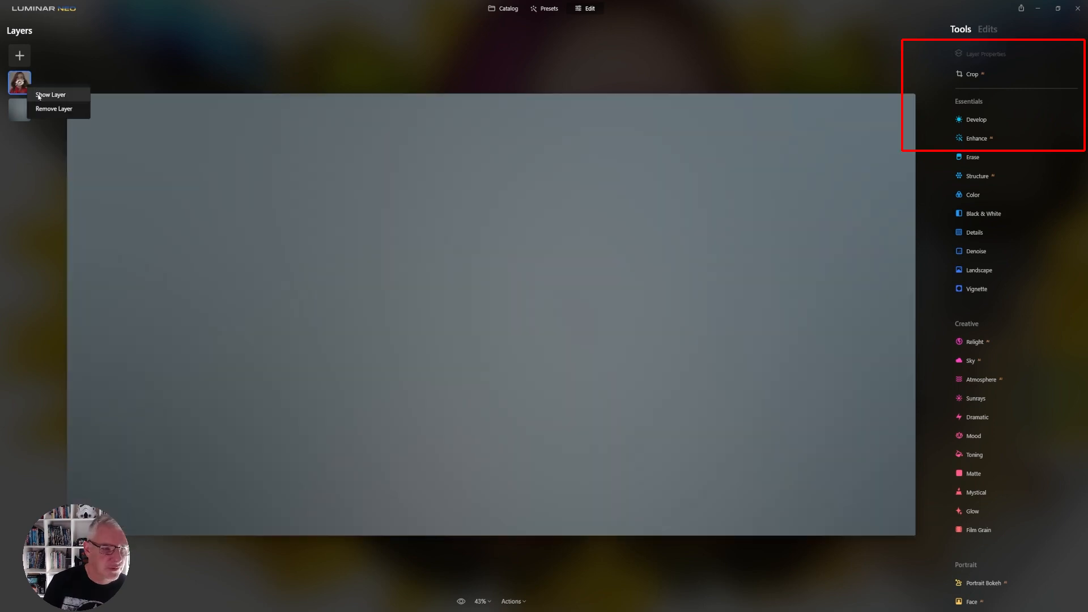
pyautogui.click(39, 96)
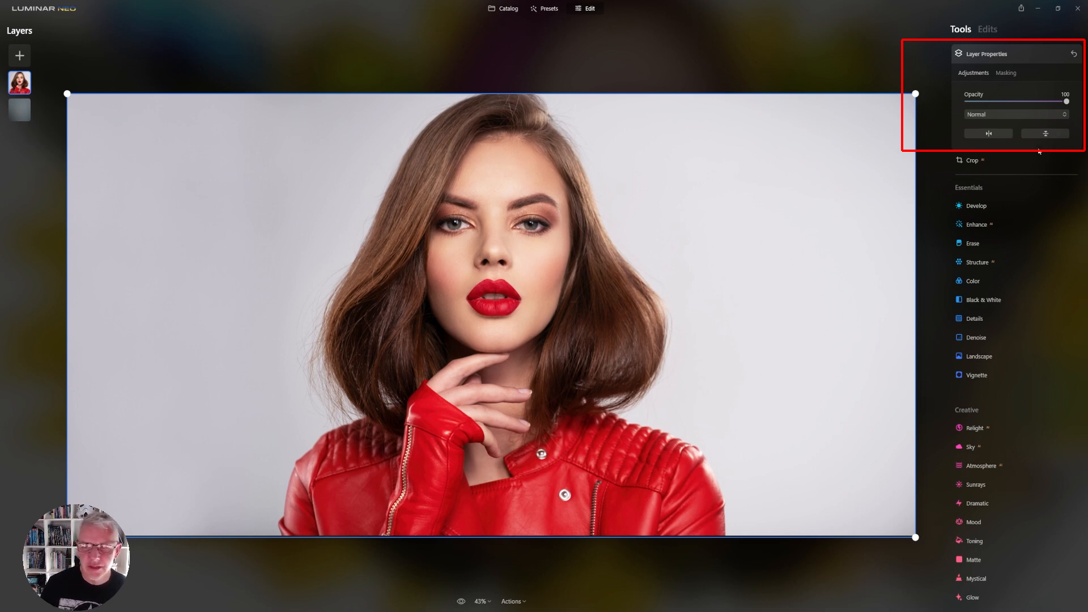
# Mask the portrait layer with the Human AI mask so only the woman remains over the background
pyautogui.click(1006, 74)
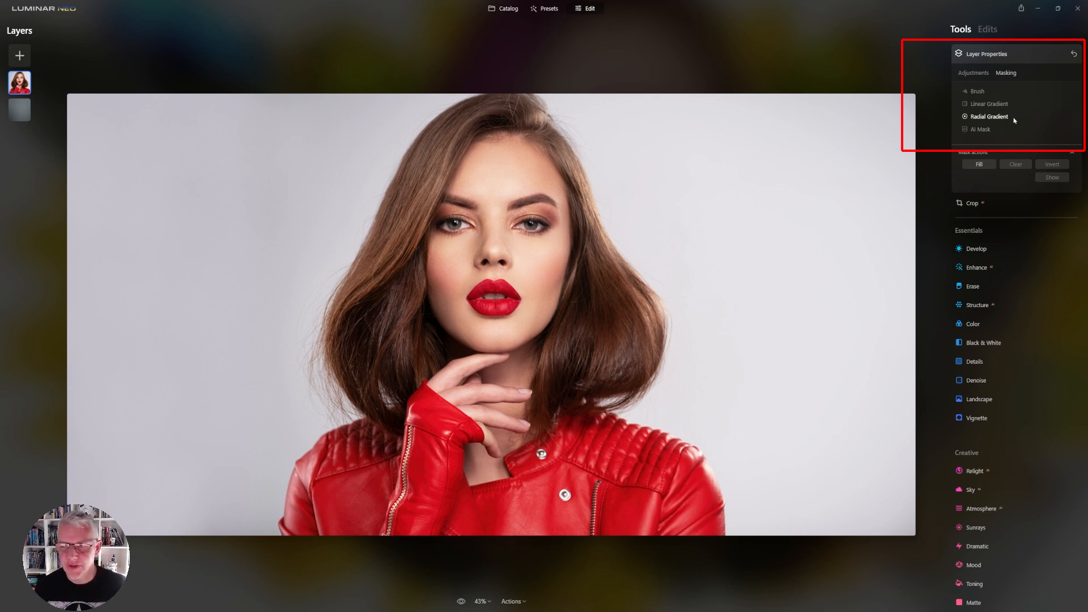
pyautogui.click(992, 129)
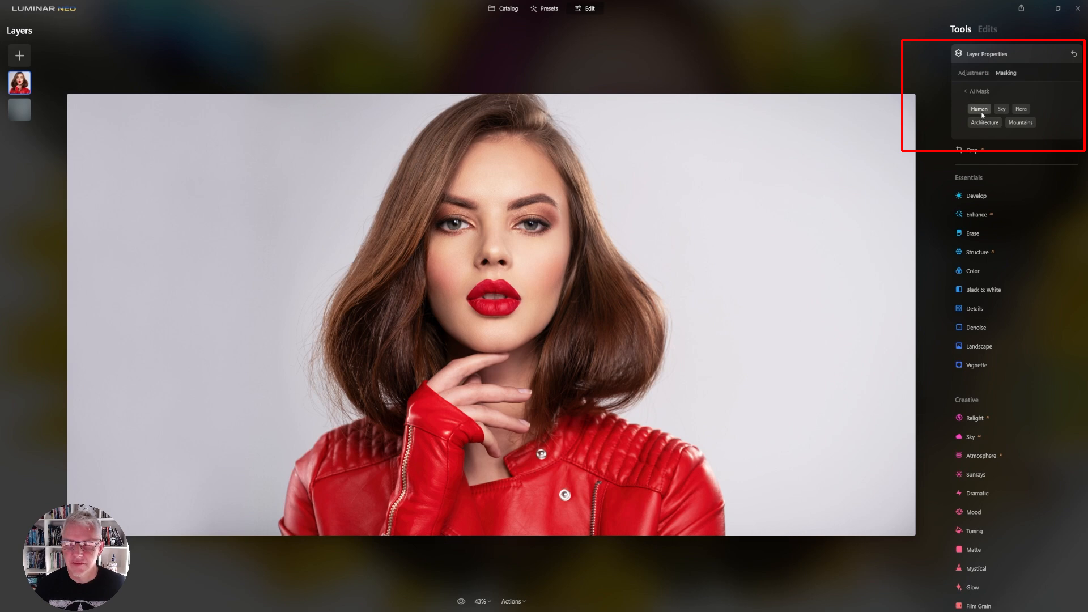
pyautogui.click(982, 113)
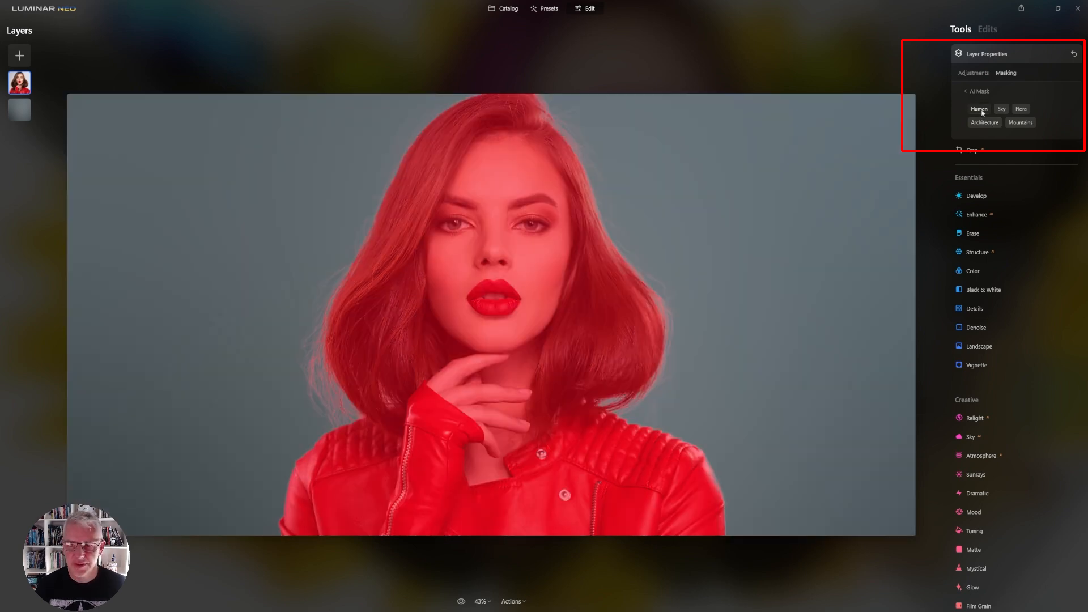
pyautogui.click(973, 72)
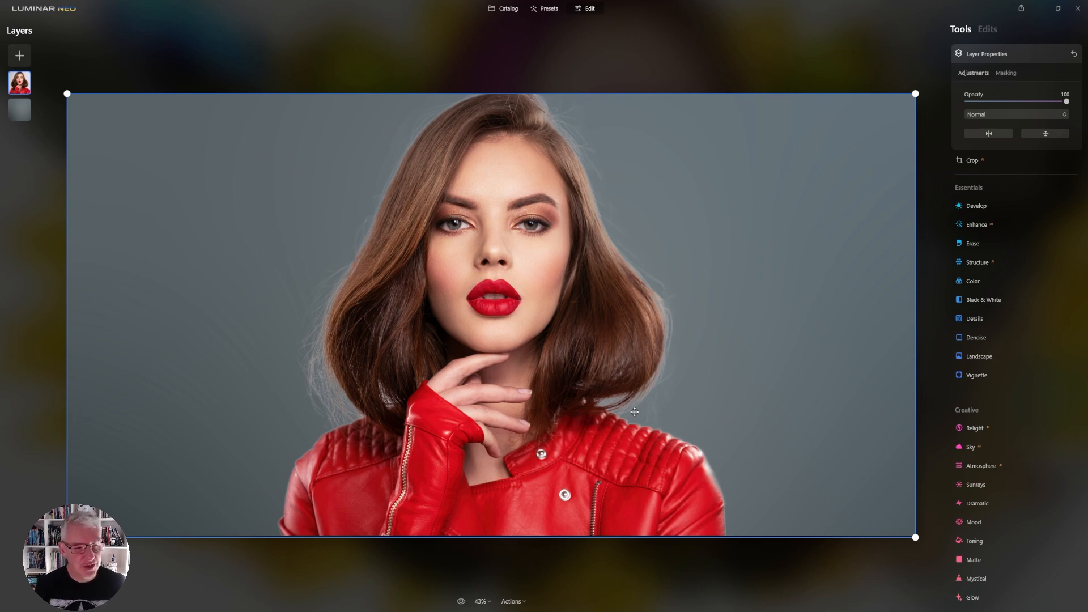
# Set the Develop exposure of the grey background layer to 5.00 to turn it white
pyautogui.click(21, 106)
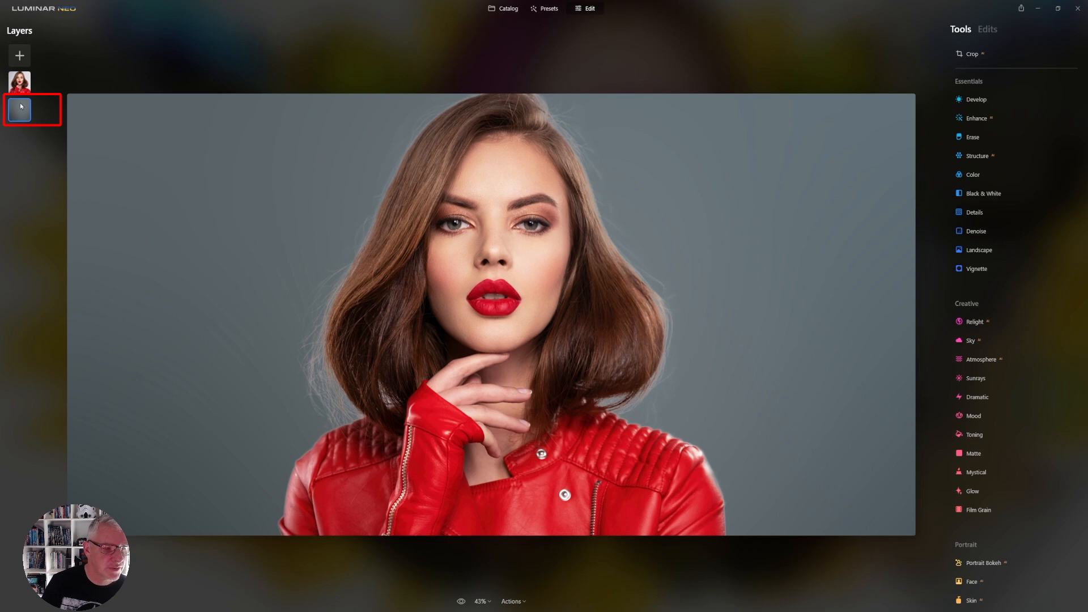
pyautogui.click(995, 101)
pyautogui.moveTo(1017, 156); pyautogui.dragTo(1075, 159)
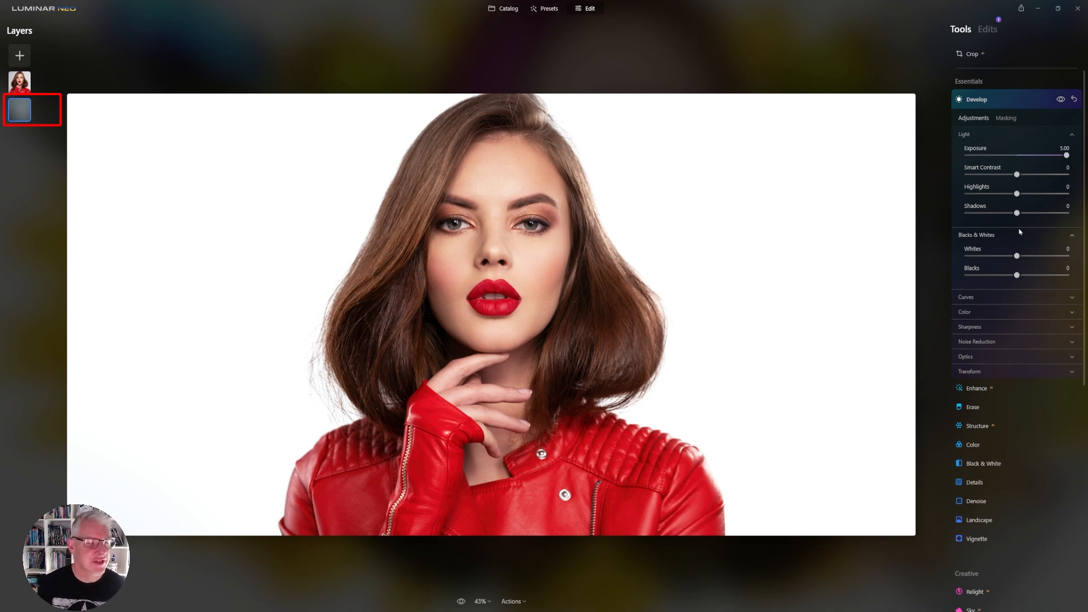
# Add the dark feathered wings image as a layer at 100 opacity and place it beneath the portrait layer
pyautogui.click(19, 55)
pyautogui.click(80, 59)
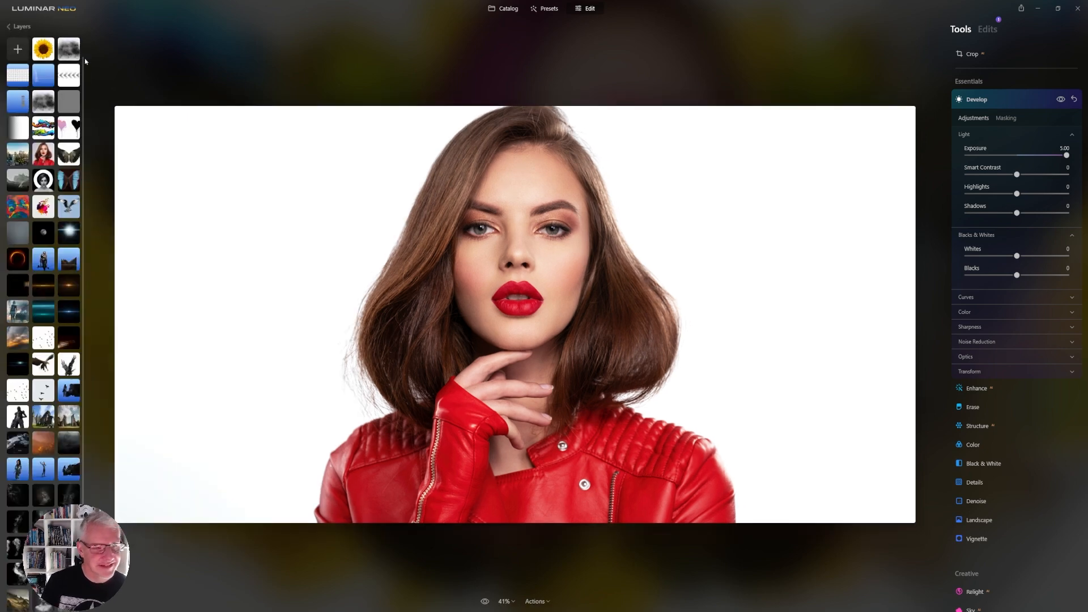
pyautogui.doubleClick(405, 192)
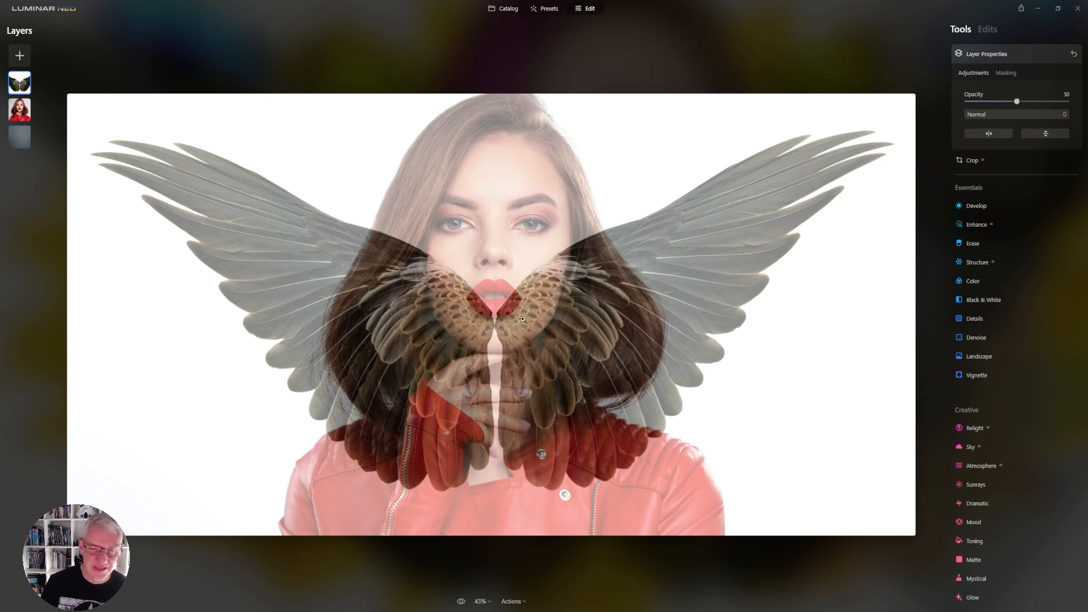
pyautogui.moveTo(1017, 102); pyautogui.dragTo(1067, 101)
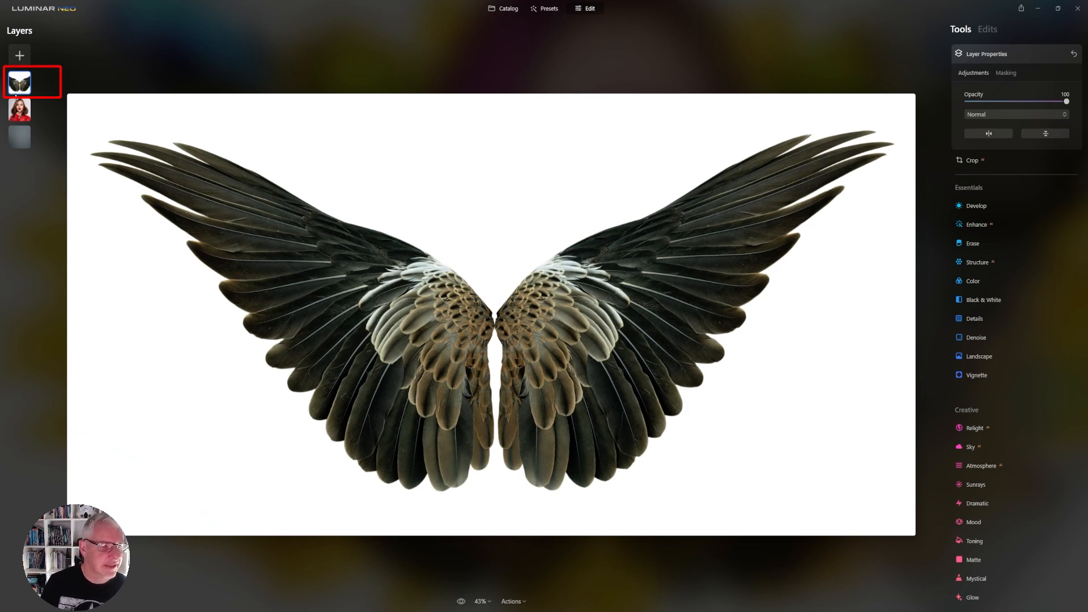
pyautogui.moveTo(21, 84); pyautogui.dragTo(21, 110)
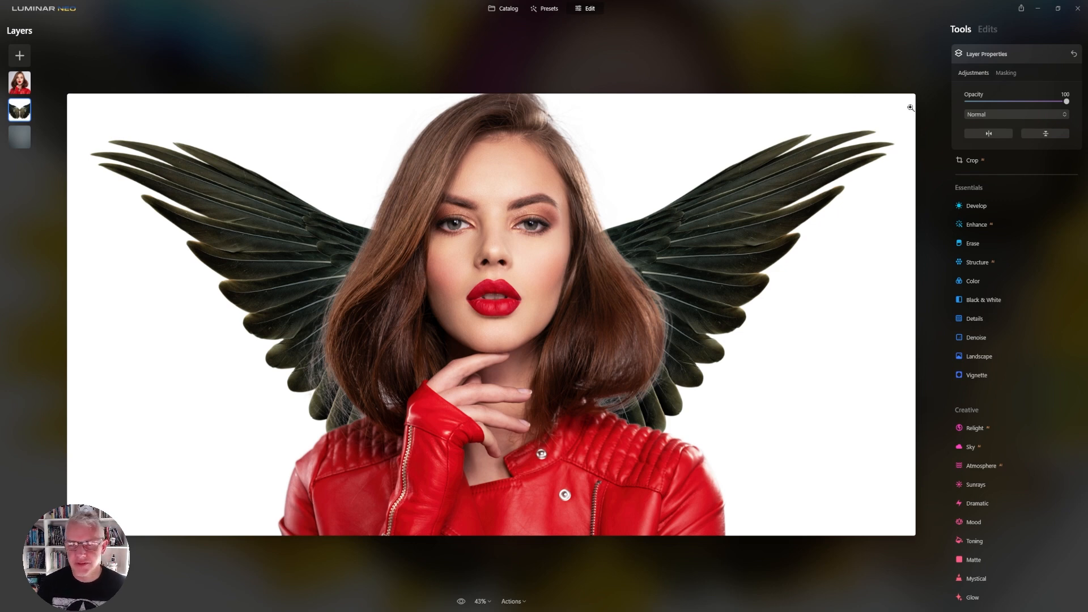
# Erase the lower part of the red jacket from the portrait layer's mask with a soft brush, fading it into white
pyautogui.click(27, 86)
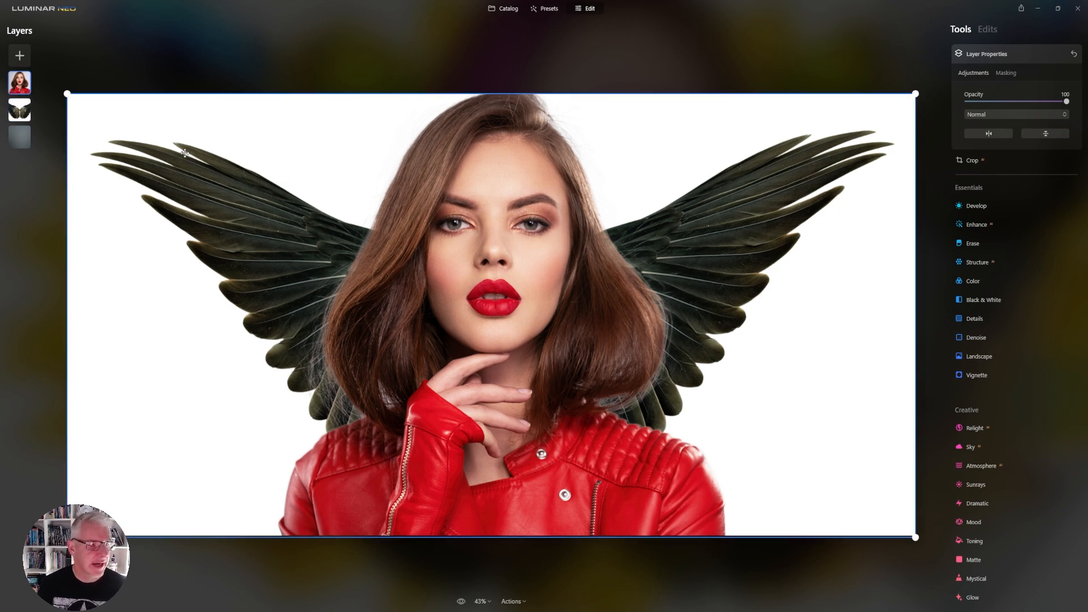
pyautogui.click(1006, 73)
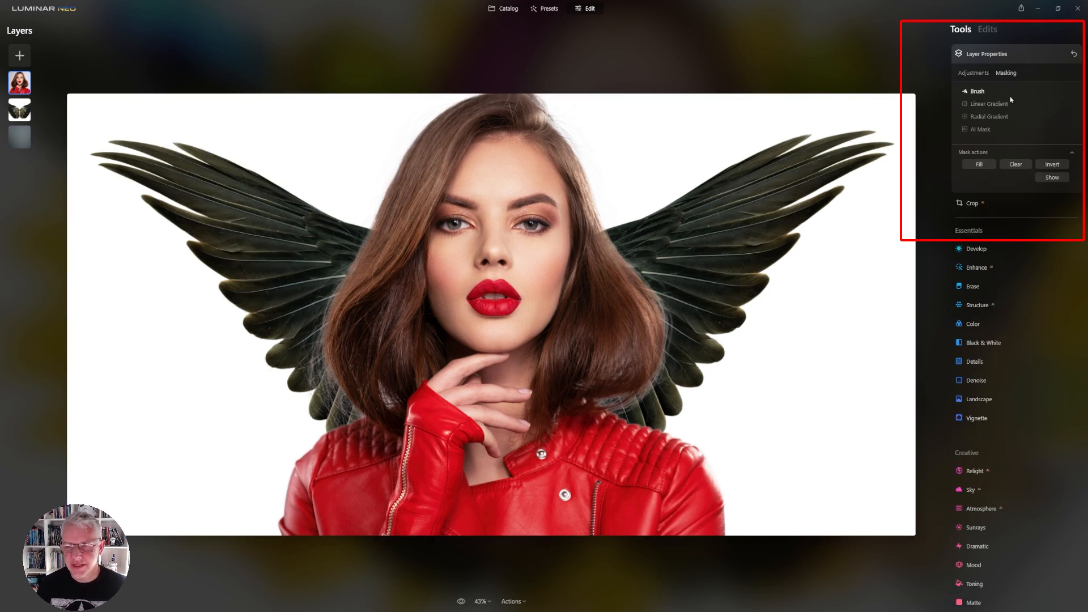
pyautogui.click(982, 92)
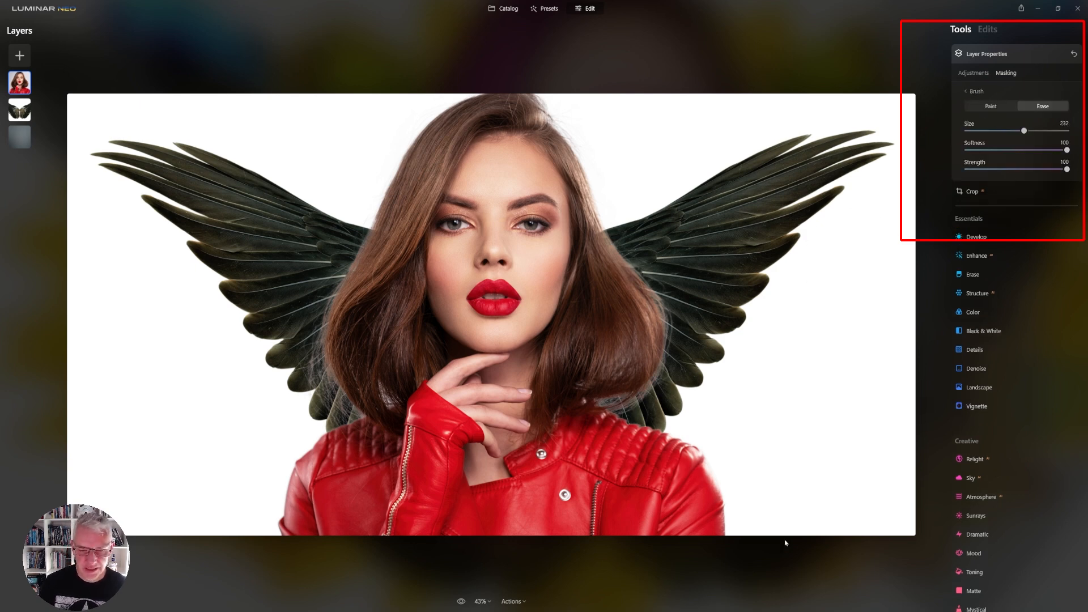
pyautogui.moveTo(773, 522)
pyautogui.mouseDown()
pyautogui.moveTo(704, 499)
pyautogui.moveTo(662, 528)
pyautogui.moveTo(15, 527)
pyautogui.mouseUp()
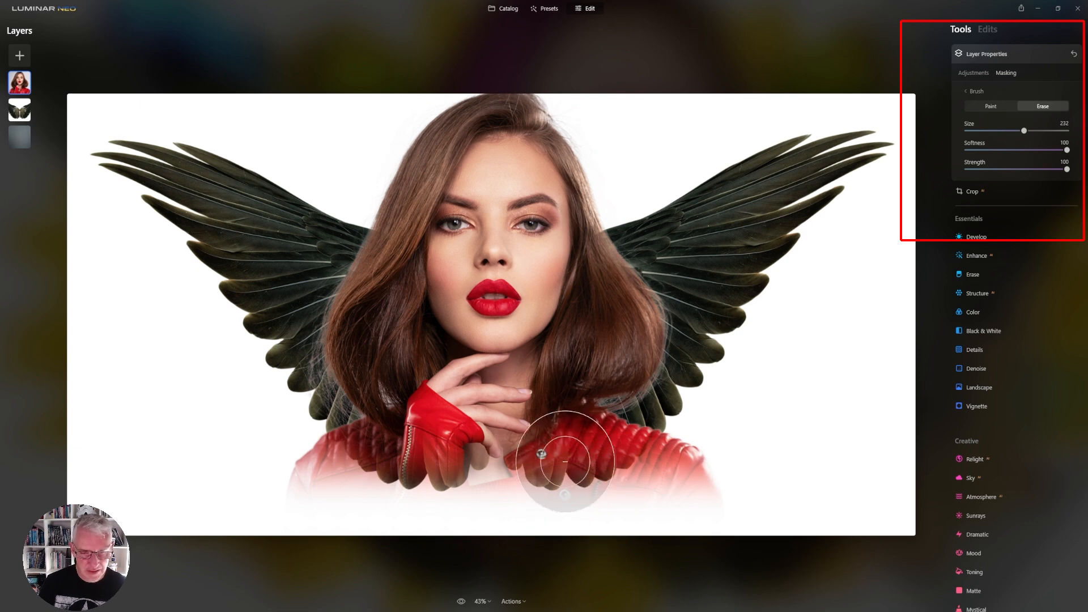
pyautogui.moveTo(627, 524)
pyautogui.mouseDown()
pyautogui.moveTo(643, 515)
pyautogui.moveTo(478, 523)
pyautogui.moveTo(347, 510)
pyautogui.moveTo(337, 517)
pyautogui.moveTo(362, 567)
pyautogui.mouseUp()
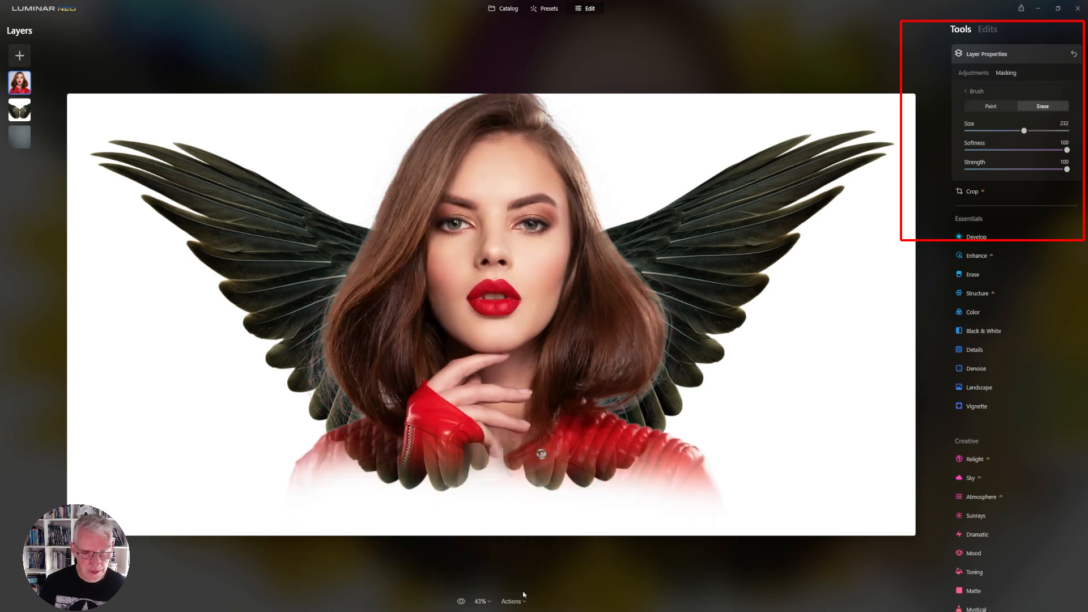
pyautogui.moveTo(637, 503)
pyautogui.mouseDown()
pyautogui.moveTo(687, 529)
pyautogui.moveTo(743, 539)
pyautogui.moveTo(822, 533)
pyautogui.mouseUp()
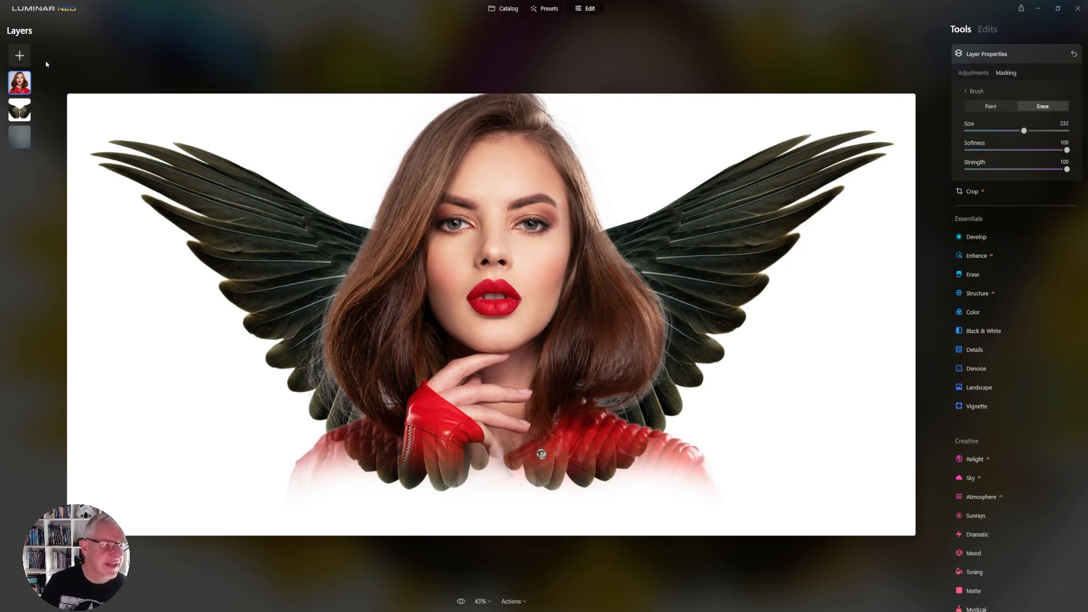
# Add the colourful graffiti arrows image as a new layer and shrink it by pulling in its four sides
pyautogui.click(20, 57)
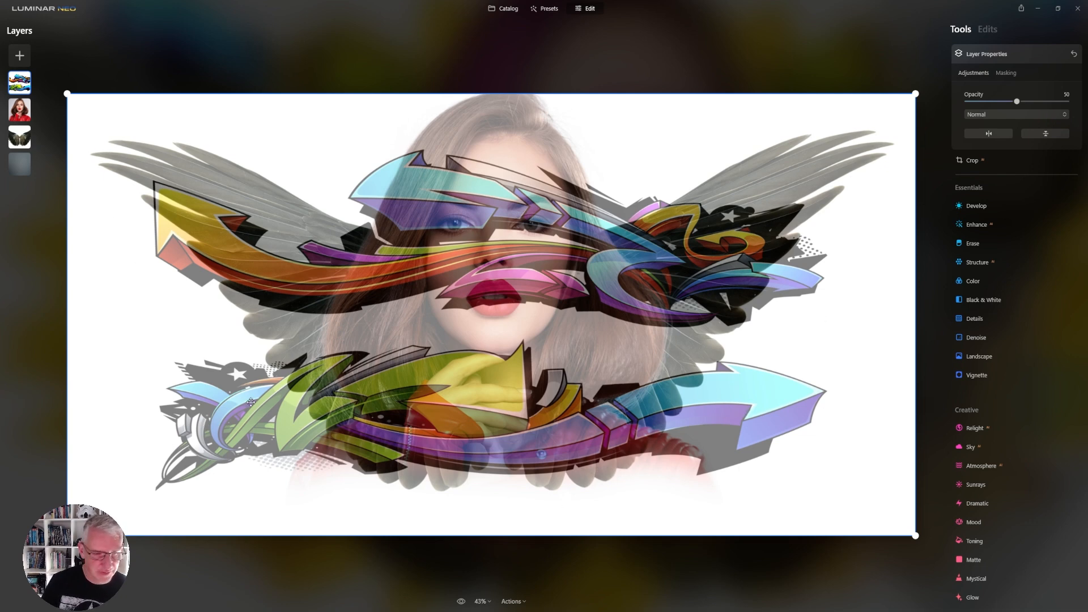
pyautogui.moveTo(66, 292); pyautogui.dragTo(288, 315)
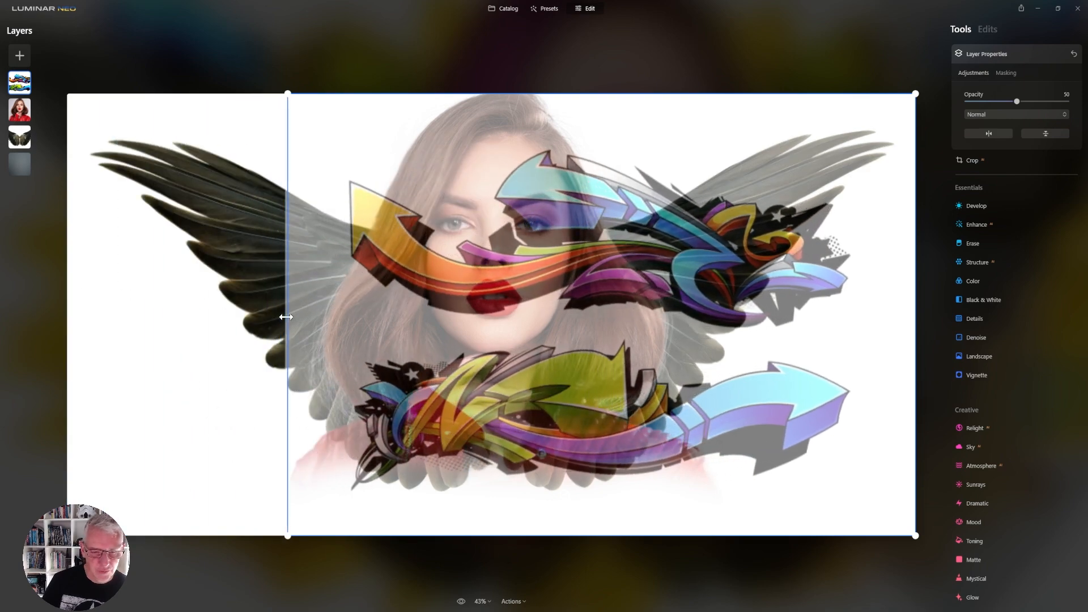
pyautogui.moveTo(634, 534); pyautogui.dragTo(633, 461)
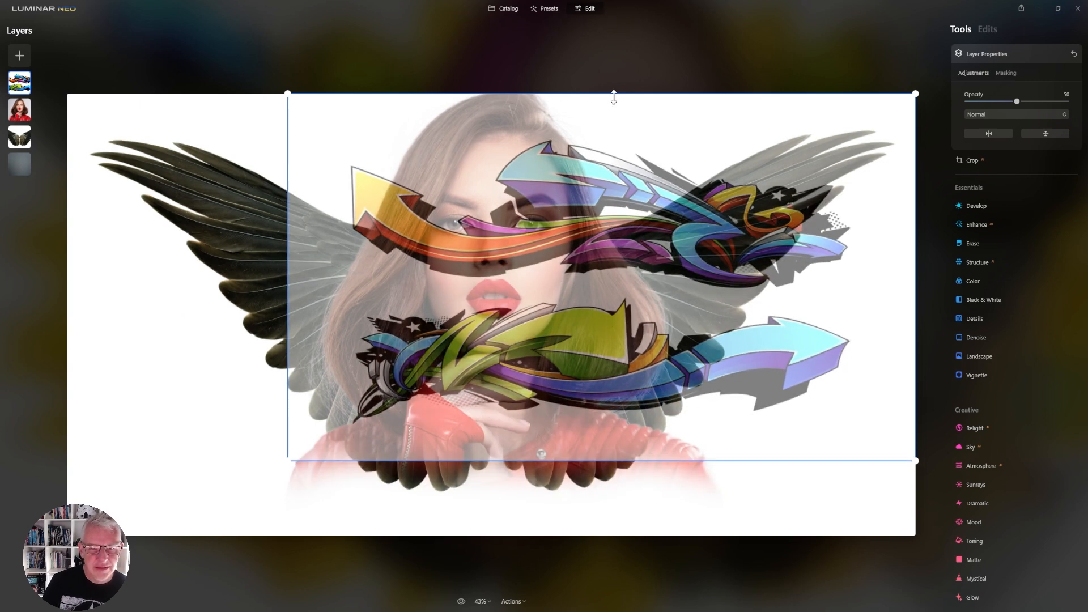
pyautogui.moveTo(616, 93); pyautogui.dragTo(615, 130)
pyautogui.moveTo(907, 304); pyautogui.dragTo(785, 303)
# Rotate the arrows layer counter-clockwise, fit its green-blue arrow so it sweeps outward from the woman's left eye, and set opacity to 100
pyautogui.moveTo(802, 479); pyautogui.dragTo(828, 372)
pyautogui.moveTo(559, 380); pyautogui.dragTo(666, 220)
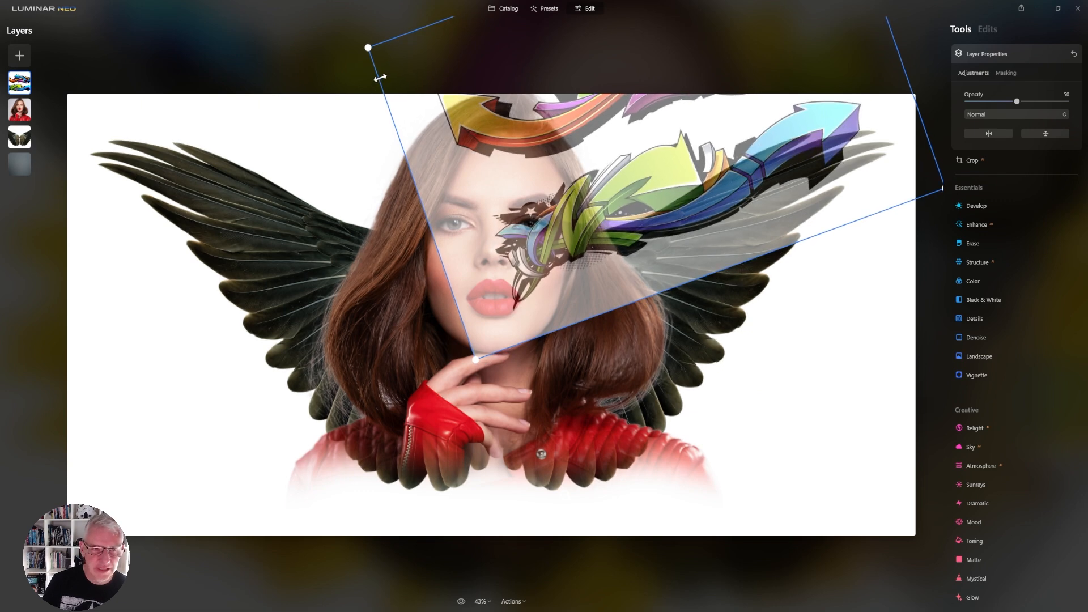
pyautogui.moveTo(367, 47); pyautogui.dragTo(441, 68)
pyautogui.moveTo(753, 212); pyautogui.dragTo(717, 204)
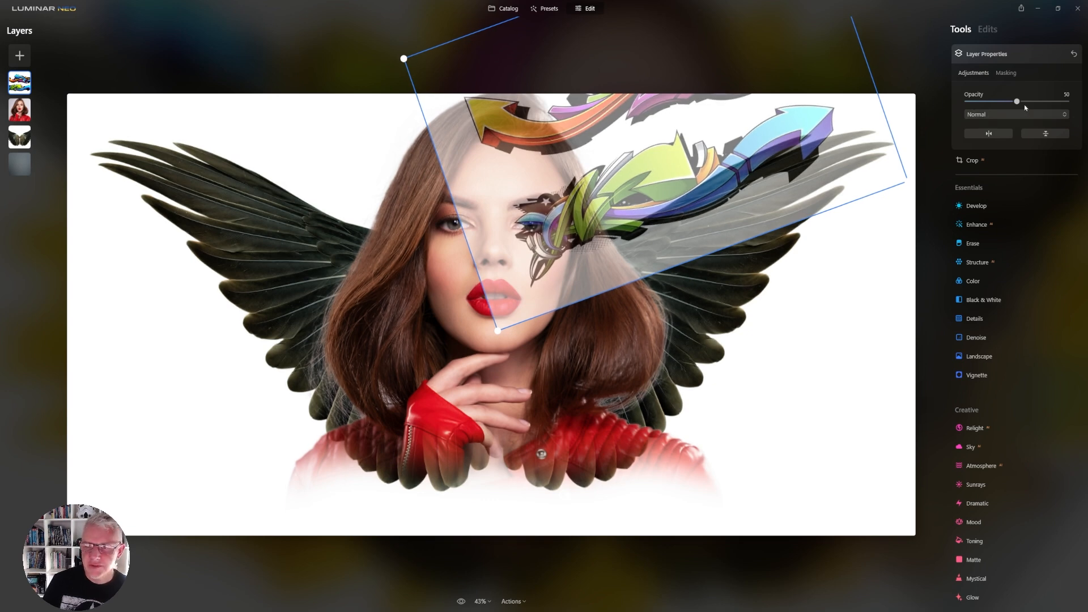
pyautogui.moveTo(1058, 107); pyautogui.dragTo(1069, 104)
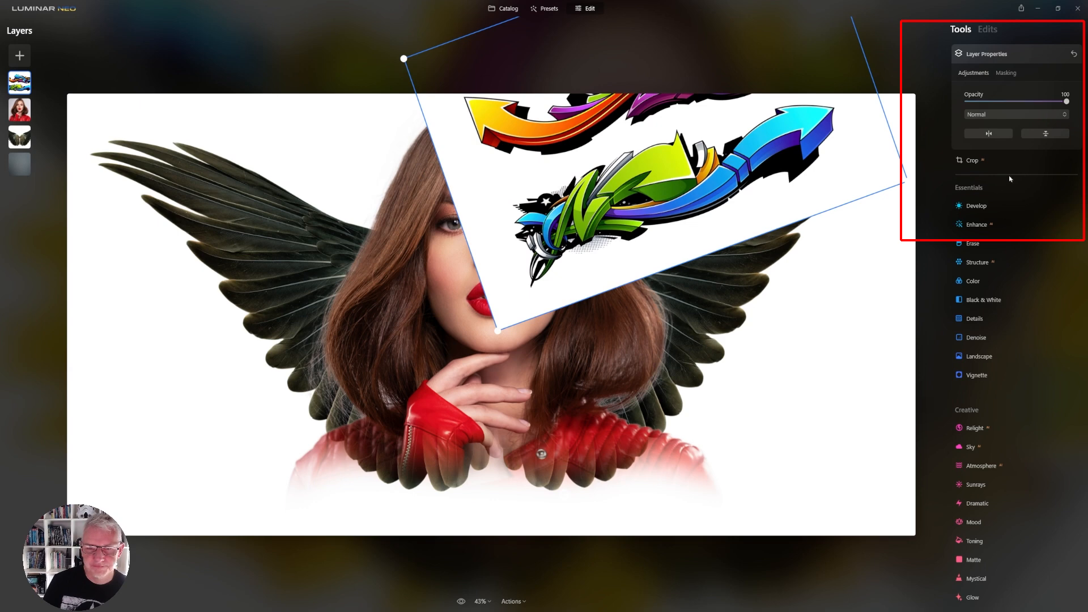
# Erase everything around the green-blue arrow from the arrows layer's mask, using soft brush sizes 134 and 58 at strength 100
pyautogui.click(1006, 73)
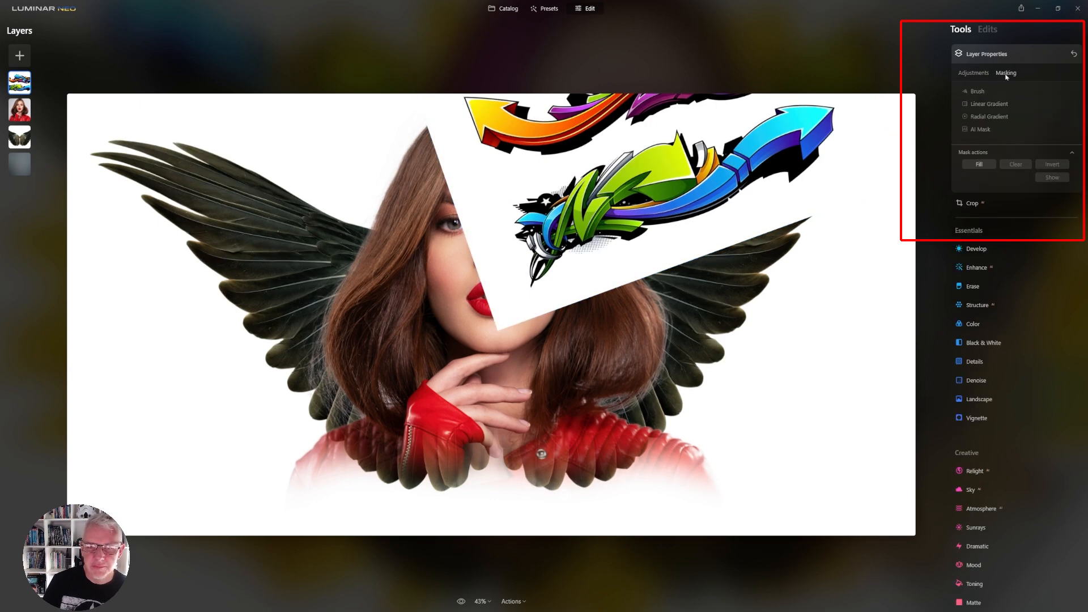
pyautogui.click(977, 91)
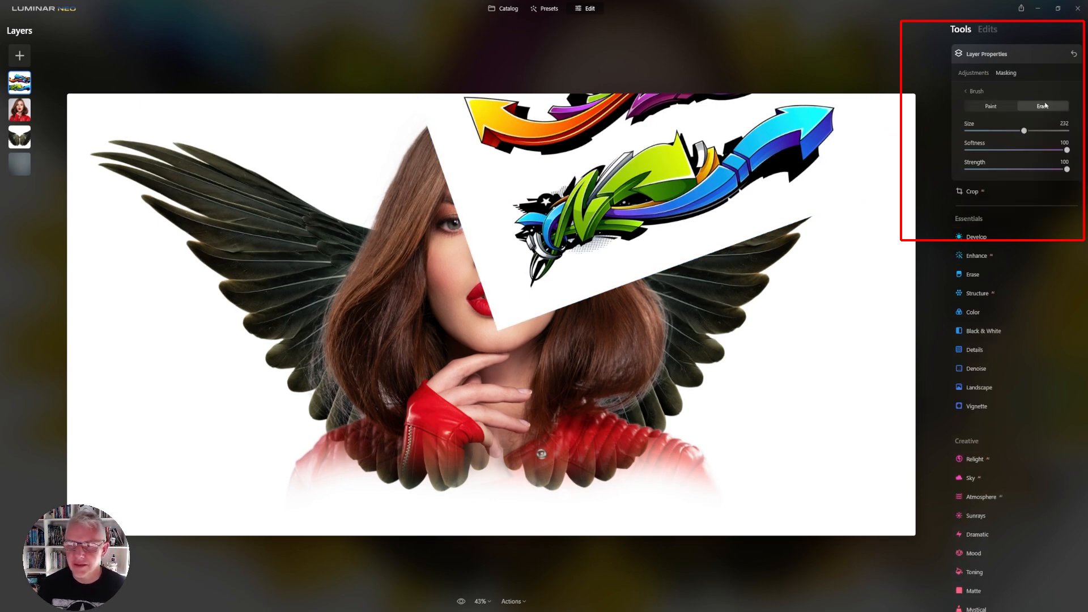
pyautogui.click(1000, 131)
pyautogui.moveTo(483, 115)
pyautogui.mouseDown()
pyautogui.moveTo(556, 105)
pyautogui.moveTo(467, 133)
pyautogui.moveTo(401, 131)
pyautogui.moveTo(497, 52)
pyautogui.moveTo(426, 128)
pyautogui.moveTo(480, 143)
pyautogui.moveTo(726, 74)
pyautogui.mouseUp()
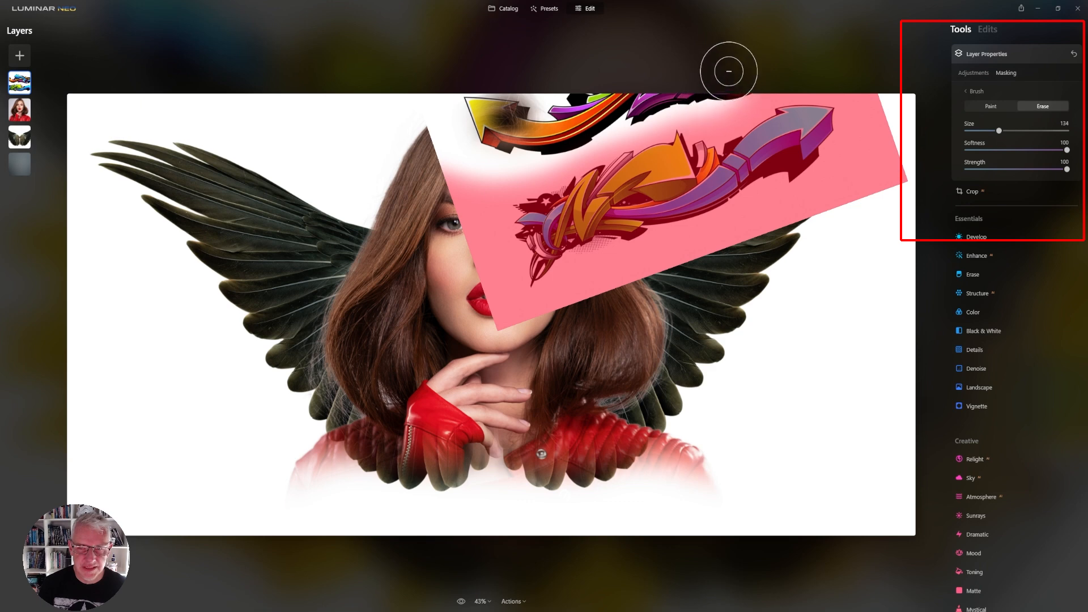
pyautogui.moveTo(439, 169)
pyautogui.mouseDown()
pyautogui.moveTo(478, 310)
pyautogui.moveTo(490, 334)
pyautogui.moveTo(519, 336)
pyautogui.moveTo(881, 206)
pyautogui.moveTo(908, 189)
pyautogui.moveTo(877, 71)
pyautogui.moveTo(899, 106)
pyautogui.mouseUp()
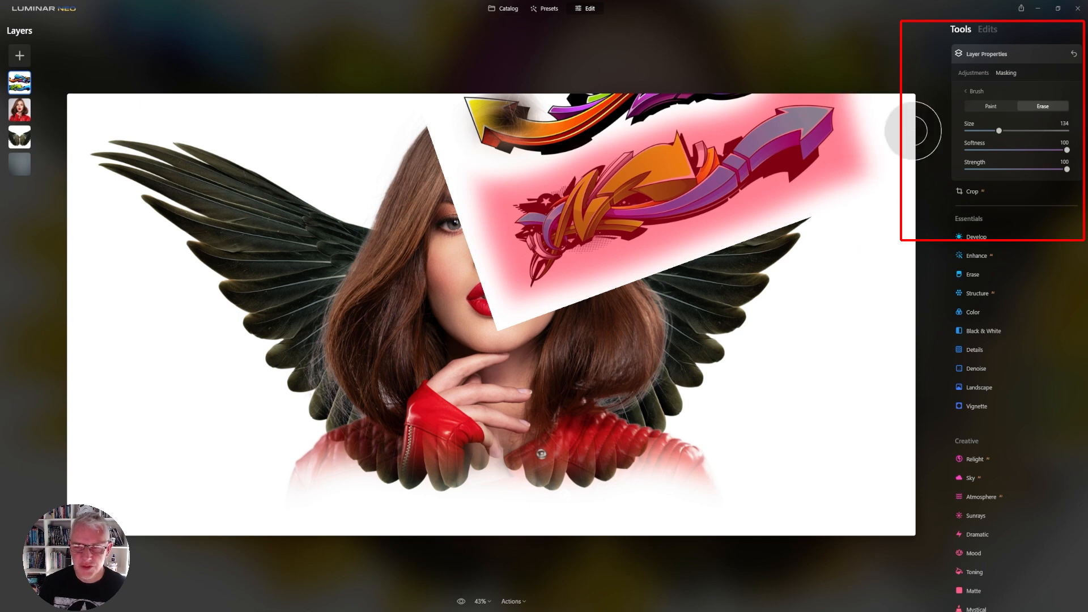
pyautogui.moveTo(427, 174)
pyautogui.mouseDown()
pyautogui.moveTo(510, 102)
pyautogui.moveTo(401, 134)
pyautogui.moveTo(777, 43)
pyautogui.mouseUp()
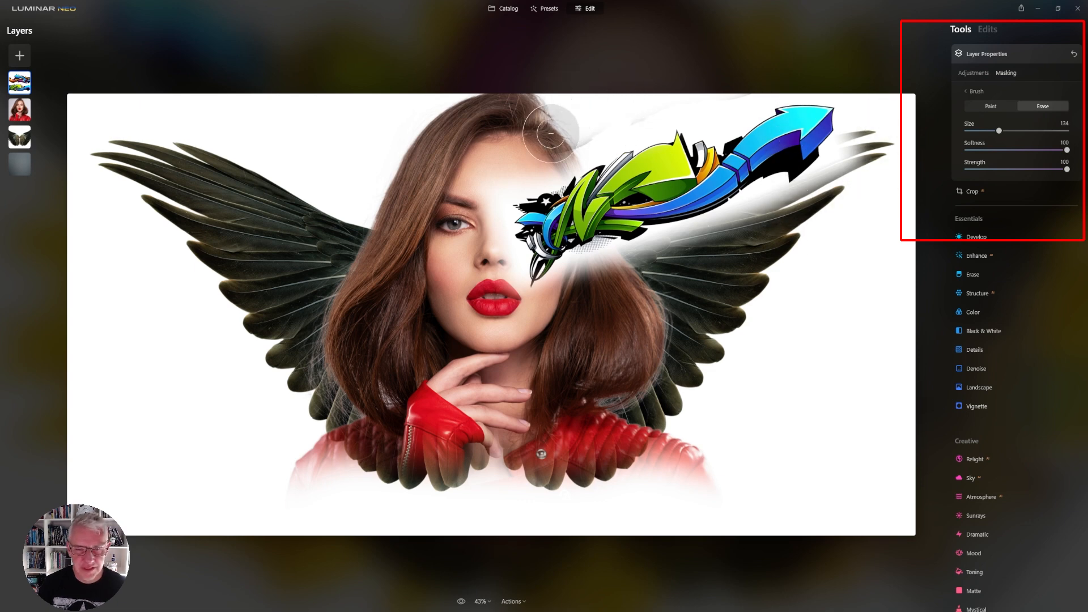
pyautogui.click(979, 131)
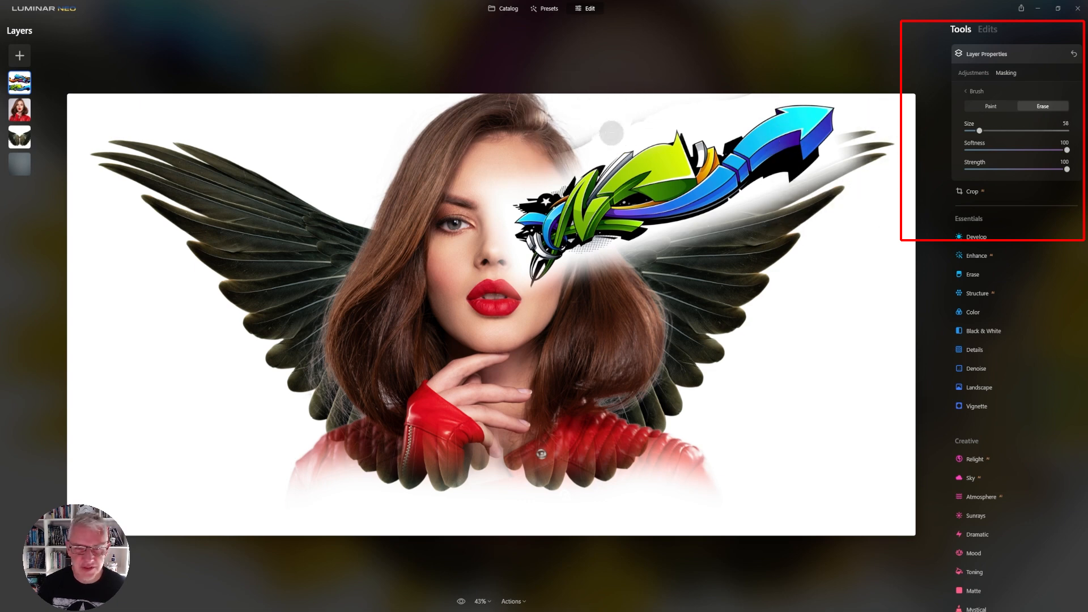
pyautogui.moveTo(636, 114)
pyautogui.mouseDown()
pyautogui.moveTo(554, 150)
pyautogui.moveTo(697, 92)
pyautogui.moveTo(753, 91)
pyautogui.moveTo(598, 130)
pyautogui.moveTo(318, 123)
pyautogui.moveTo(342, 143)
pyautogui.mouseUp()
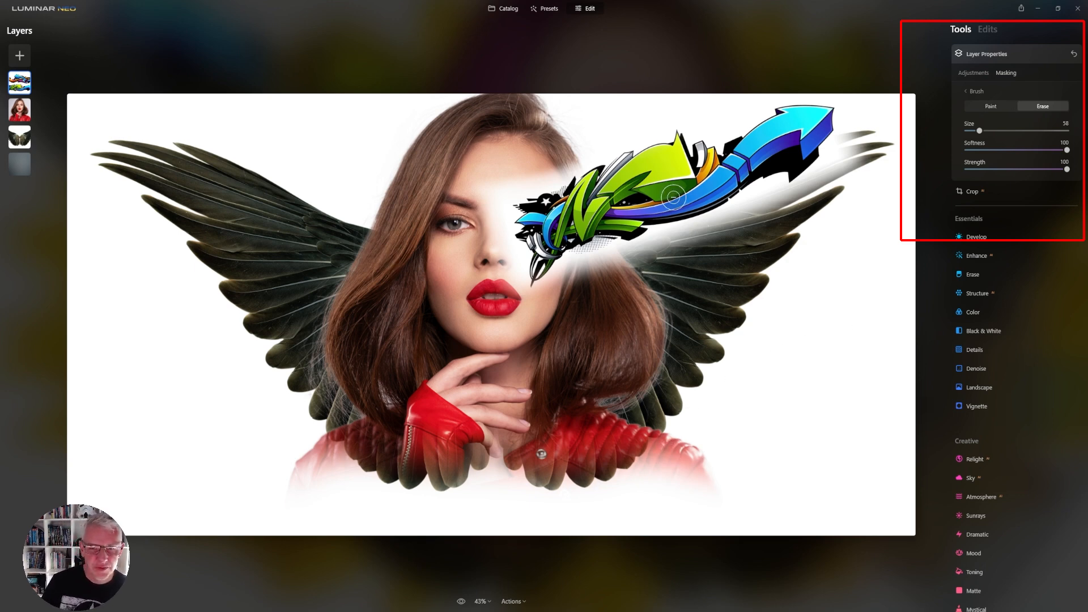
# Place the arrows layer beneath the portrait layer and set its blend mode to Darken
pyautogui.moveTo(20, 85); pyautogui.dragTo(27, 116)
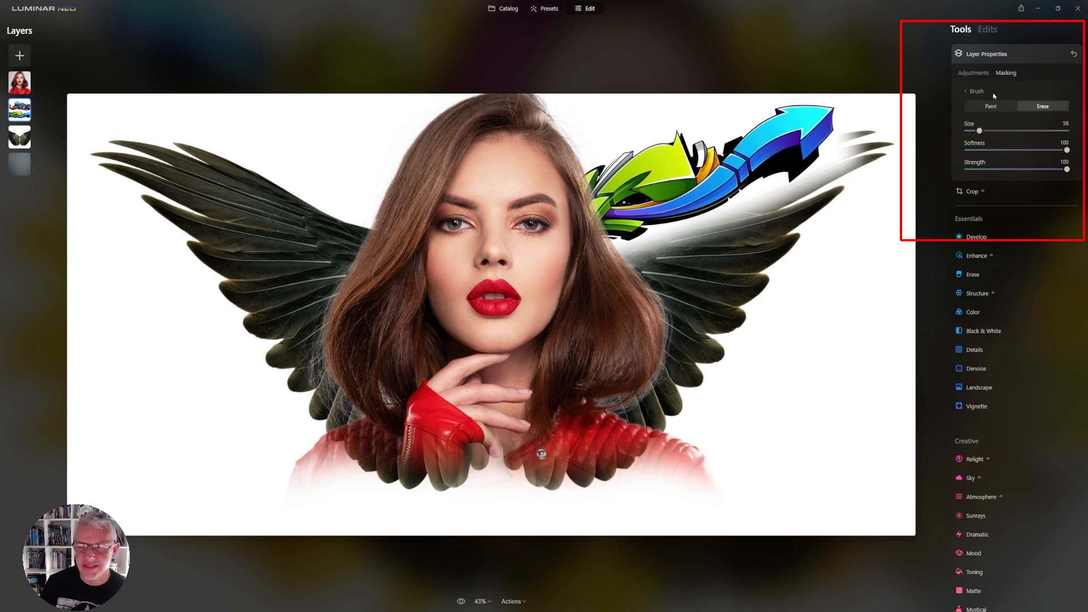
pyautogui.click(972, 72)
pyautogui.click(1017, 116)
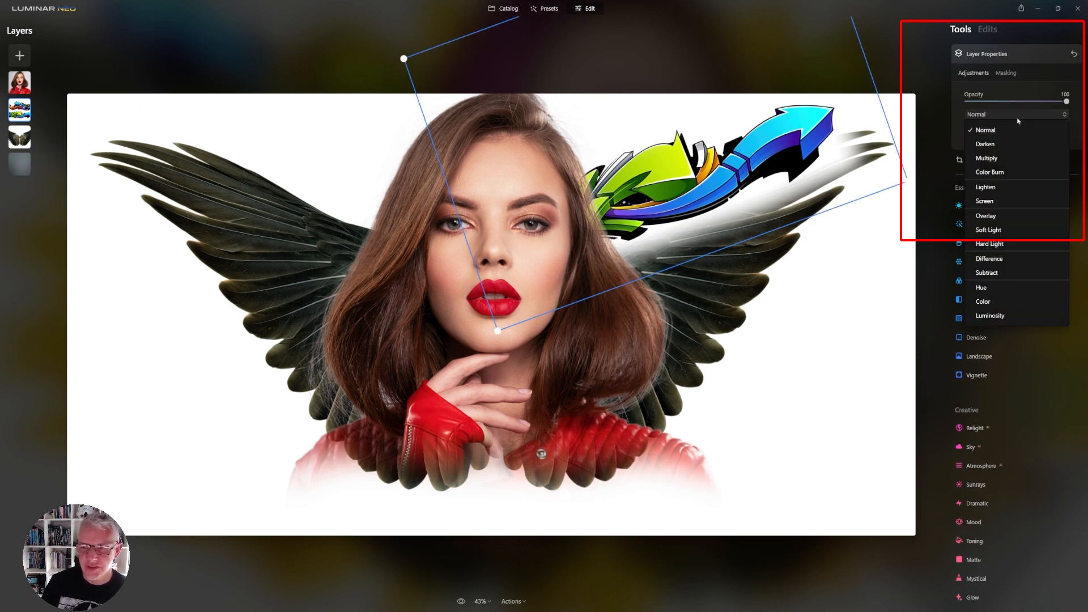
pyautogui.click(987, 145)
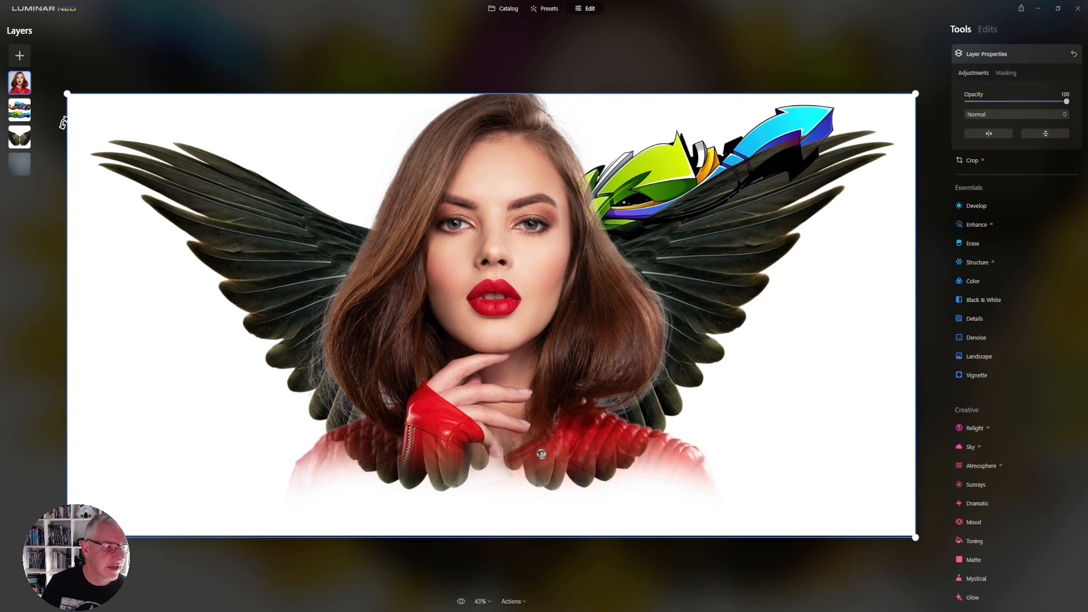
# Add the graffiti arrows image again as a new layer above the portrait and shrink it to under half the canvas width
pyautogui.click(19, 55)
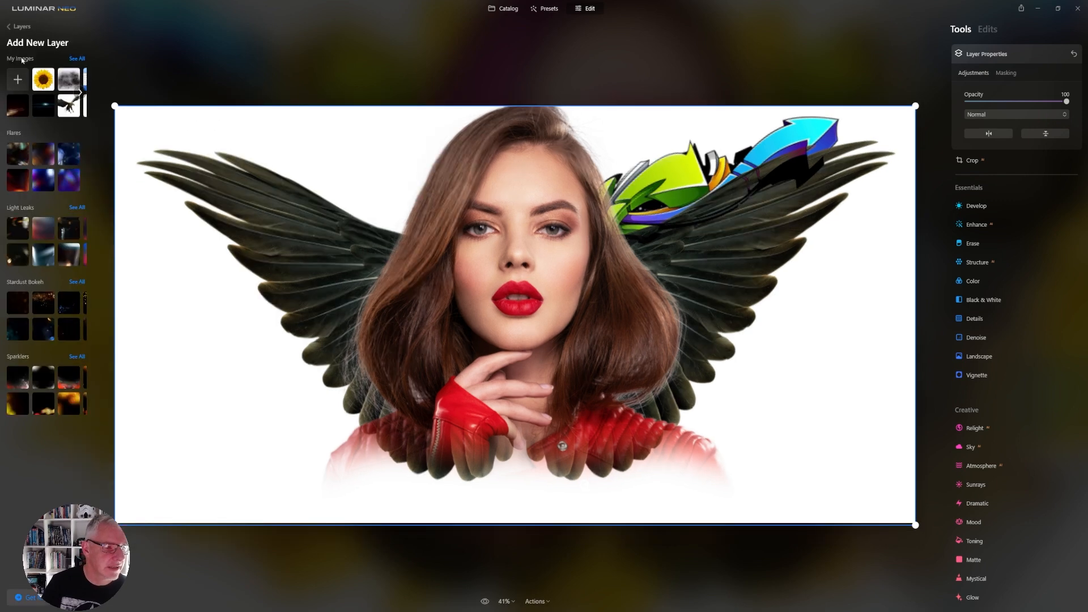
pyautogui.click(78, 59)
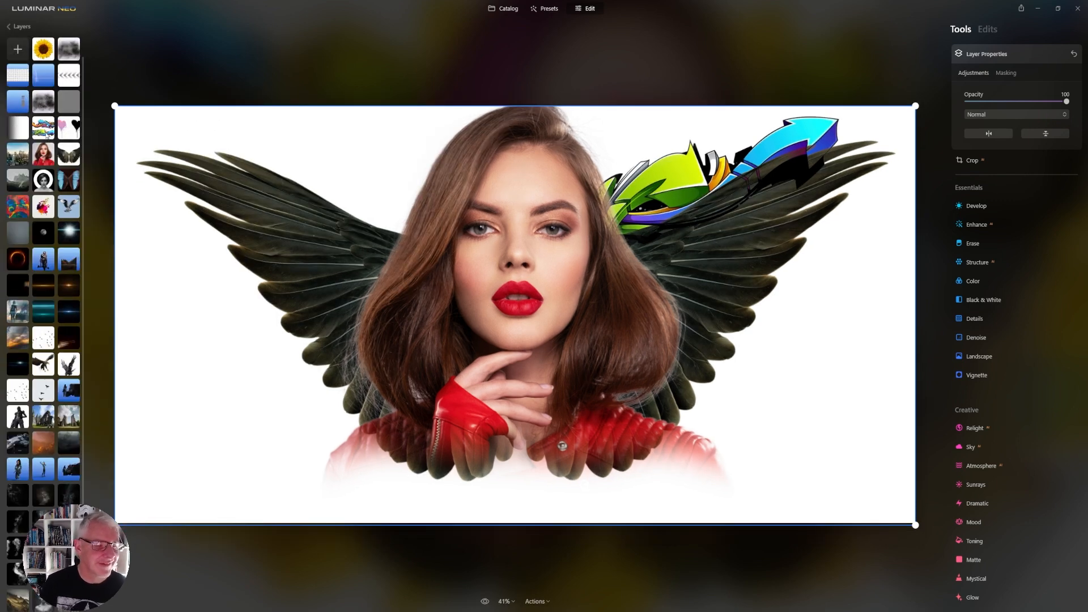
pyautogui.click(46, 134)
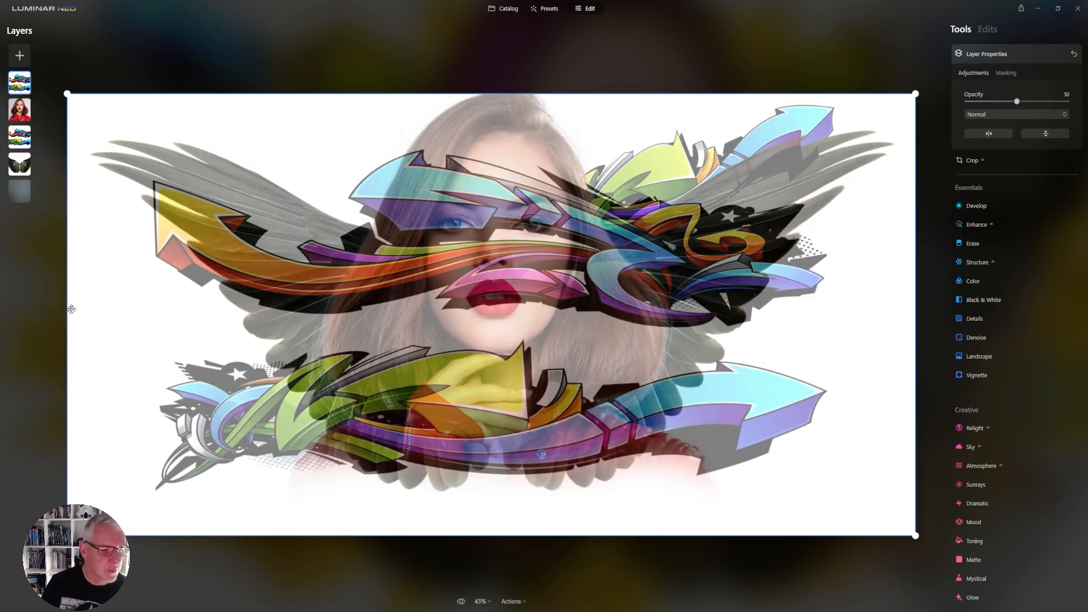
pyautogui.moveTo(67, 94); pyautogui.dragTo(579, 412)
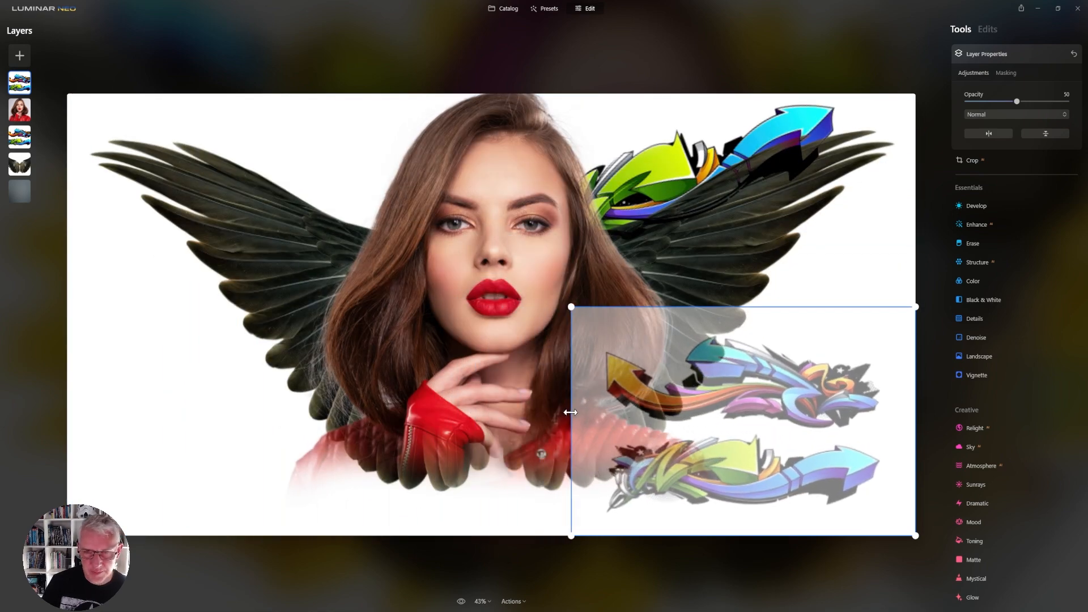
pyautogui.moveTo(755, 309); pyautogui.dragTo(755, 294)
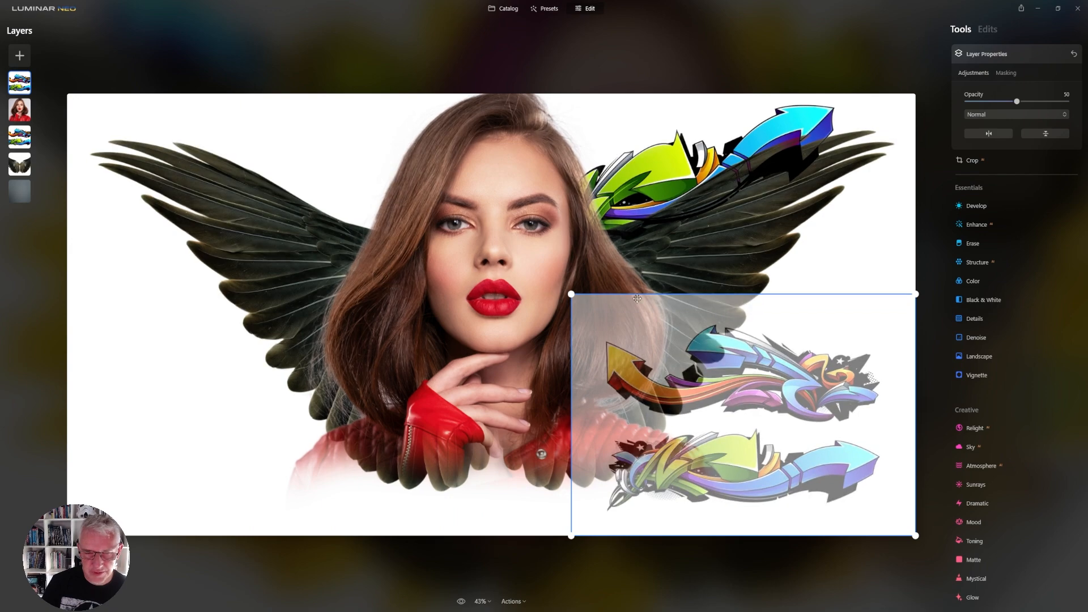
pyautogui.moveTo(572, 295); pyautogui.dragTo(532, 264)
# Move, rotate and resize the new arrows layer so its green-blue arrow lines up with the existing one above the wing
pyautogui.moveTo(826, 452); pyautogui.dragTo(826, 315)
pyautogui.moveTo(814, 221); pyautogui.dragTo(801, 153)
pyautogui.moveTo(901, 229); pyautogui.dragTo(914, 195)
pyautogui.moveTo(811, 172); pyautogui.dragTo(758, 177)
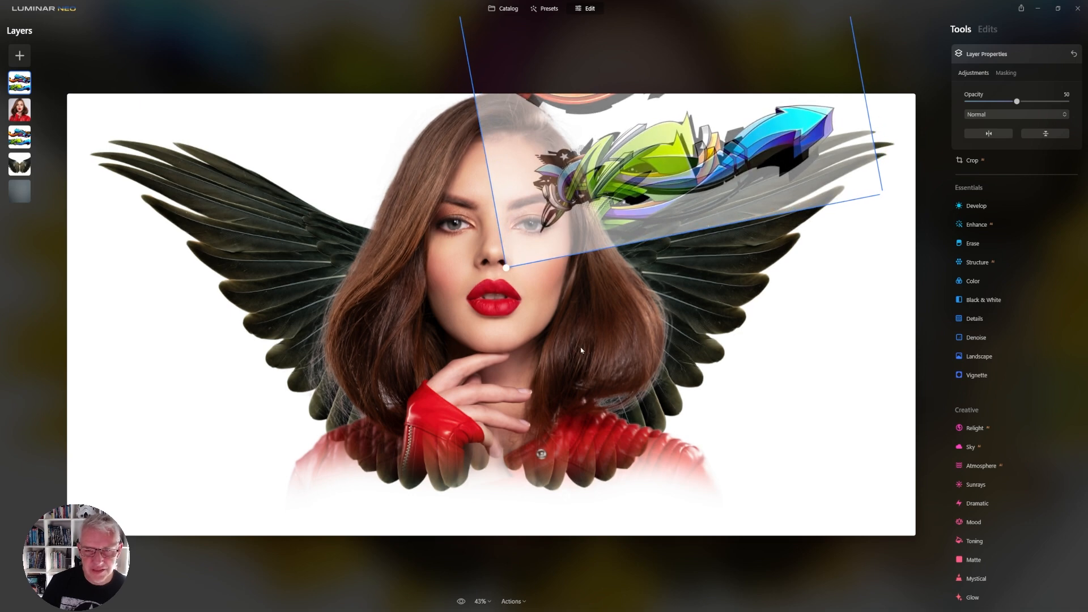
pyautogui.moveTo(509, 286); pyautogui.dragTo(518, 304)
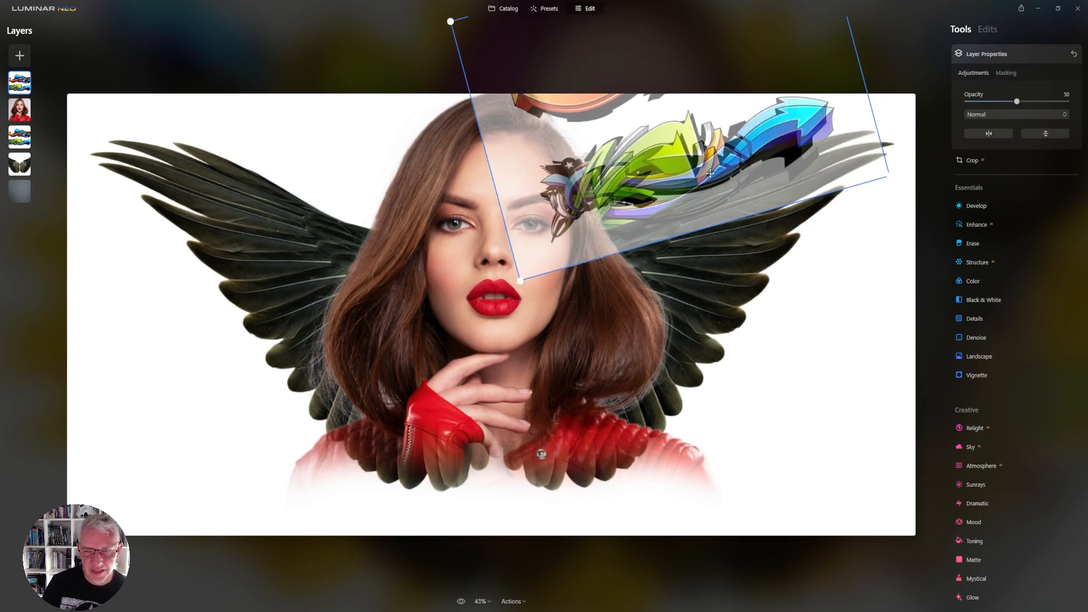
pyautogui.moveTo(728, 149); pyautogui.dragTo(732, 157)
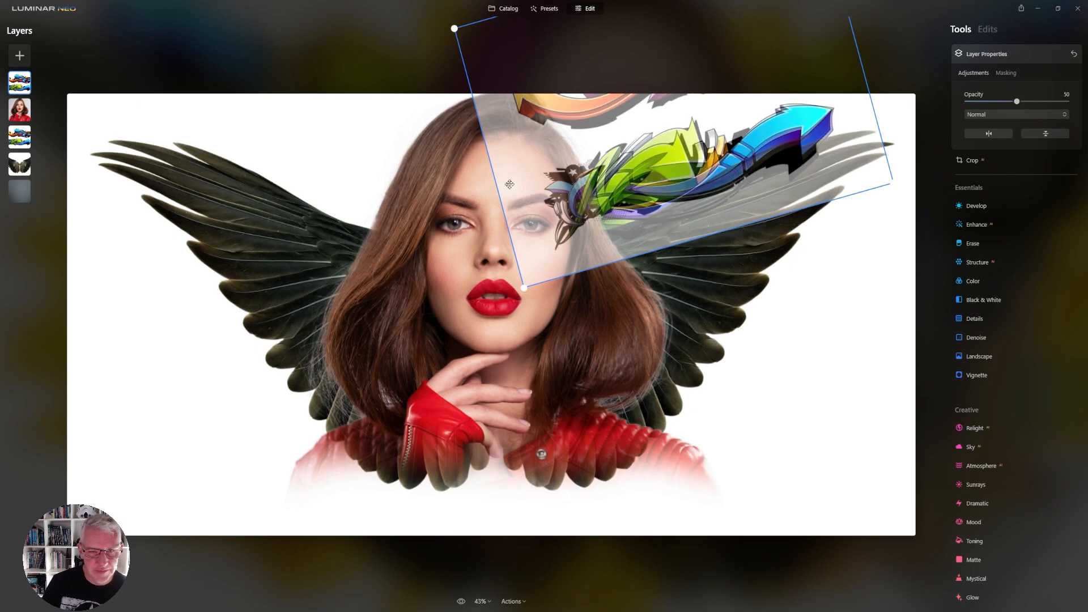
pyautogui.moveTo(499, 189); pyautogui.dragTo(484, 194)
pyautogui.moveTo(496, 306); pyautogui.dragTo(494, 311)
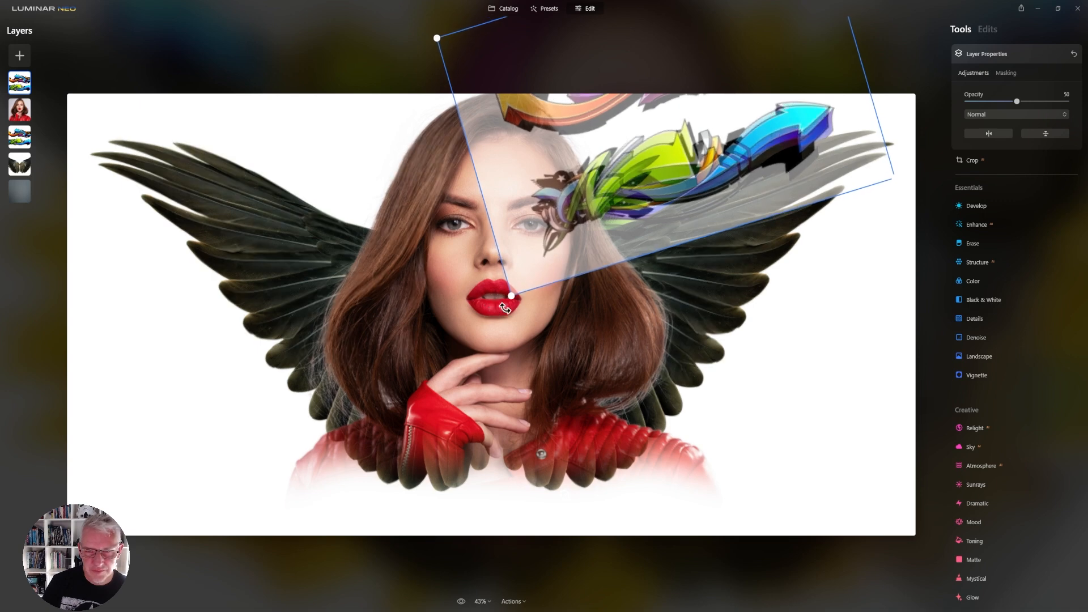
pyautogui.moveTo(744, 181); pyautogui.dragTo(746, 184)
pyautogui.moveTo(487, 216); pyautogui.dragTo(480, 218)
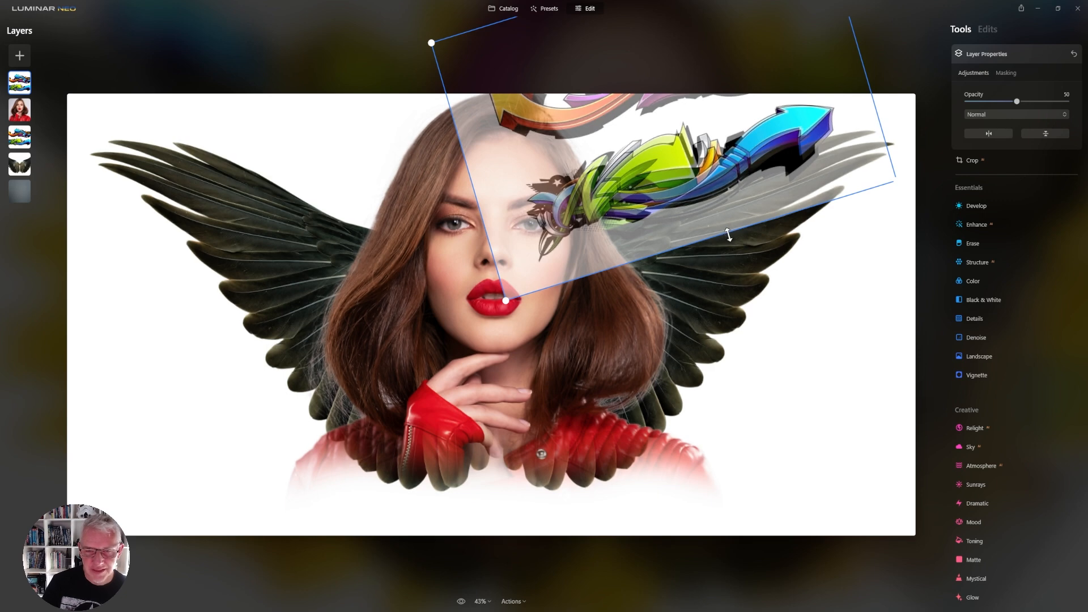
pyautogui.moveTo(730, 236); pyautogui.dragTo(729, 236)
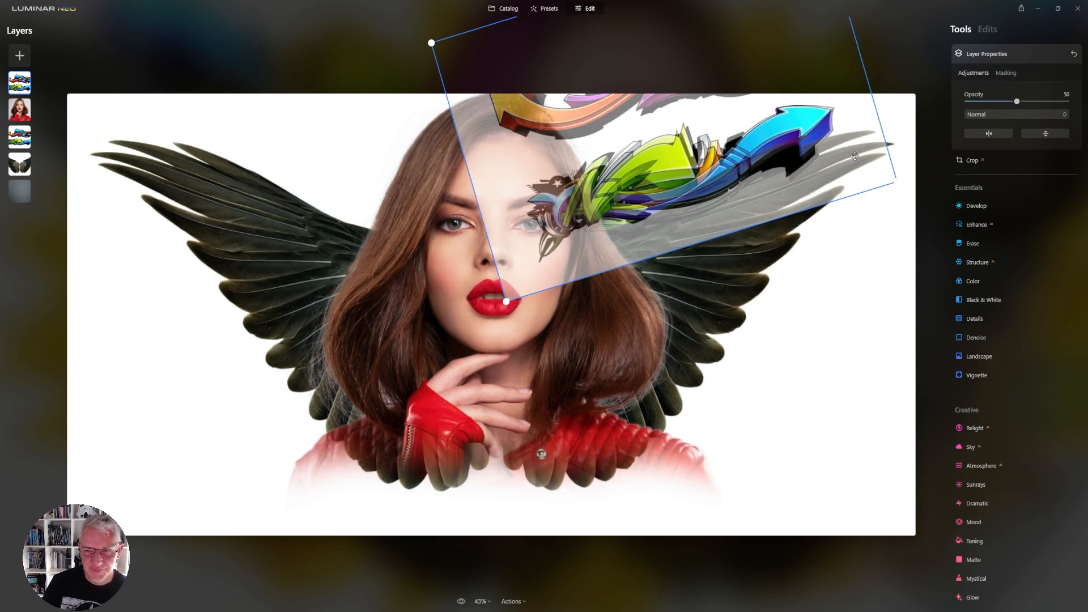
pyautogui.moveTo(874, 107); pyautogui.dragTo(878, 106)
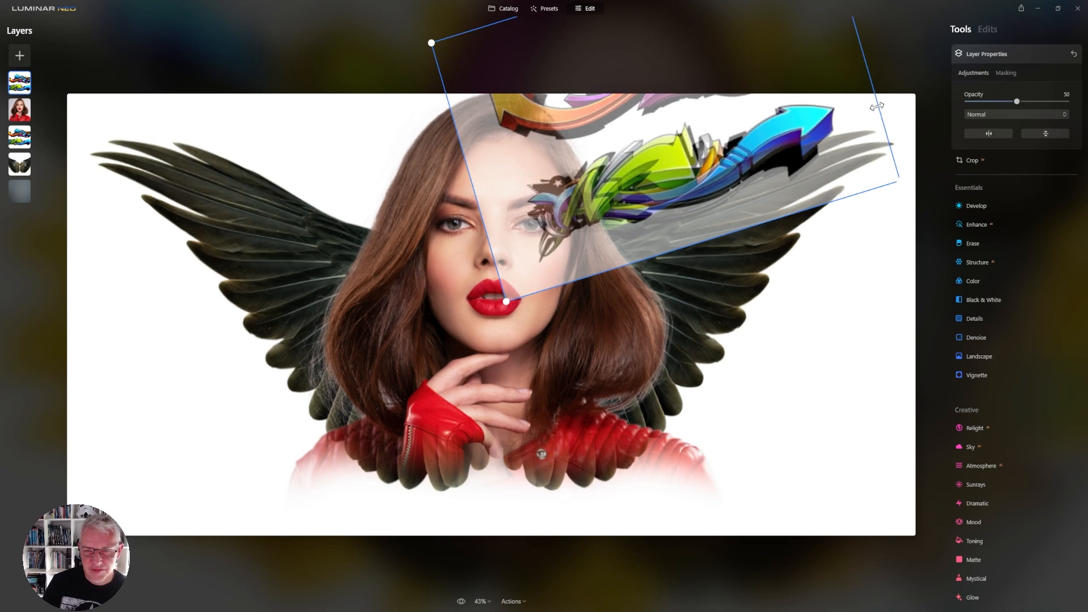
# Move the new arrows layer over the woman's face, set opacity to 100, and mask away all but its green-blue arrow with a size 58 brush
pyautogui.moveTo(652, 227); pyautogui.dragTo(515, 382)
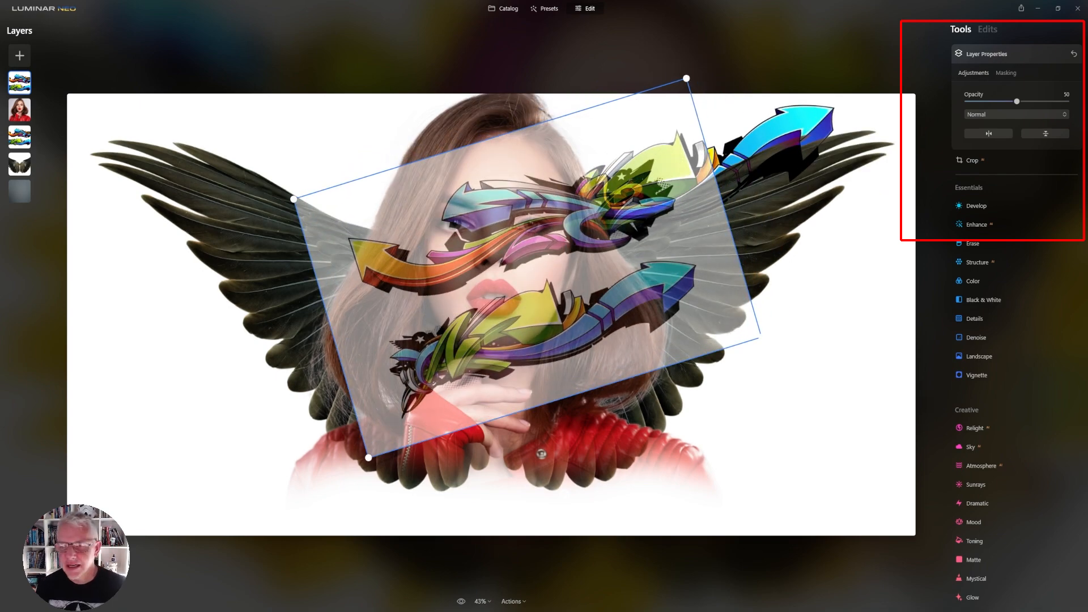
pyautogui.moveTo(1024, 101); pyautogui.dragTo(1068, 101)
pyautogui.click(1006, 73)
pyautogui.click(977, 91)
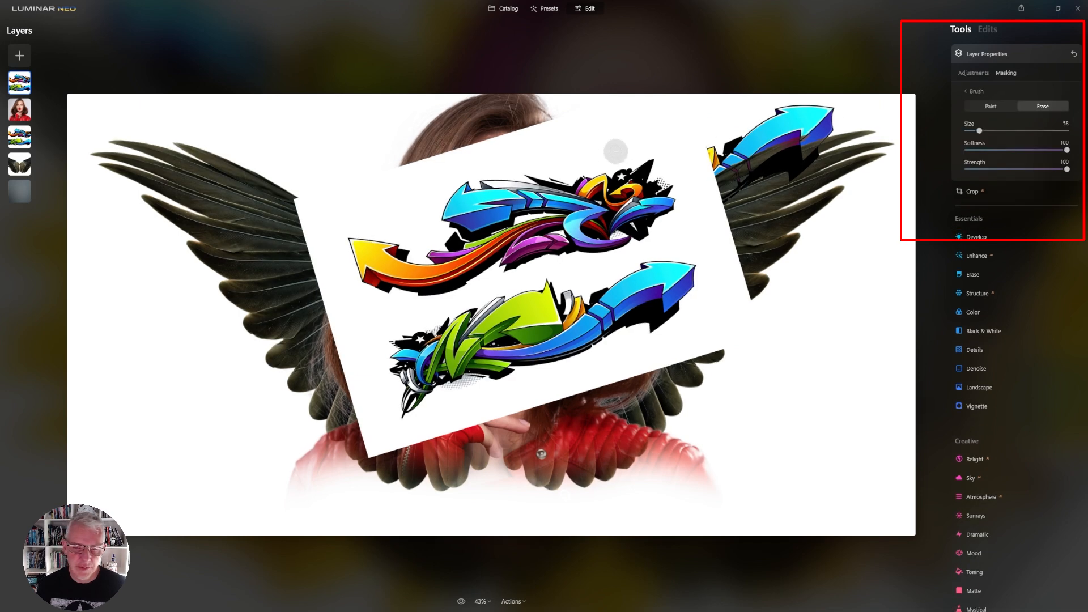
pyautogui.moveTo(646, 162)
pyautogui.mouseDown()
pyautogui.moveTo(612, 215)
pyautogui.moveTo(547, 245)
pyautogui.moveTo(430, 292)
pyautogui.moveTo(297, 315)
pyautogui.moveTo(629, 229)
pyautogui.moveTo(700, 96)
pyautogui.moveTo(295, 304)
pyautogui.moveTo(366, 450)
pyautogui.moveTo(736, 317)
pyautogui.moveTo(385, 396)
pyautogui.mouseUp()
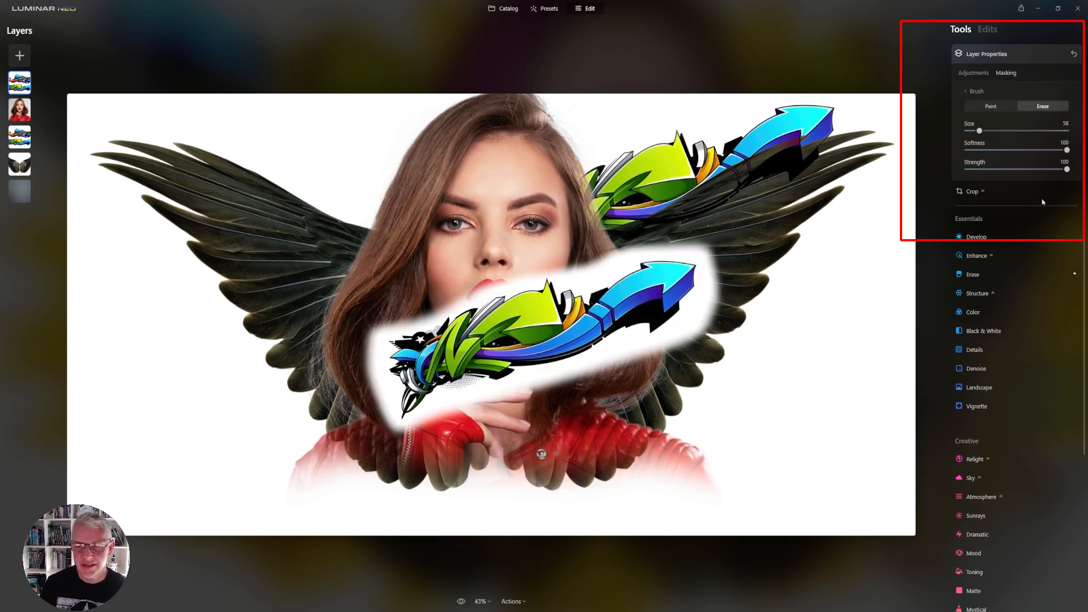
# Flip the new arrow layer horizontally, rotate it, and position it over the opposite wing to mirror the first arrow
pyautogui.click(973, 73)
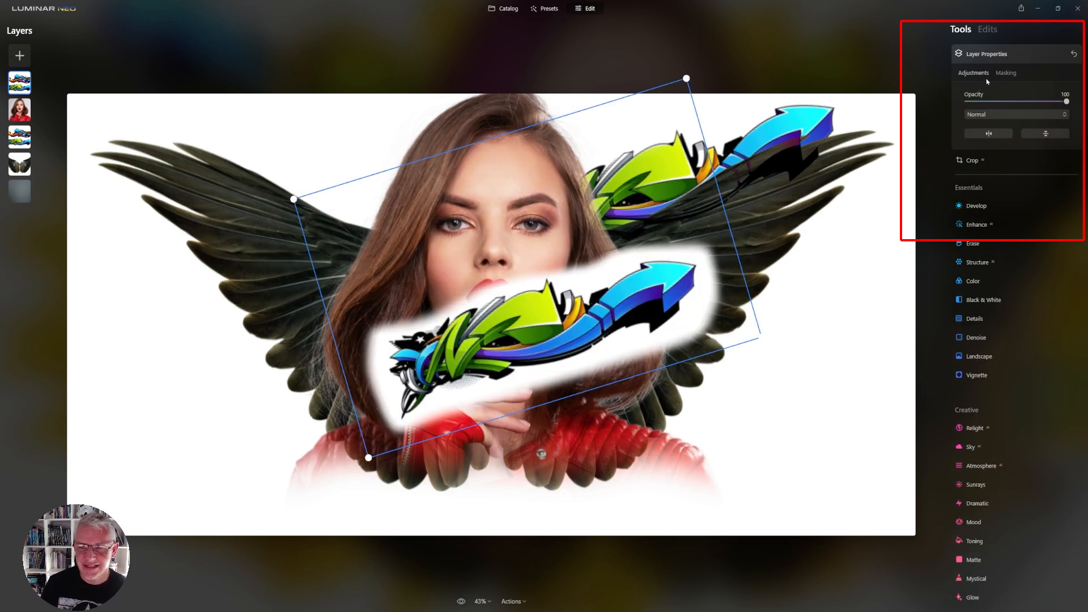
pyautogui.click(989, 133)
pyautogui.moveTo(797, 345); pyautogui.dragTo(682, 498)
pyautogui.moveTo(604, 384); pyautogui.dragTo(417, 247)
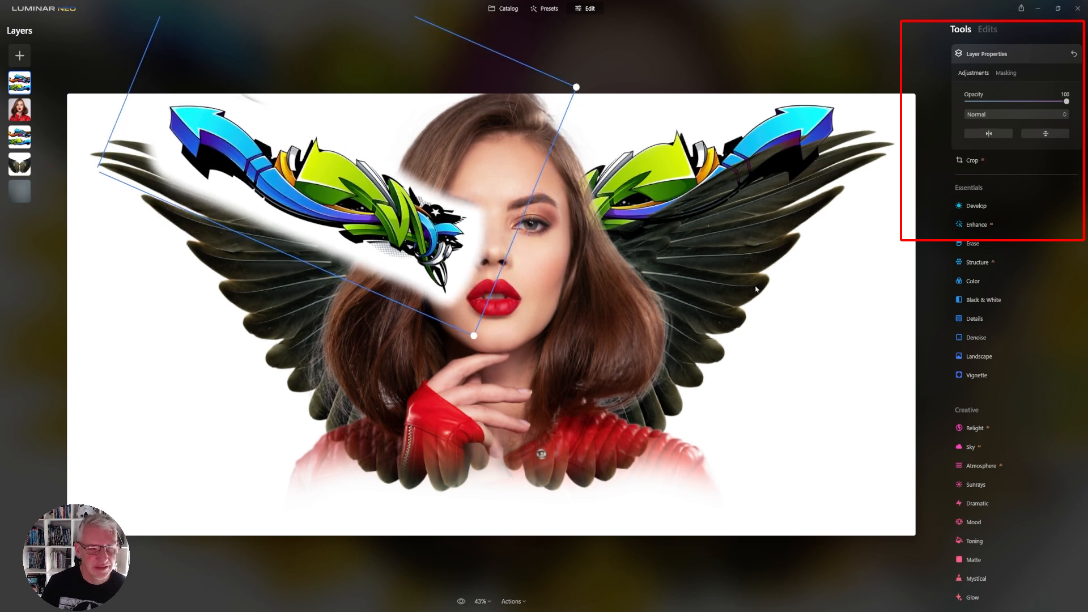
# Set the mirrored arrow layer's blend mode to Darken and fine-tune its size and position to match the first arrow
pyautogui.click(1001, 114)
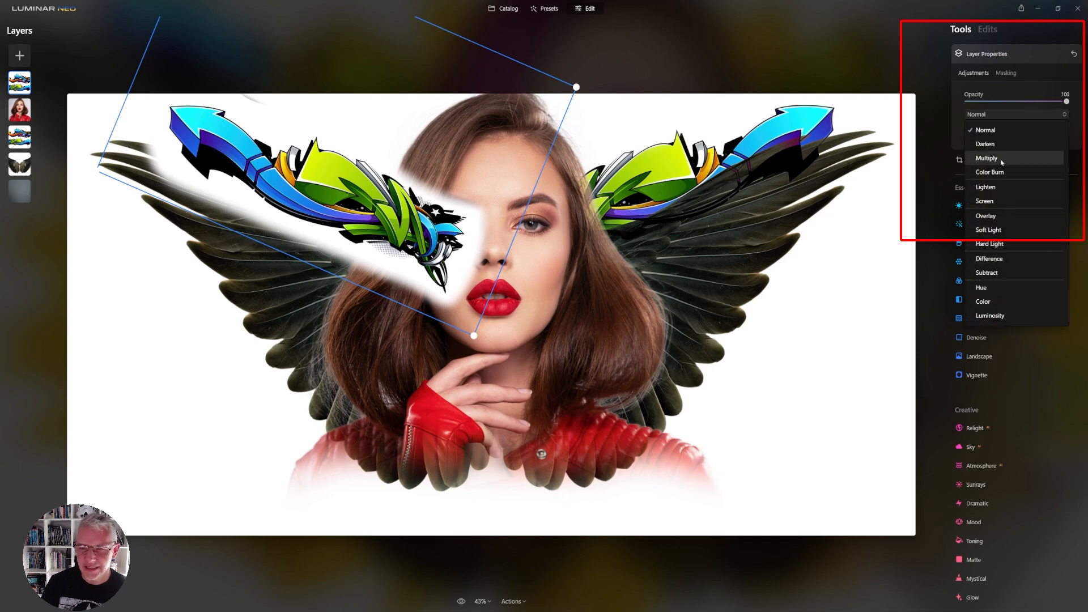
pyautogui.click(1002, 145)
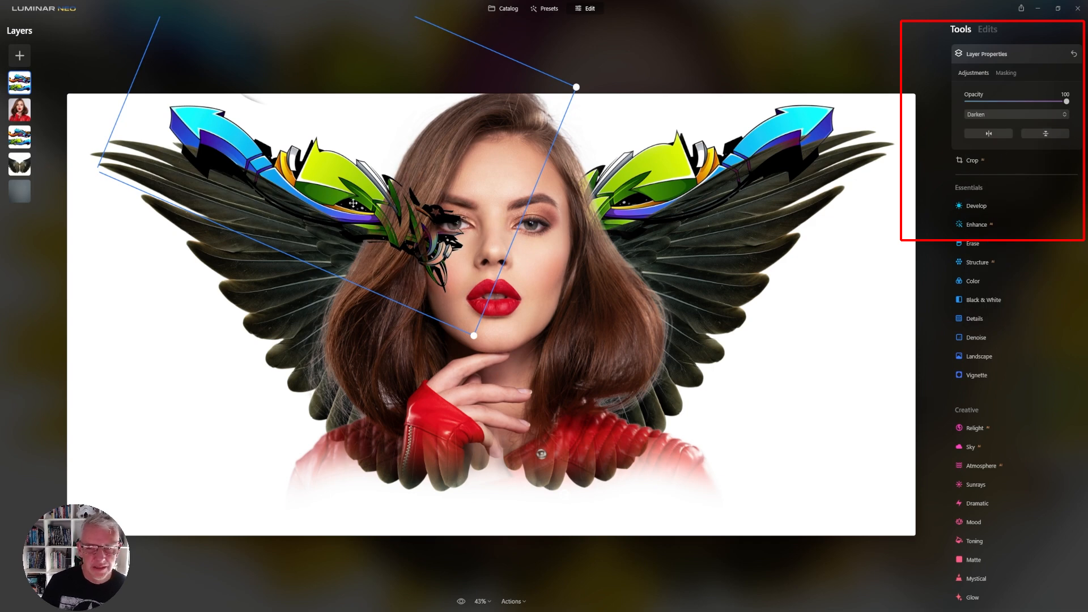
pyautogui.moveTo(339, 190); pyautogui.dragTo(336, 189)
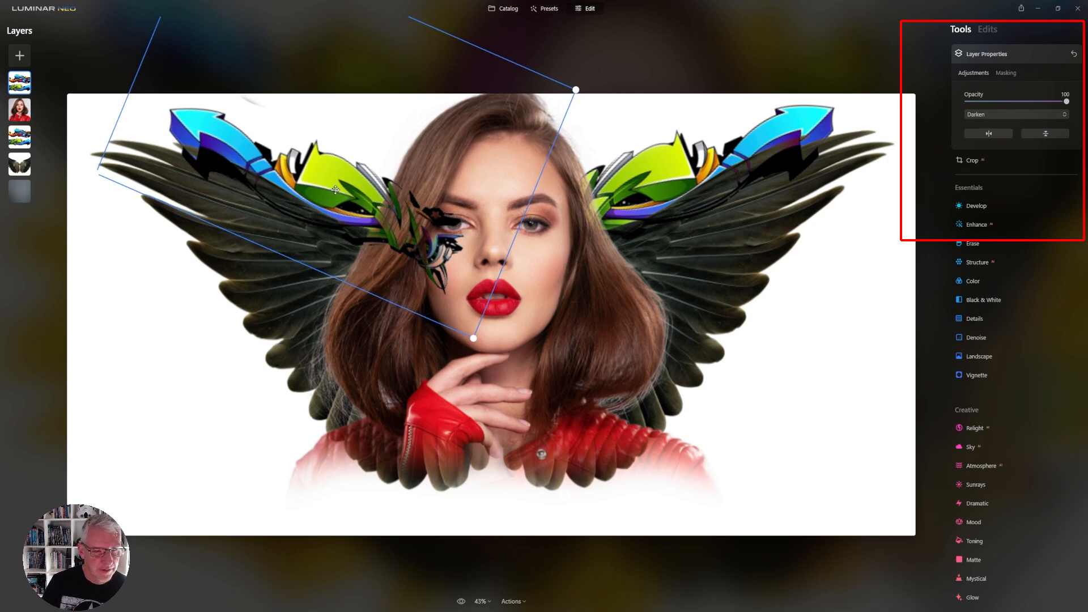
pyautogui.moveTo(239, 242); pyautogui.dragTo(227, 256)
pyautogui.moveTo(292, 242); pyautogui.dragTo(300, 226)
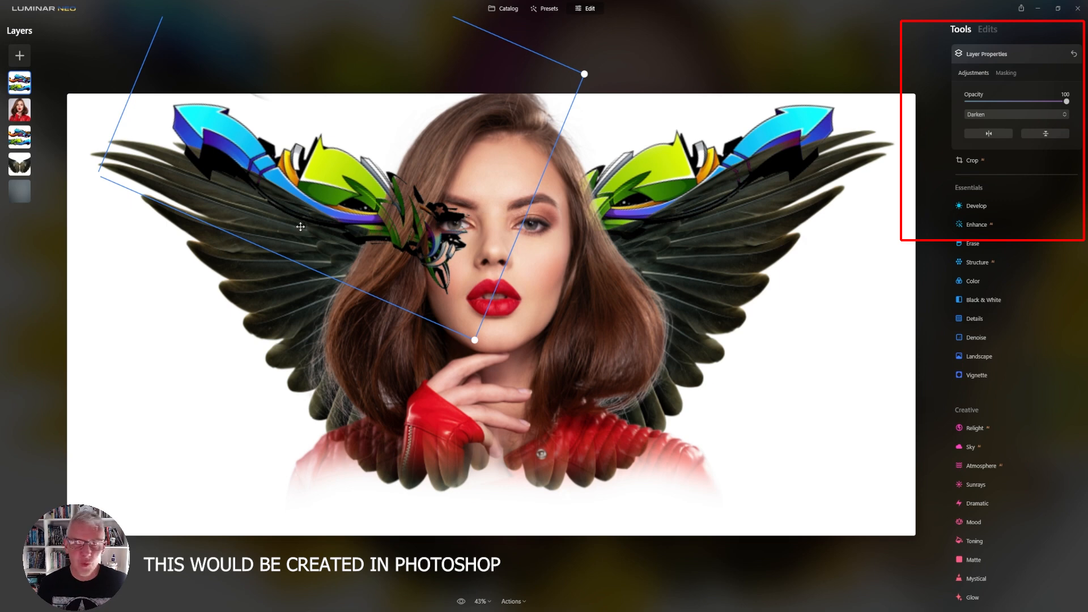
pyautogui.moveTo(301, 227); pyautogui.dragTo(301, 227)
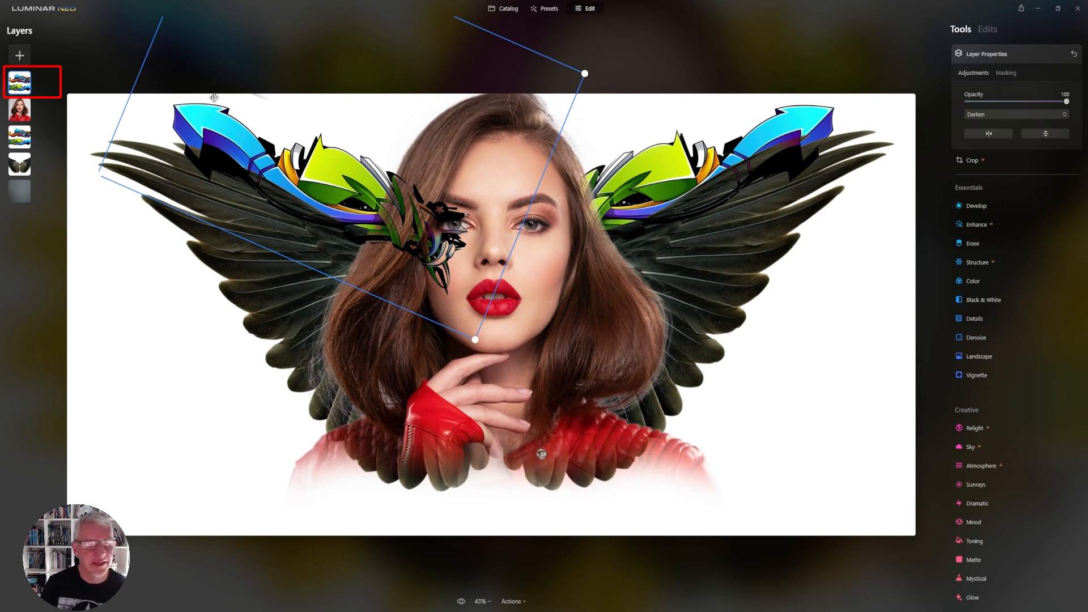
# Place the mirrored arrow layer beneath the portrait layer and erase the stray marks above its arrow with a size 29 brush
pyautogui.moveTo(25, 88); pyautogui.dragTo(24, 143)
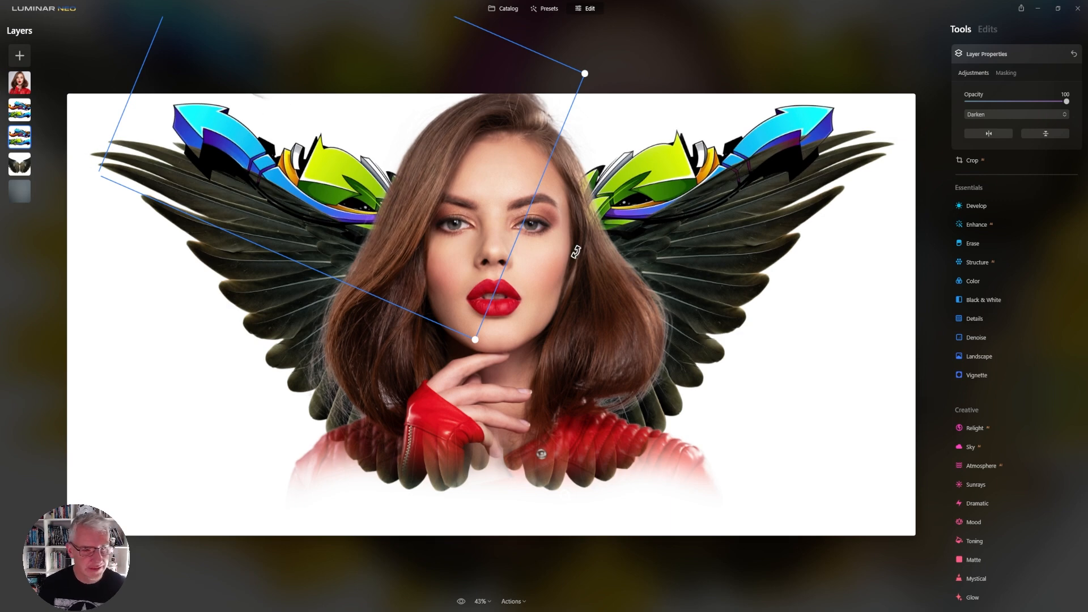
pyautogui.click(1005, 74)
pyautogui.moveTo(978, 133); pyautogui.dragTo(972, 131)
pyautogui.moveTo(253, 94); pyautogui.dragTo(374, 102)
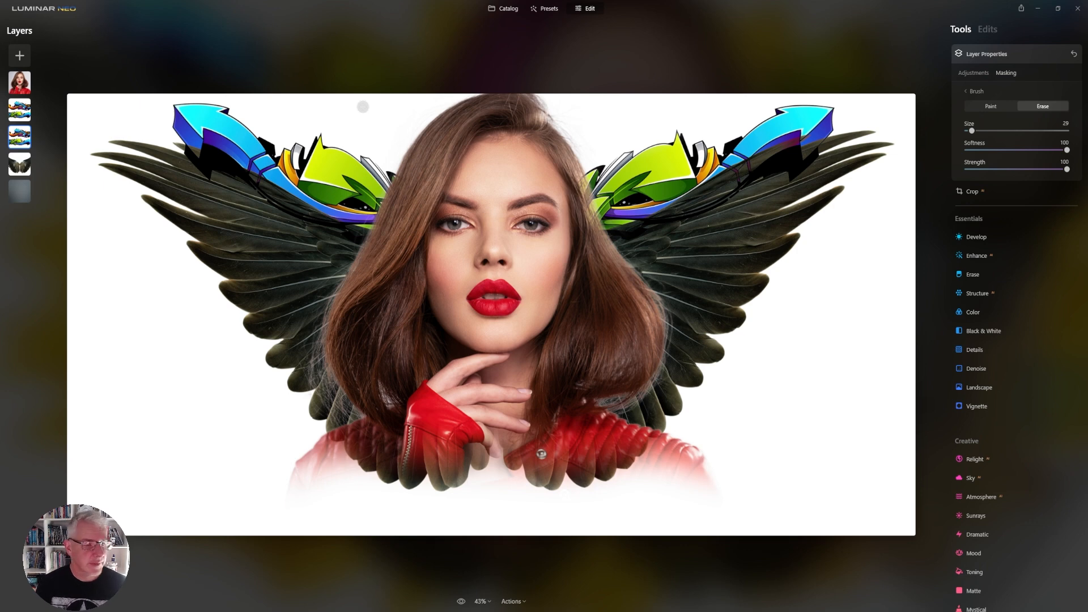
# On the woman's portrait layer mask, erase the faint chest remnant between the lower wing tips with a size 65 brush
pyautogui.click(20, 82)
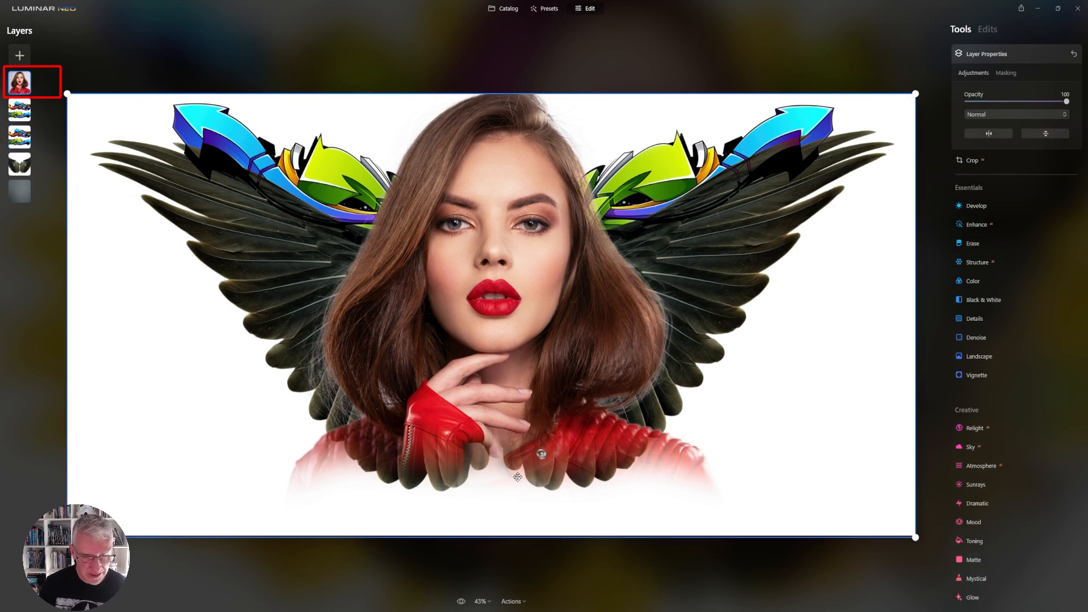
pyautogui.click(1006, 73)
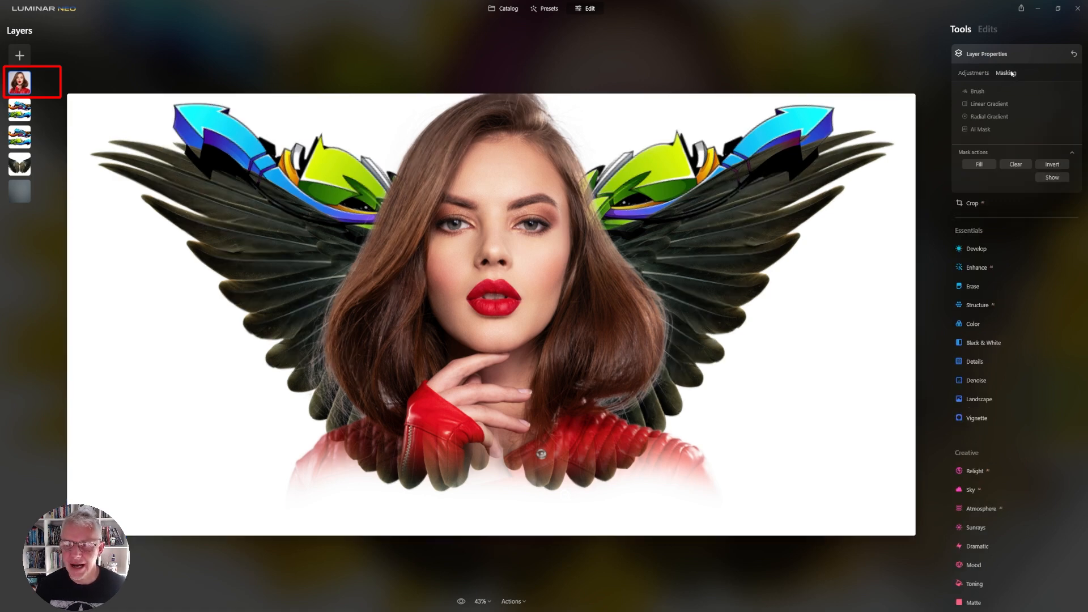
pyautogui.click(977, 91)
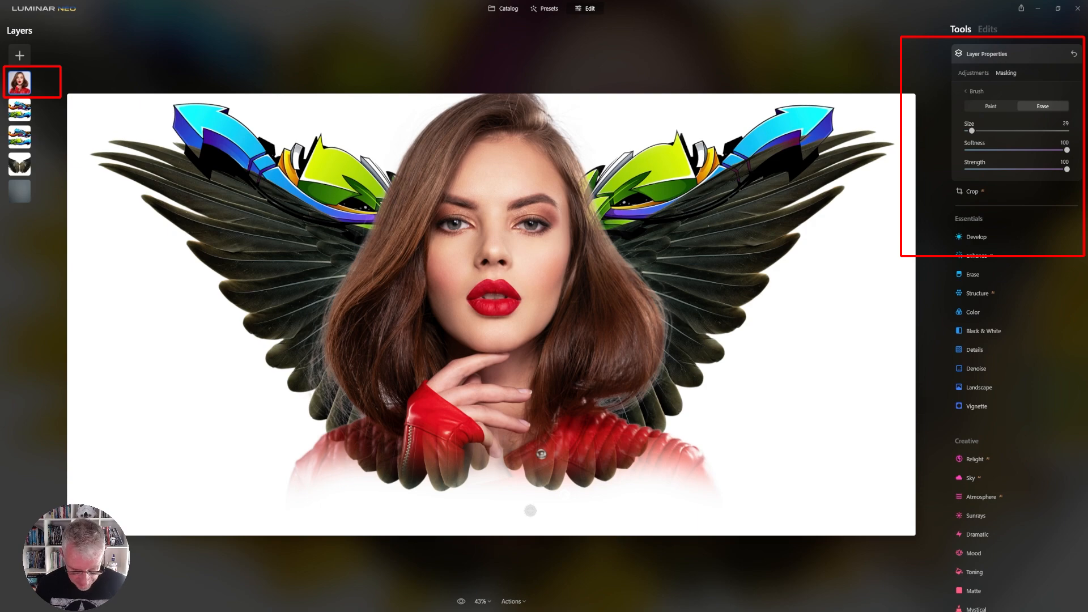
pyautogui.hotkey('ctrl', '=')
pyautogui.hotkey('ctrl', '=')
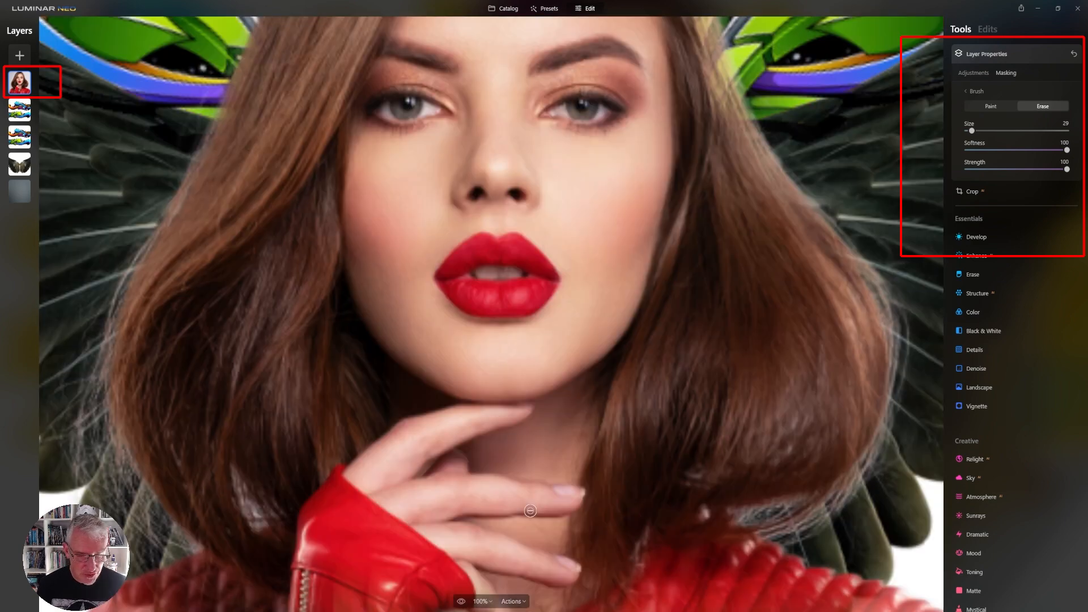
pyautogui.moveTo(587, 426); pyautogui.dragTo(596, 2)
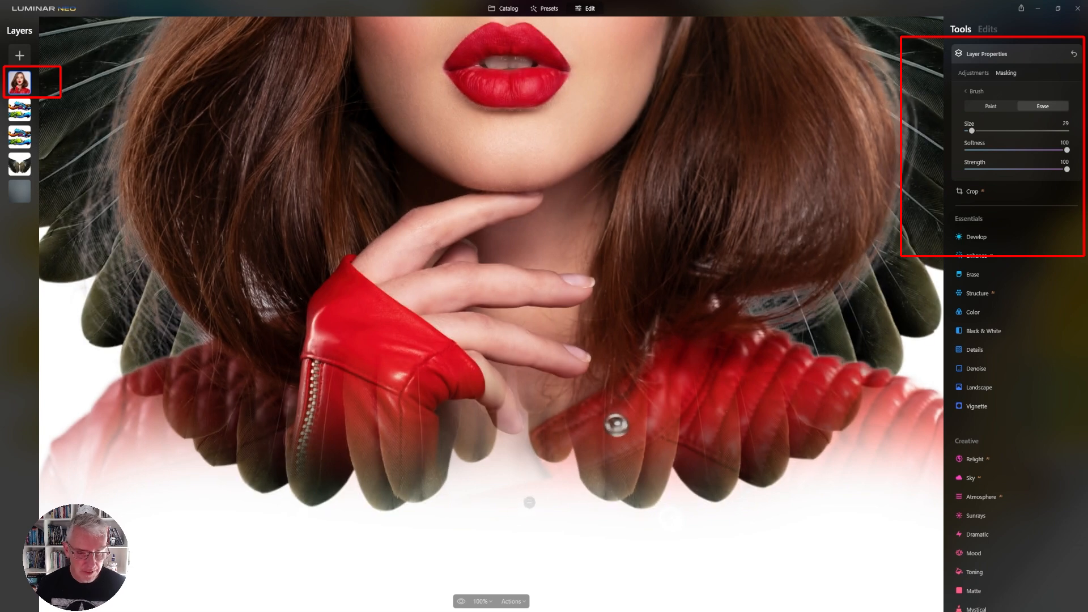
pyautogui.press(']')
pyautogui.press(']')
pyautogui.press(']')
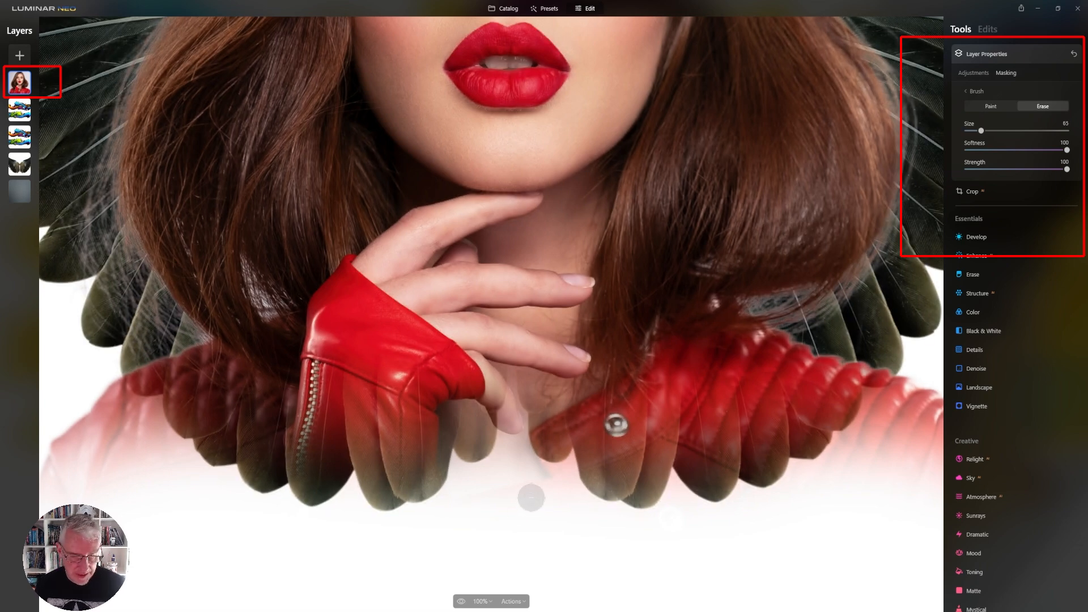
pyautogui.moveTo(485, 502)
pyautogui.mouseDown()
pyautogui.moveTo(539, 492)
pyautogui.moveTo(513, 454)
pyautogui.moveTo(472, 508)
pyautogui.moveTo(567, 473)
pyautogui.moveTo(575, 460)
pyautogui.moveTo(600, 502)
pyautogui.moveTo(644, 503)
pyautogui.moveTo(709, 542)
pyautogui.mouseUp()
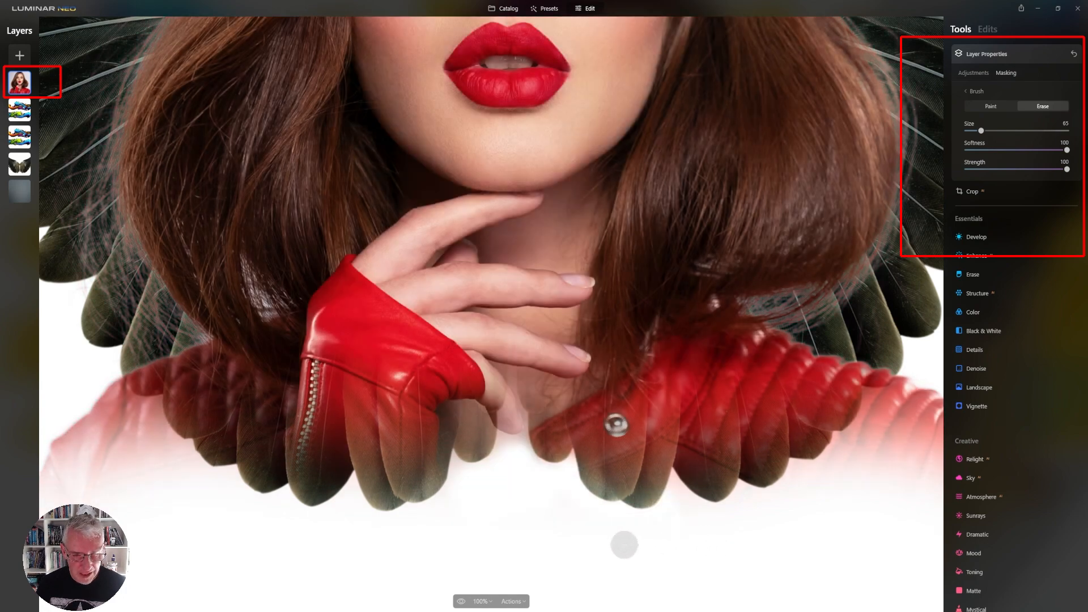
# Erase the remaining haze beneath the wing tips and jacket on both sides of the portrait layer
pyautogui.moveTo(514, 489)
pyautogui.mouseDown()
pyautogui.moveTo(508, 445)
pyautogui.moveTo(498, 467)
pyautogui.moveTo(514, 457)
pyautogui.moveTo(566, 473)
pyautogui.moveTo(609, 509)
pyautogui.moveTo(807, 489)
pyautogui.moveTo(813, 510)
pyautogui.mouseUp()
pyautogui.moveTo(297, 505)
pyautogui.mouseDown()
pyautogui.moveTo(286, 536)
pyautogui.moveTo(368, 511)
pyautogui.moveTo(461, 516)
pyautogui.moveTo(616, 567)
pyautogui.mouseUp()
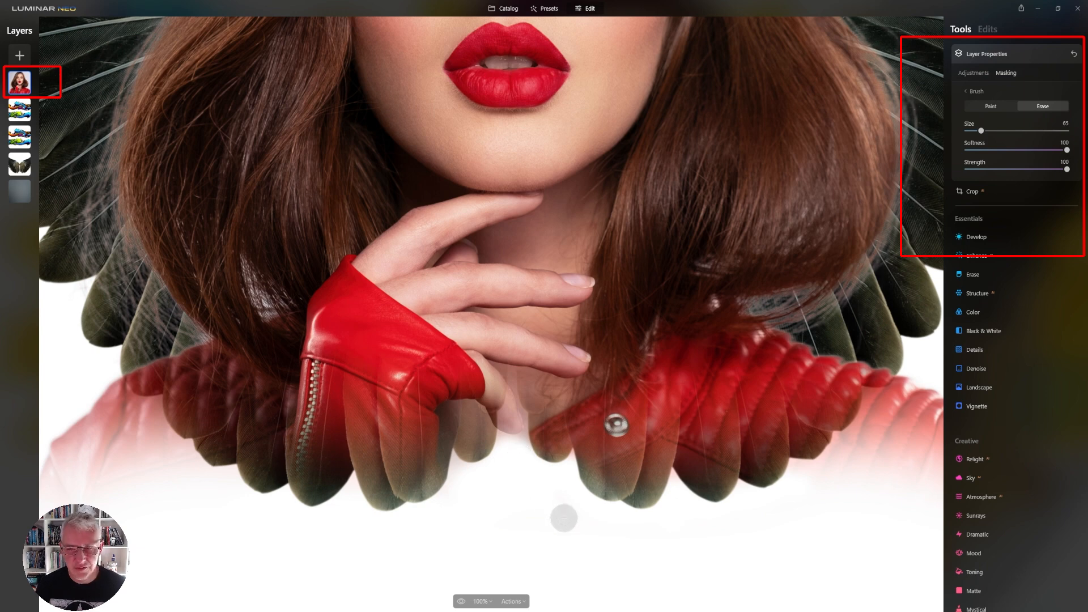
pyautogui.click(481, 601)
pyautogui.click(498, 482)
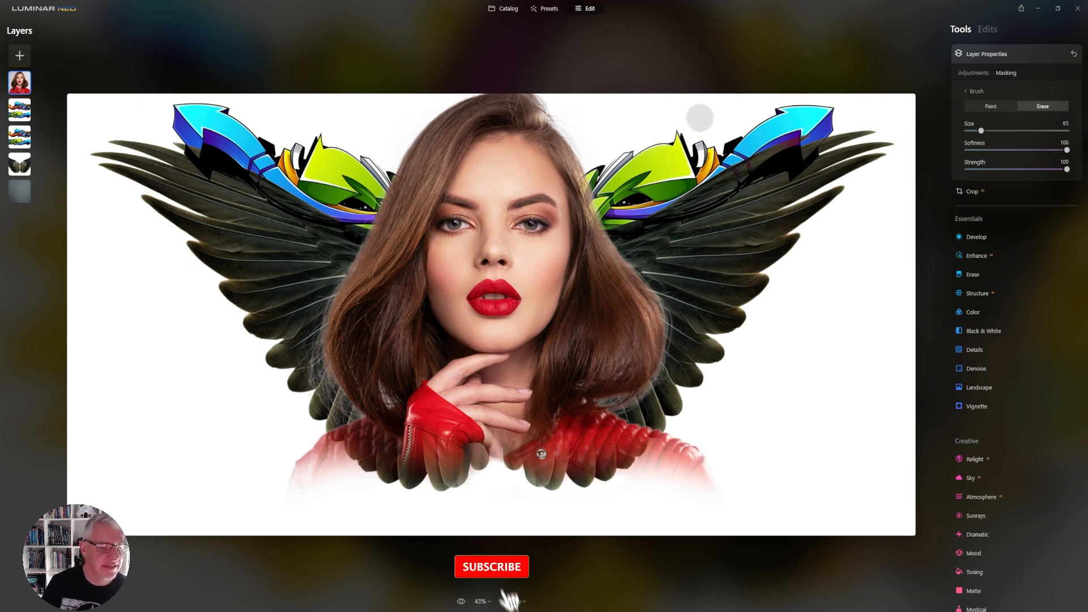
# Add the pink and black dripping hearts image as a new layer, shrink it, and place the pink heart over the woman's eye
pyautogui.click(20, 56)
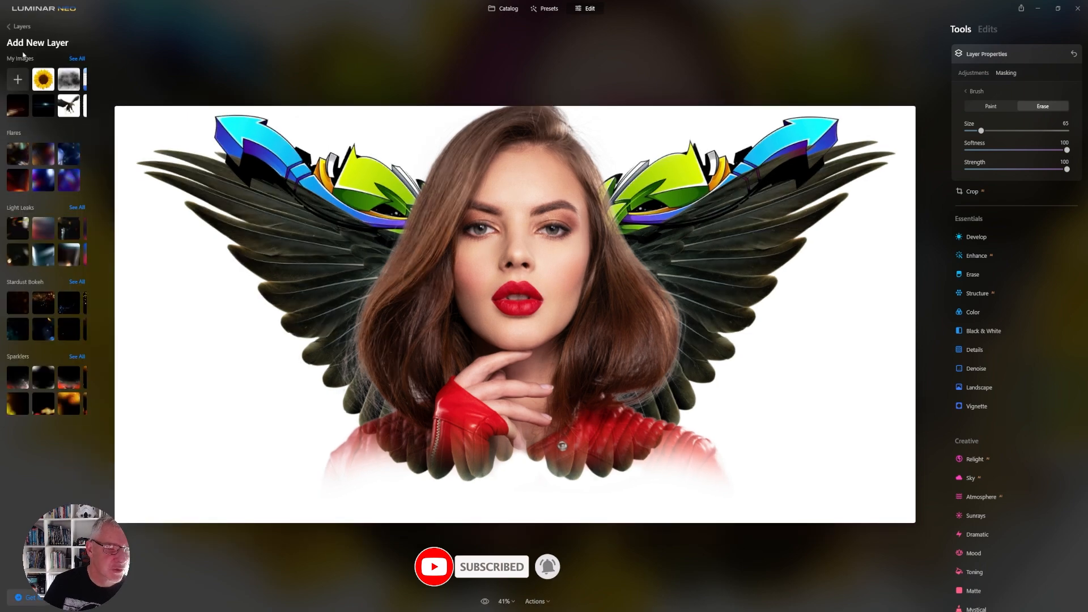
pyautogui.click(78, 59)
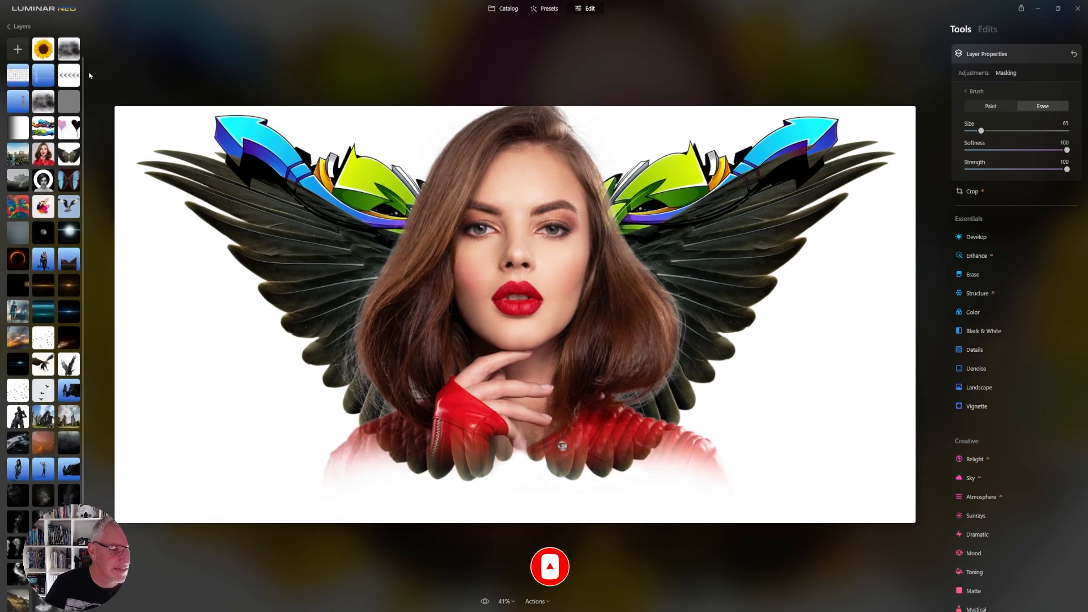
pyautogui.click(70, 134)
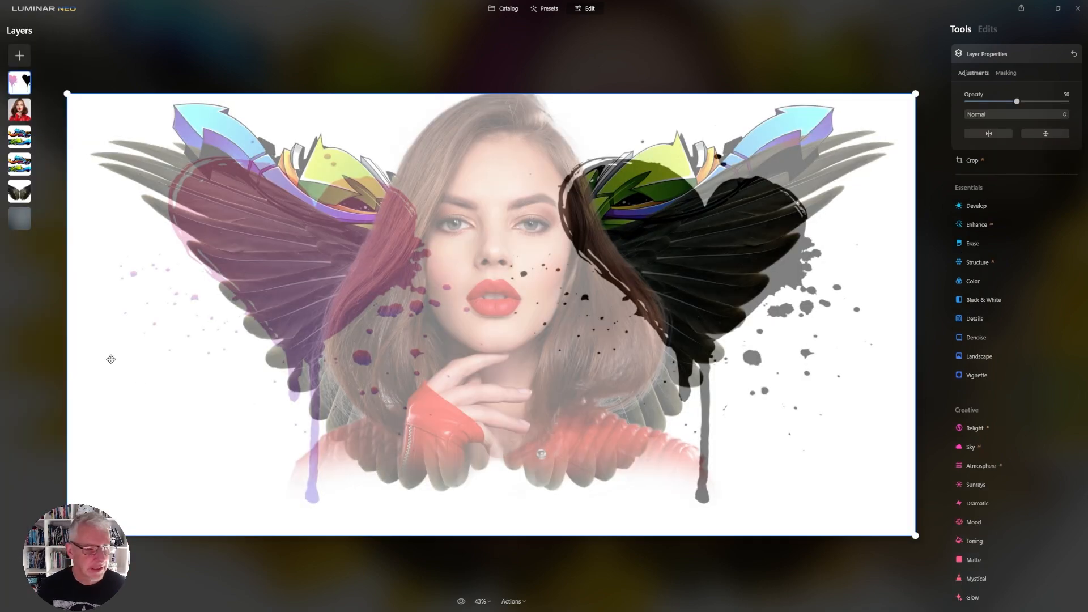
pyautogui.moveTo(63, 326); pyautogui.dragTo(352, 356)
pyautogui.moveTo(416, 159); pyautogui.dragTo(696, 389)
pyautogui.moveTo(775, 438); pyautogui.dragTo(552, 235)
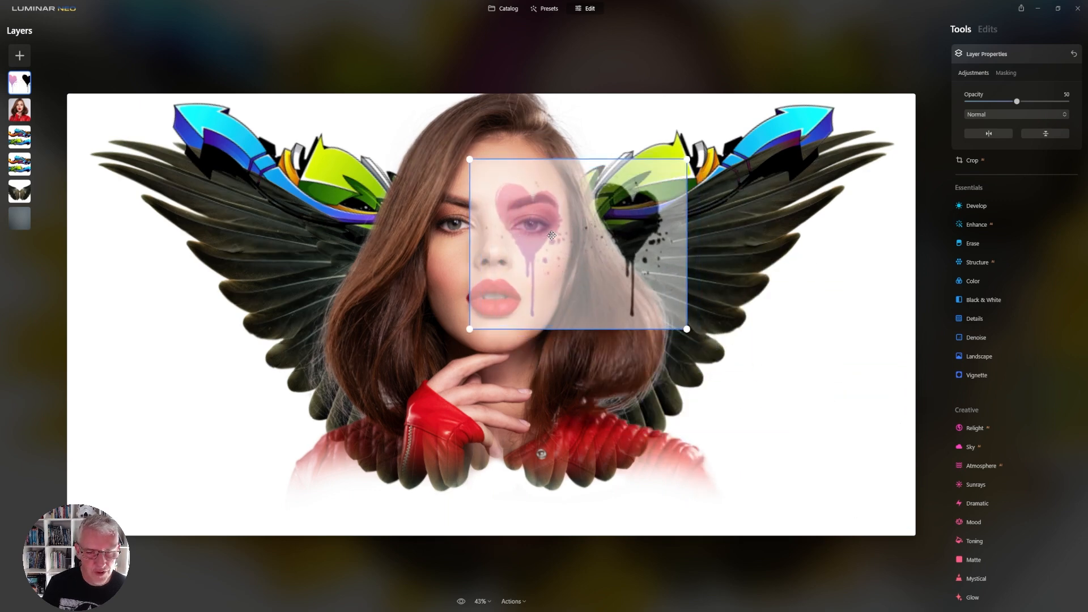
# Enlarge and widen the hearts layer, and adjust its position so the pink heart covers the eye and cheek
pyautogui.moveTo(689, 330); pyautogui.dragTo(706, 348)
pyautogui.moveTo(462, 247); pyautogui.dragTo(519, 253)
pyautogui.moveTo(584, 348); pyautogui.dragTo(583, 321)
pyautogui.moveTo(583, 278); pyautogui.dragTo(585, 290)
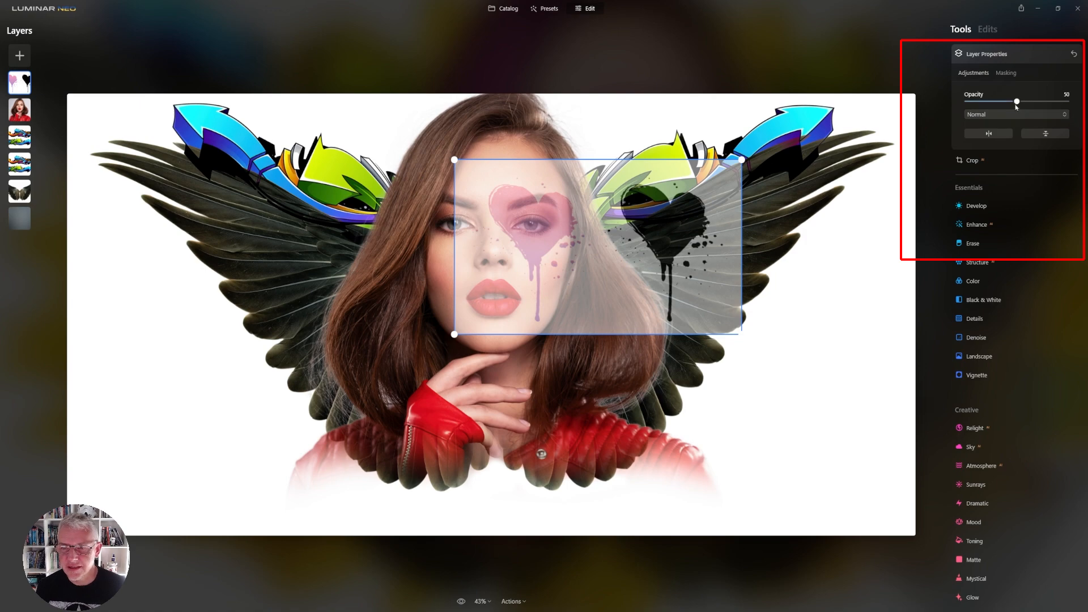
# Set the hearts layer's opacity to 100 and mask away the black heart with a size 102 erase brush
pyautogui.moveTo(1017, 101); pyautogui.dragTo(1067, 101)
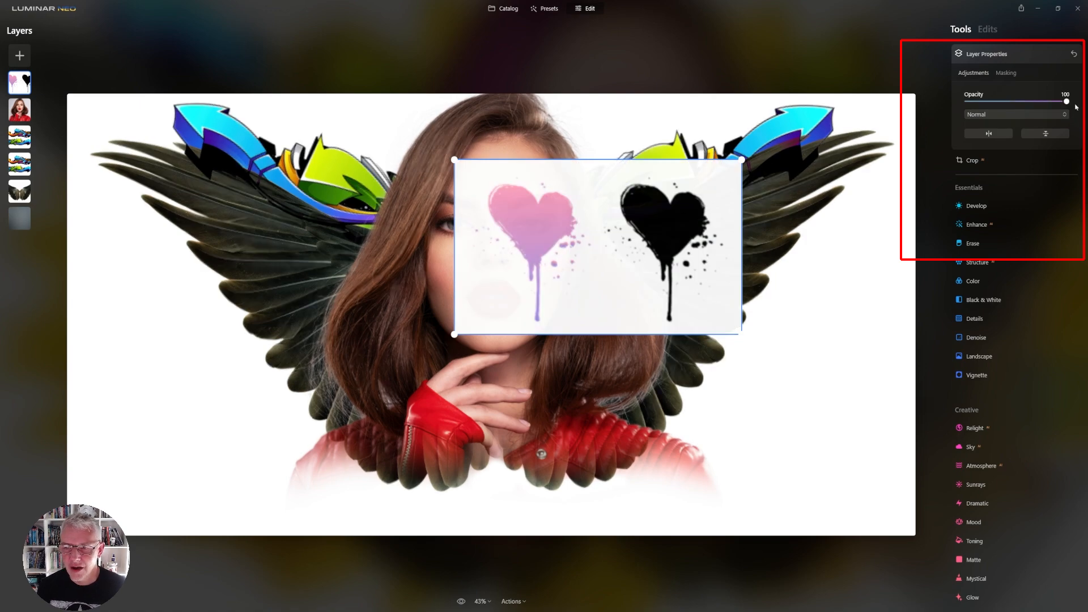
pyautogui.click(1009, 73)
pyautogui.click(979, 93)
pyautogui.moveTo(981, 130); pyautogui.dragTo(990, 131)
pyautogui.moveTo(731, 187)
pyautogui.mouseDown()
pyautogui.moveTo(731, 244)
pyautogui.moveTo(697, 283)
pyautogui.moveTo(652, 255)
pyautogui.moveTo(604, 187)
pyautogui.moveTo(624, 334)
pyautogui.mouseUp()
pyautogui.moveTo(730, 313)
pyautogui.mouseDown()
pyautogui.moveTo(742, 166)
pyautogui.moveTo(694, 146)
pyautogui.mouseUp()
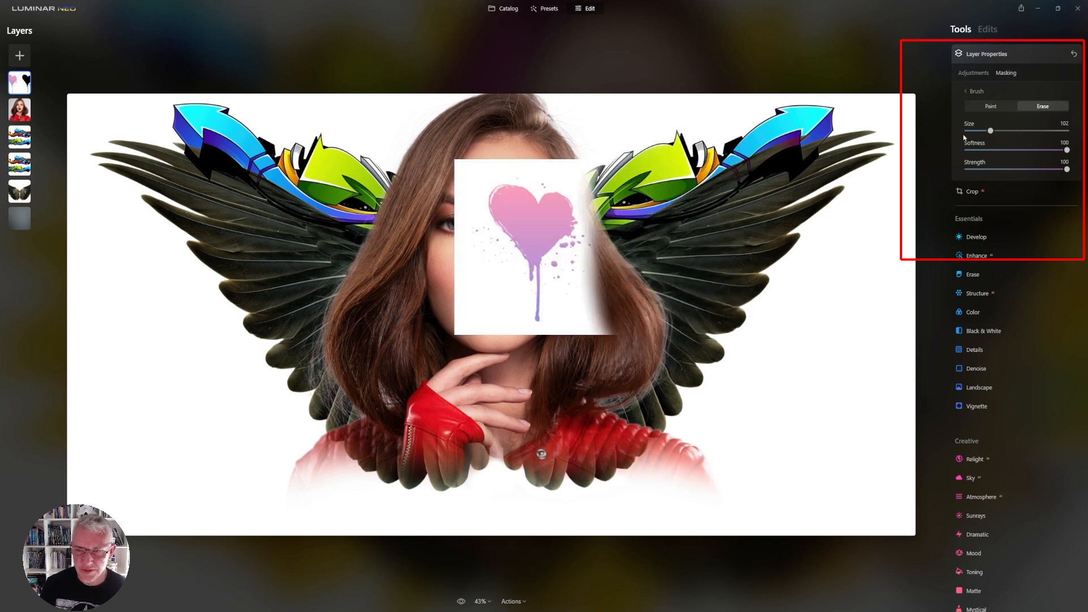
# Erase the outer white edges around the pink heart with a size 47 brush
pyautogui.click(977, 131)
pyautogui.moveTo(584, 157)
pyautogui.mouseDown()
pyautogui.moveTo(452, 156)
pyautogui.moveTo(450, 328)
pyautogui.moveTo(463, 342)
pyautogui.moveTo(466, 293)
pyautogui.moveTo(474, 324)
pyautogui.moveTo(495, 323)
pyautogui.moveTo(499, 338)
pyautogui.moveTo(540, 346)
pyautogui.moveTo(616, 327)
pyautogui.moveTo(586, 342)
pyautogui.moveTo(649, 250)
pyautogui.mouseUp()
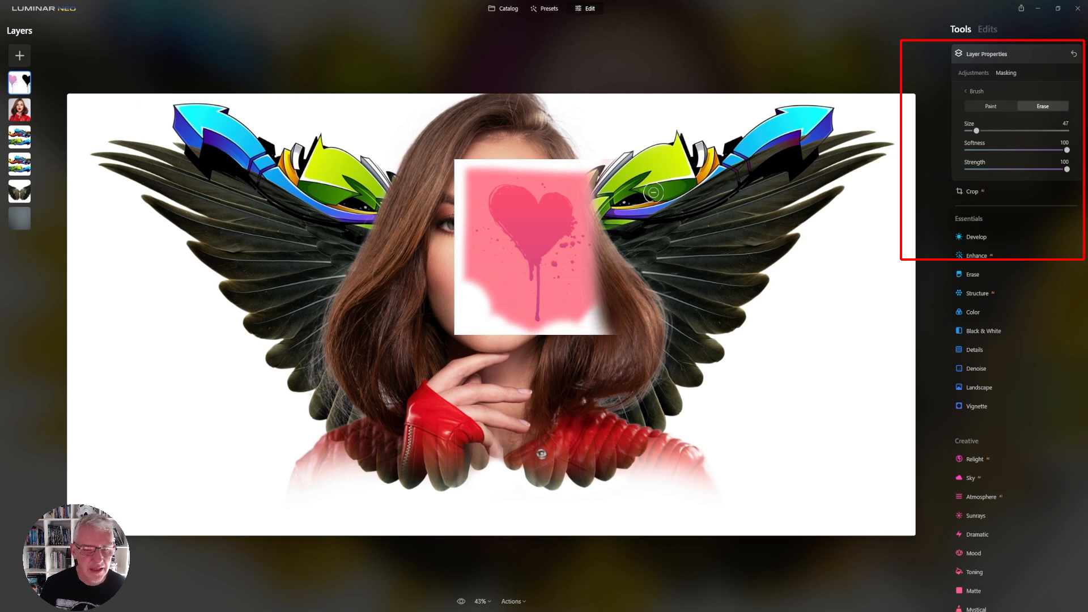
pyautogui.moveTo(567, 156)
pyautogui.mouseDown()
pyautogui.moveTo(506, 148)
pyautogui.moveTo(467, 170)
pyautogui.moveTo(436, 225)
pyautogui.moveTo(444, 251)
pyautogui.moveTo(474, 276)
pyautogui.moveTo(481, 320)
pyautogui.mouseUp()
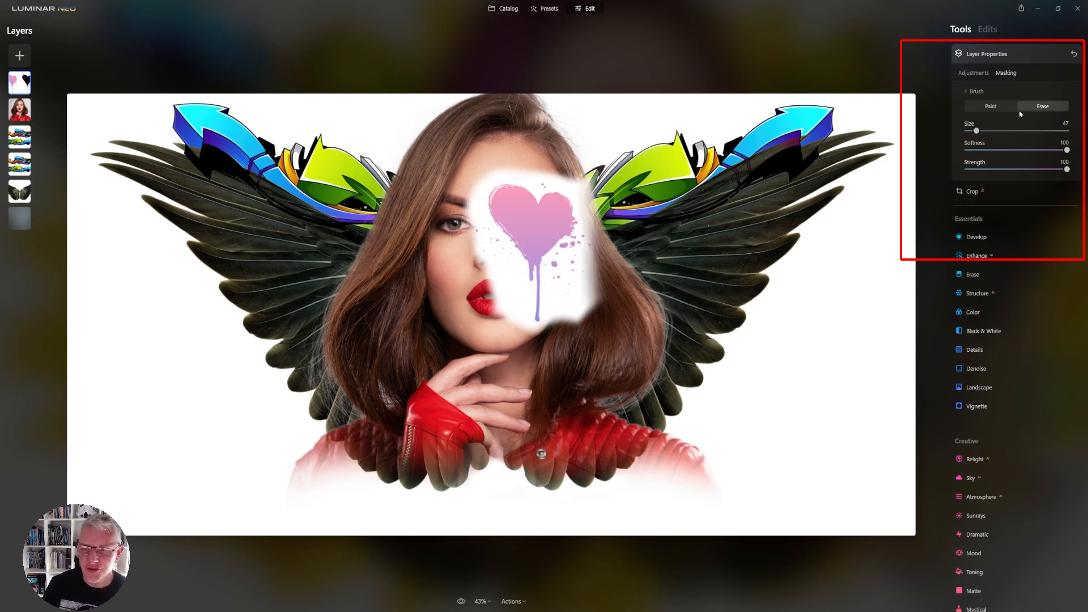
# Try the Darken blend mode on the heart layer, then set it to Multiply
pyautogui.click(979, 75)
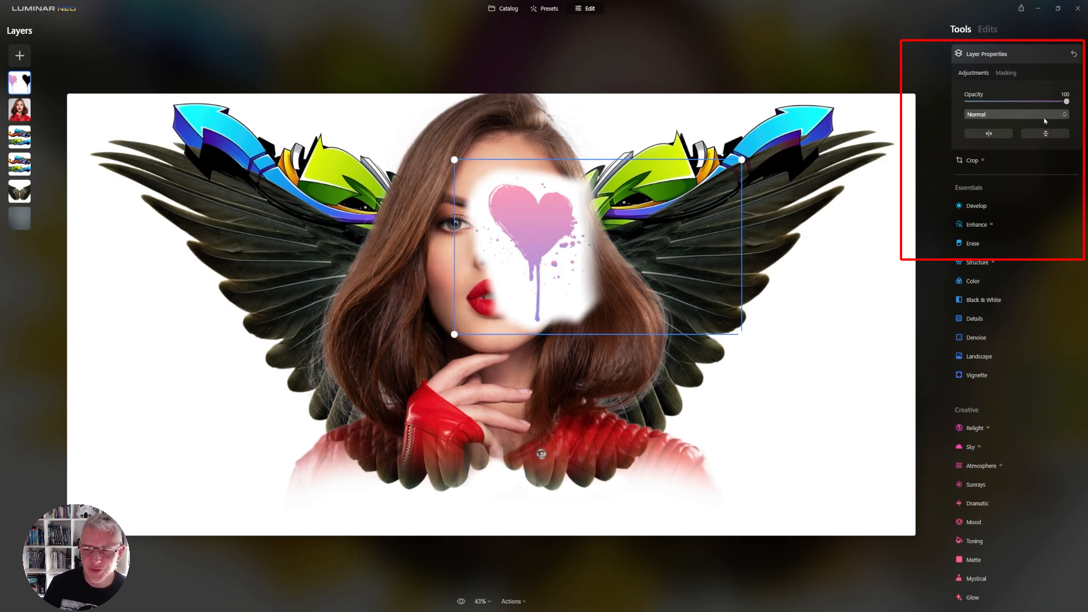
pyautogui.click(997, 114)
pyautogui.click(989, 144)
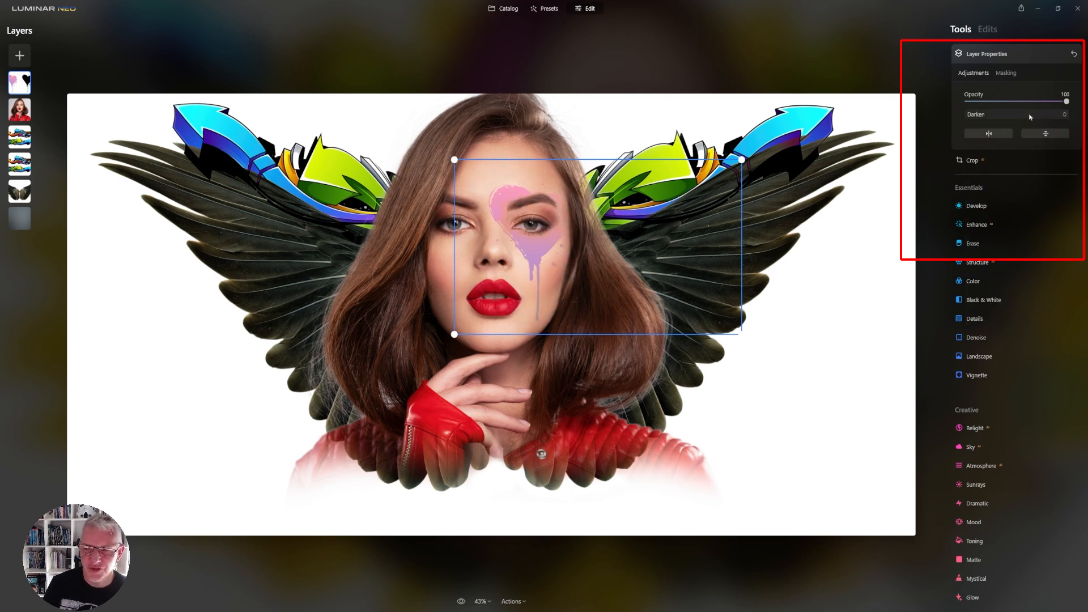
pyautogui.click(1009, 115)
pyautogui.click(1007, 159)
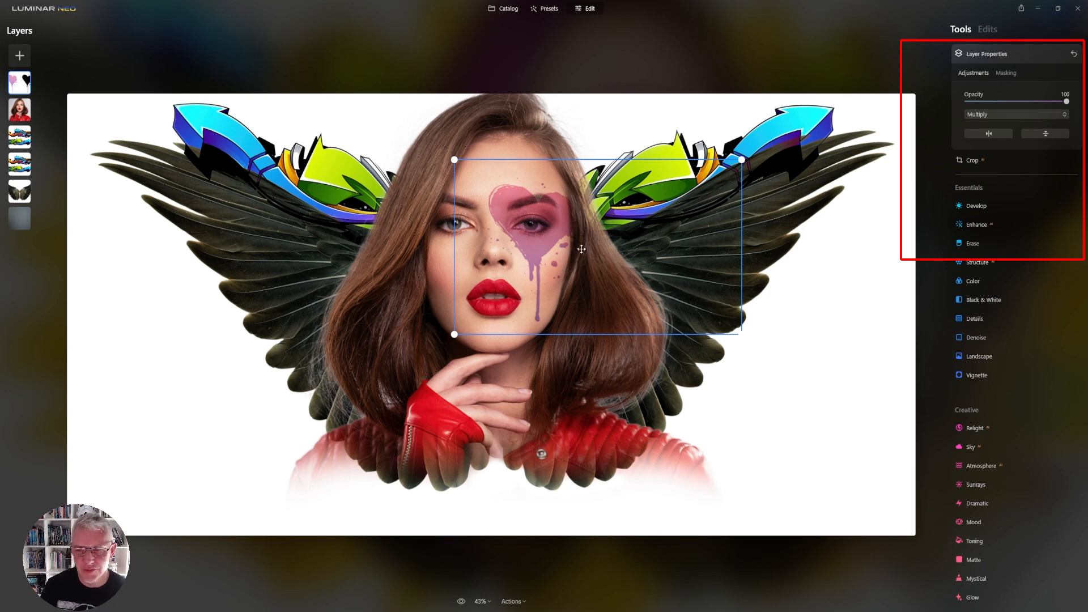
# Develop the heart layer with Exposure at -0.83 and Smart Contrast at 47
pyautogui.click(986, 206)
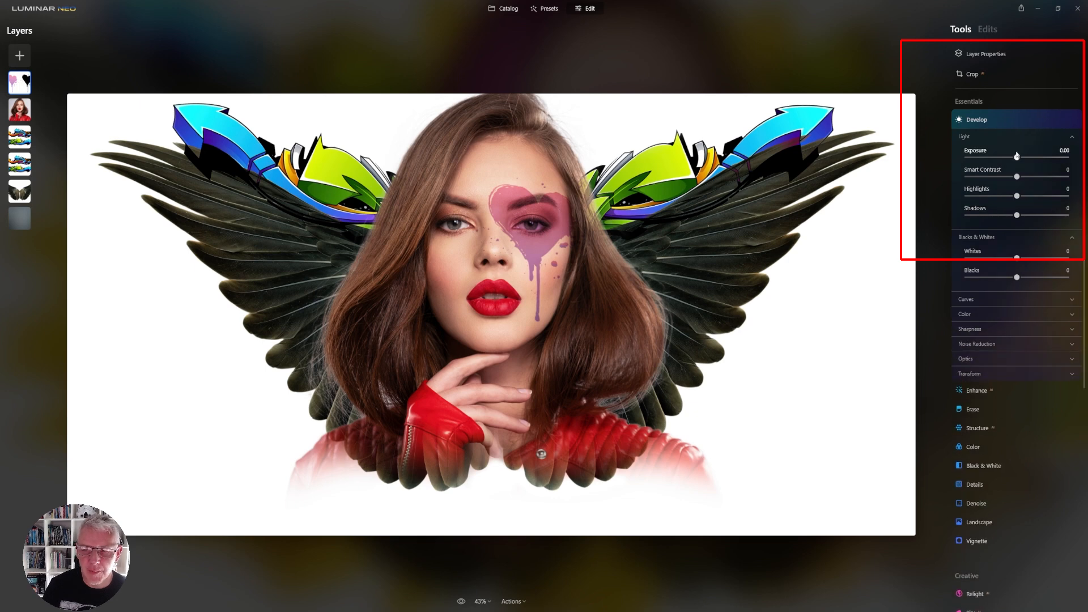
pyautogui.moveTo(1015, 158); pyautogui.dragTo(1010, 159)
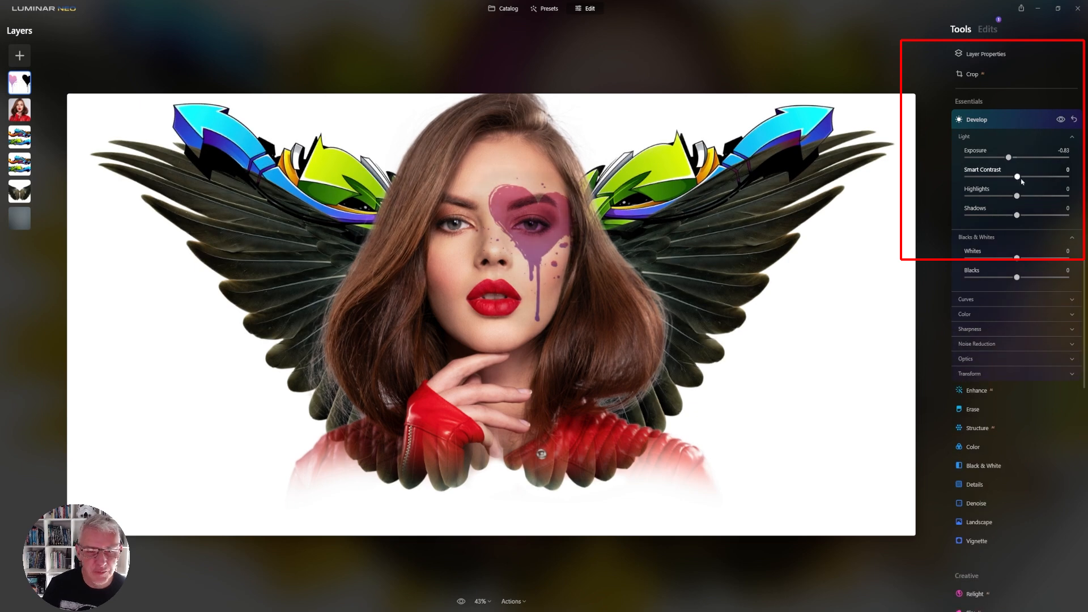
pyautogui.moveTo(1030, 179); pyautogui.dragTo(1035, 180)
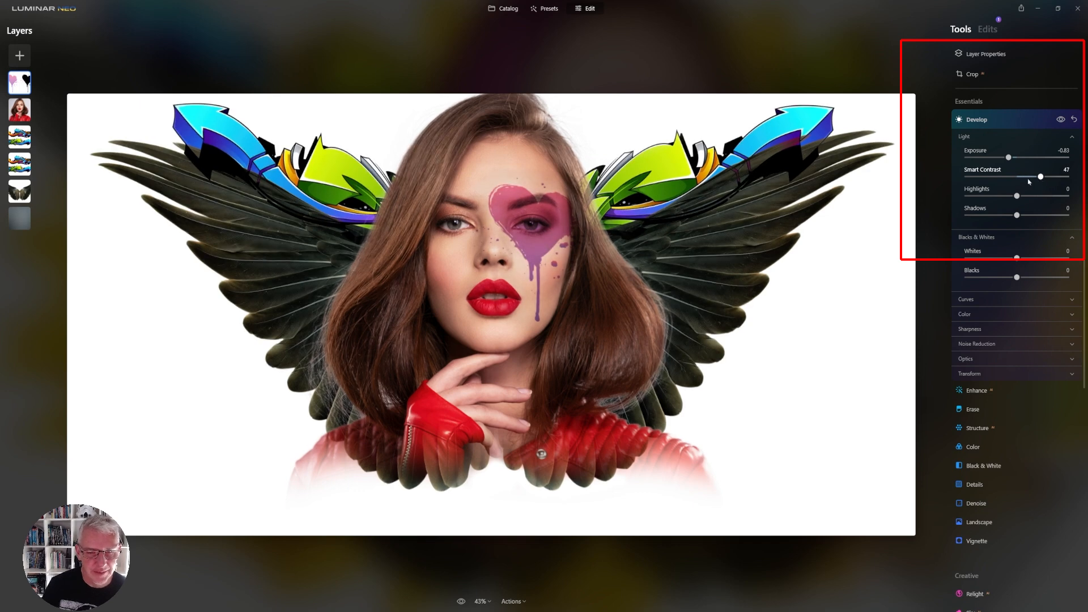
# On the heart layer's mask, erase the paint overlapping the hair beside the eye with a size 24 brush
pyautogui.click(482, 602)
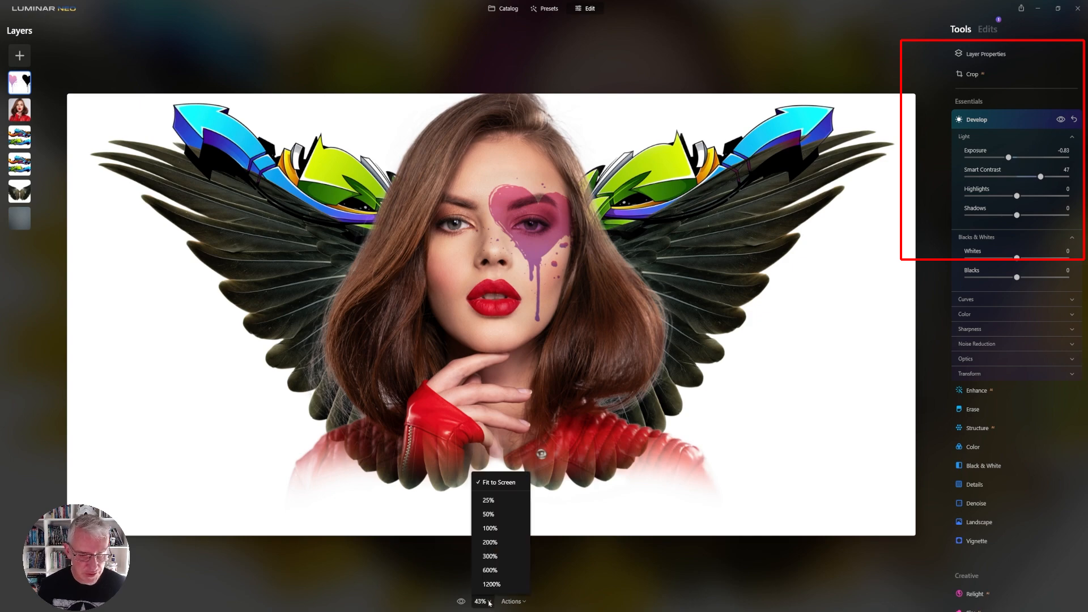
pyautogui.click(506, 530)
pyautogui.moveTo(639, 116); pyautogui.dragTo(570, 249)
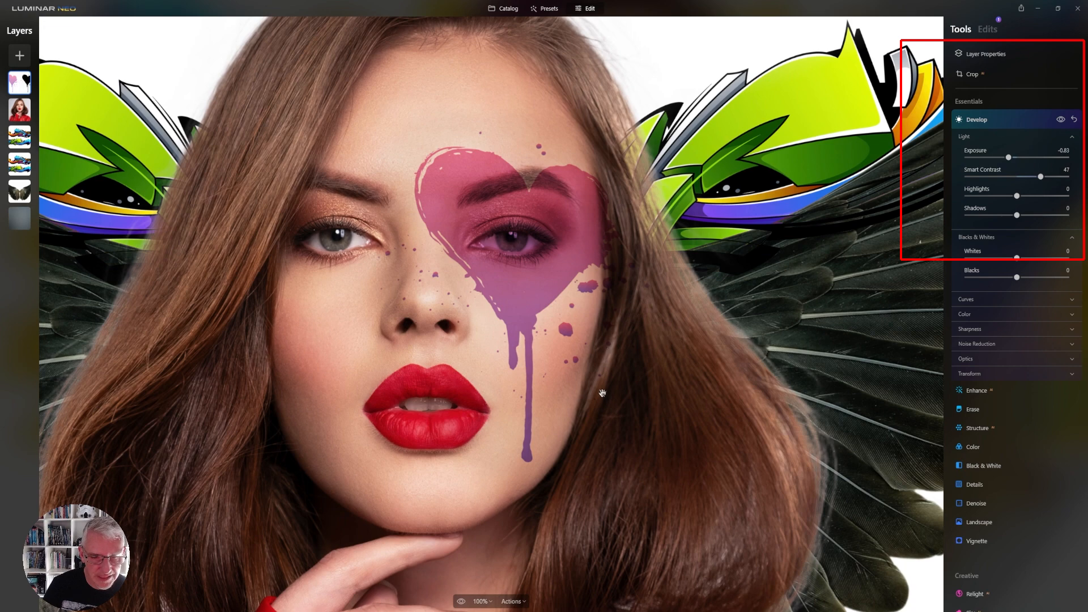
pyautogui.click(984, 55)
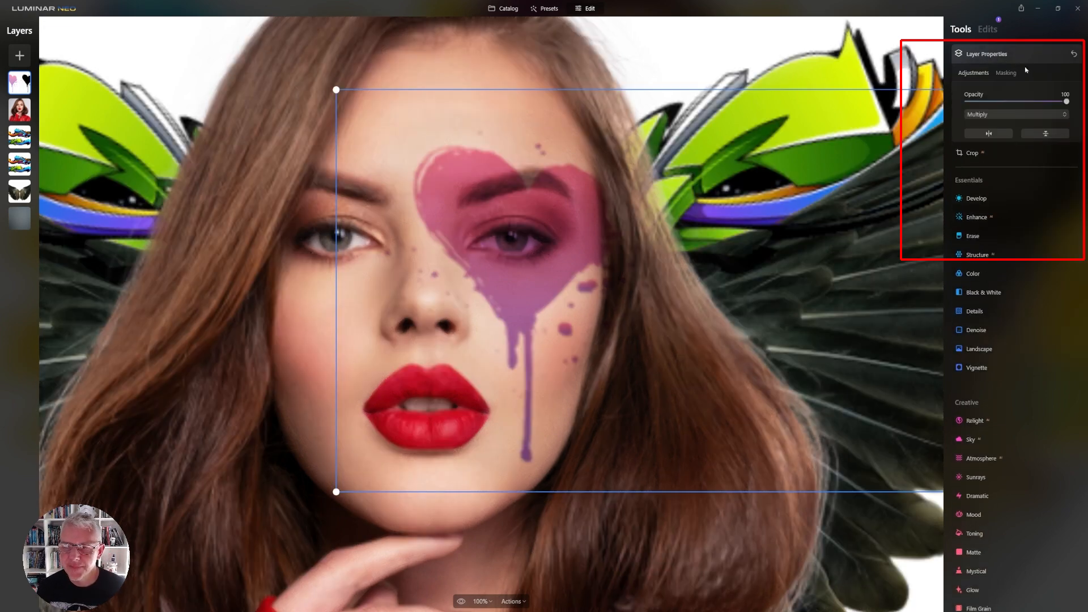
pyautogui.click(1007, 74)
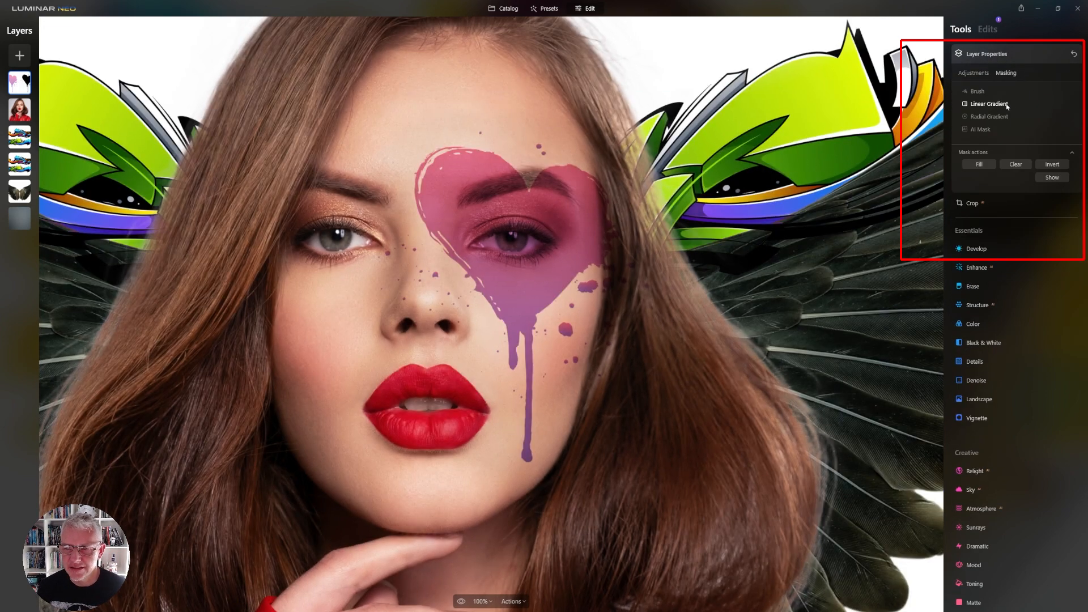
pyautogui.click(977, 92)
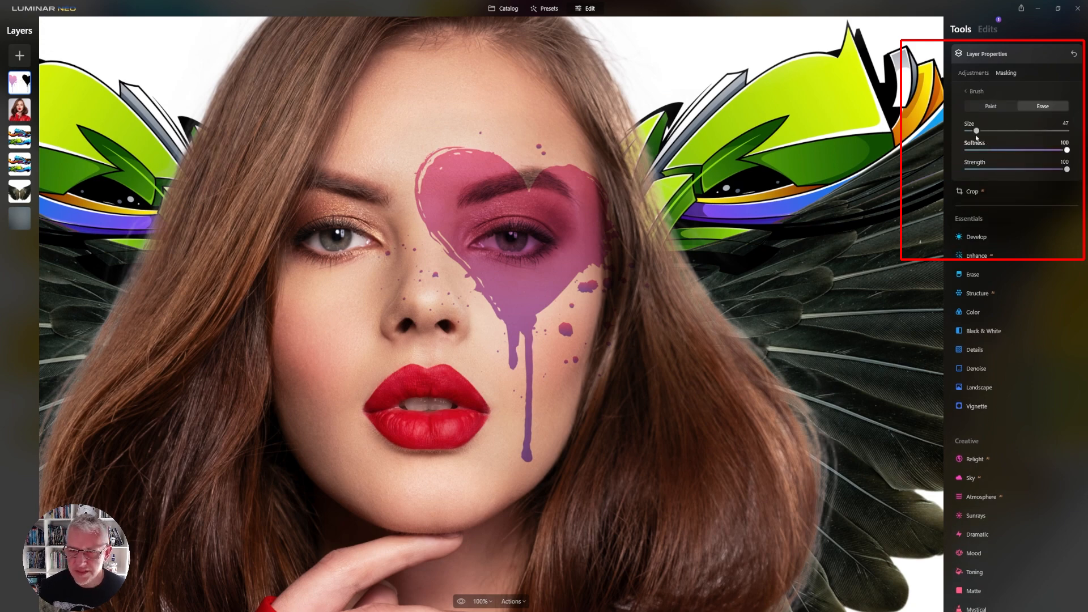
pyautogui.moveTo(975, 131); pyautogui.dragTo(968, 131)
pyautogui.click(490, 601)
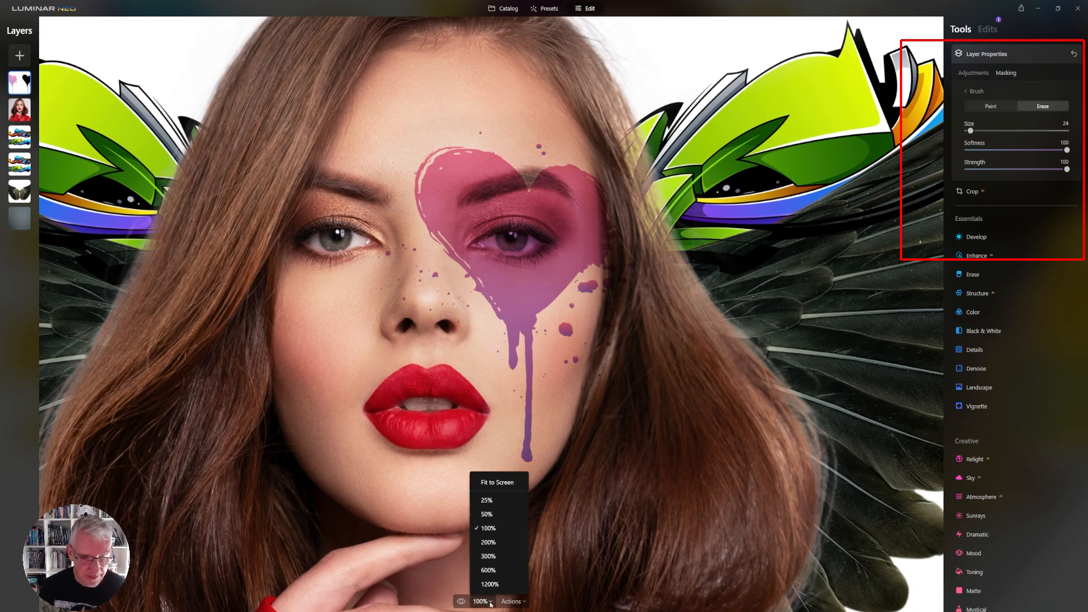
pyautogui.click(488, 542)
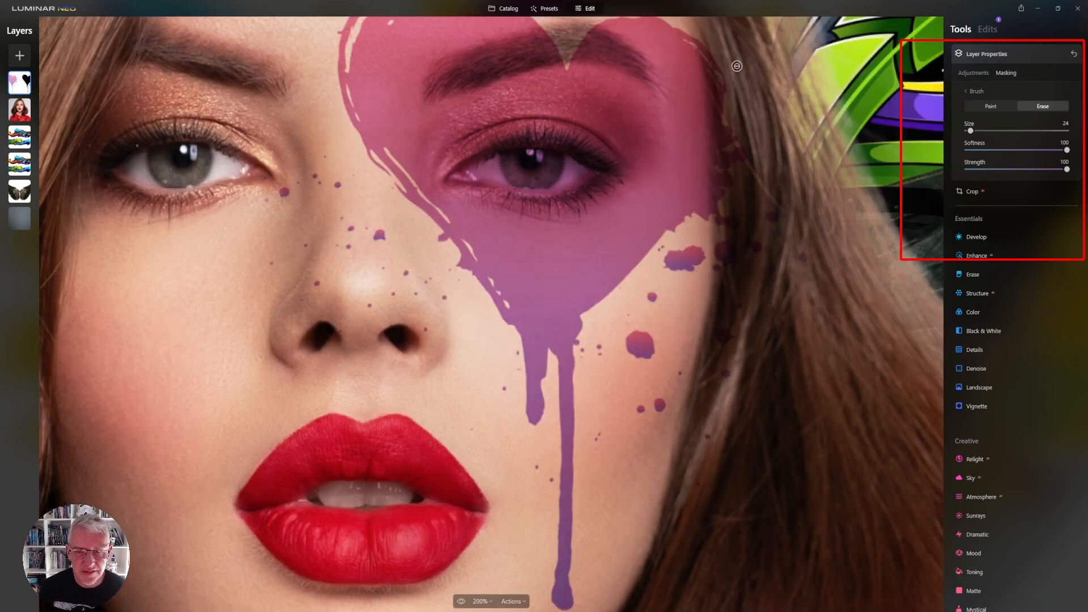
pyautogui.moveTo(731, 60); pyautogui.dragTo(731, 89)
pyautogui.moveTo(717, 52)
pyautogui.mouseDown()
pyautogui.moveTo(730, 242)
pyautogui.moveTo(743, 180)
pyautogui.moveTo(742, 206)
pyautogui.moveTo(735, 82)
pyautogui.mouseUp()
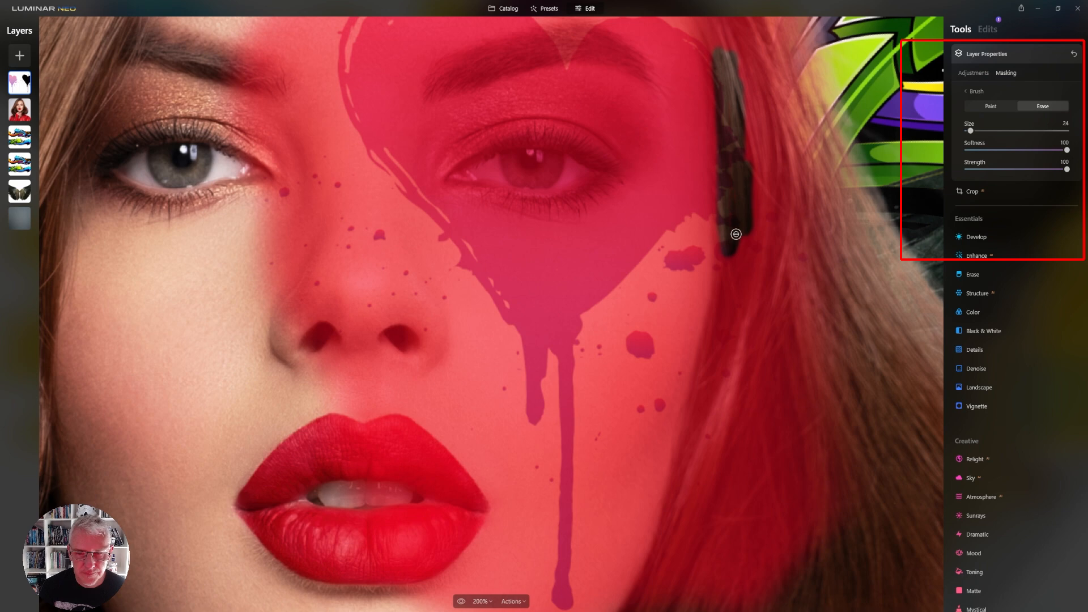
# Erase the remaining heart paint and splatters from the hair down along the edge of the face
pyautogui.moveTo(715, 37)
pyautogui.mouseDown()
pyautogui.moveTo(754, 177)
pyautogui.moveTo(744, 64)
pyautogui.moveTo(773, 265)
pyautogui.moveTo(767, 243)
pyautogui.moveTo(737, 357)
pyautogui.moveTo(736, 410)
pyautogui.moveTo(734, 361)
pyautogui.moveTo(709, 439)
pyautogui.mouseUp()
pyautogui.moveTo(749, 388)
pyautogui.mouseDown()
pyautogui.moveTo(791, 217)
pyautogui.moveTo(798, 287)
pyautogui.moveTo(806, 300)
pyautogui.moveTo(802, 245)
pyautogui.moveTo(842, 381)
pyautogui.mouseUp()
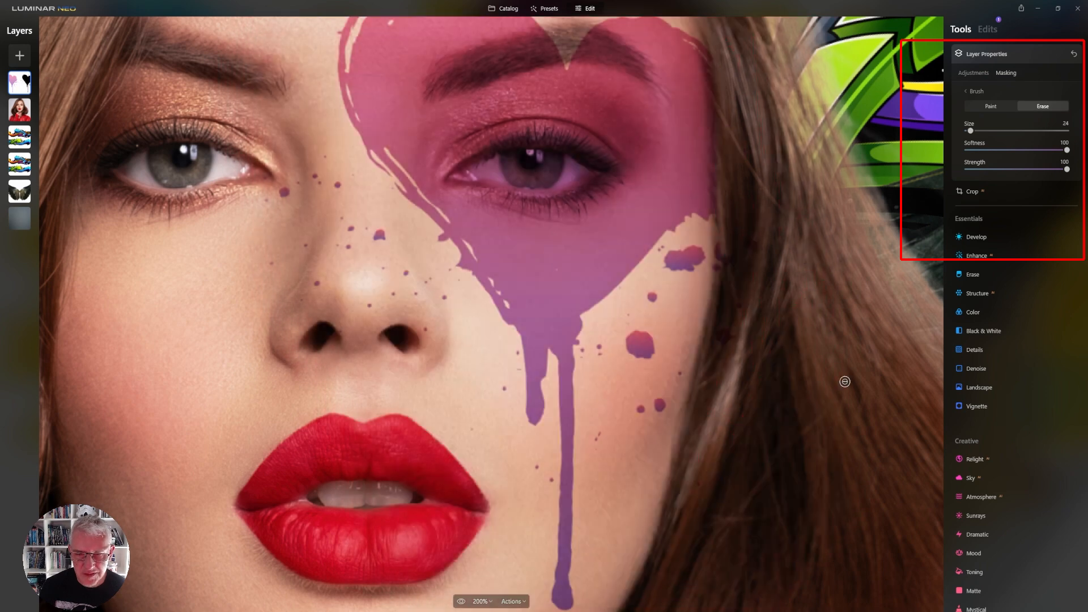
pyautogui.moveTo(733, 242)
pyautogui.mouseDown()
pyautogui.moveTo(724, 278)
pyautogui.moveTo(724, 226)
pyautogui.moveTo(722, 308)
pyautogui.moveTo(739, 386)
pyautogui.mouseUp()
pyautogui.moveTo(730, 71); pyautogui.dragTo(721, 51)
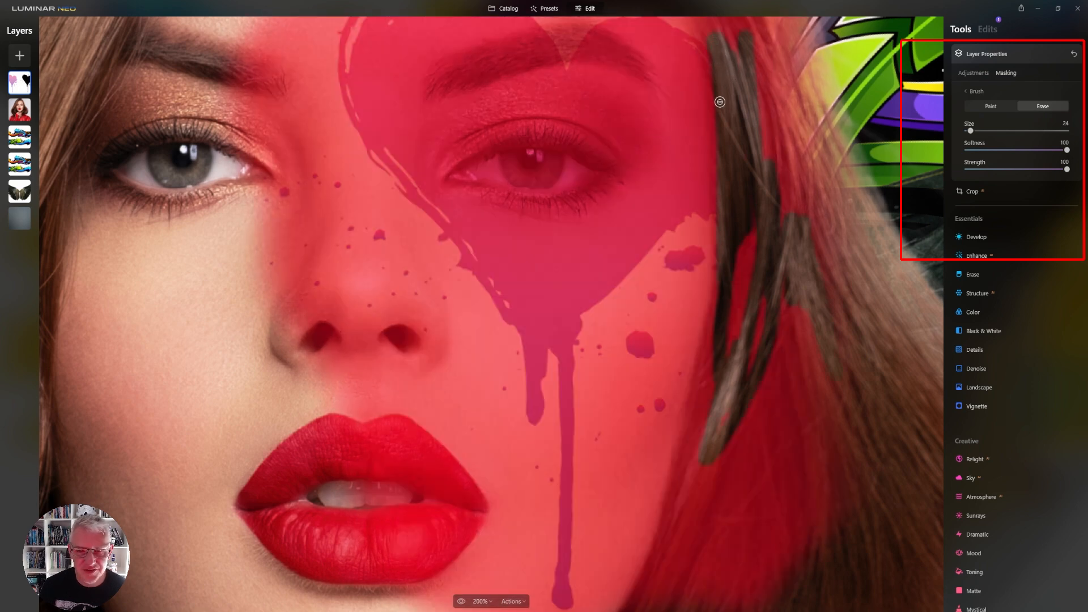
pyautogui.moveTo(721, 254)
pyautogui.mouseDown()
pyautogui.moveTo(720, 330)
pyautogui.moveTo(758, 334)
pyautogui.mouseUp()
pyautogui.moveTo(727, 243); pyautogui.dragTo(720, 292)
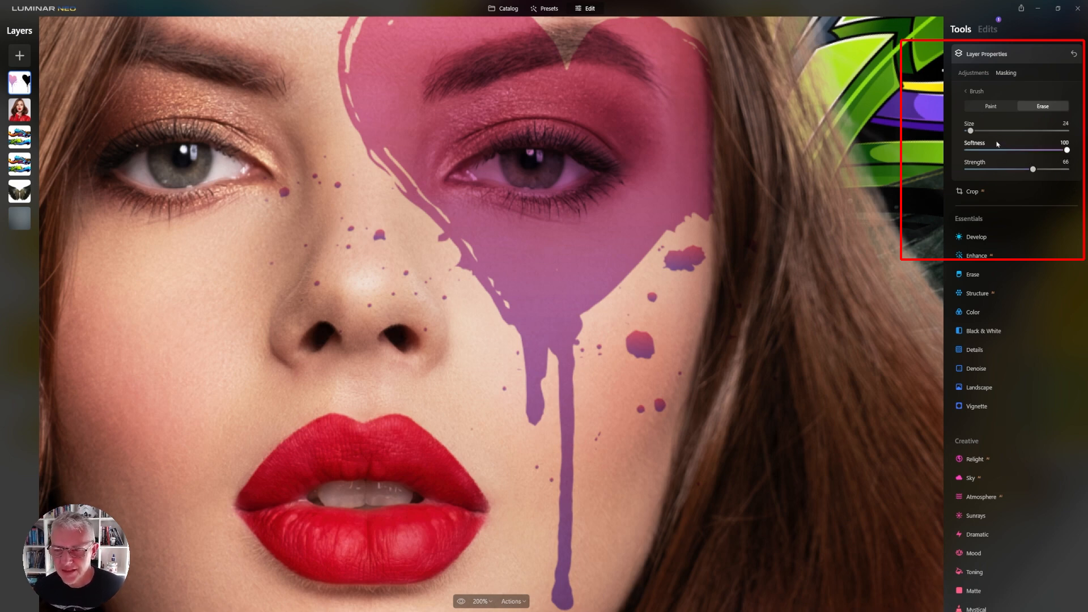
# Soften the heart's outer edge along the hairline by erasing with a size 43 brush
pyautogui.click(976, 131)
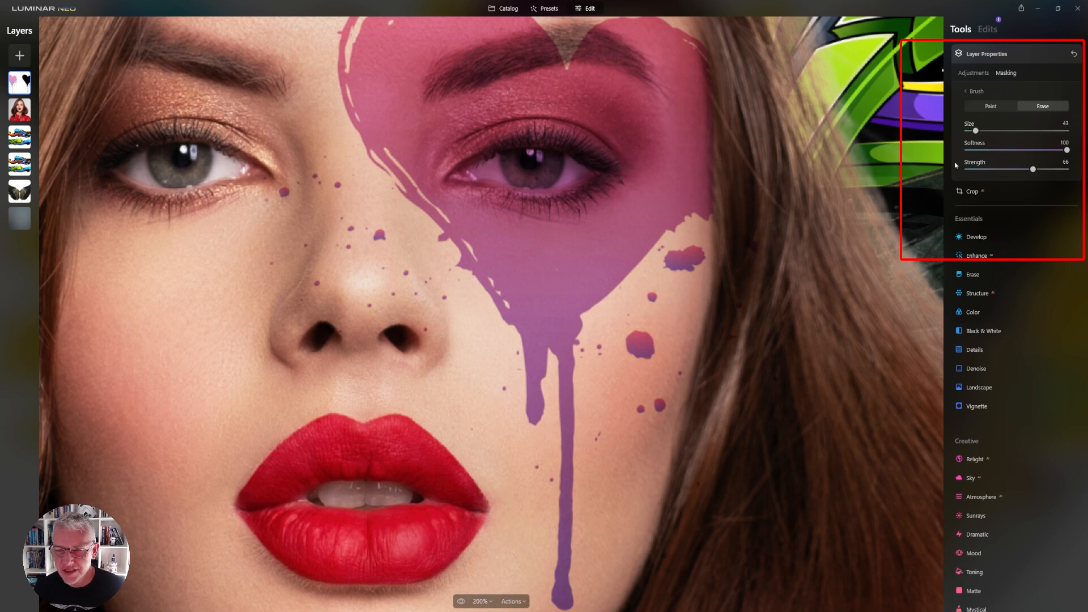
pyautogui.moveTo(718, 43); pyautogui.dragTo(717, 229)
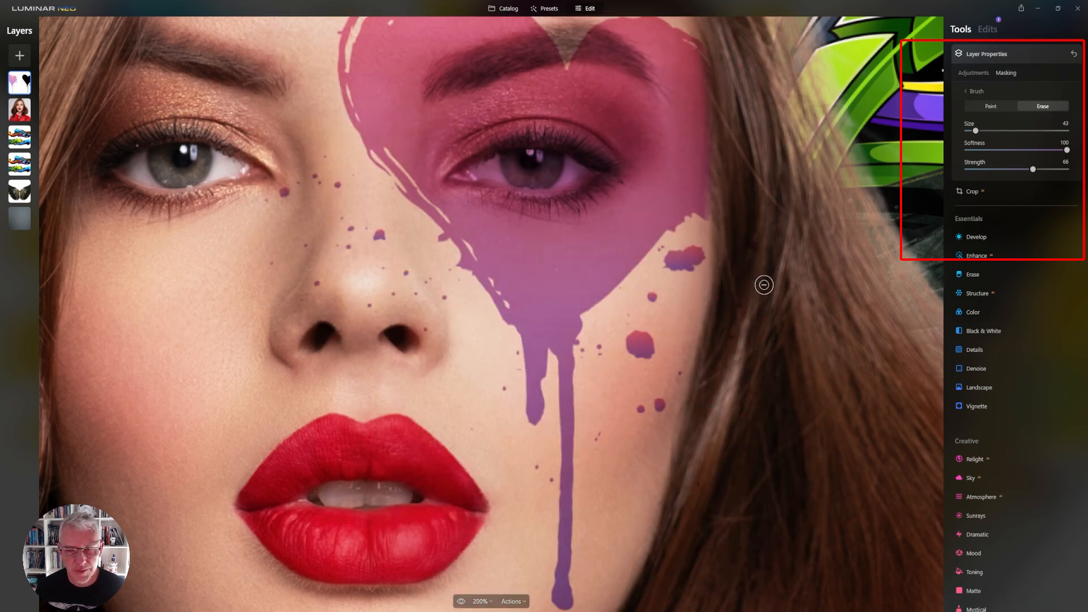
pyautogui.moveTo(724, 127); pyautogui.dragTo(699, 20)
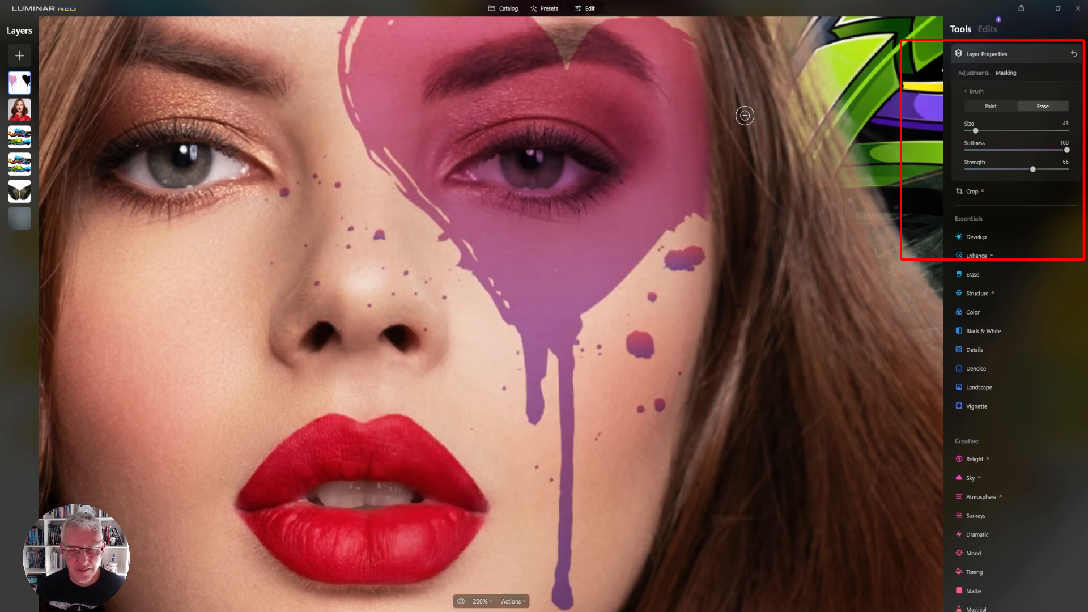
pyautogui.moveTo(734, 171); pyautogui.dragTo(712, 218)
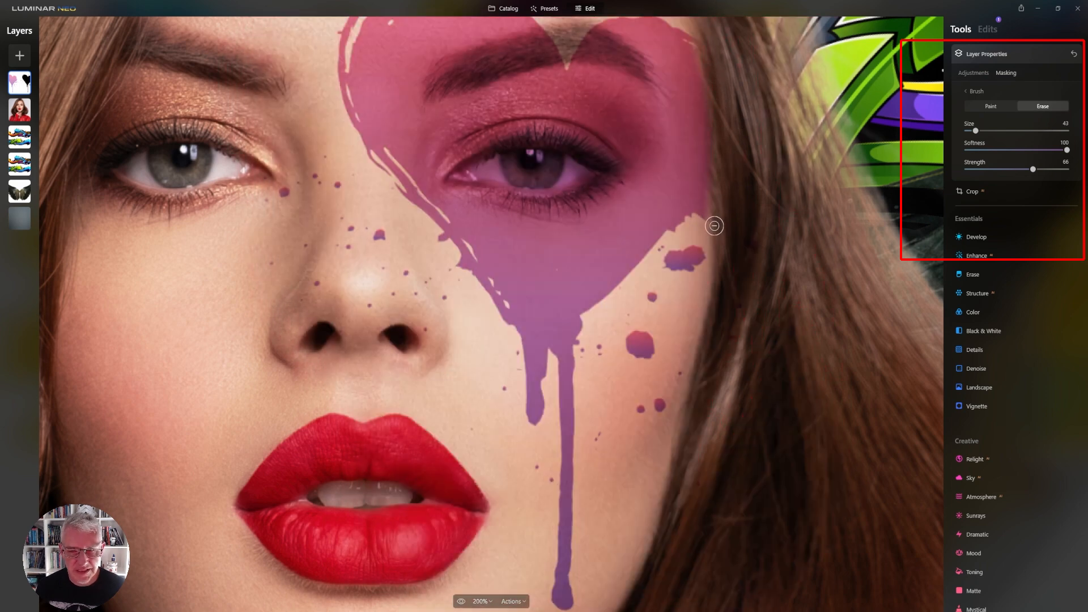
# Paint some of the heart back along its outer edge beside the eye at brush strength 35
pyautogui.click(1001, 107)
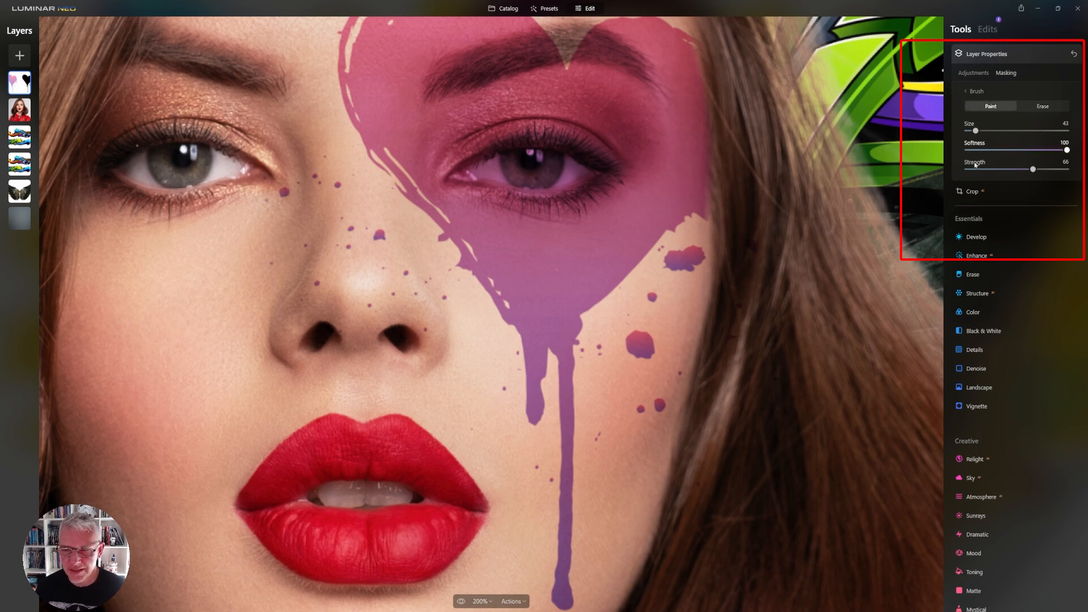
pyautogui.click(1002, 169)
pyautogui.moveTo(692, 199)
pyautogui.mouseDown()
pyautogui.moveTo(701, 209)
pyautogui.moveTo(701, 173)
pyautogui.moveTo(701, 210)
pyautogui.moveTo(702, 175)
pyautogui.mouseUp()
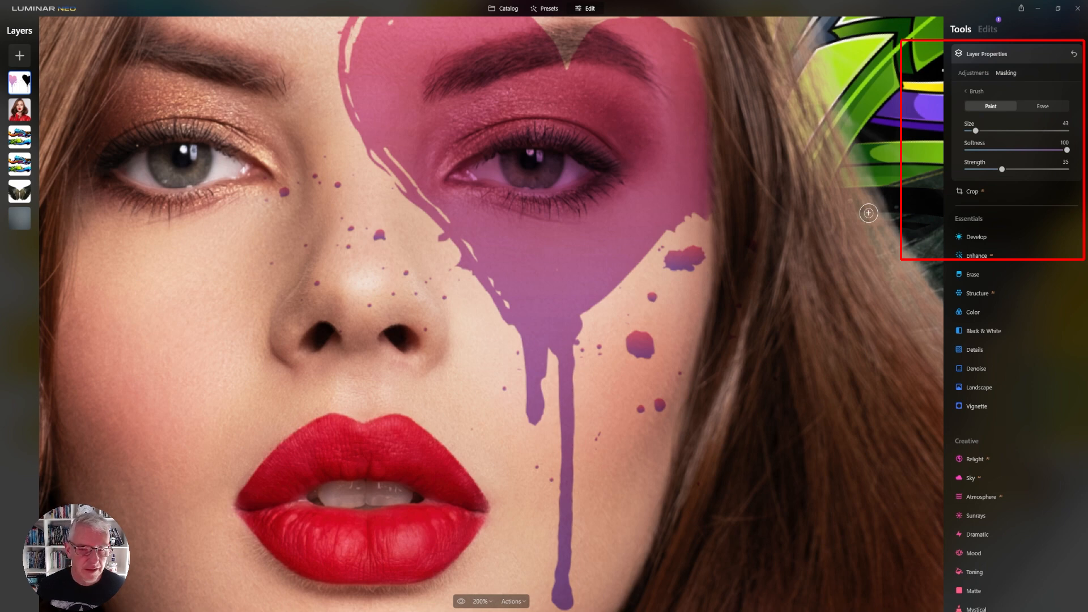
# Erase the heart's paint from the iris and white of the eye with a size 23 brush at strength 100
pyautogui.click(1049, 109)
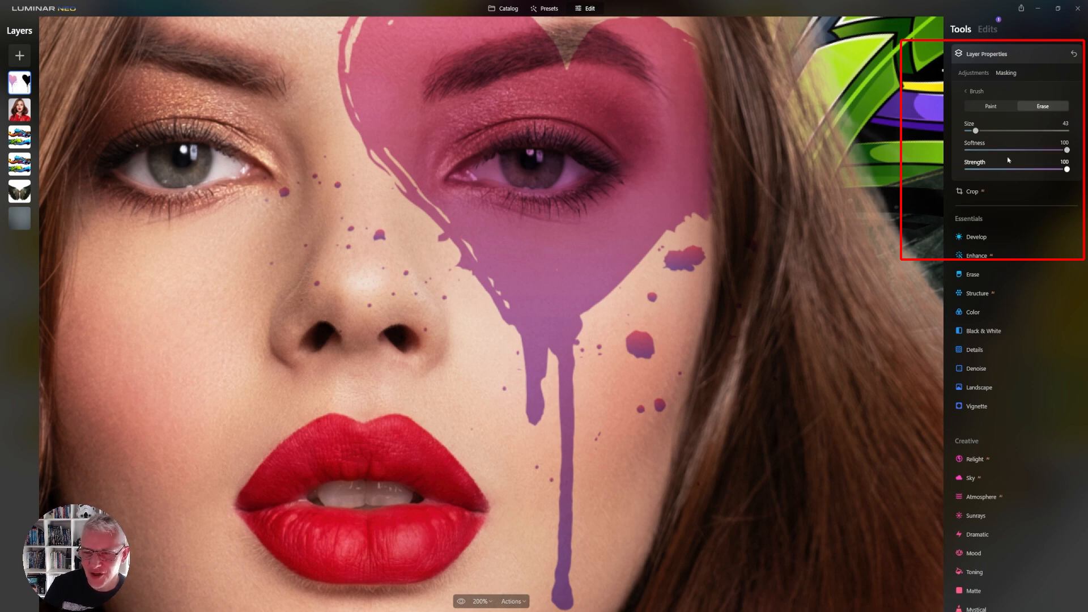
pyautogui.moveTo(975, 131); pyautogui.dragTo(970, 131)
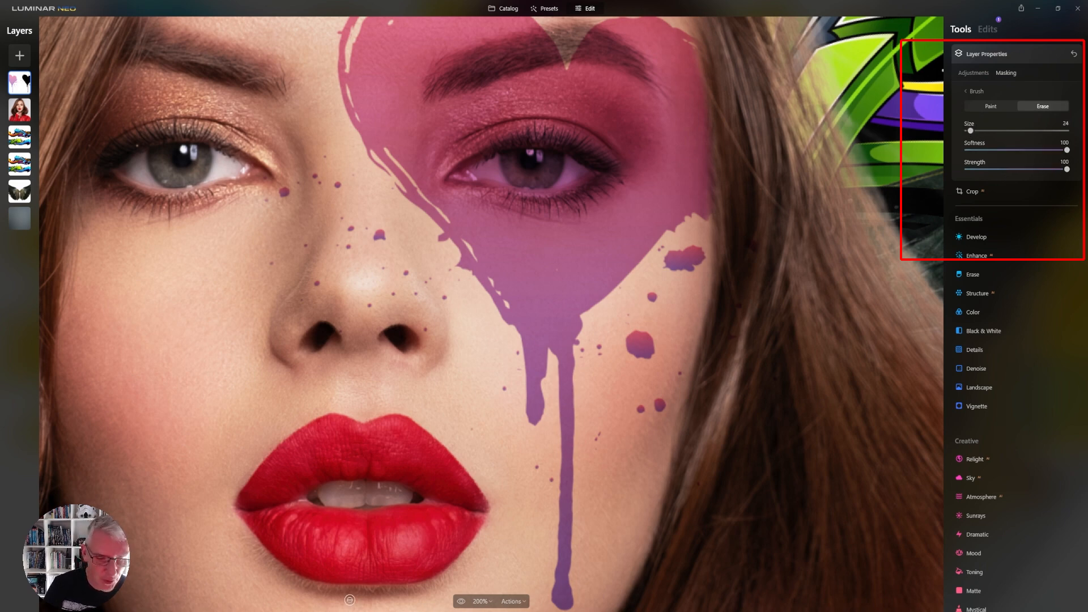
pyautogui.click(483, 601)
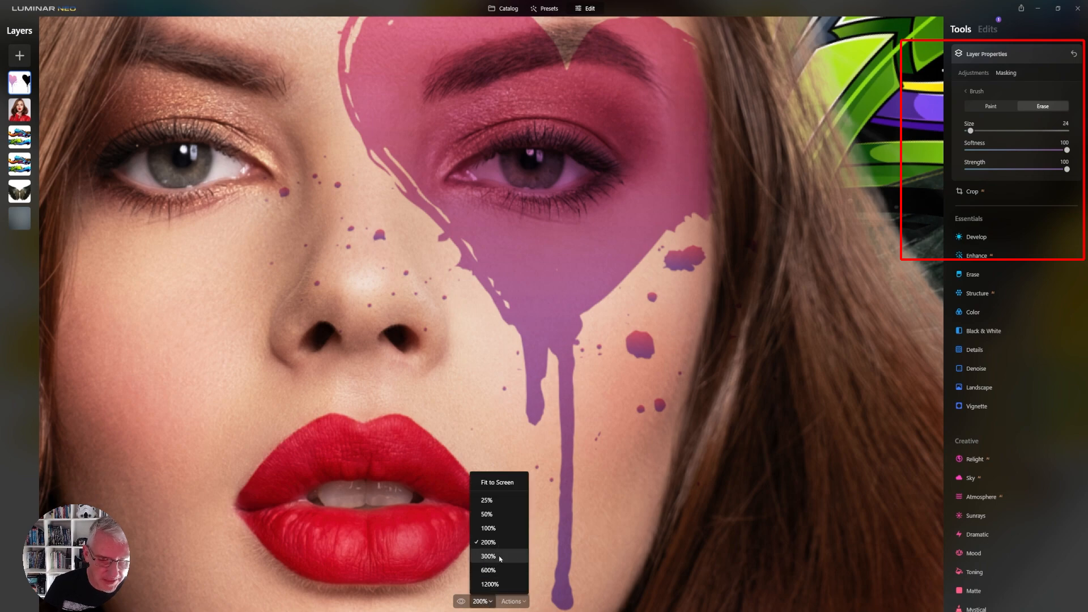
pyautogui.click(482, 551)
pyautogui.moveTo(506, 78)
pyautogui.mouseDown()
pyautogui.moveTo(573, 72)
pyautogui.moveTo(625, 98)
pyautogui.moveTo(468, 101)
pyautogui.moveTo(559, 108)
pyautogui.mouseUp()
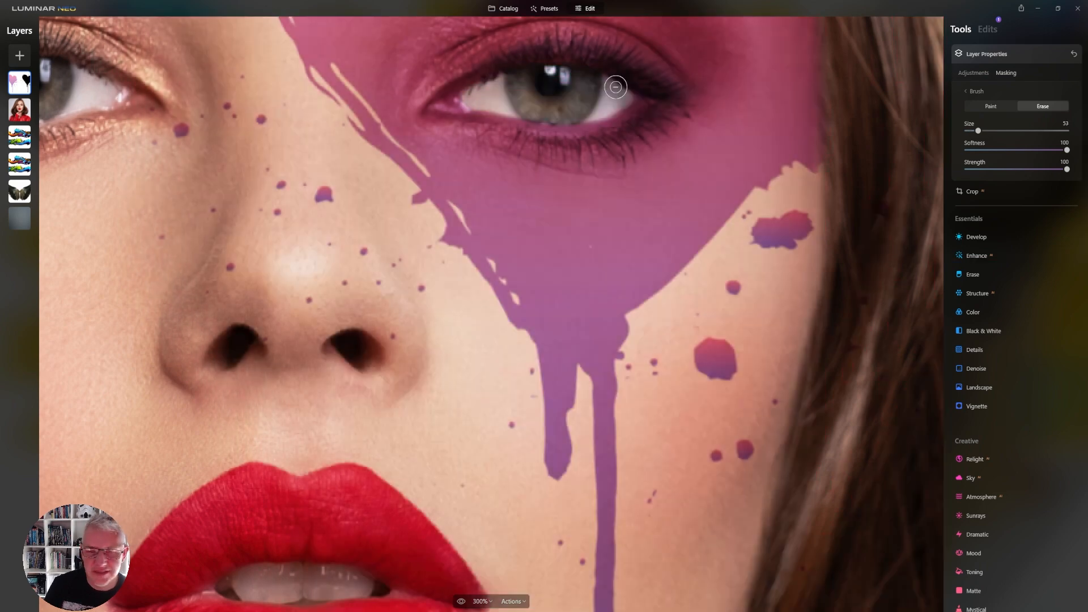
pyautogui.moveTo(616, 89)
pyautogui.mouseDown()
pyautogui.moveTo(486, 96)
pyautogui.moveTo(640, 104)
pyautogui.mouseUp()
pyautogui.scroll(-3, 630, 103)
pyautogui.moveTo(453, 103); pyautogui.dragTo(450, 106)
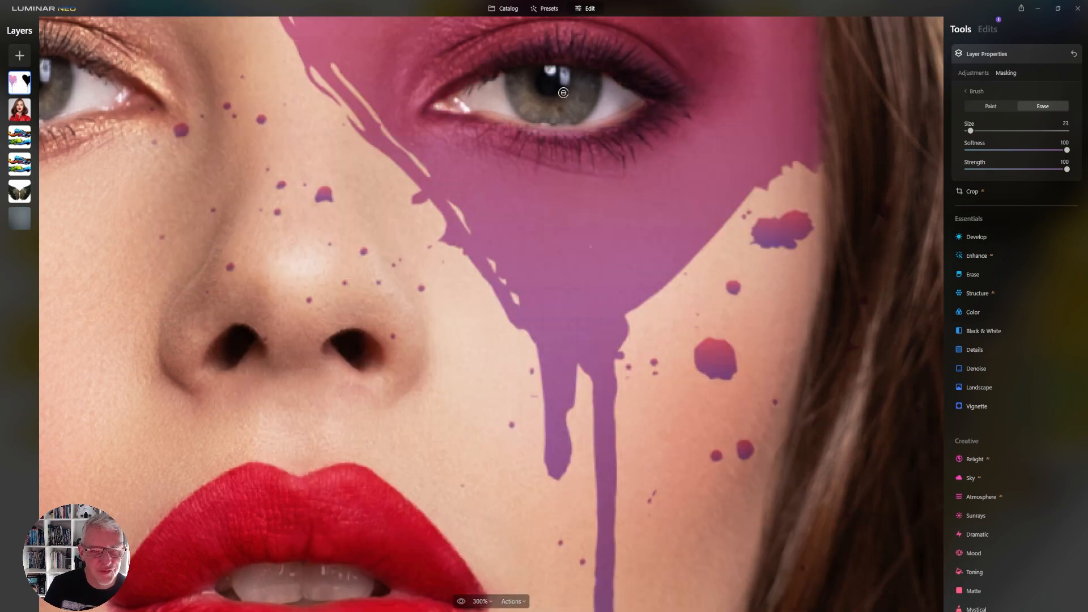
pyautogui.moveTo(585, 83)
pyautogui.mouseDown()
pyautogui.moveTo(615, 87)
pyautogui.moveTo(641, 114)
pyautogui.mouseUp()
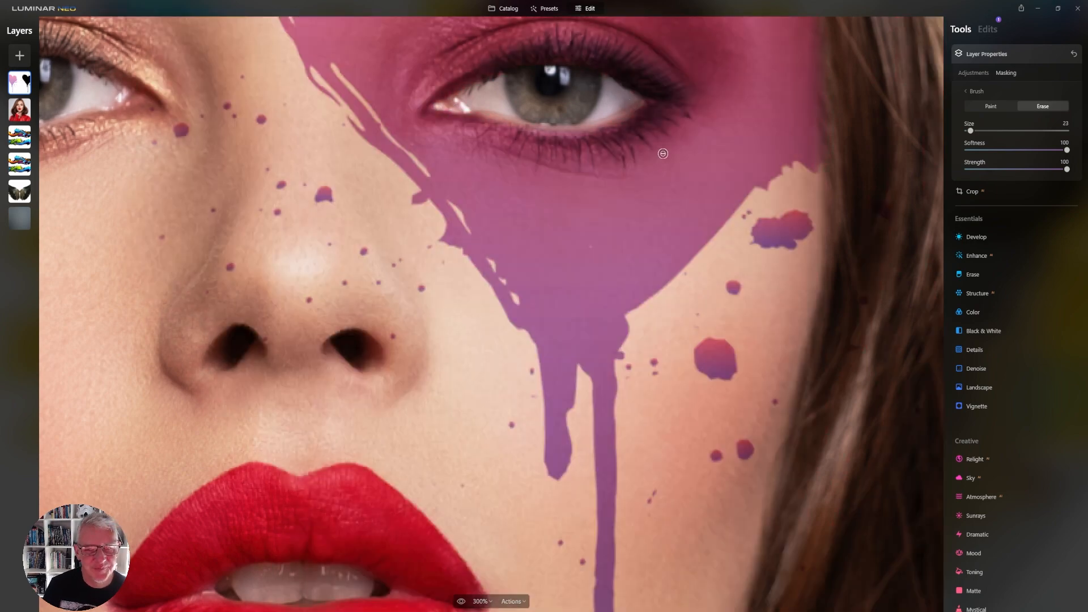
pyautogui.click(492, 605)
pyautogui.click(499, 483)
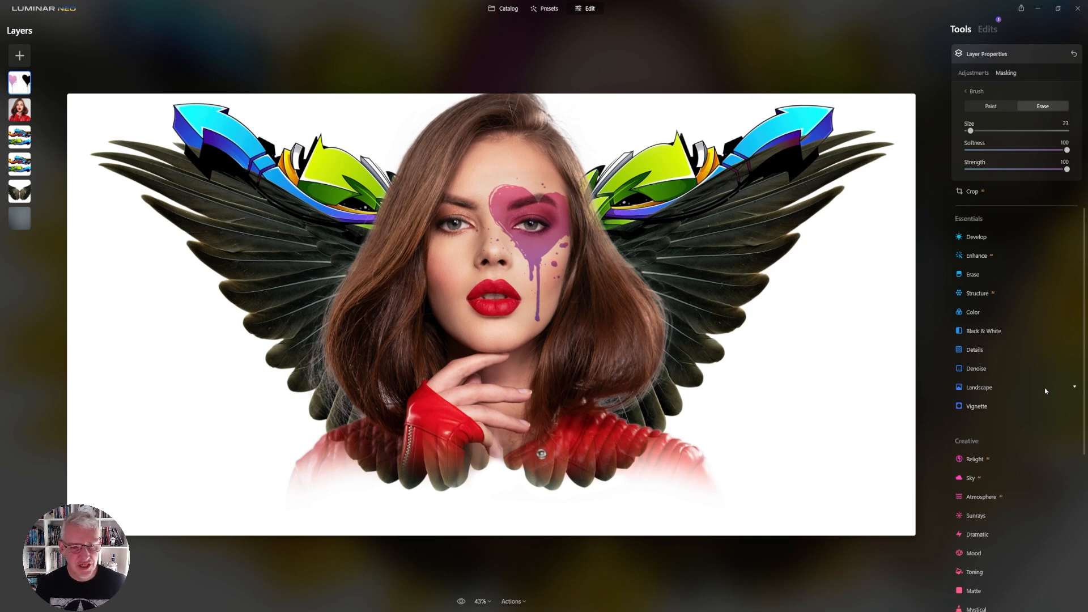
# Add the black dot pattern image as a layer, scale it down and place it over the half of the face without the heart
pyautogui.click(20, 55)
pyautogui.click(78, 59)
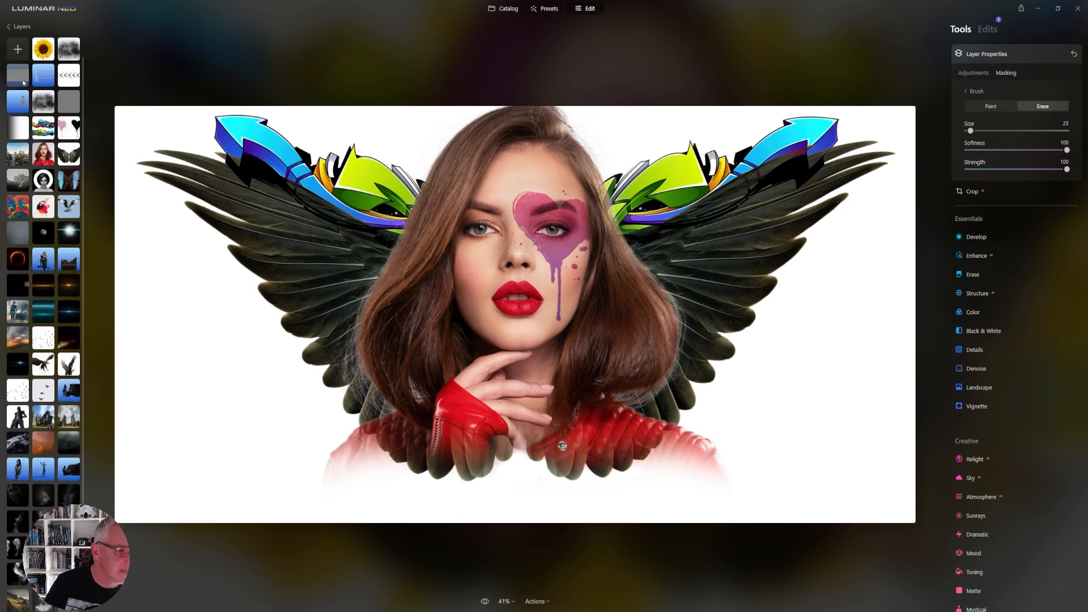
pyautogui.click(20, 76)
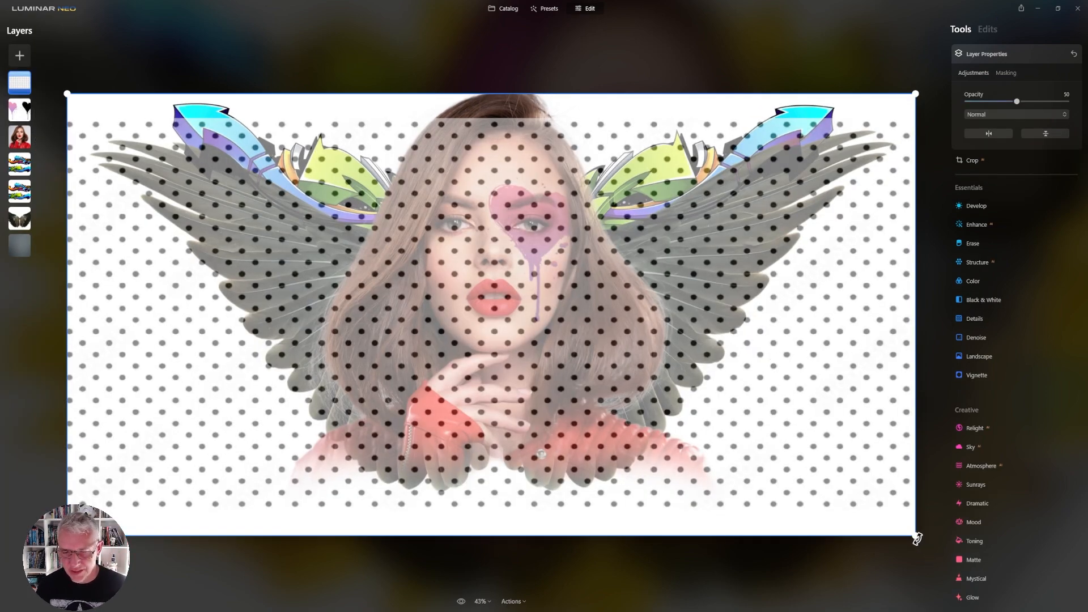
pyautogui.moveTo(917, 537); pyautogui.dragTo(468, 217)
pyautogui.moveTo(253, 218); pyautogui.dragTo(249, 358)
pyautogui.moveTo(465, 223); pyautogui.dragTo(360, 223)
pyautogui.moveTo(263, 237); pyautogui.dragTo(377, 250)
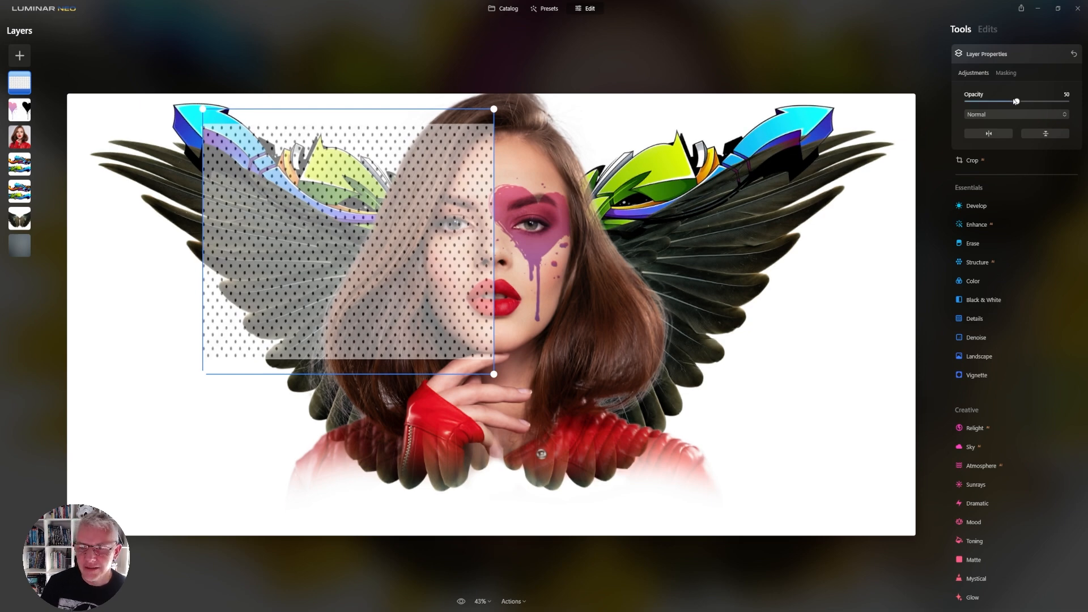
# Set the dot pattern layer to 100 opacity with the Darken blend mode
pyautogui.moveTo(1021, 101); pyautogui.dragTo(1068, 101)
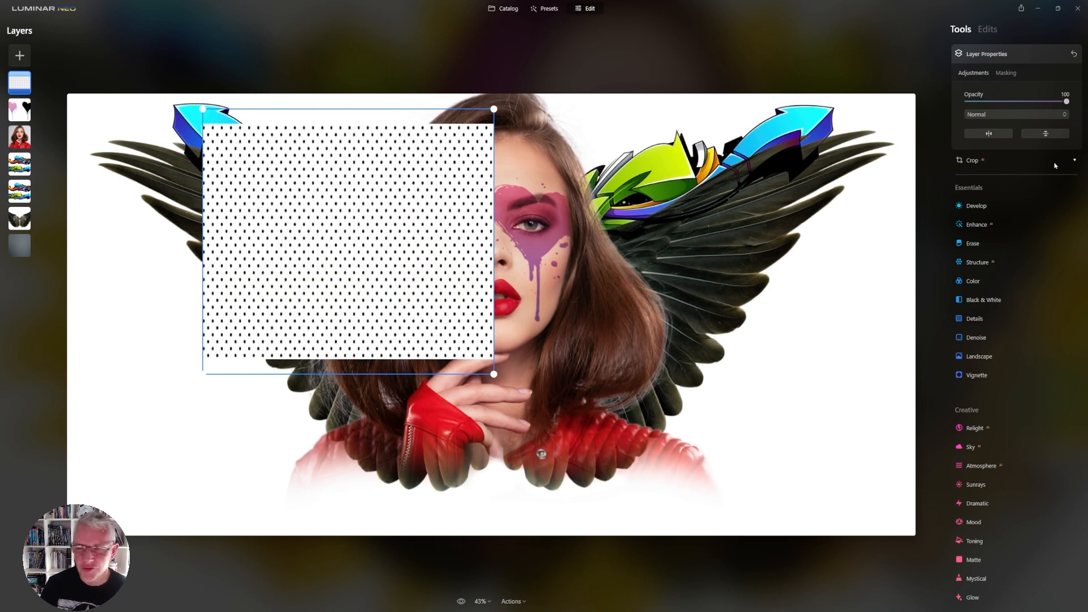
pyautogui.click(1011, 115)
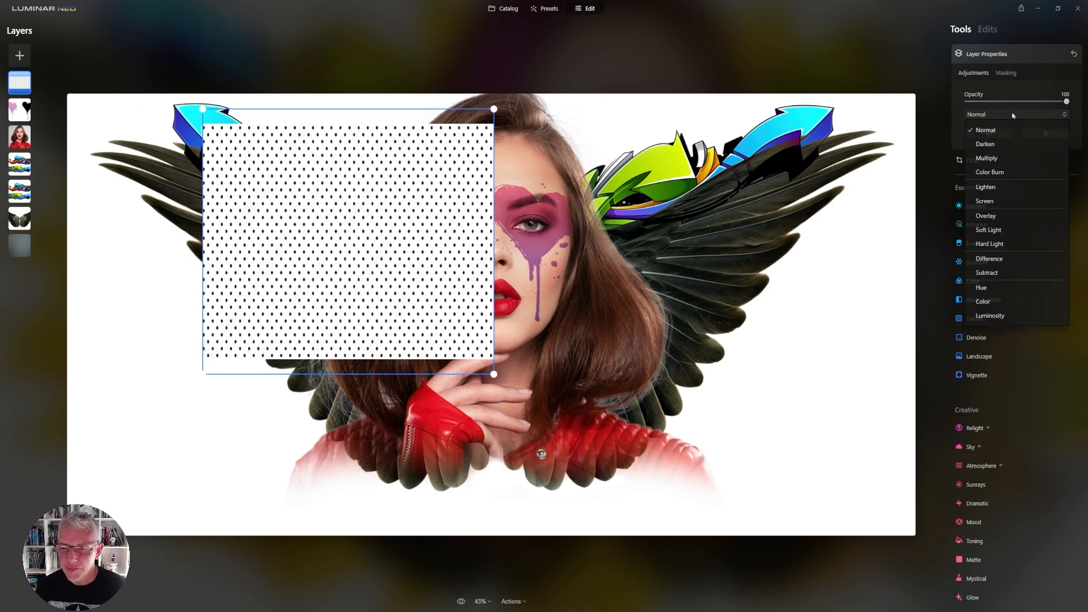
pyautogui.click(999, 145)
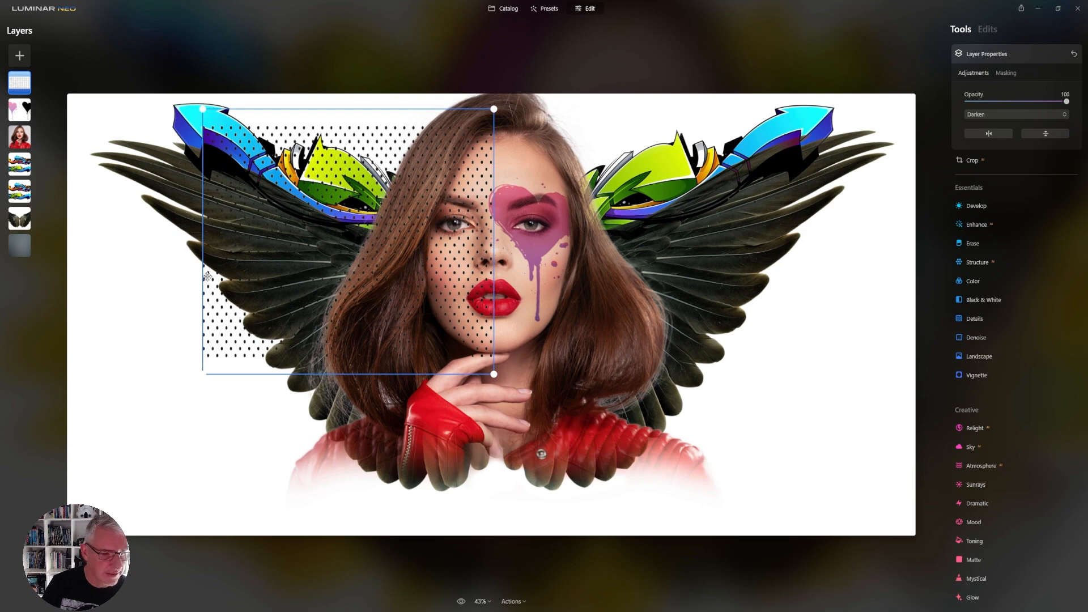
# Stretch the dot pattern layer outward across the wing and slightly upward, keeping its inner edge along the middle of the face
pyautogui.moveTo(203, 270); pyautogui.dragTo(154, 262)
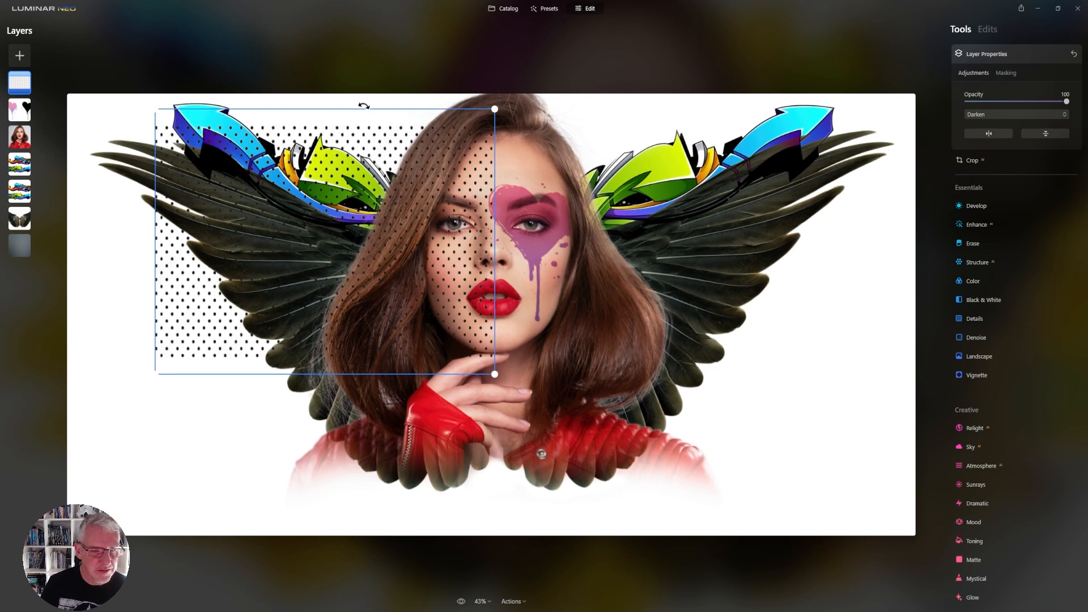
pyautogui.moveTo(360, 111); pyautogui.dragTo(360, 104)
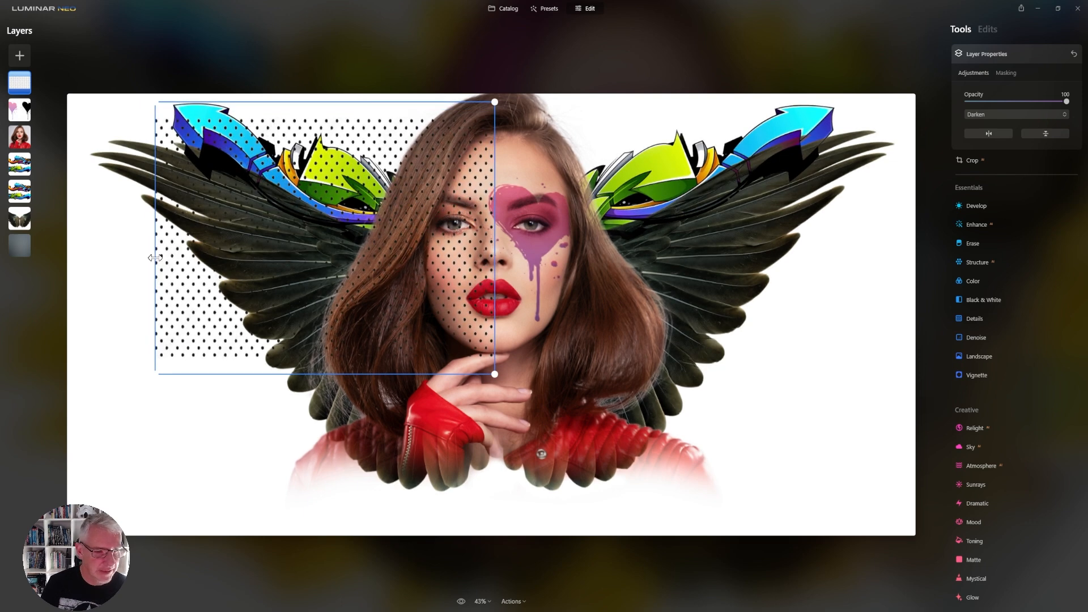
pyautogui.moveTo(156, 257); pyautogui.dragTo(140, 258)
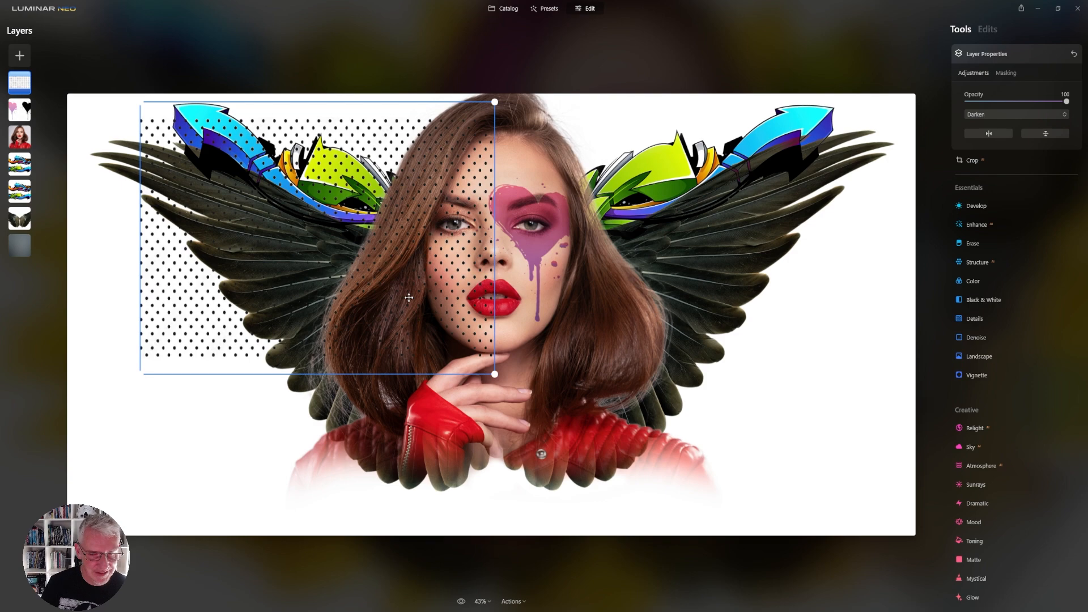
# On the dot layer's mask, paint the dots in over the forehead and around the eye with a size 119 brush
pyautogui.click(1014, 75)
pyautogui.click(977, 91)
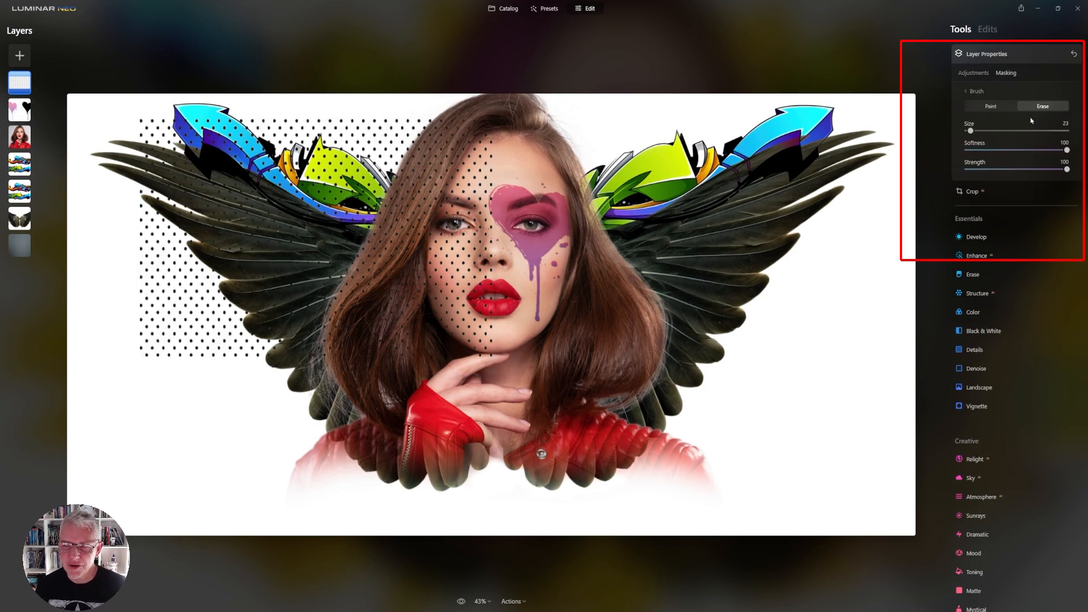
pyautogui.click(995, 107)
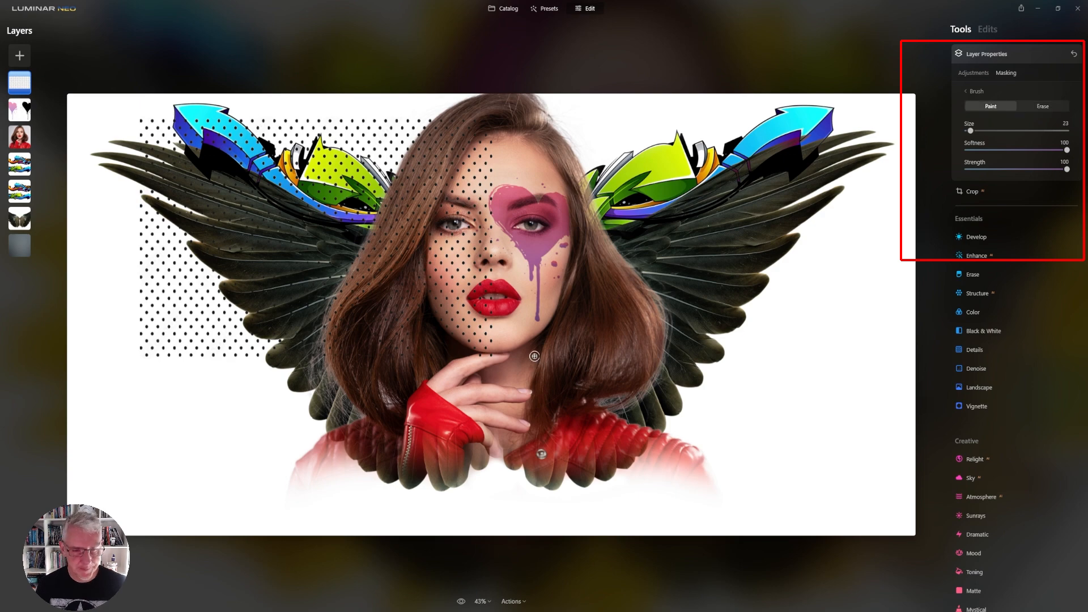
pyautogui.hotkey('ctrl', '+')
pyautogui.hotkey('ctrl', '+')
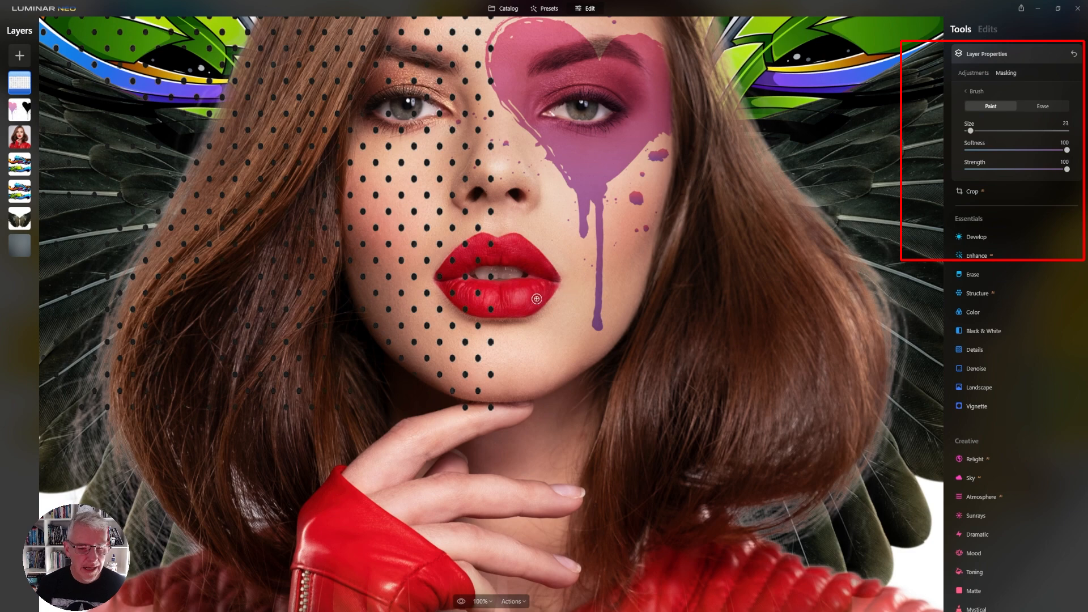
pyautogui.moveTo(574, 234); pyautogui.dragTo(600, 353)
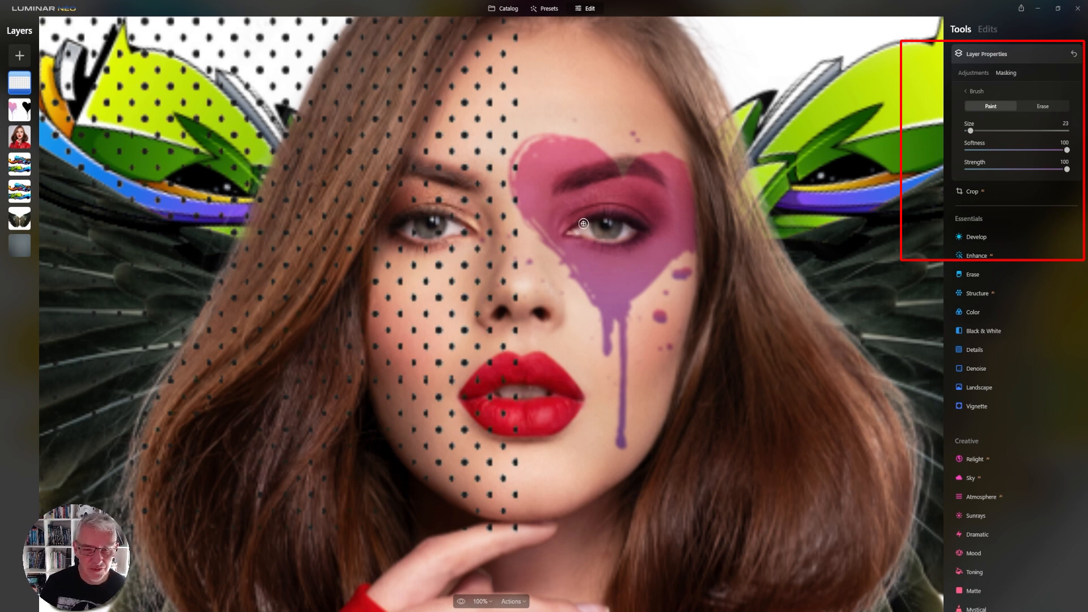
pyautogui.press(']')
pyautogui.press(']')
pyautogui.press(']')
pyautogui.press(']')
pyautogui.press(']')
pyautogui.press(']')
pyautogui.press(']')
pyautogui.press(']')
pyautogui.press(']')
pyautogui.press(']')
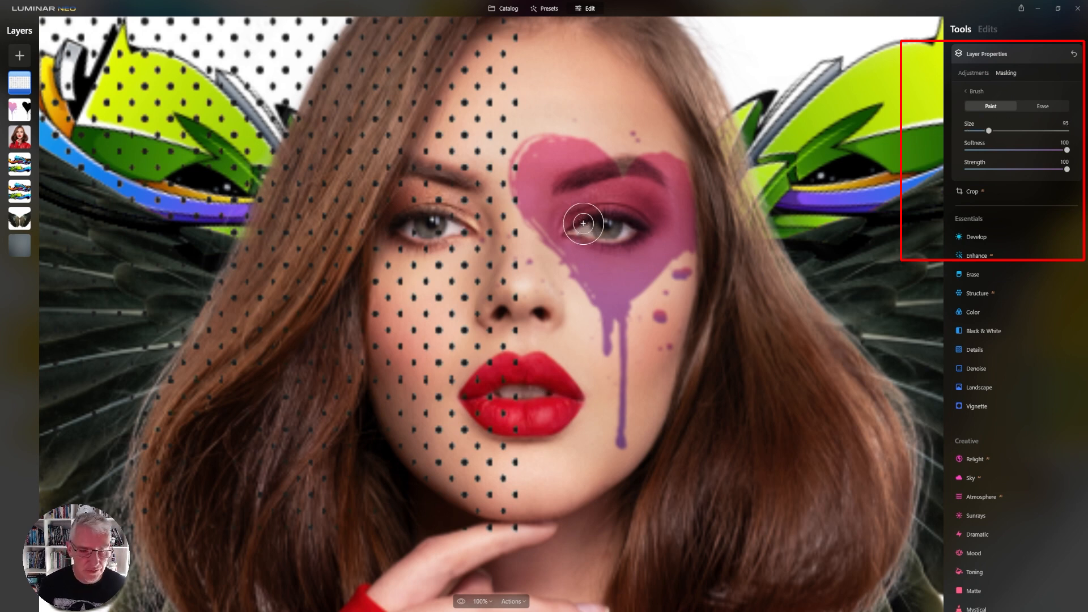
pyautogui.moveTo(510, 61)
pyautogui.mouseDown()
pyautogui.moveTo(484, 144)
pyautogui.moveTo(518, 74)
pyautogui.moveTo(485, 141)
pyautogui.moveTo(514, 58)
pyautogui.moveTo(461, 115)
pyautogui.moveTo(474, 93)
pyautogui.moveTo(399, 228)
pyautogui.moveTo(487, 221)
pyautogui.mouseUp()
# Erase the dots that spill onto the hair and background with the size 119 brush
pyautogui.hotkey('ctrl', '0')
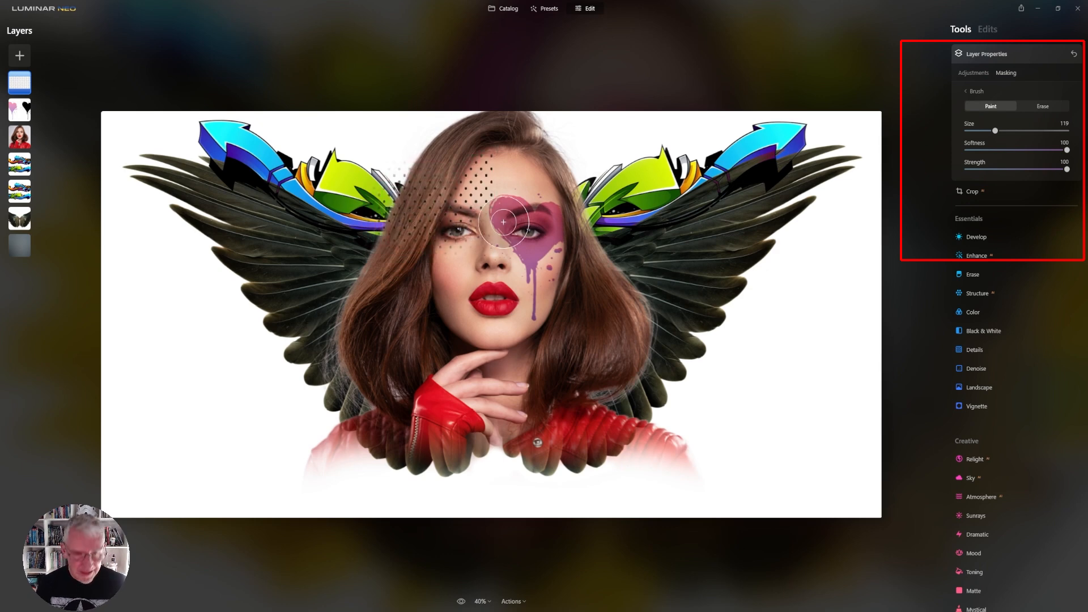
pyautogui.click(1043, 107)
pyautogui.moveTo(437, 162)
pyautogui.mouseDown()
pyautogui.moveTo(376, 244)
pyautogui.moveTo(419, 168)
pyautogui.moveTo(368, 286)
pyautogui.moveTo(388, 302)
pyautogui.mouseUp()
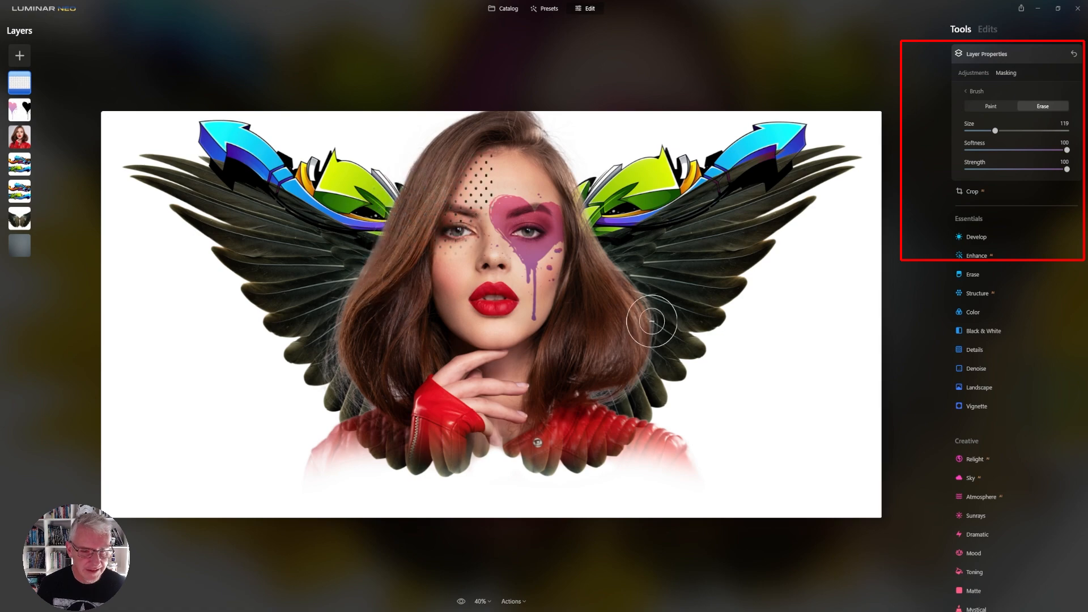
# Paint the dots in over the rest of that half of the face, from forehead and cheek to lips and chin
pyautogui.hotkey('ctrl', '=')
pyautogui.hotkey('ctrl', '=')
pyautogui.hotkey('ctrl', '=')
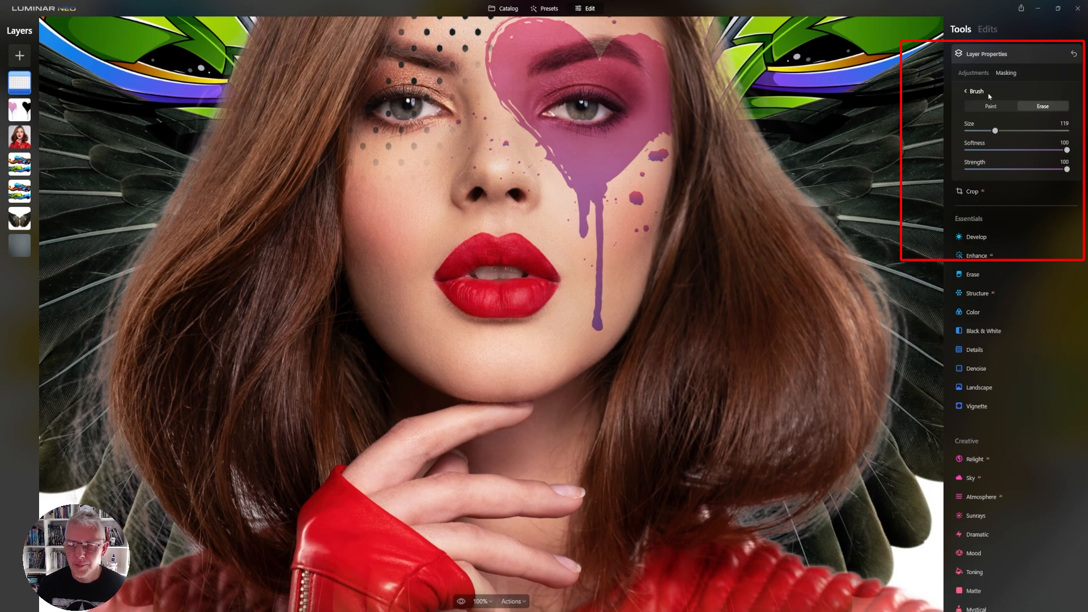
pyautogui.click(988, 111)
pyautogui.moveTo(466, 189)
pyautogui.mouseDown()
pyautogui.moveTo(476, 76)
pyautogui.moveTo(471, 302)
pyautogui.moveTo(440, 81)
pyautogui.moveTo(428, 290)
pyautogui.moveTo(413, 128)
pyautogui.moveTo(396, 233)
pyautogui.moveTo(411, 289)
pyautogui.mouseUp()
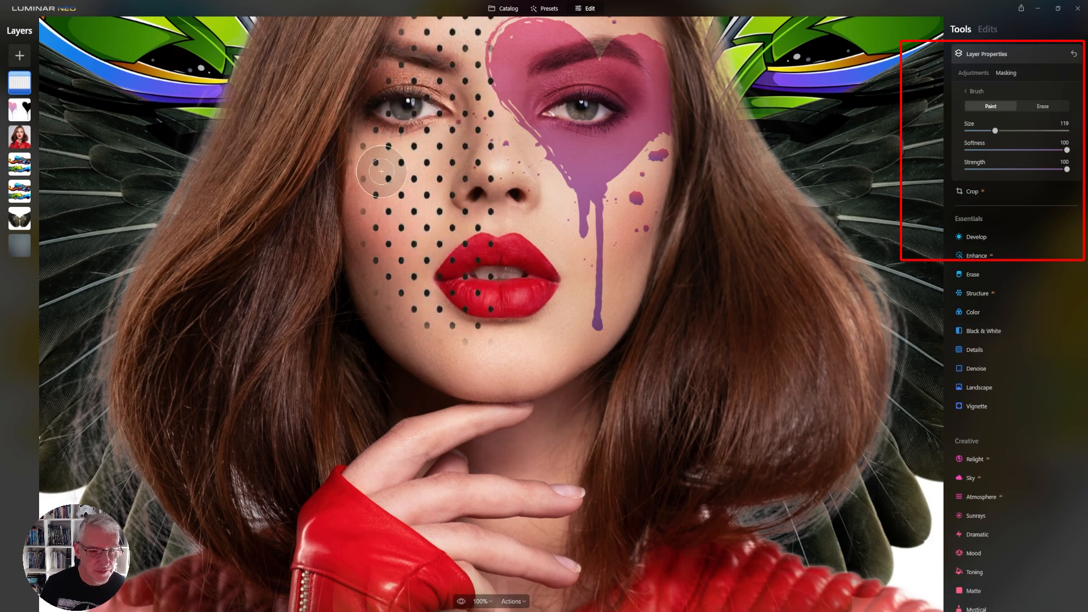
pyautogui.moveTo(371, 180)
pyautogui.mouseDown()
pyautogui.moveTo(371, 270)
pyautogui.moveTo(411, 339)
pyautogui.moveTo(483, 373)
pyautogui.moveTo(472, 285)
pyautogui.moveTo(507, 262)
pyautogui.moveTo(494, 280)
pyautogui.mouseUp()
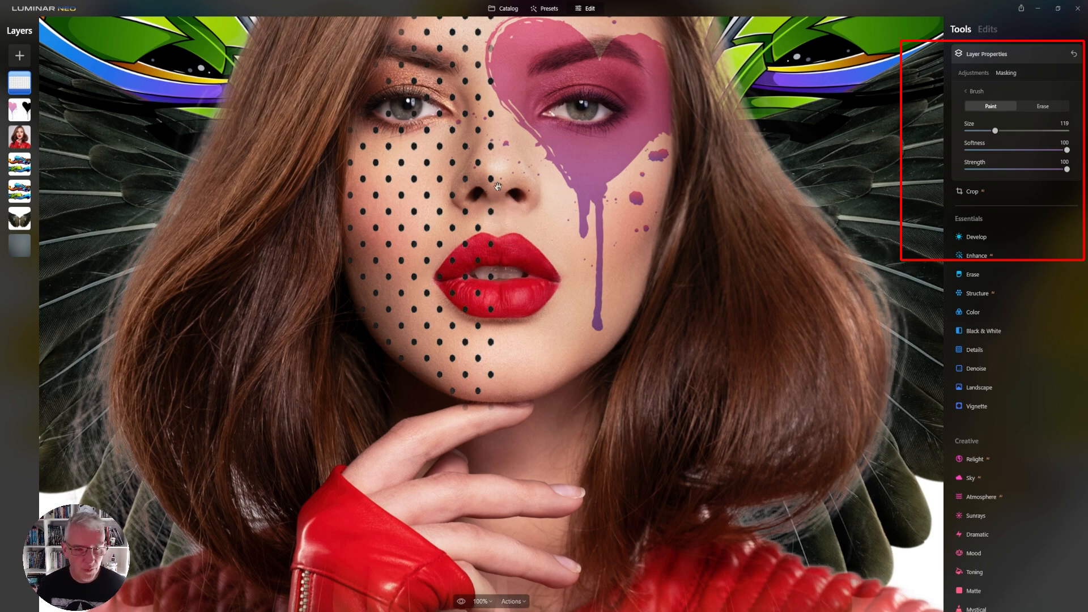
pyautogui.scroll(5, 498, 187)
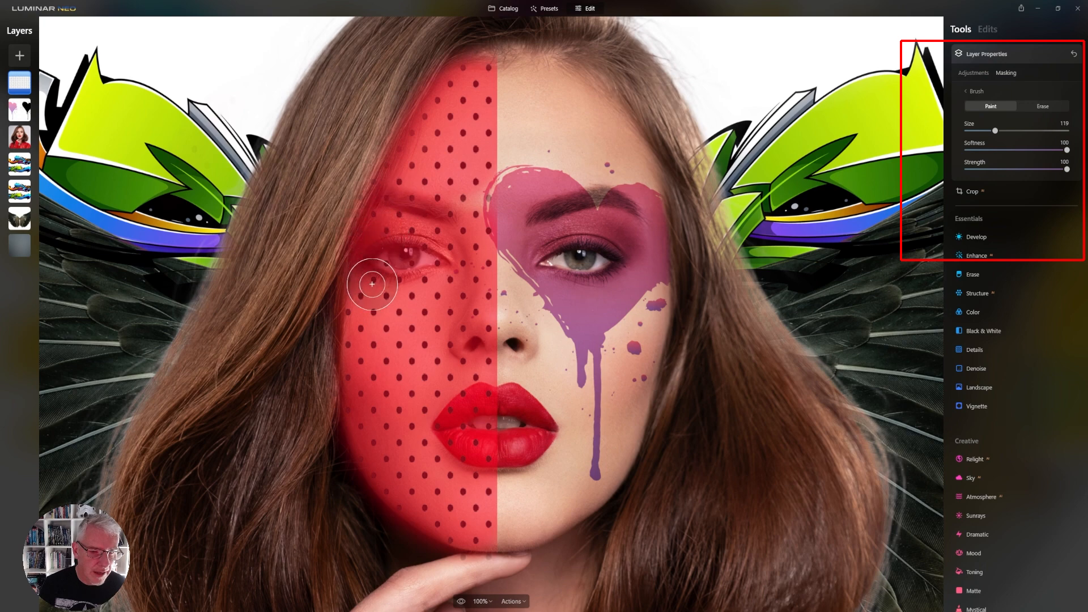
pyautogui.moveTo(391, 328)
pyautogui.mouseDown()
pyautogui.moveTo(366, 407)
pyautogui.moveTo(409, 470)
pyautogui.moveTo(477, 522)
pyautogui.moveTo(446, 142)
pyautogui.moveTo(388, 313)
pyautogui.moveTo(452, 326)
pyautogui.moveTo(440, 96)
pyautogui.moveTo(477, 72)
pyautogui.moveTo(418, 153)
pyautogui.moveTo(373, 297)
pyautogui.moveTo(370, 400)
pyautogui.moveTo(416, 479)
pyautogui.moveTo(449, 462)
pyautogui.moveTo(478, 214)
pyautogui.mouseUp()
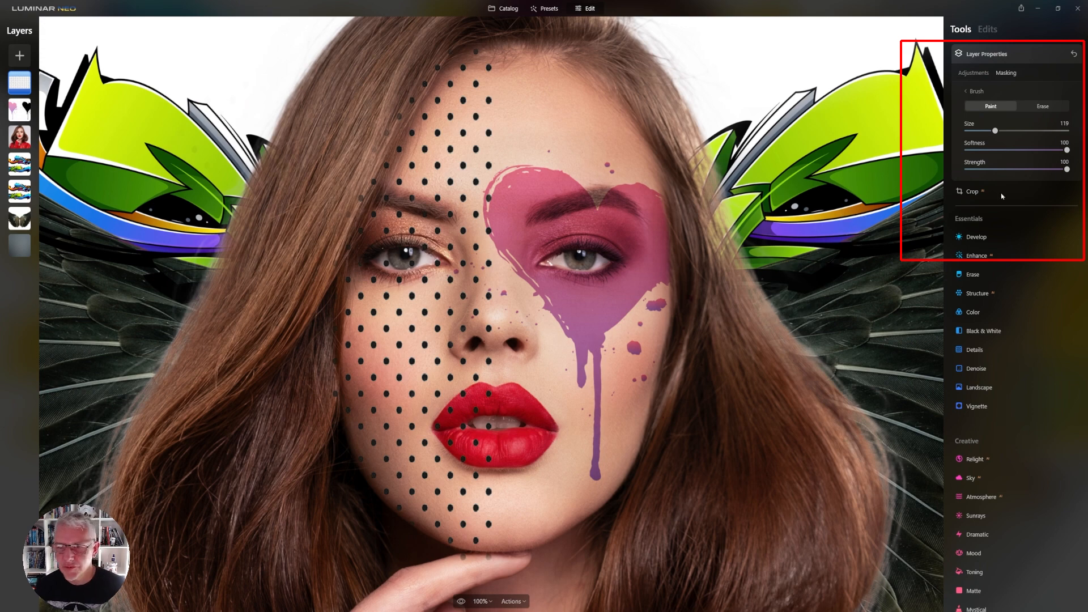
# Erase the dots covering the teeth, nostril, eye area and fingers from the dot layer's mask with a size 30 brush
pyautogui.click(1043, 106)
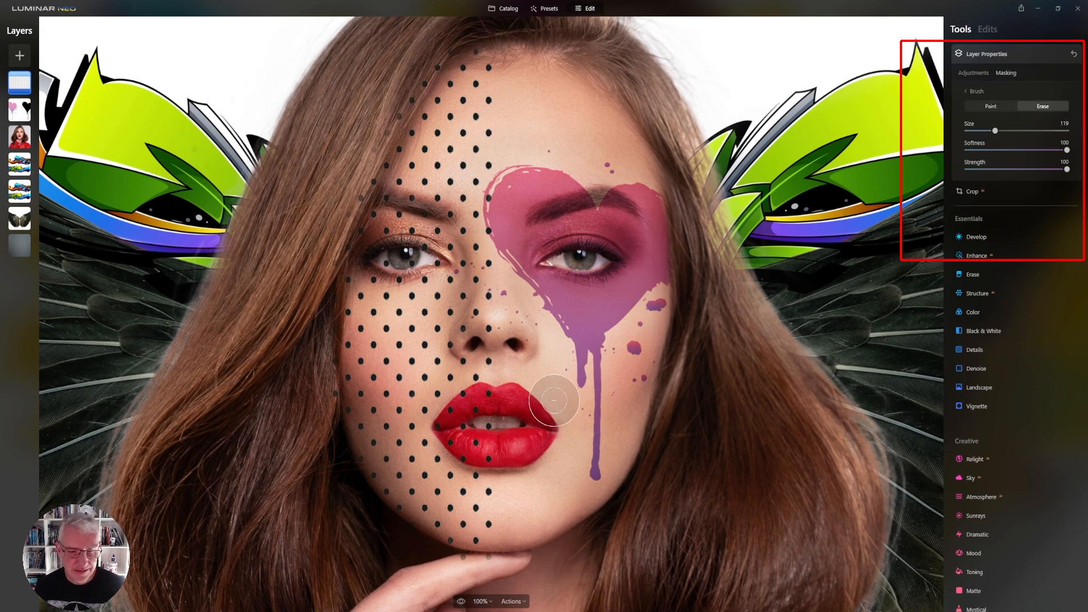
pyautogui.click(973, 130)
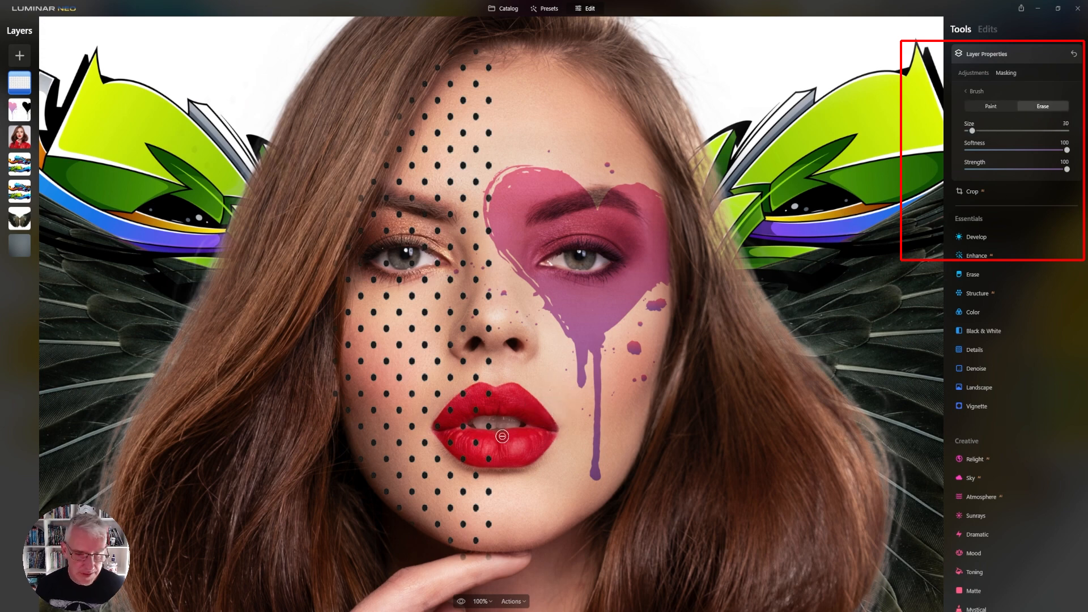
pyautogui.moveTo(494, 424); pyautogui.dragTo(493, 425)
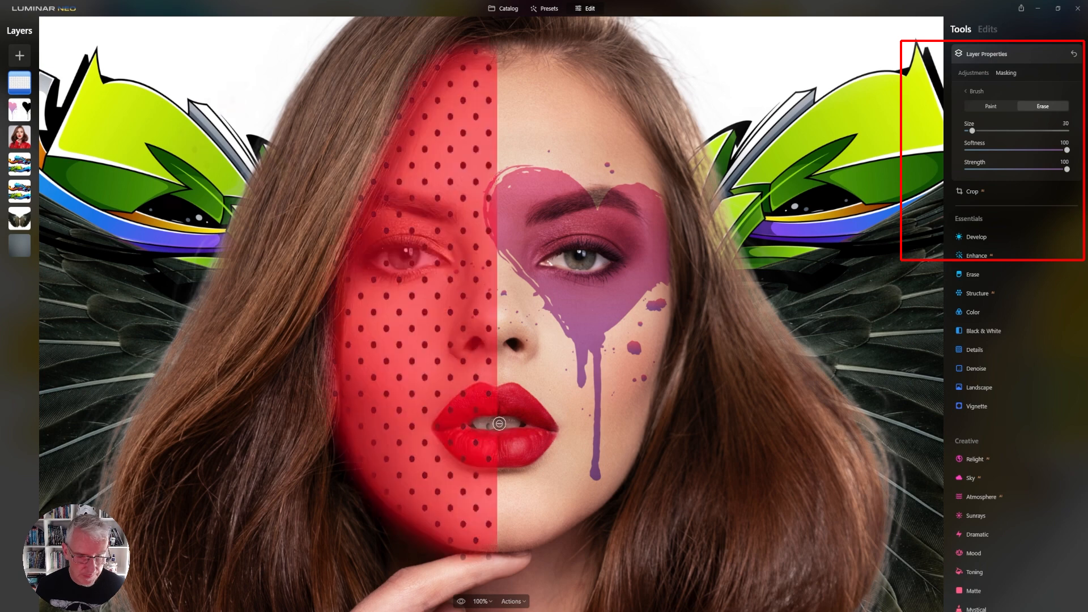
pyautogui.click(475, 344)
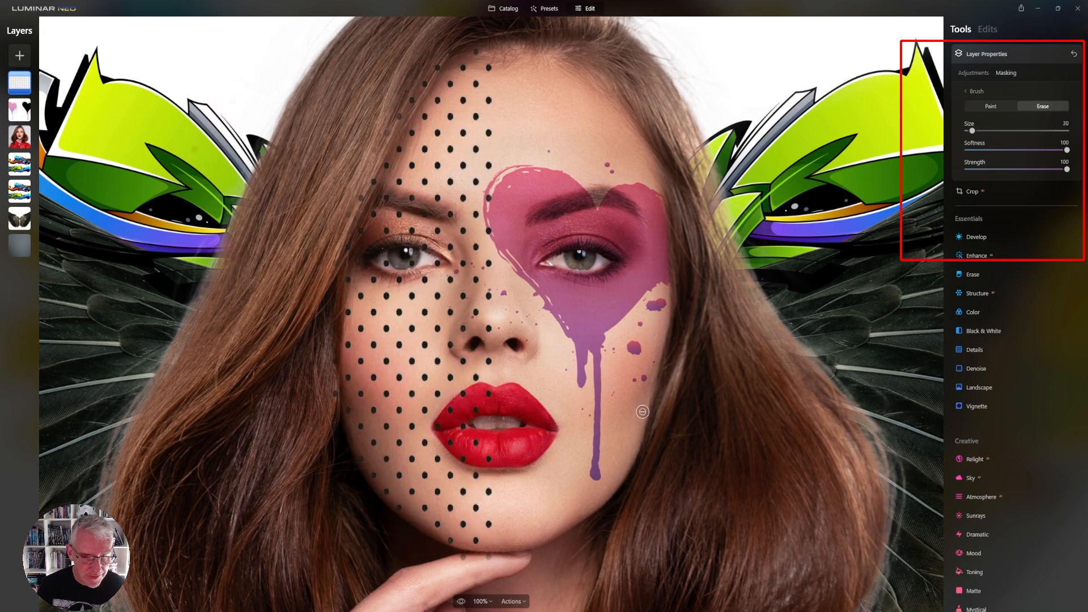
pyautogui.moveTo(408, 261)
pyautogui.mouseDown()
pyautogui.moveTo(423, 255)
pyautogui.moveTo(380, 259)
pyautogui.moveTo(405, 270)
pyautogui.moveTo(437, 262)
pyautogui.moveTo(470, 295)
pyautogui.mouseUp()
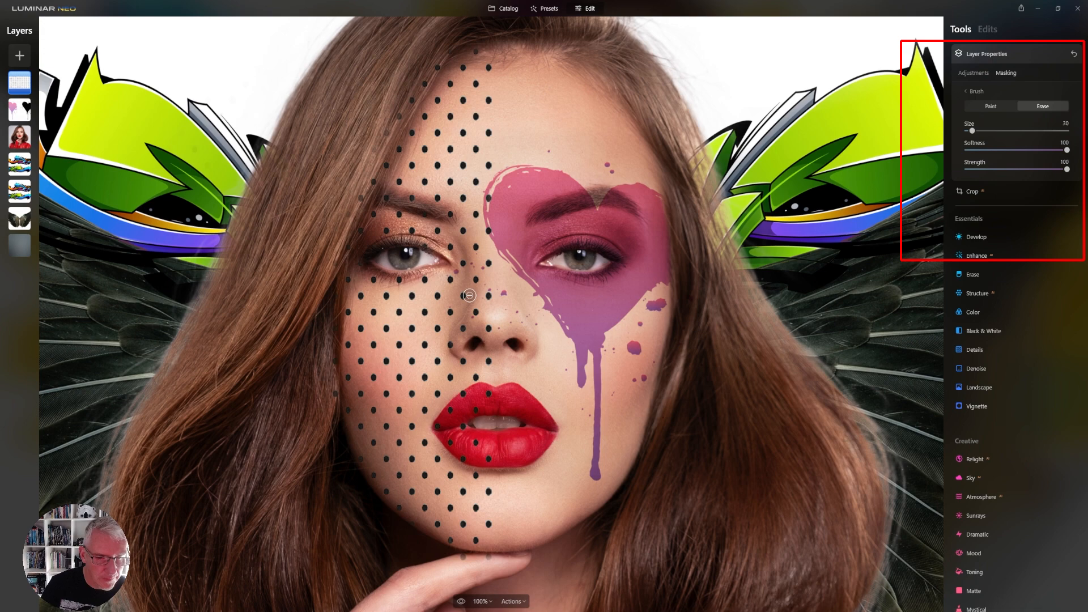
pyautogui.moveTo(494, 559)
pyautogui.mouseDown()
pyautogui.moveTo(455, 561)
pyautogui.moveTo(522, 569)
pyautogui.mouseUp()
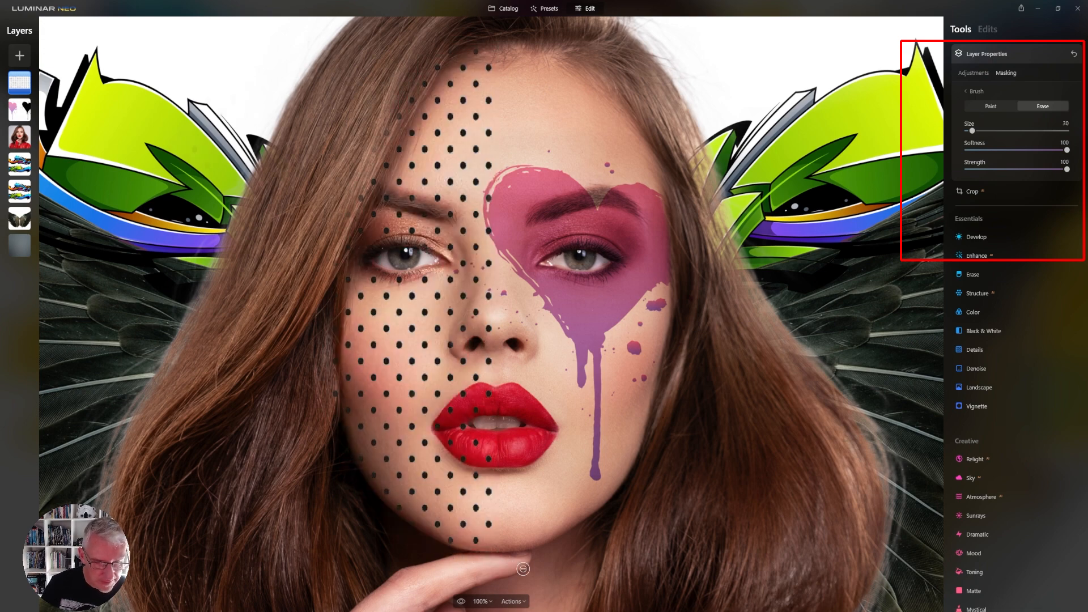
# Erase the stray dots along the hairline and hair edge and touch up the eye, finishing with the whole image in view
pyautogui.moveTo(334, 397)
pyautogui.mouseDown()
pyautogui.moveTo(330, 352)
pyautogui.moveTo(327, 428)
pyautogui.mouseUp()
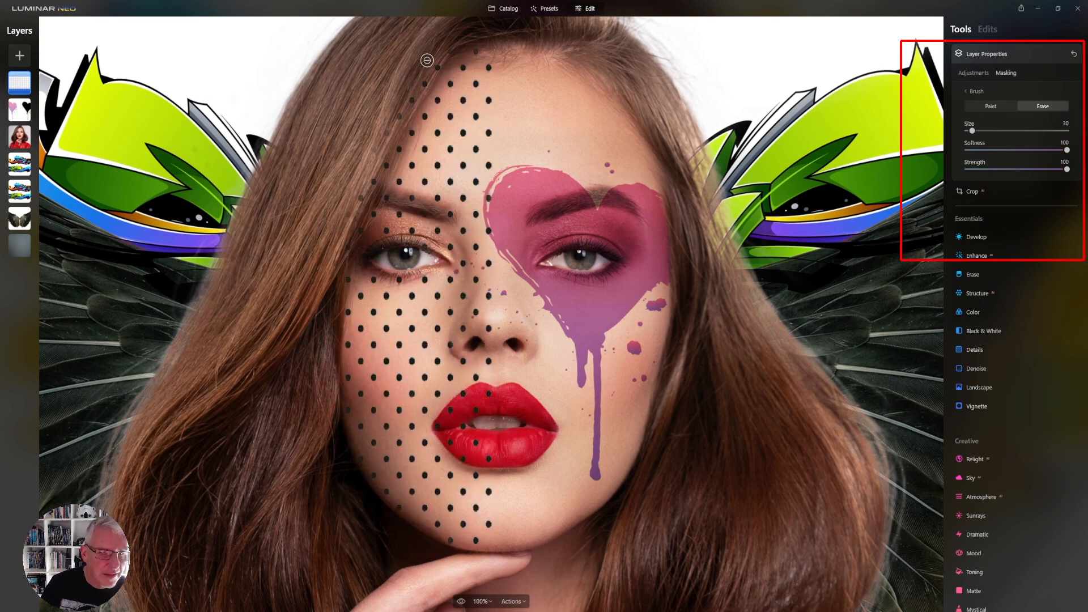
pyautogui.moveTo(437, 59); pyautogui.dragTo(320, 271)
pyautogui.moveTo(413, 84)
pyautogui.mouseDown()
pyautogui.moveTo(374, 172)
pyautogui.moveTo(416, 80)
pyautogui.moveTo(395, 162)
pyautogui.mouseUp()
pyautogui.moveTo(358, 222)
pyautogui.mouseDown()
pyautogui.moveTo(307, 276)
pyautogui.moveTo(307, 306)
pyautogui.mouseUp()
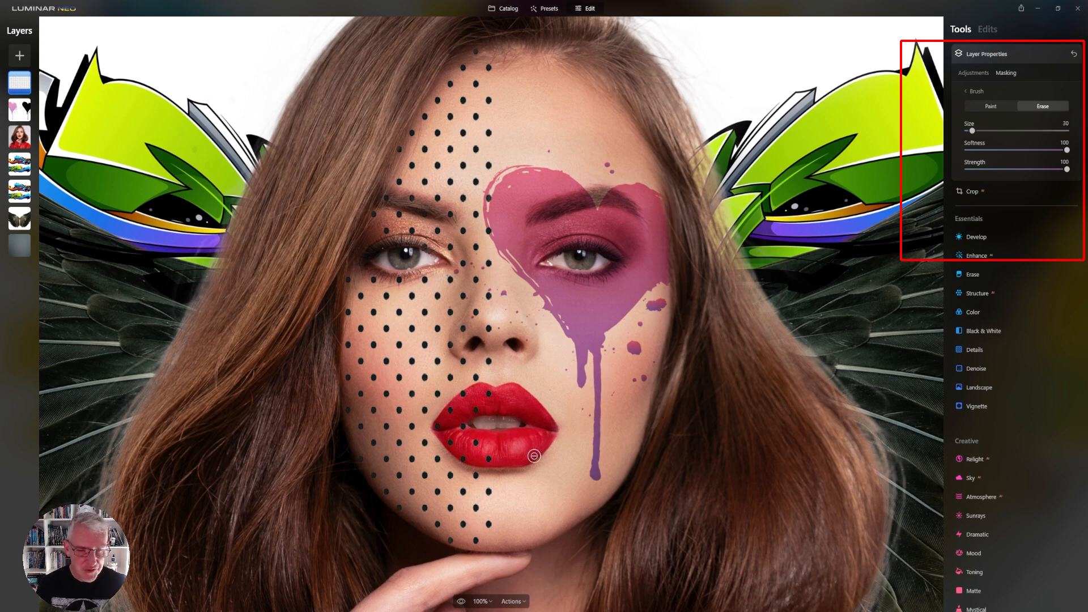
pyautogui.moveTo(420, 248); pyautogui.dragTo(429, 253)
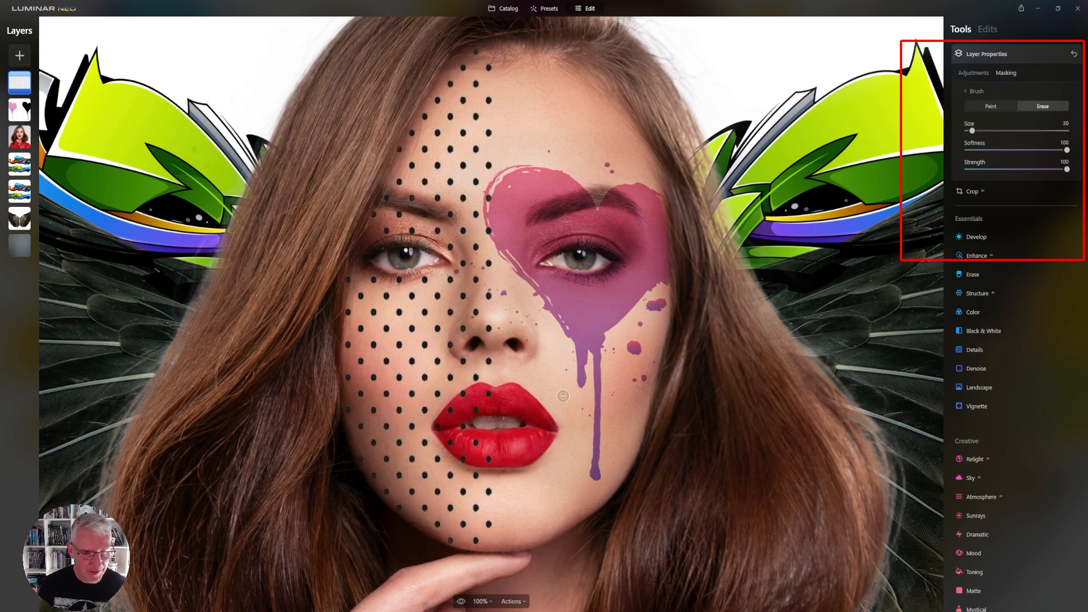
pyautogui.click(482, 601)
pyautogui.click(497, 482)
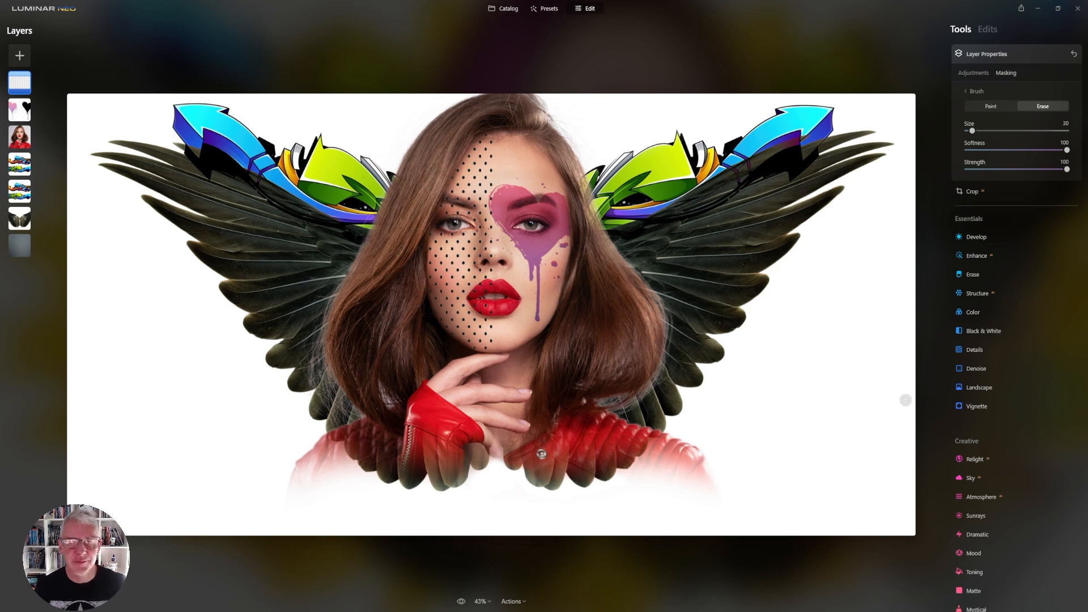
# Add the plain grey image as a new layer on top and set its opacity to 100
pyautogui.click(973, 73)
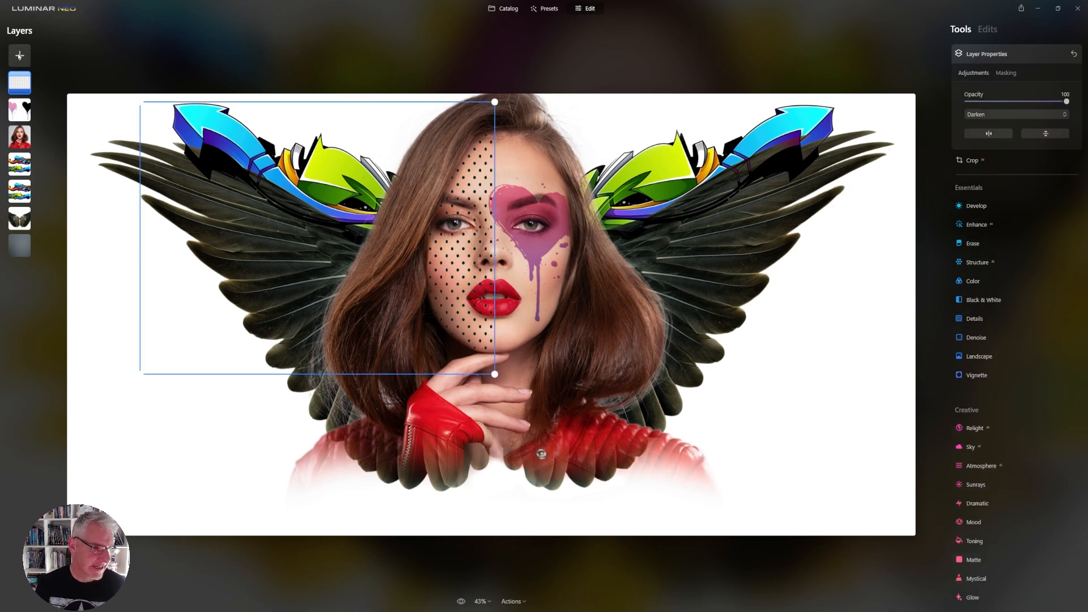
pyautogui.click(20, 56)
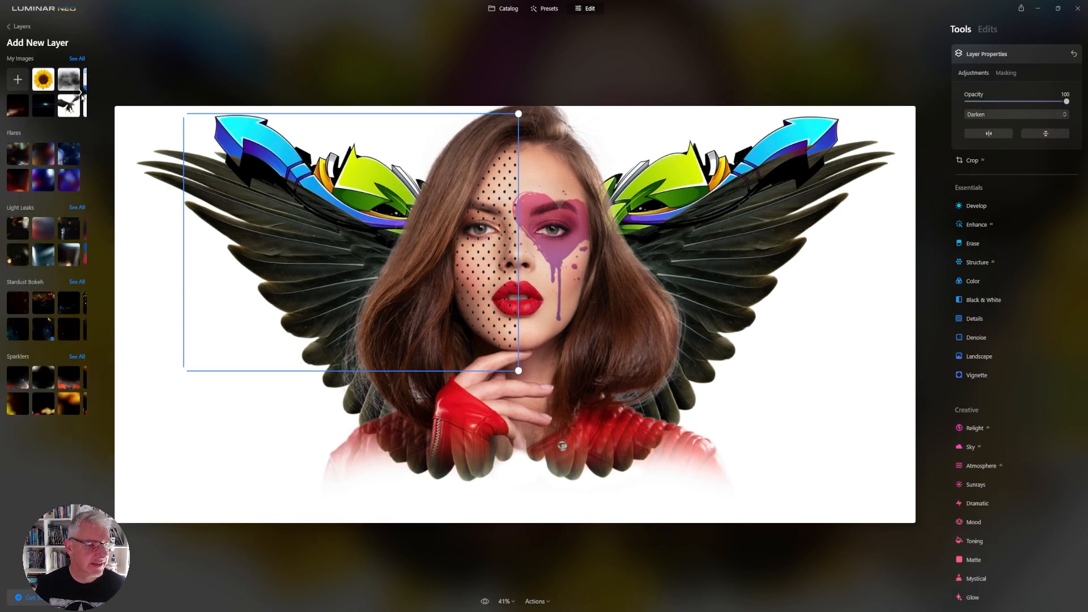
pyautogui.click(81, 95)
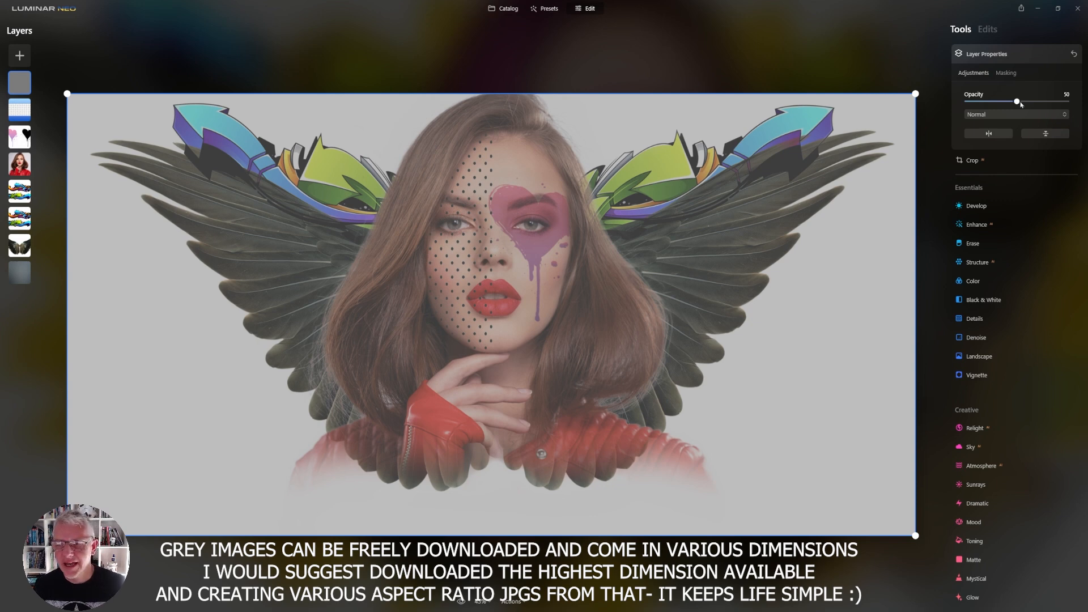
pyautogui.moveTo(1017, 102); pyautogui.dragTo(1068, 102)
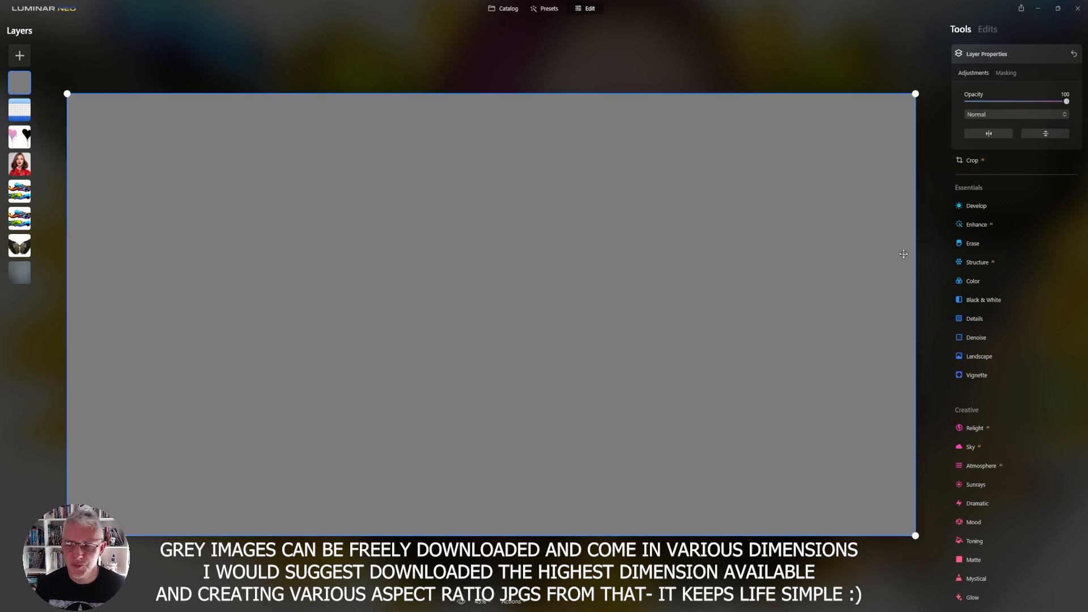
# Tint the grey layer in Develop with Temperature 100, Tint 100 and Saturation 42, leaving Vibrance at 0
pyautogui.click(977, 207)
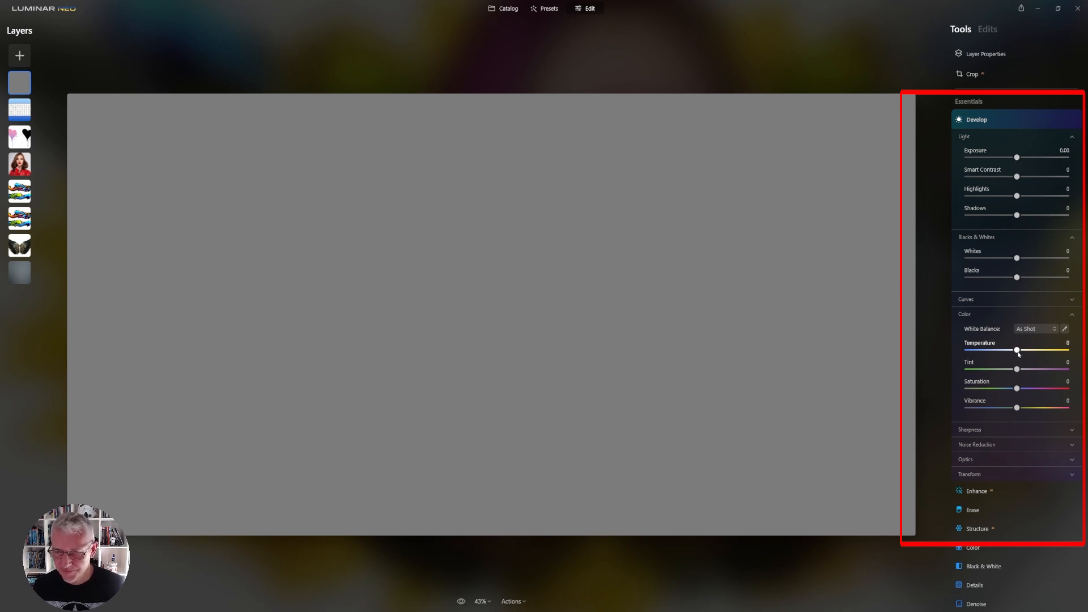
pyautogui.moveTo(1018, 351); pyautogui.dragTo(1037, 388)
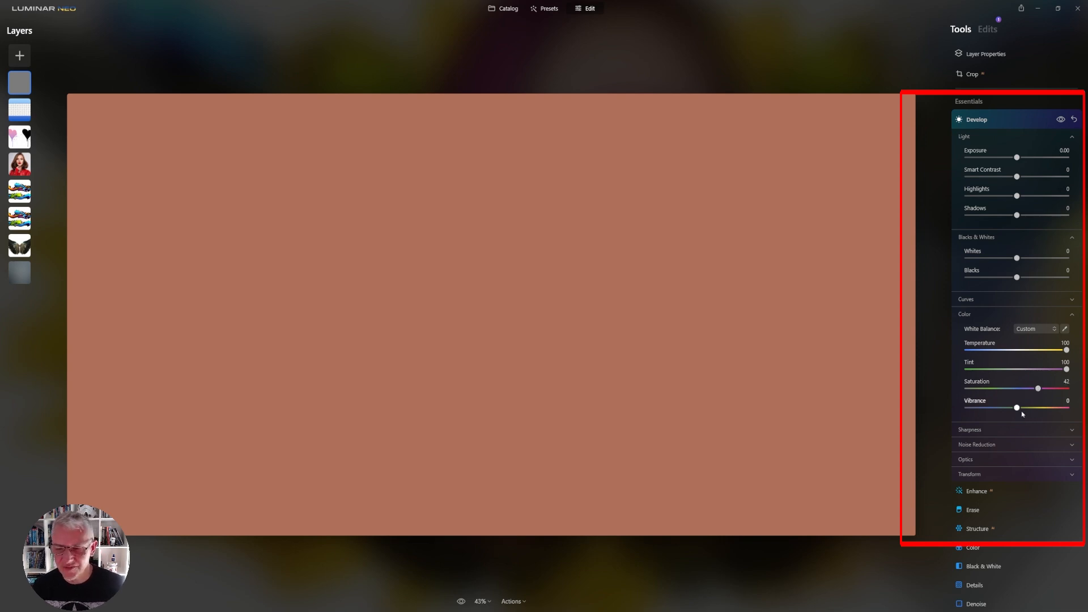
pyautogui.moveTo(1065, 414); pyautogui.dragTo(1022, 414)
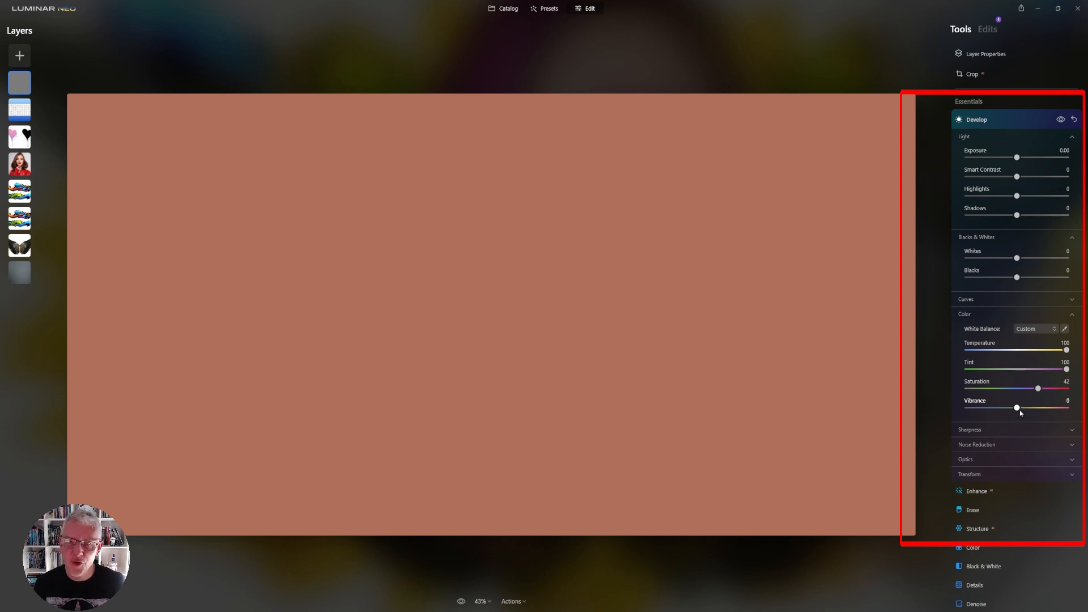
# Turn the layer vivid pink with Color adjustments: Hue Shift -32, red hue -42 and red saturation 96
pyautogui.click(973, 547)
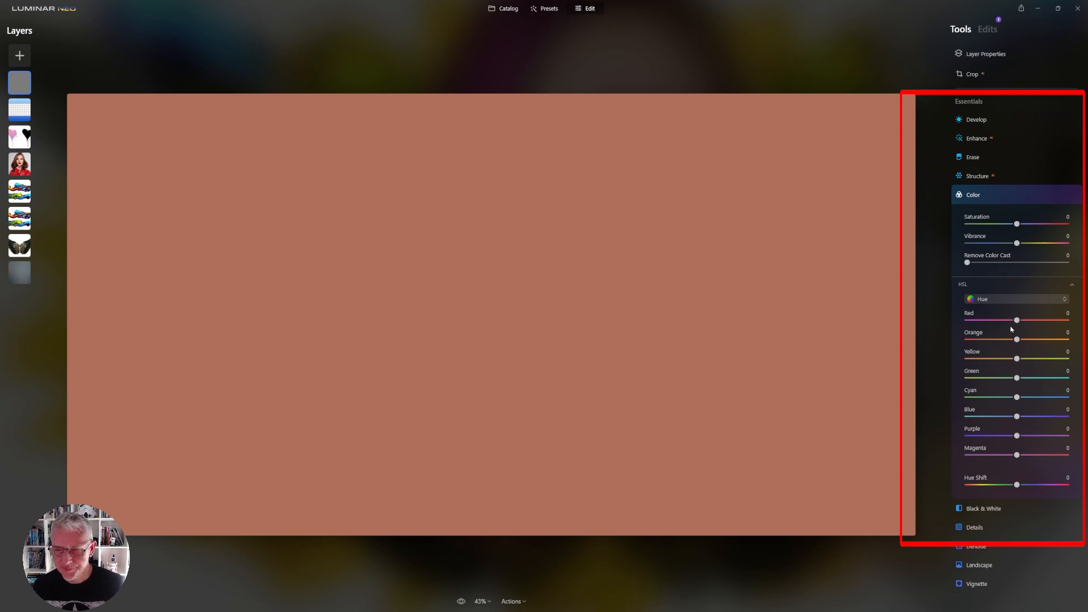
pyautogui.moveTo(1018, 486); pyautogui.dragTo(1015, 485)
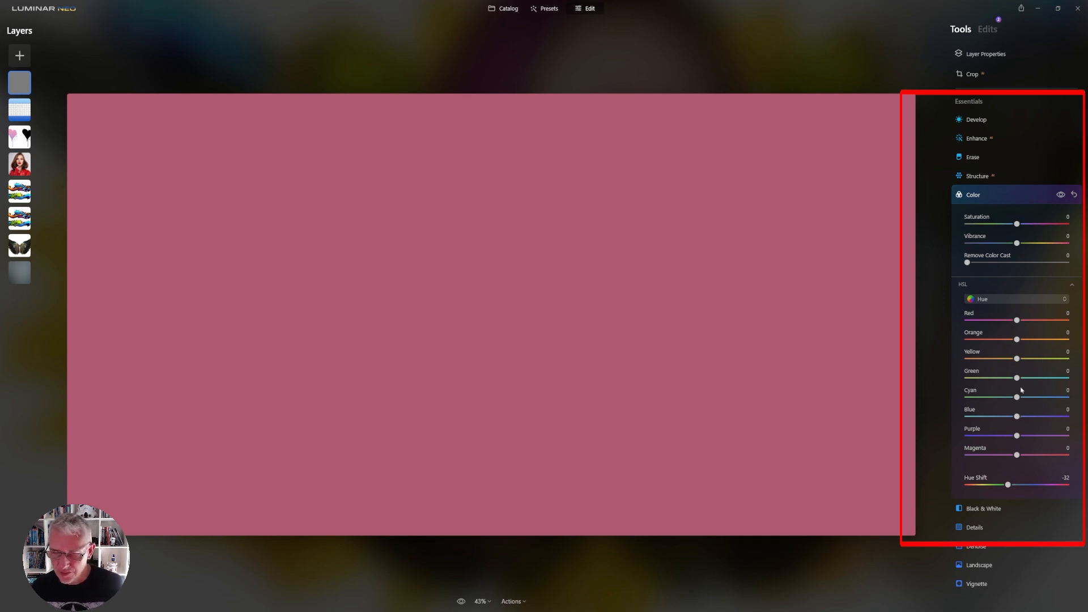
pyautogui.moveTo(1016, 321); pyautogui.dragTo(995, 320)
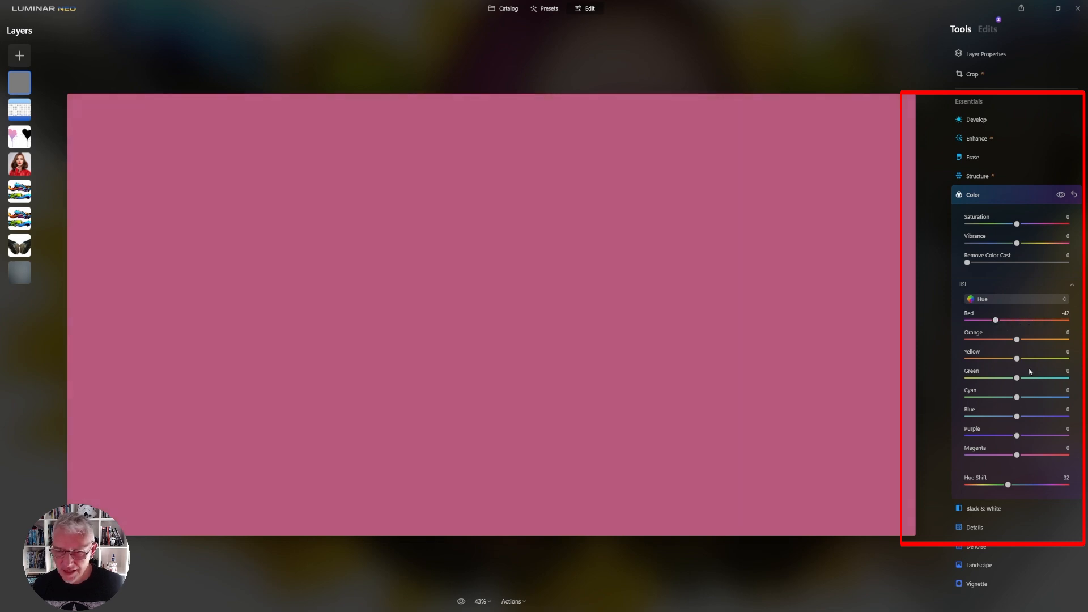
pyautogui.click(993, 300)
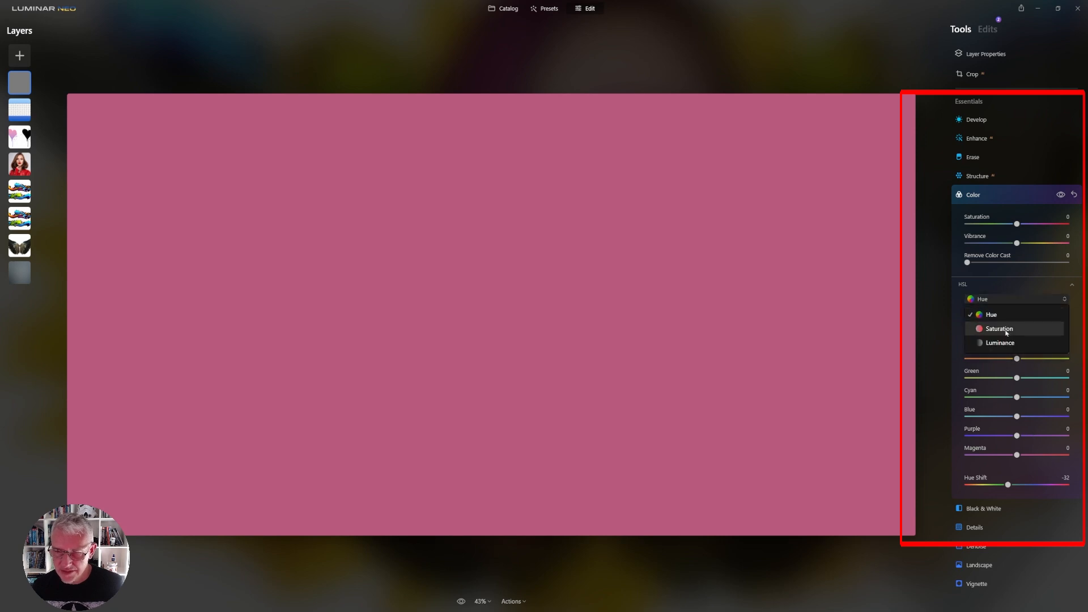
pyautogui.click(998, 329)
pyautogui.moveTo(1018, 323); pyautogui.dragTo(1067, 322)
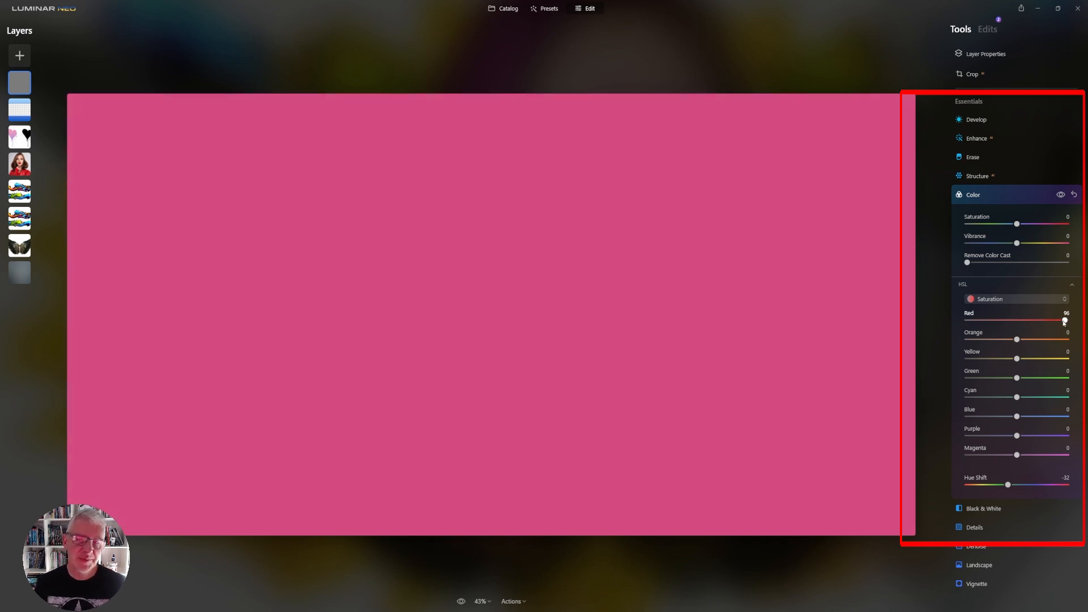
# Lower the pink layer's opacity to 41 and mask it onto the hair beside the dotted half of the face with a size 66 brush
pyautogui.click(986, 54)
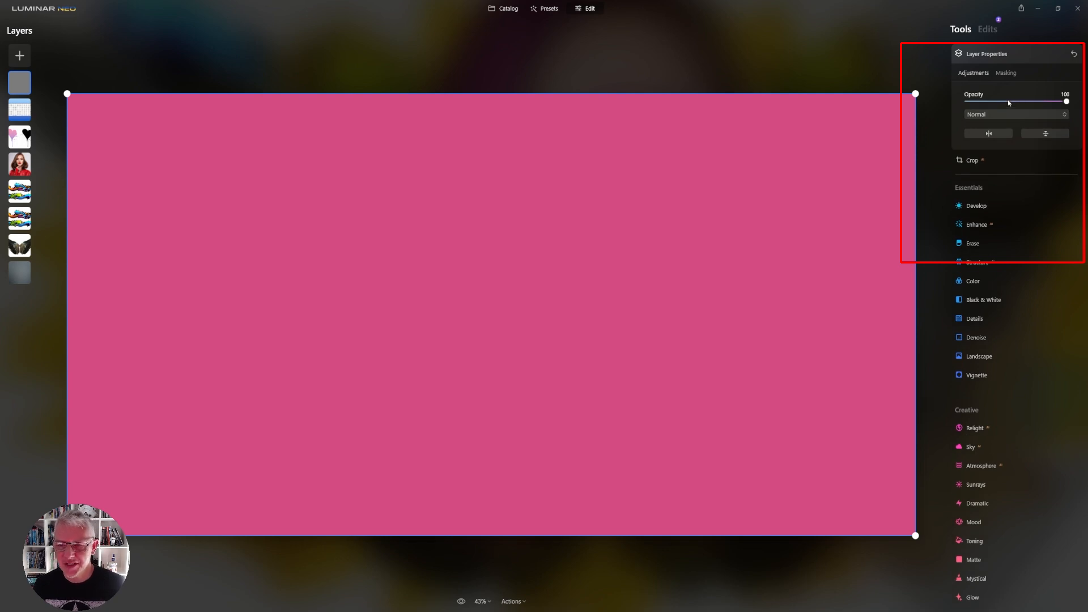
pyautogui.click(1009, 102)
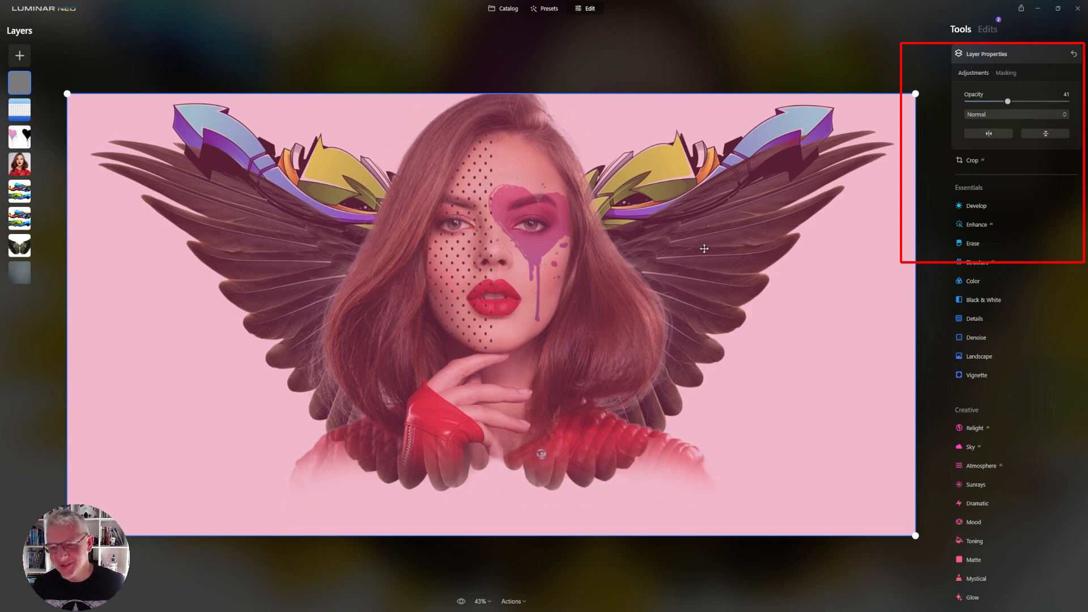
pyautogui.click(1012, 75)
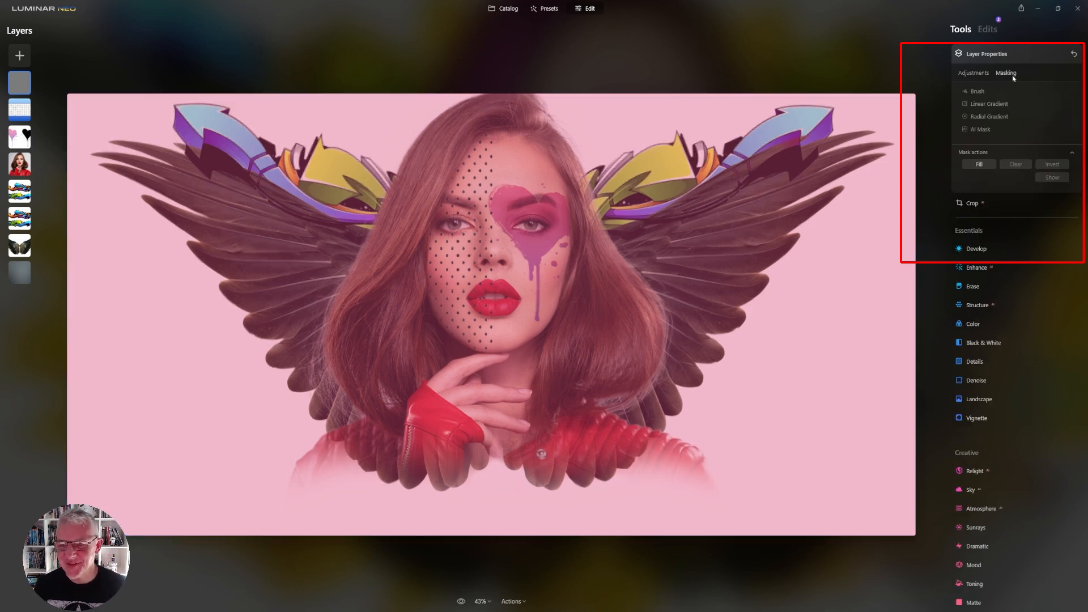
pyautogui.click(981, 92)
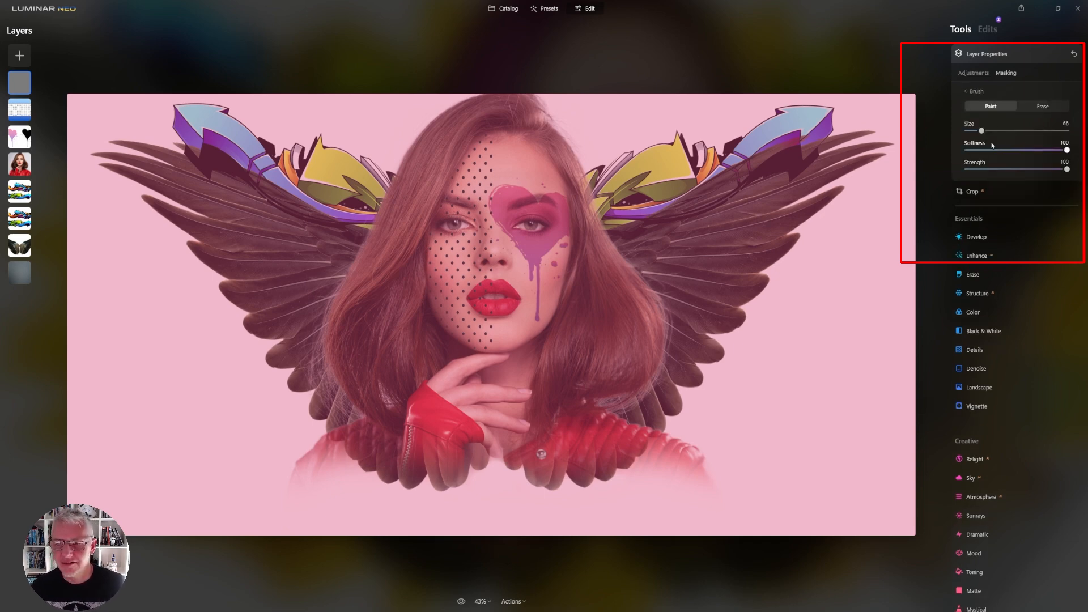
pyautogui.moveTo(408, 200)
pyautogui.mouseDown()
pyautogui.moveTo(446, 139)
pyautogui.moveTo(407, 218)
pyautogui.moveTo(420, 187)
pyautogui.moveTo(400, 320)
pyautogui.moveTo(402, 213)
pyautogui.moveTo(344, 330)
pyautogui.moveTo(344, 368)
pyautogui.moveTo(390, 418)
pyautogui.moveTo(420, 374)
pyautogui.moveTo(459, 353)
pyautogui.moveTo(436, 341)
pyautogui.moveTo(406, 274)
pyautogui.moveTo(425, 321)
pyautogui.moveTo(400, 279)
pyautogui.moveTo(416, 364)
pyautogui.moveTo(378, 284)
pyautogui.moveTo(376, 371)
pyautogui.moveTo(387, 370)
pyautogui.moveTo(352, 306)
pyautogui.moveTo(434, 141)
pyautogui.moveTo(496, 108)
pyautogui.moveTo(529, 116)
pyautogui.moveTo(491, 105)
pyautogui.moveTo(451, 123)
pyautogui.moveTo(417, 159)
pyautogui.moveTo(348, 314)
pyautogui.moveTo(350, 358)
pyautogui.moveTo(380, 401)
pyautogui.moveTo(438, 346)
pyautogui.moveTo(403, 290)
pyautogui.moveTo(429, 193)
pyautogui.moveTo(558, 144)
pyautogui.mouseUp()
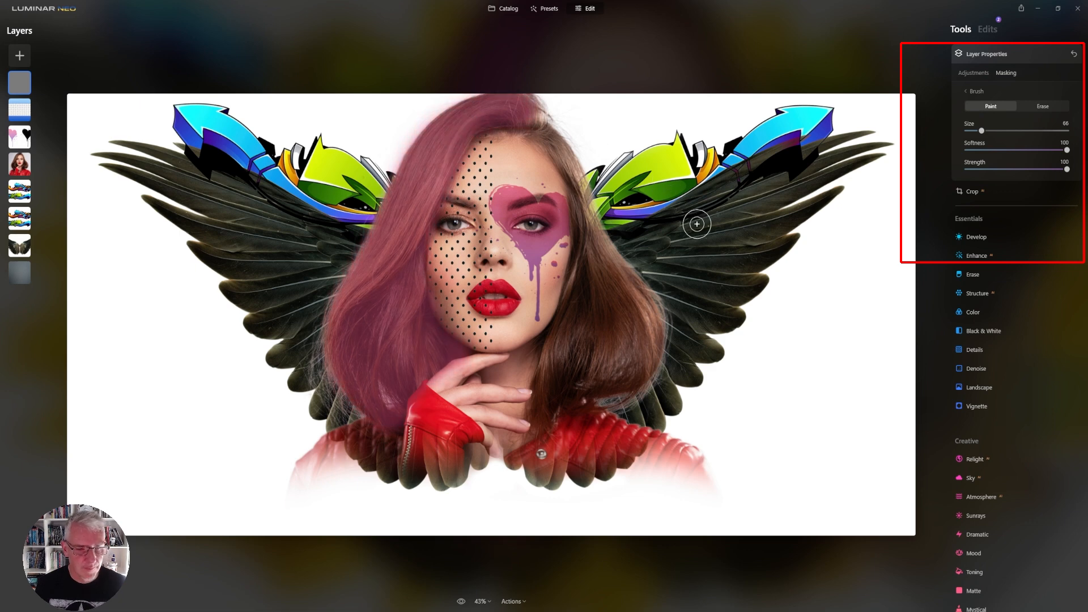
# Raise the masked pink hair layer's opacity to 71
pyautogui.click(973, 72)
pyautogui.moveTo(1005, 102)
pyautogui.mouseDown()
pyautogui.moveTo(1073, 105)
pyautogui.moveTo(1040, 103)
pyautogui.mouseUp()
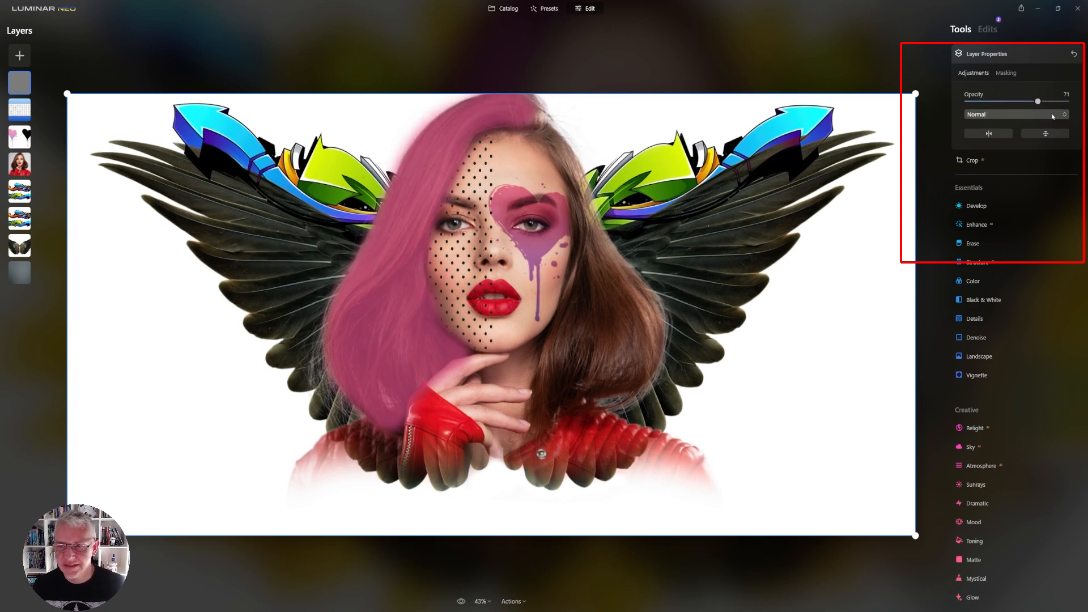
# Try the Darken, Screen, Color Burn and Lighten blend modes on the pink hair layer
pyautogui.click(1009, 114)
pyautogui.click(1008, 145)
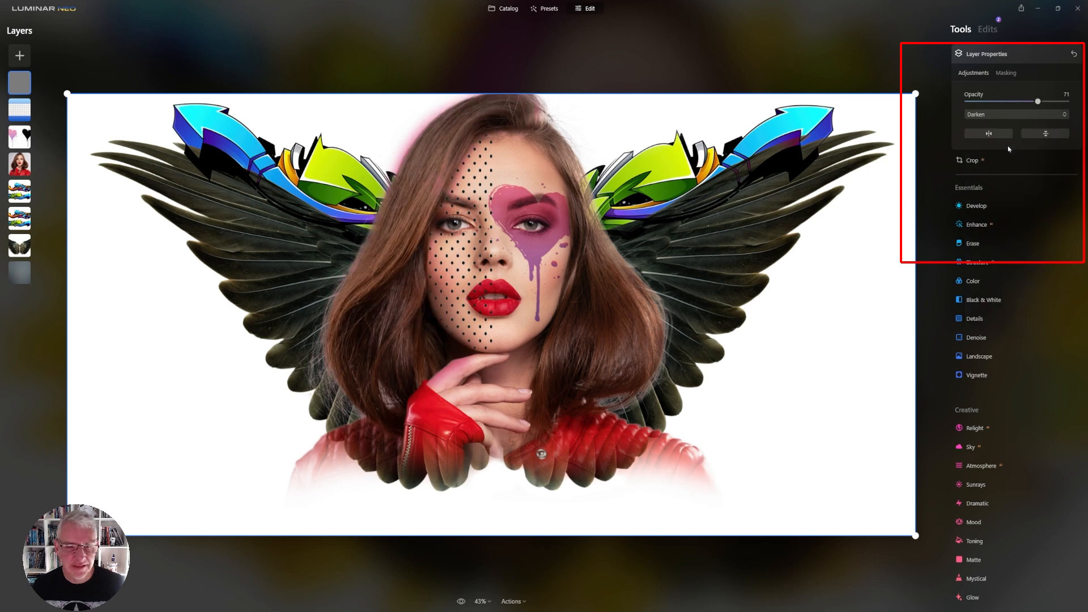
pyautogui.click(1054, 115)
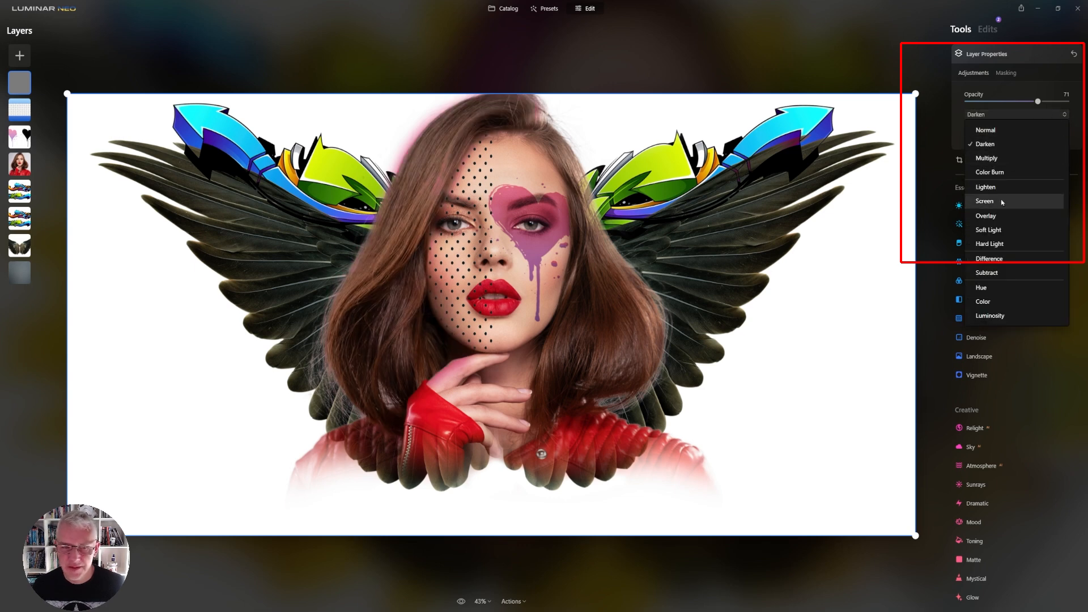
pyautogui.click(1001, 202)
pyautogui.click(1012, 114)
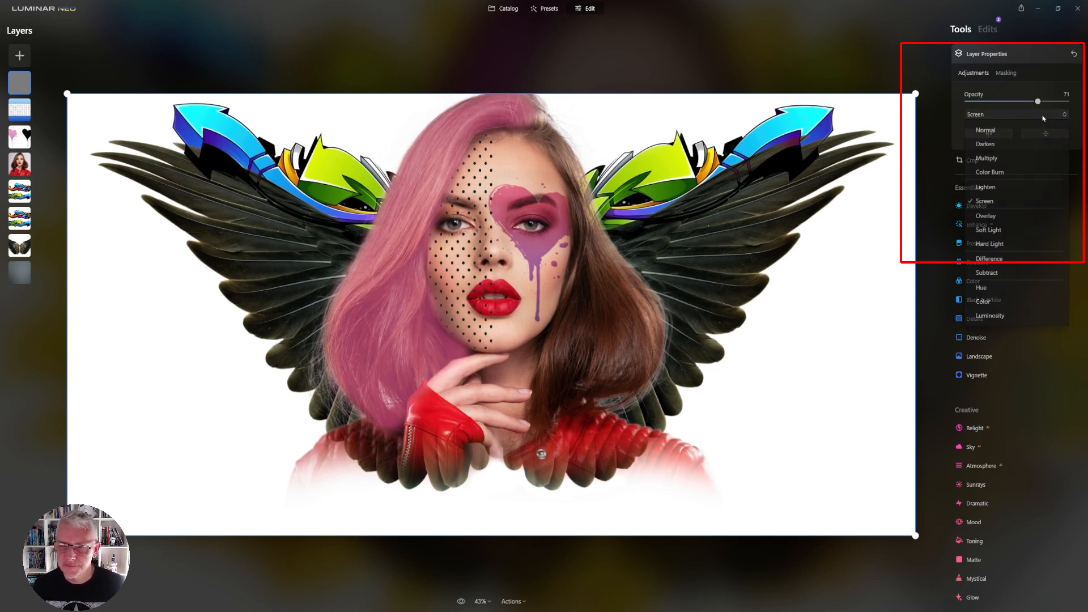
pyautogui.click(998, 174)
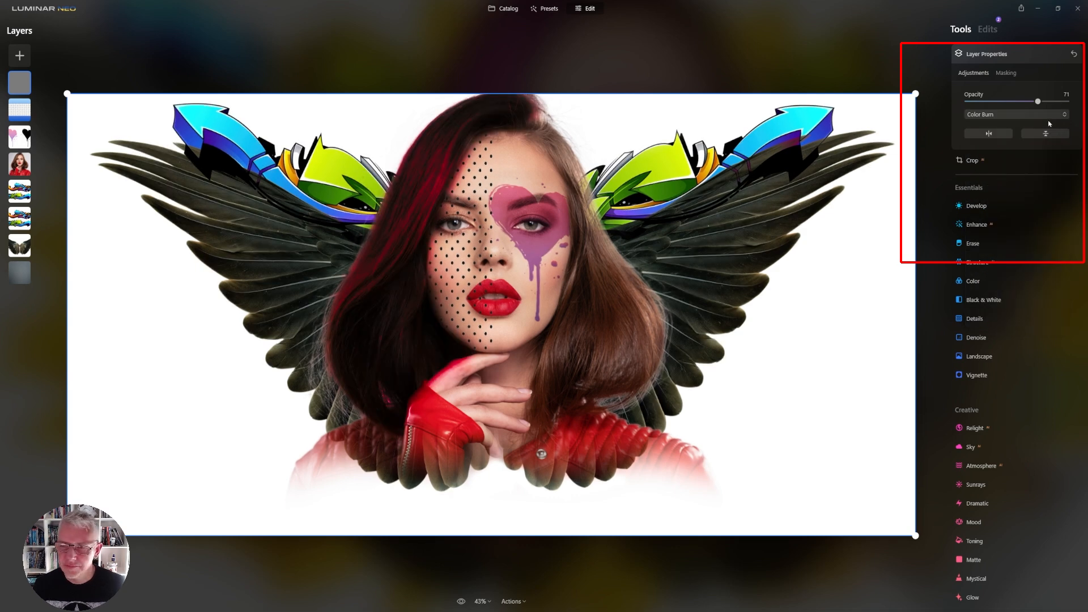
pyautogui.click(1050, 114)
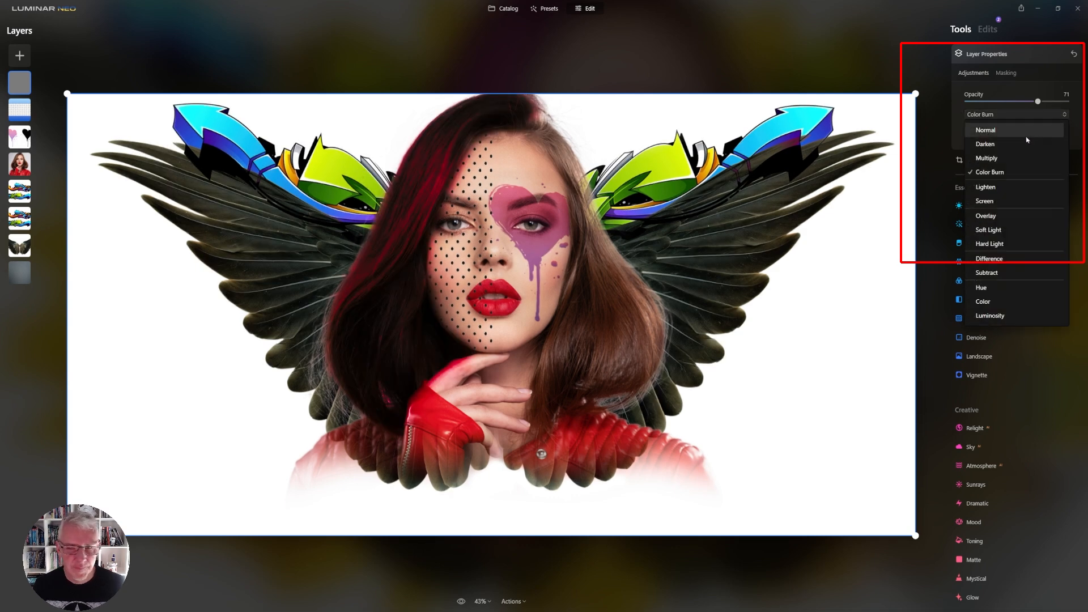
pyautogui.click(995, 187)
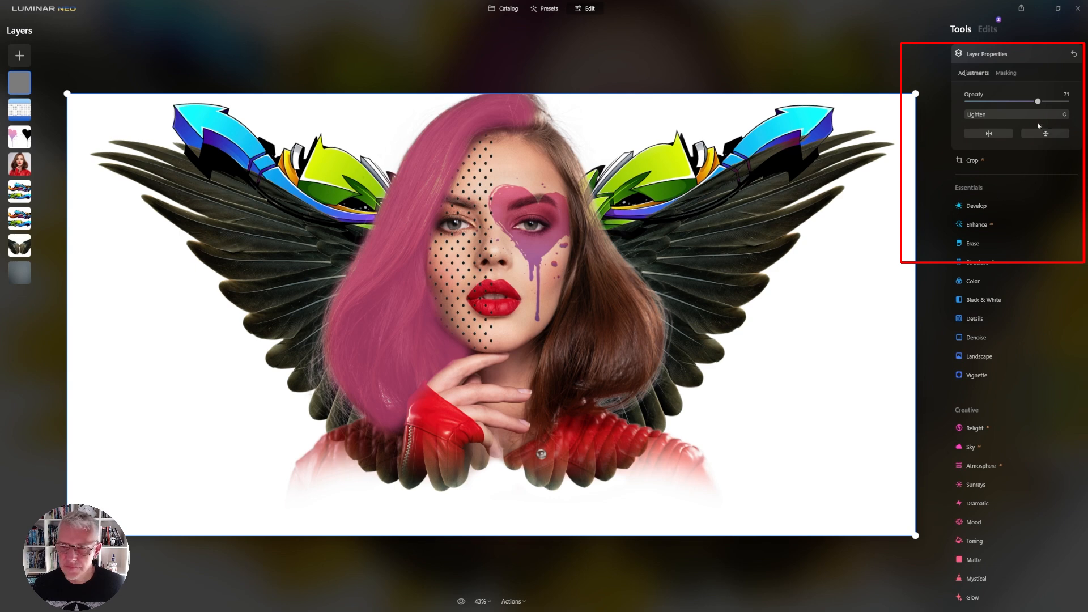
# Set the pink hair layer's blend mode to Overlay
pyautogui.click(1038, 116)
pyautogui.click(993, 216)
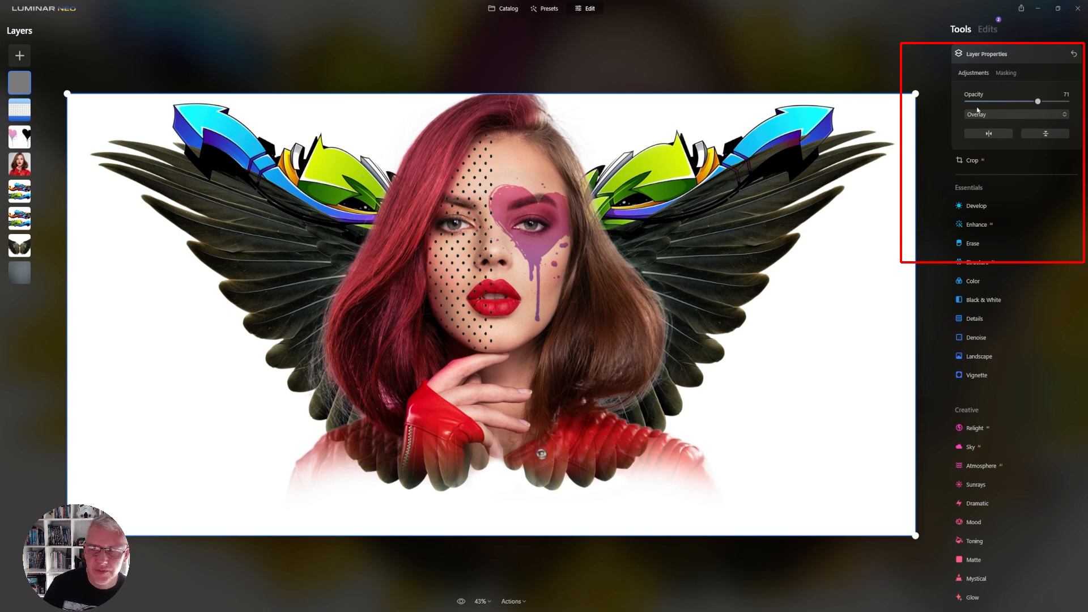
# Paint more of the hair at the parting and outer edge into the pink layer's mask with a size 66 brush
pyautogui.click(1006, 74)
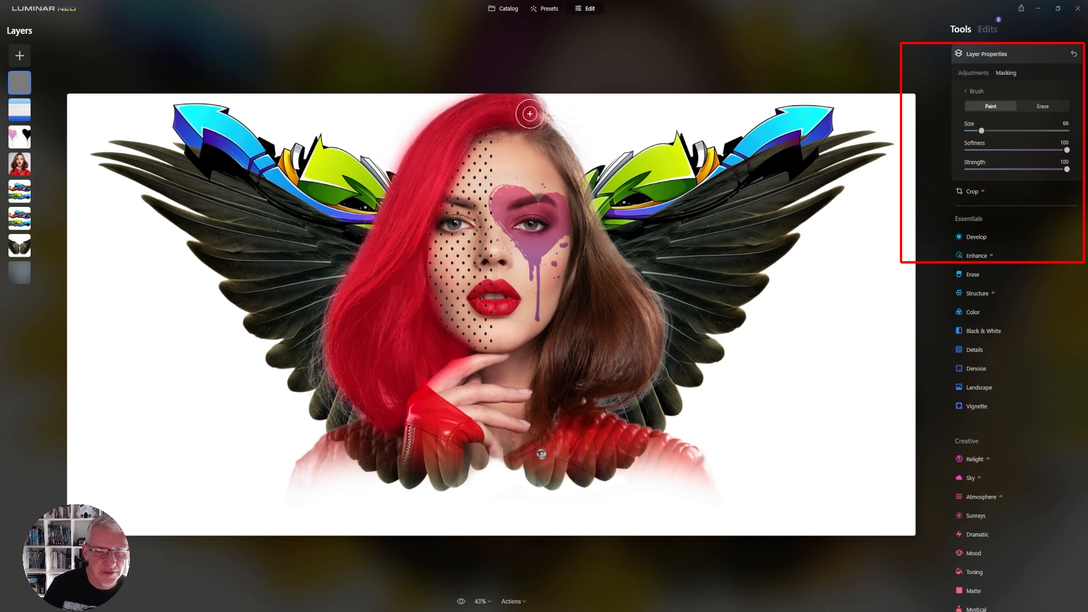
pyautogui.moveTo(542, 126)
pyautogui.mouseDown()
pyautogui.moveTo(406, 215)
pyautogui.moveTo(393, 298)
pyautogui.moveTo(398, 352)
pyautogui.moveTo(384, 388)
pyautogui.mouseUp()
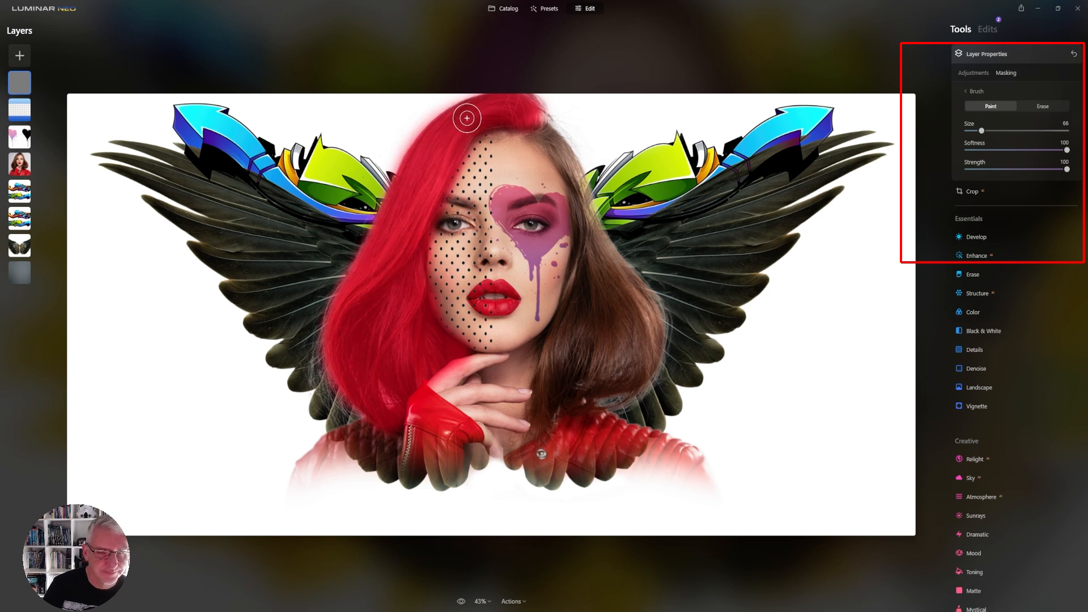
pyautogui.moveTo(509, 109); pyautogui.dragTo(529, 112)
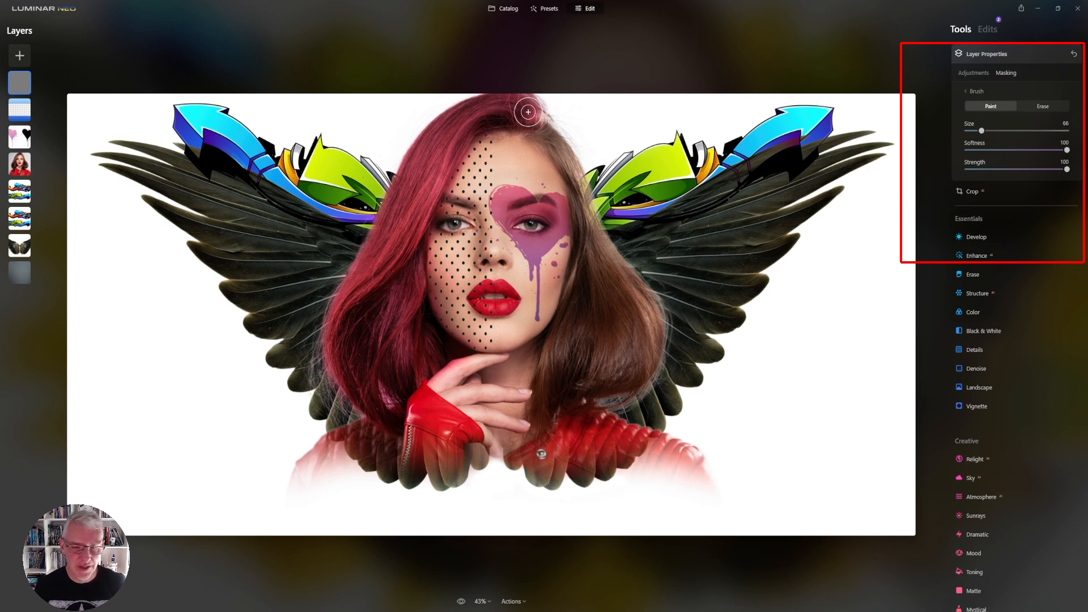
# Erase the pink layer's mask from the raised hand below the hair, reducing the brush size to 30
pyautogui.click(481, 602)
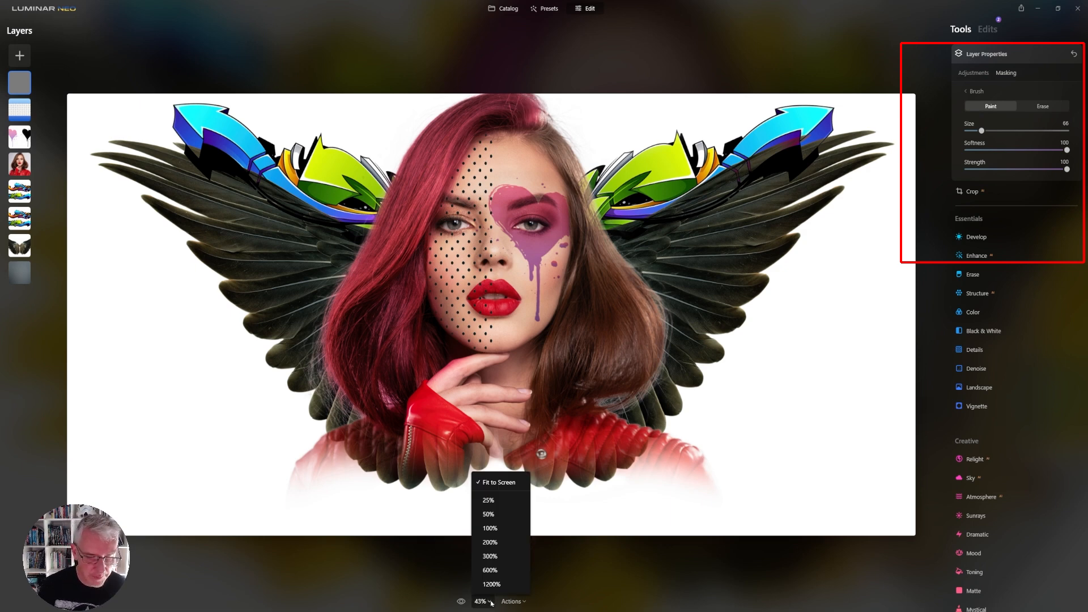
pyautogui.click(508, 528)
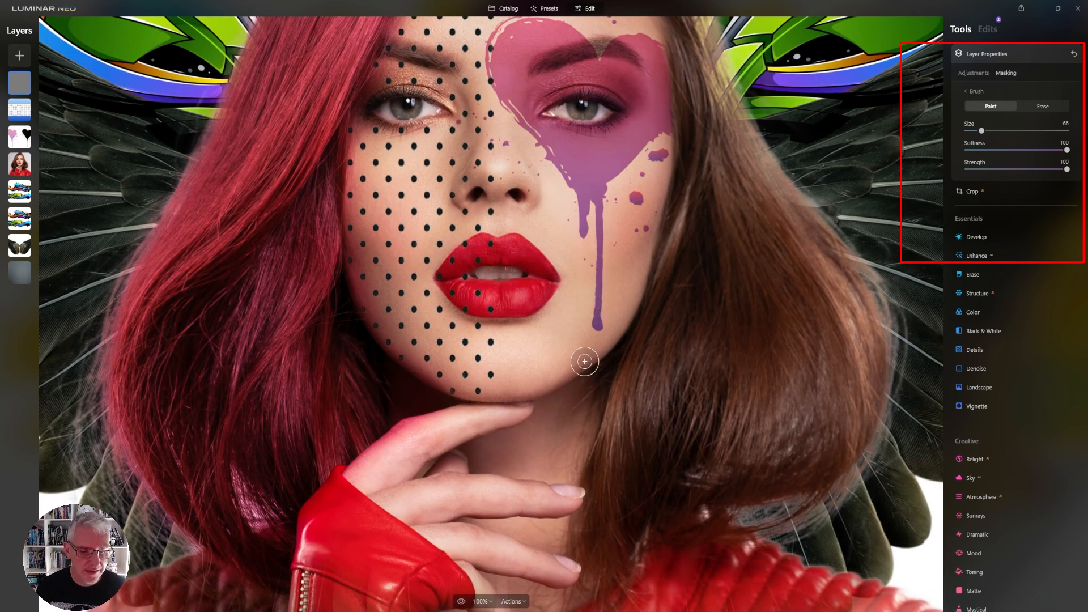
pyautogui.click(1046, 106)
pyautogui.moveTo(422, 434)
pyautogui.mouseDown()
pyautogui.moveTo(354, 480)
pyautogui.moveTo(398, 442)
pyautogui.mouseUp()
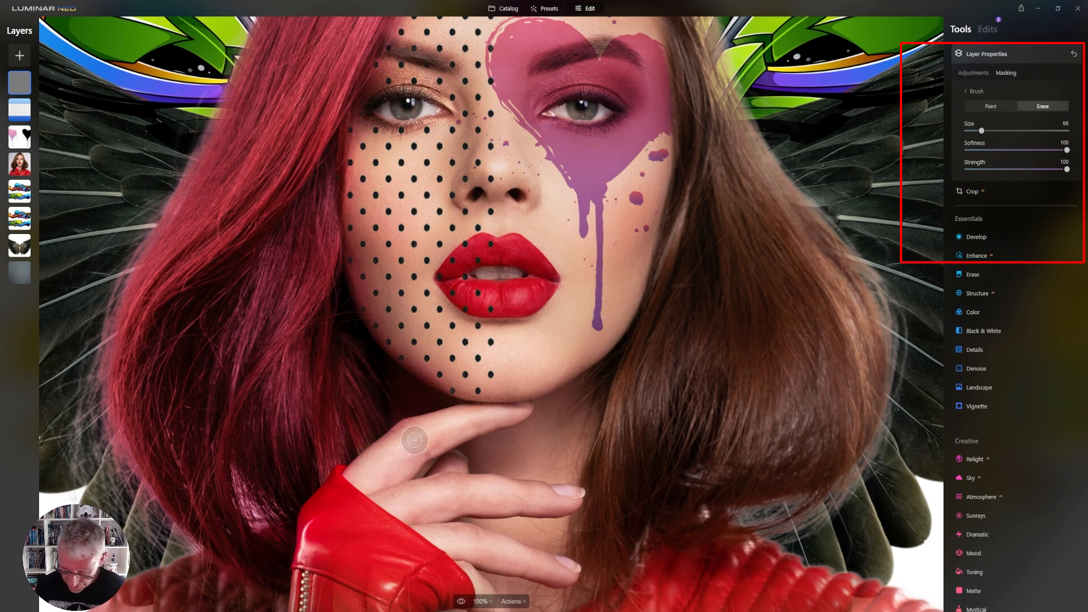
pyautogui.press('[')
pyautogui.press('[')
pyautogui.press('[')
pyautogui.press('[')
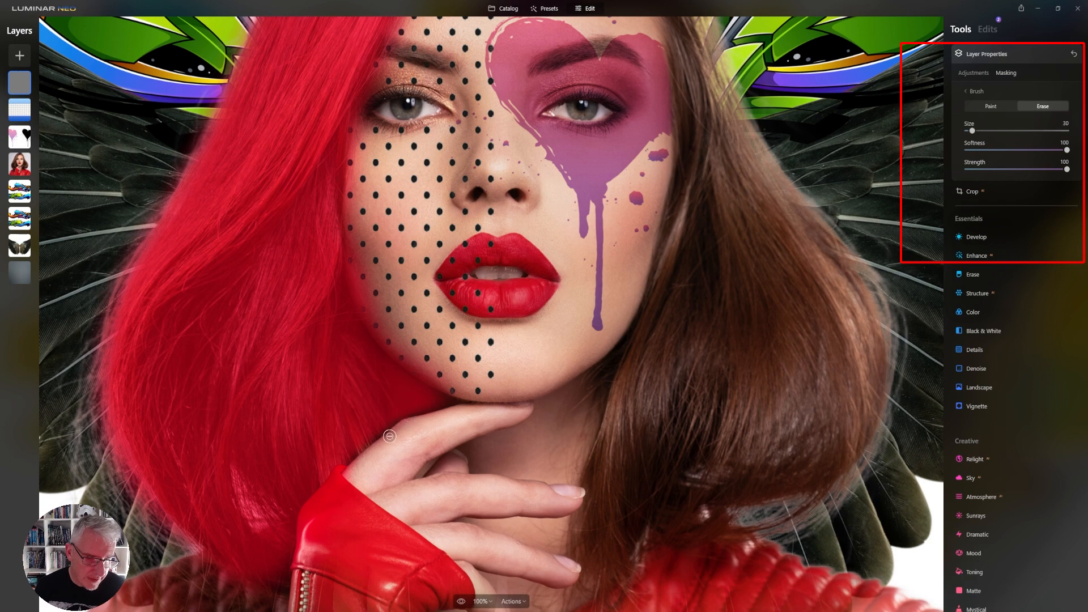
# Erase the pink layer's mask along the dotted side of the face and the forehead with a size 78 brush
pyautogui.press(']')
pyautogui.press(']')
pyautogui.press(']')
pyautogui.press(']')
pyautogui.press(']')
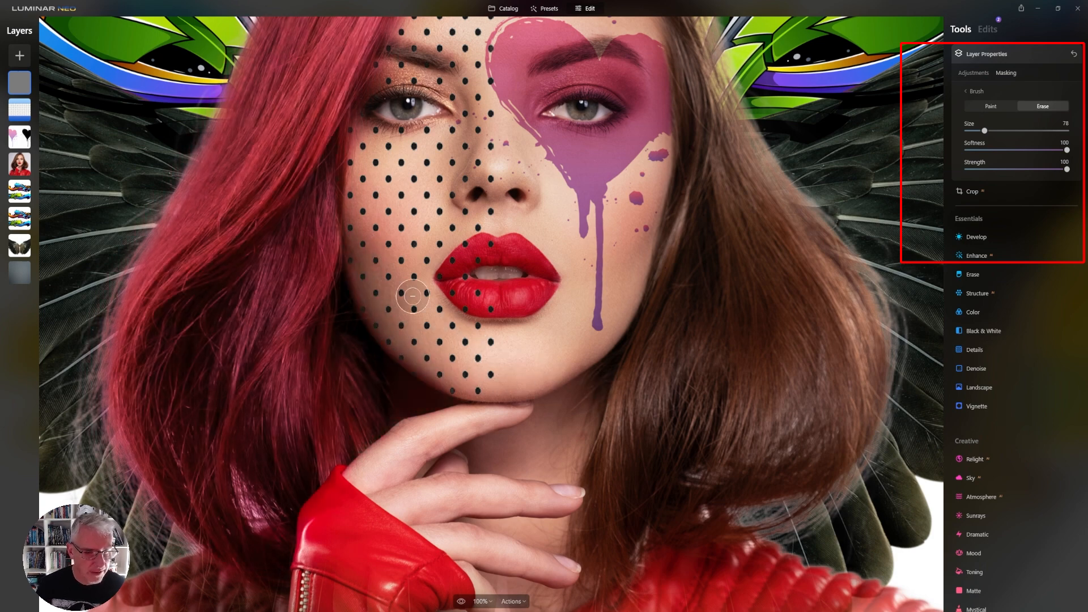
pyautogui.moveTo(375, 201)
pyautogui.mouseDown()
pyautogui.moveTo(370, 137)
pyautogui.moveTo(391, 88)
pyautogui.mouseUp()
pyautogui.moveTo(533, 119); pyautogui.dragTo(516, 329)
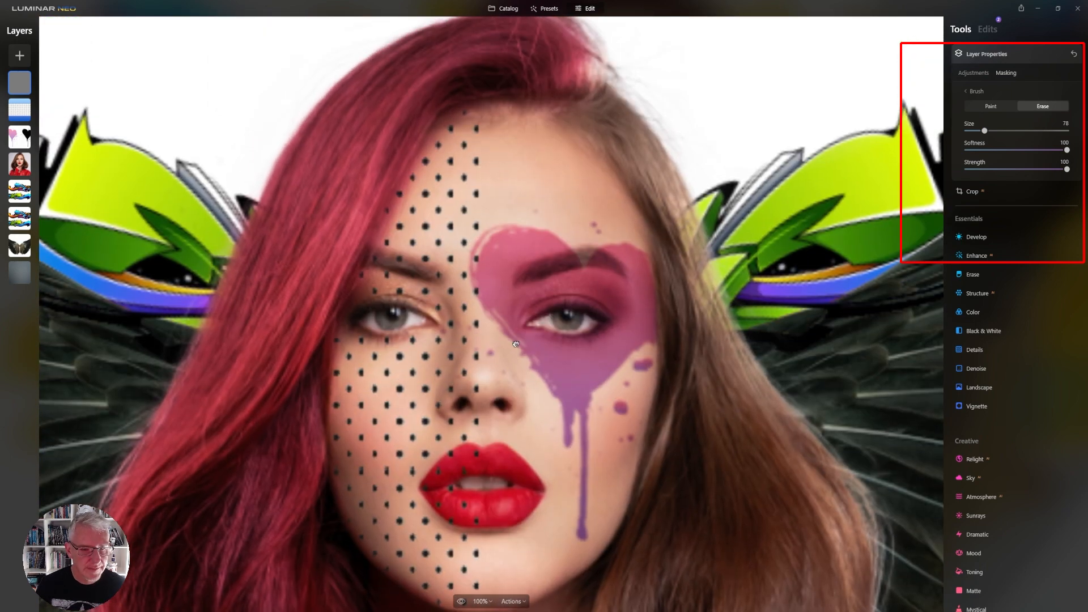
pyautogui.moveTo(395, 252)
pyautogui.mouseDown()
pyautogui.moveTo(452, 136)
pyautogui.moveTo(535, 132)
pyautogui.moveTo(498, 125)
pyautogui.moveTo(456, 161)
pyautogui.mouseUp()
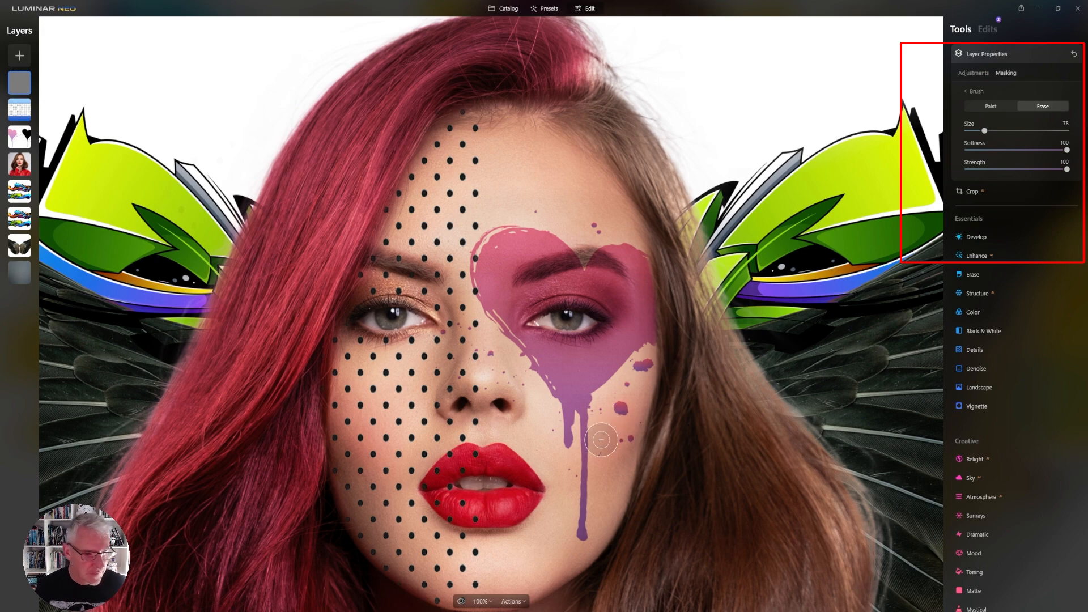
# Erase the pink layer's mask from the jacket and wing tips below the hair and close the layer properties
pyautogui.hotkey('ctrl', '0')
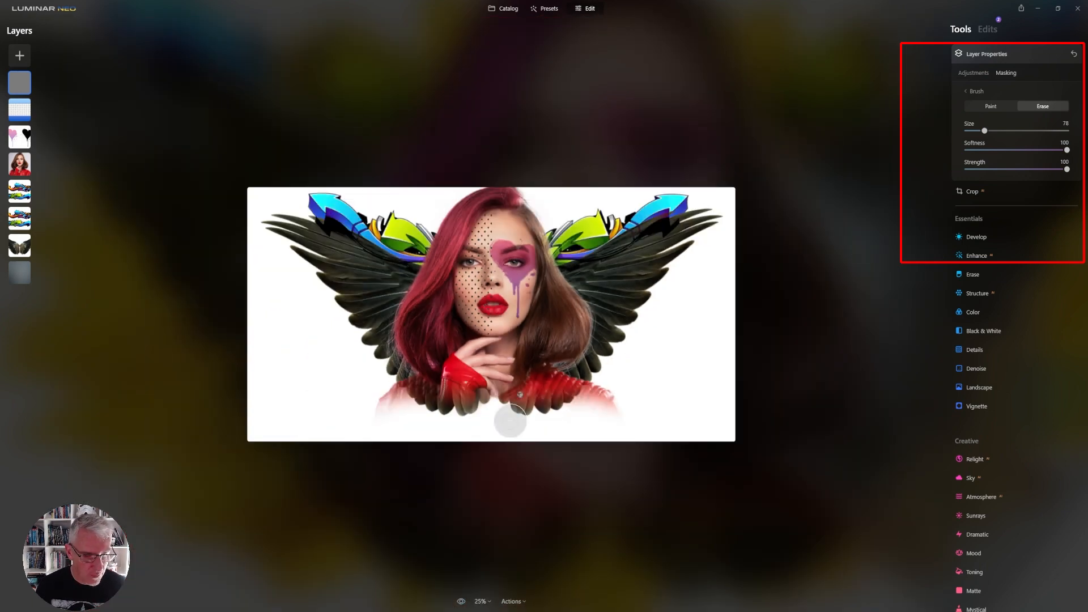
pyautogui.hotkey('ctrl', '=')
pyautogui.hotkey('ctrl', '=')
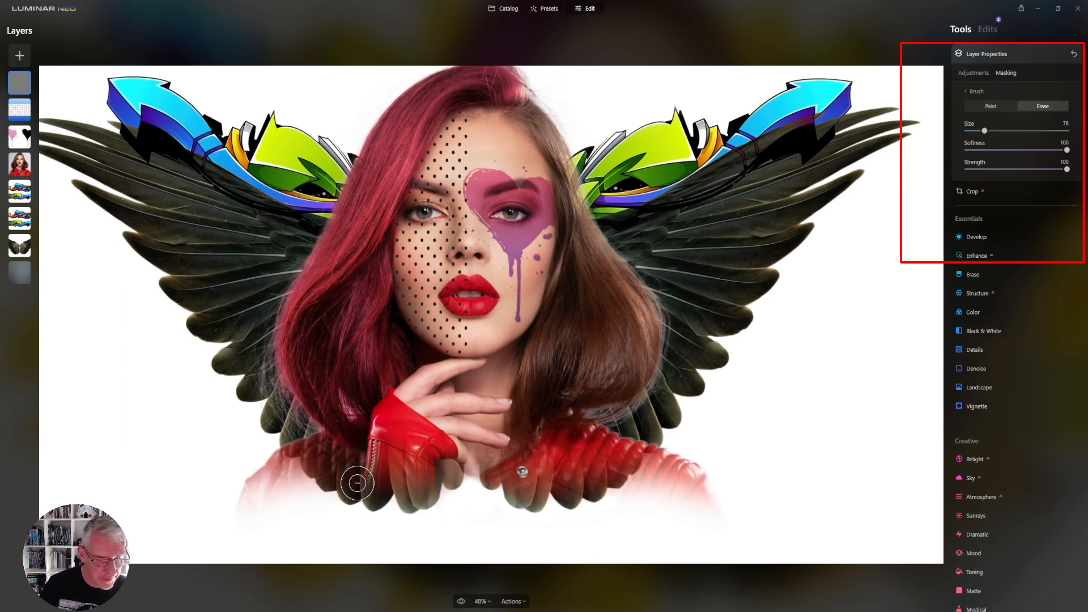
pyautogui.moveTo(342, 465)
pyautogui.mouseDown()
pyautogui.moveTo(323, 456)
pyautogui.moveTo(371, 456)
pyautogui.moveTo(405, 413)
pyautogui.moveTo(475, 376)
pyautogui.moveTo(429, 390)
pyautogui.moveTo(437, 473)
pyautogui.mouseUp()
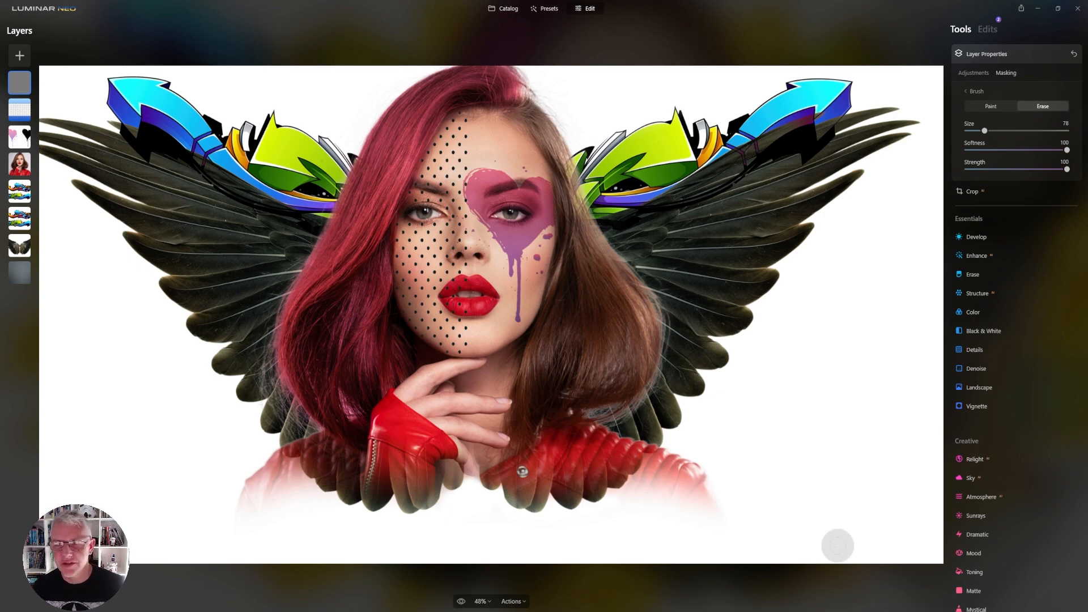
pyautogui.click(992, 57)
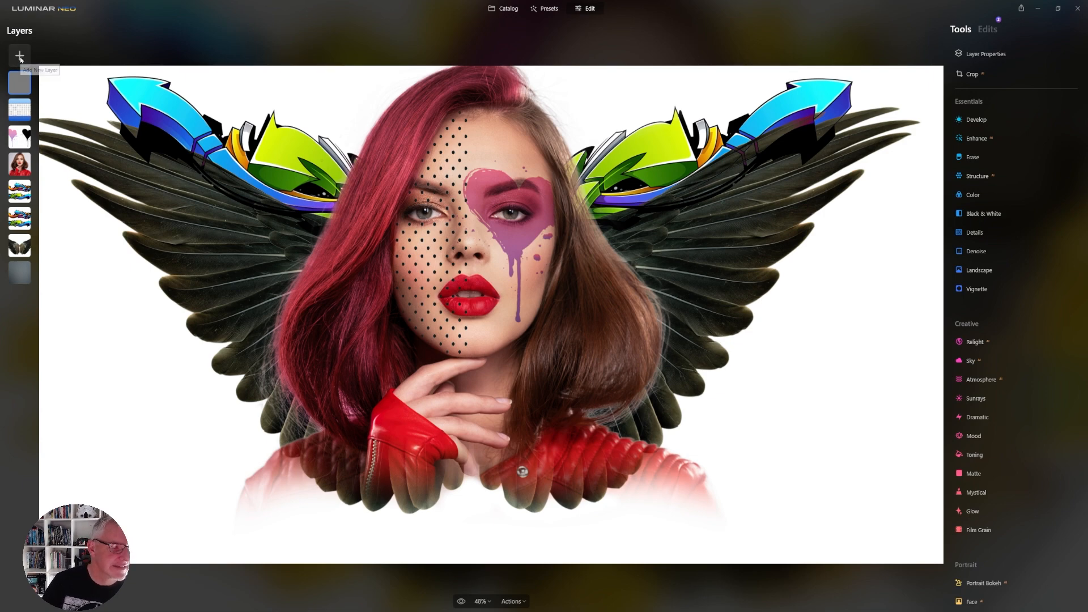
# Add the sunflower picture from My Images as a new layer
pyautogui.click(19, 55)
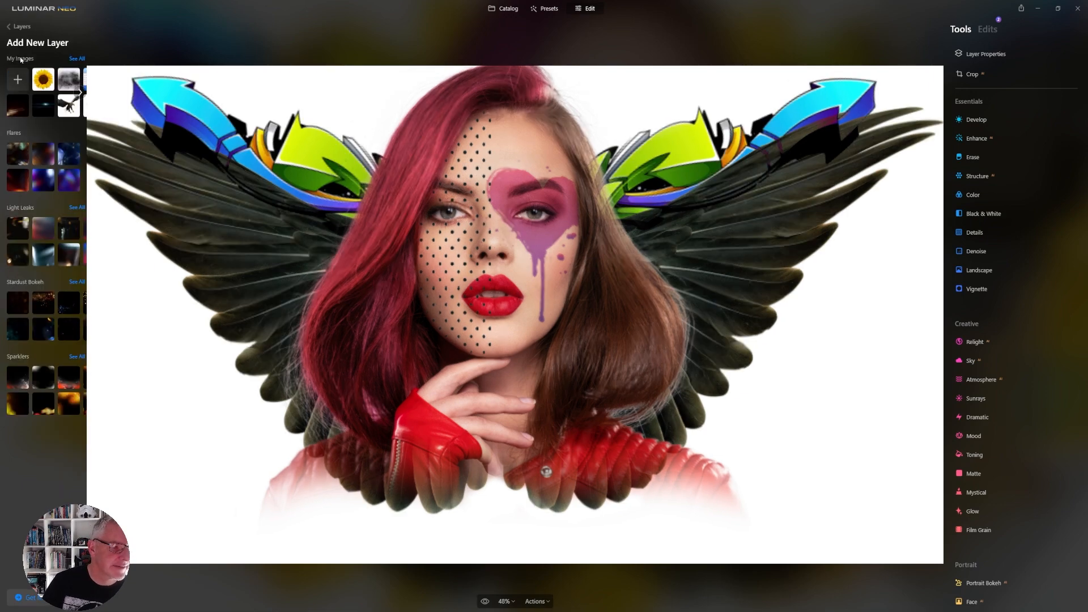
pyautogui.click(43, 80)
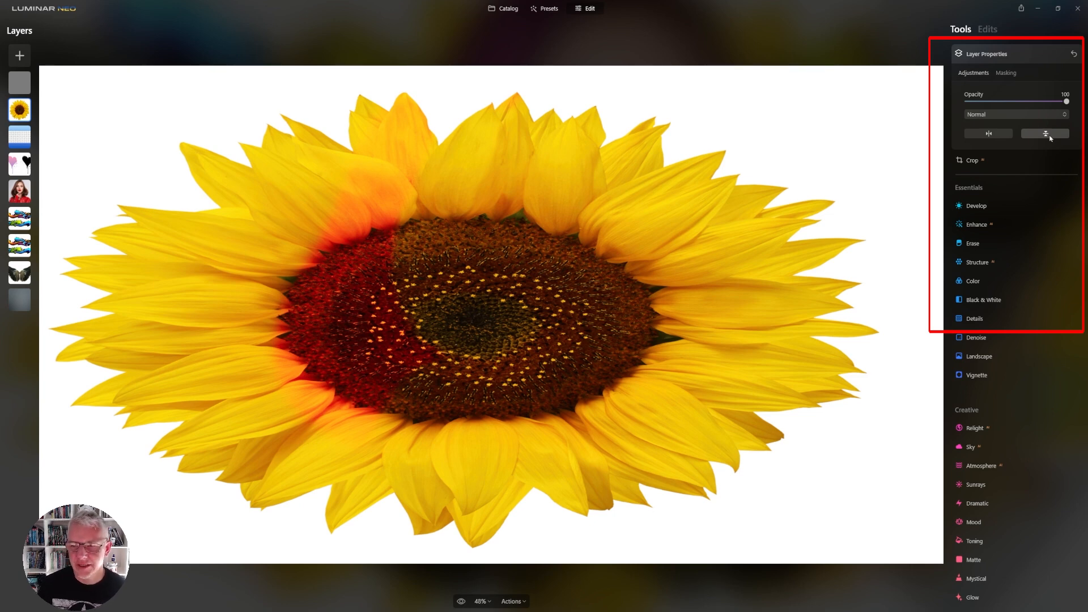
# Try the Luminosity, Color, Hue and Subtract blend modes on the sunflower layer
pyautogui.click(1043, 115)
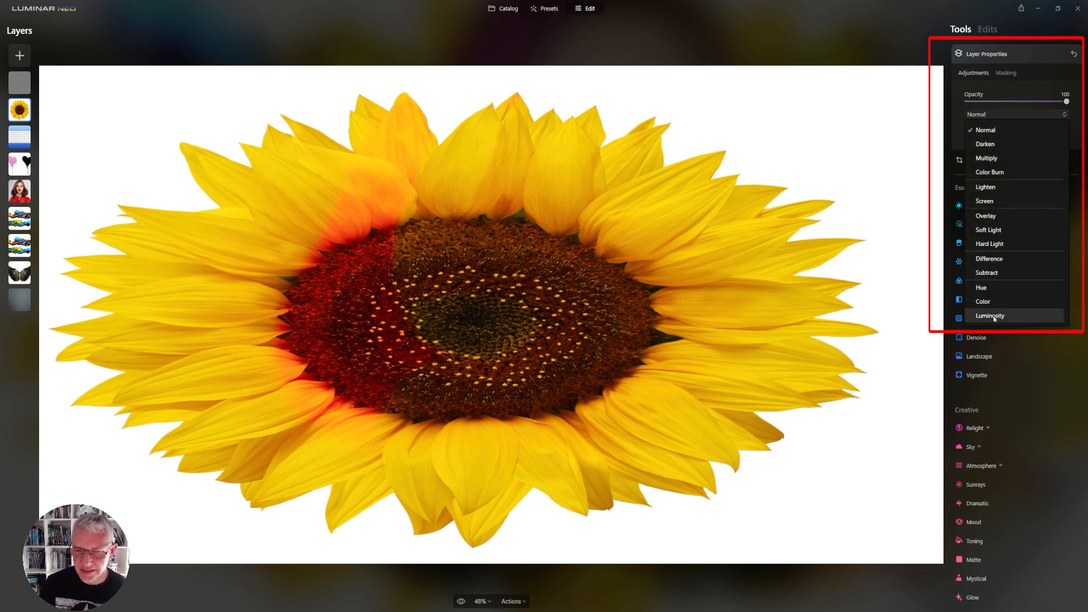
pyautogui.click(994, 319)
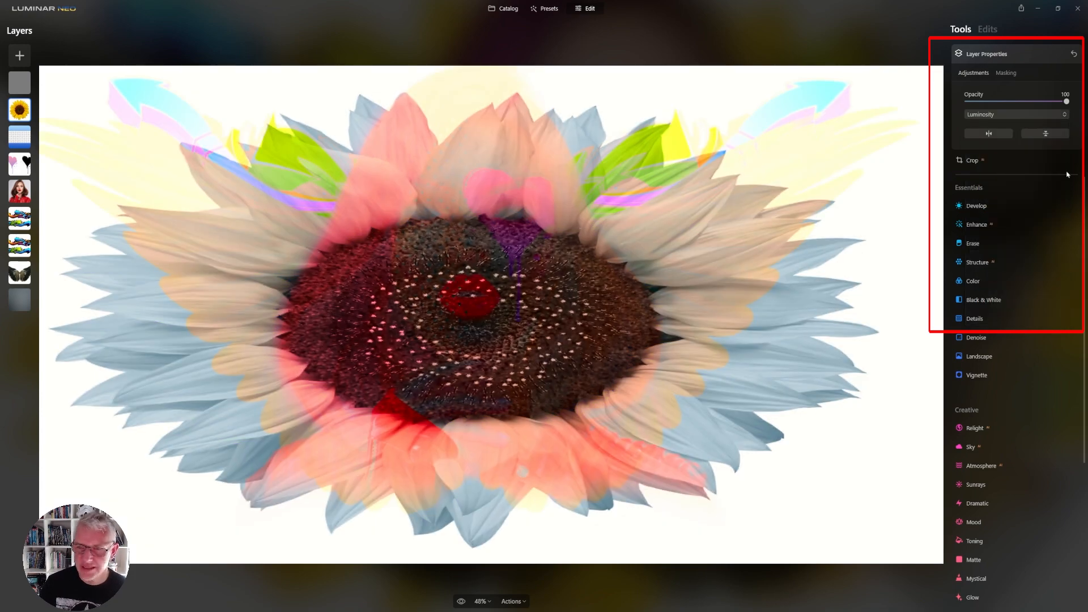
pyautogui.click(1054, 114)
pyautogui.click(989, 301)
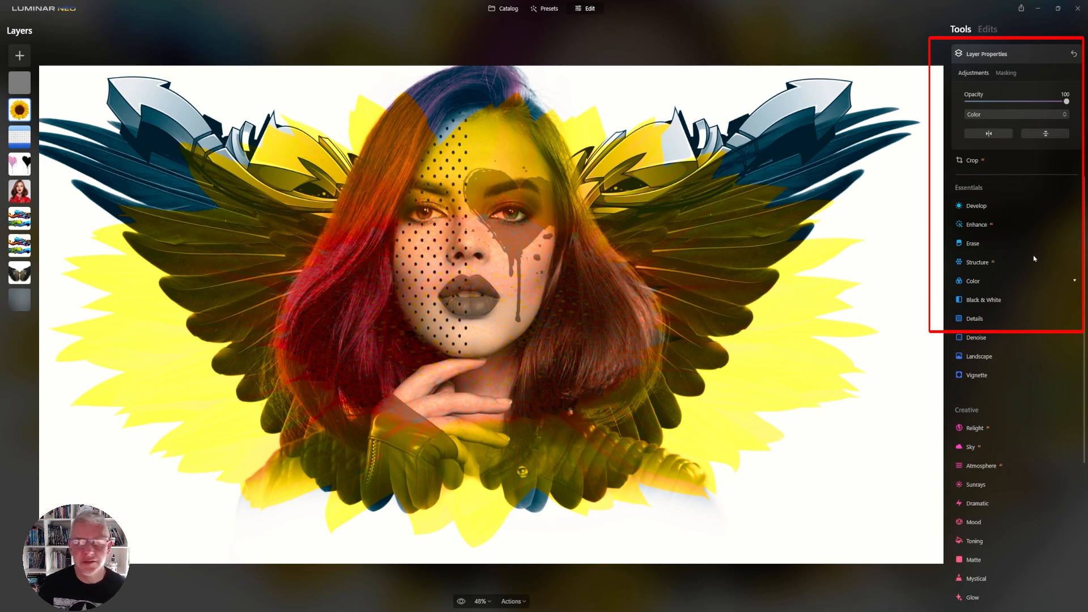
pyautogui.click(1012, 115)
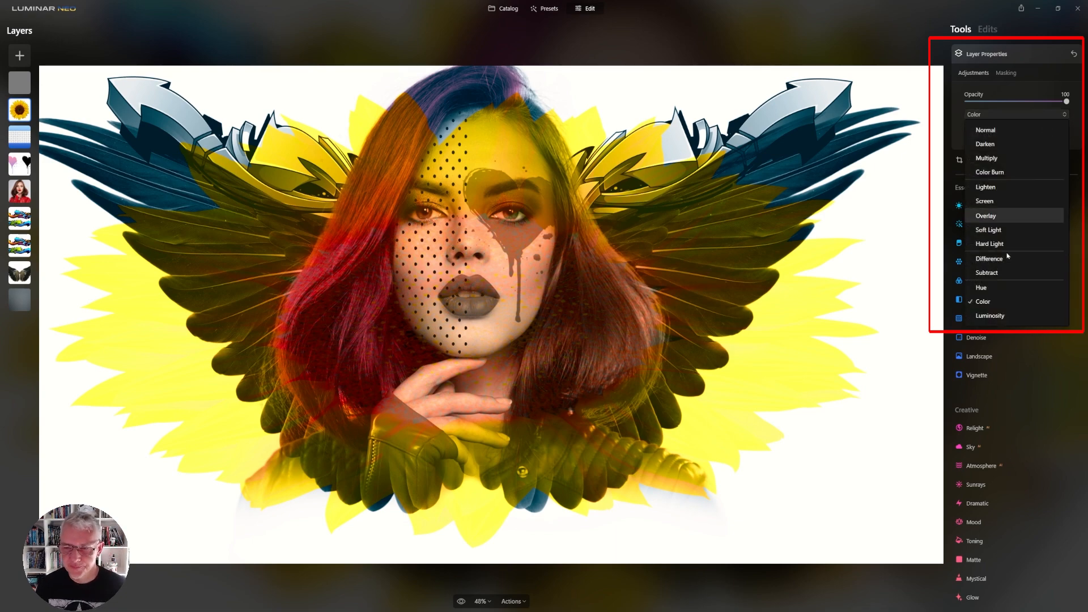
pyautogui.click(996, 289)
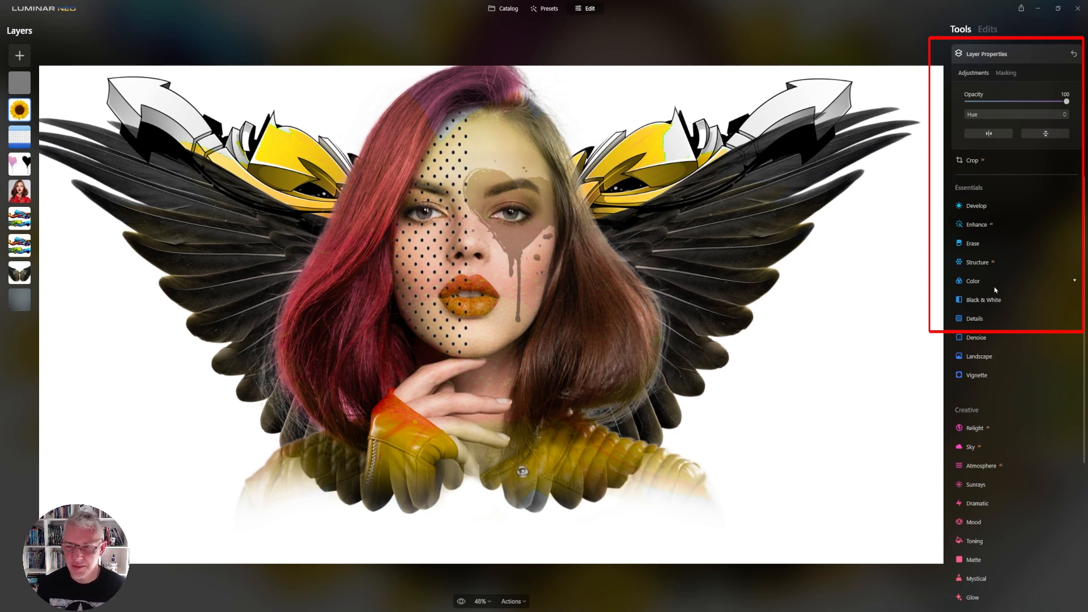
pyautogui.click(1011, 114)
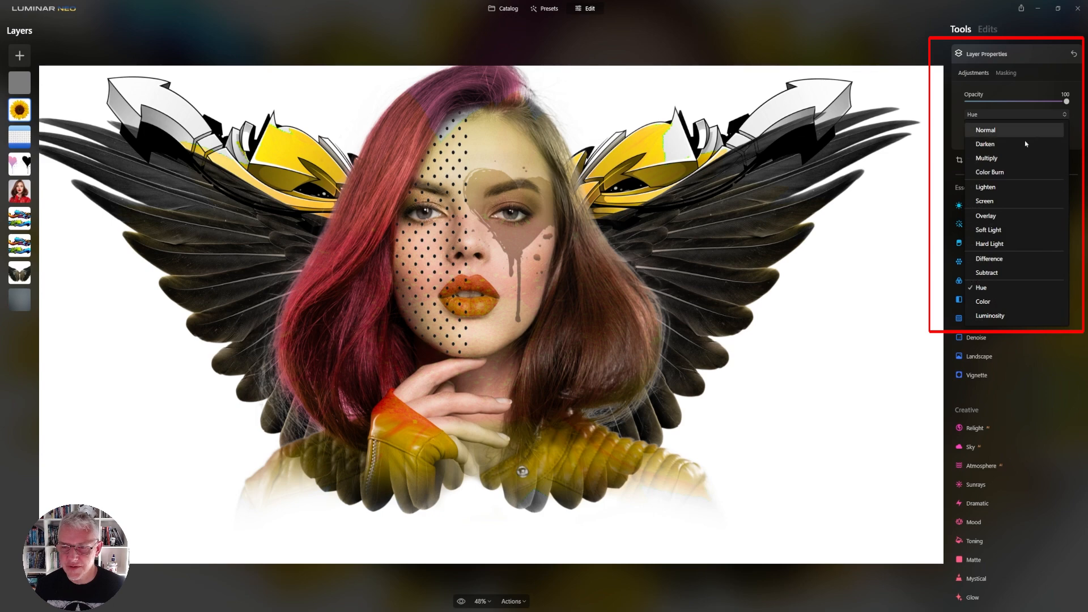
pyautogui.click(991, 272)
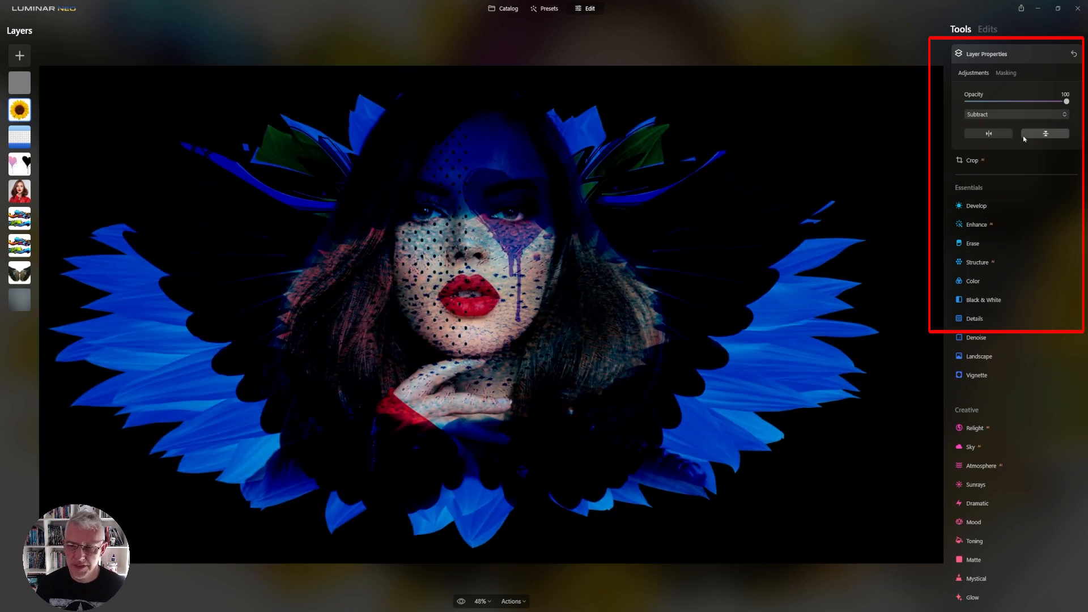
# Try the Difference, Hard Light, Soft Light and Overlay blend modes on the sunflower layer
pyautogui.click(1027, 113)
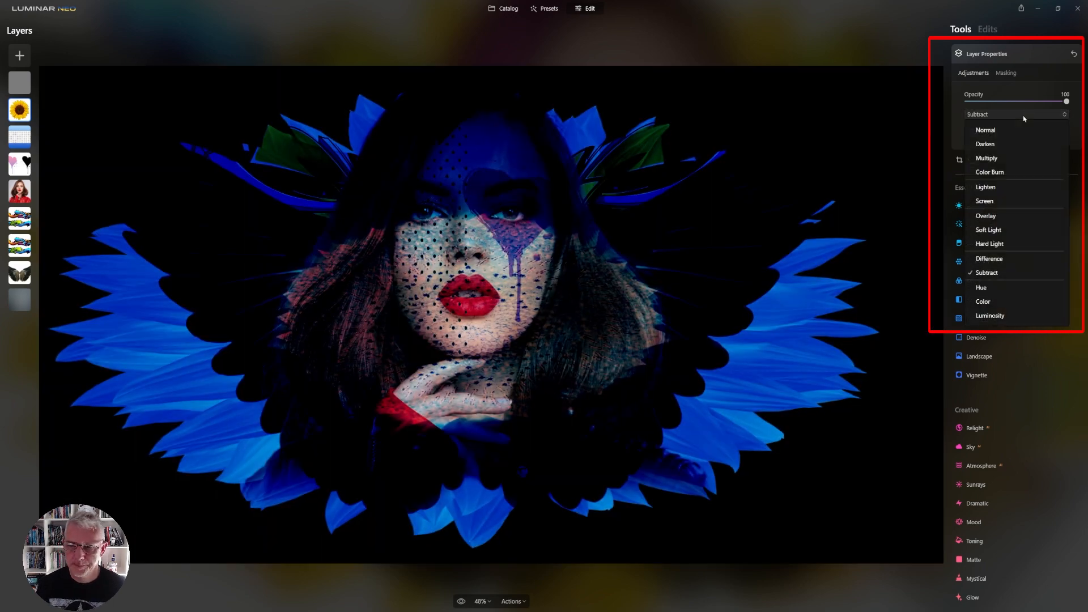
pyautogui.click(993, 263)
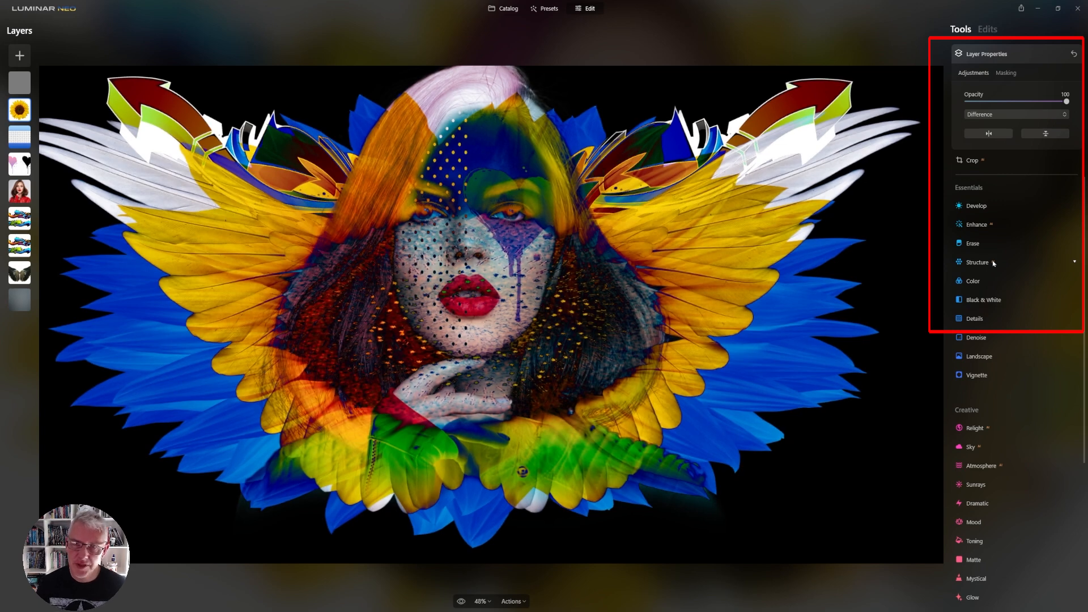
pyautogui.click(1006, 114)
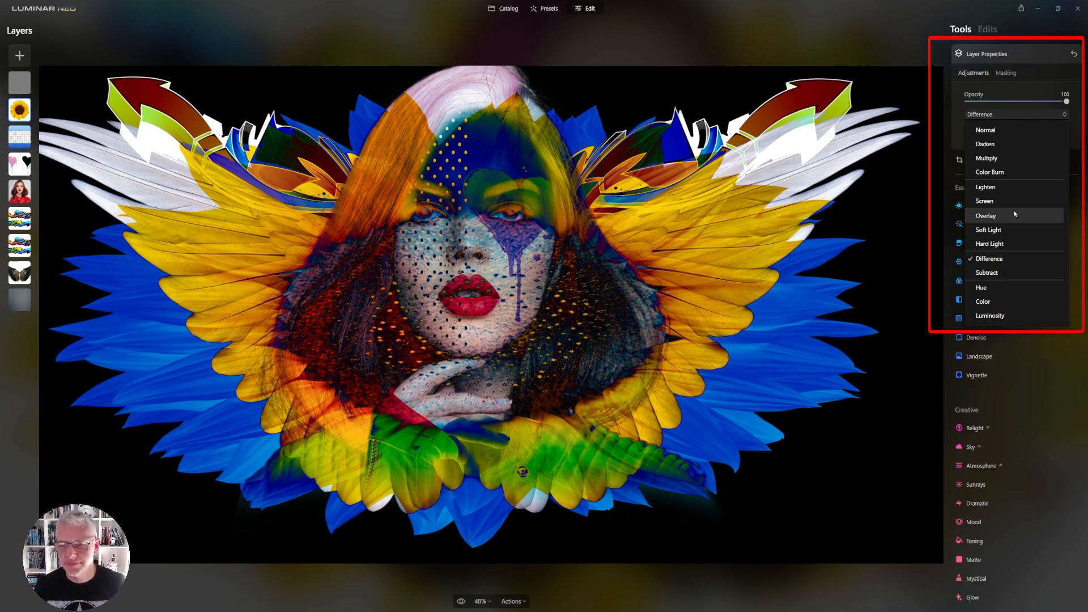
pyautogui.click(1009, 243)
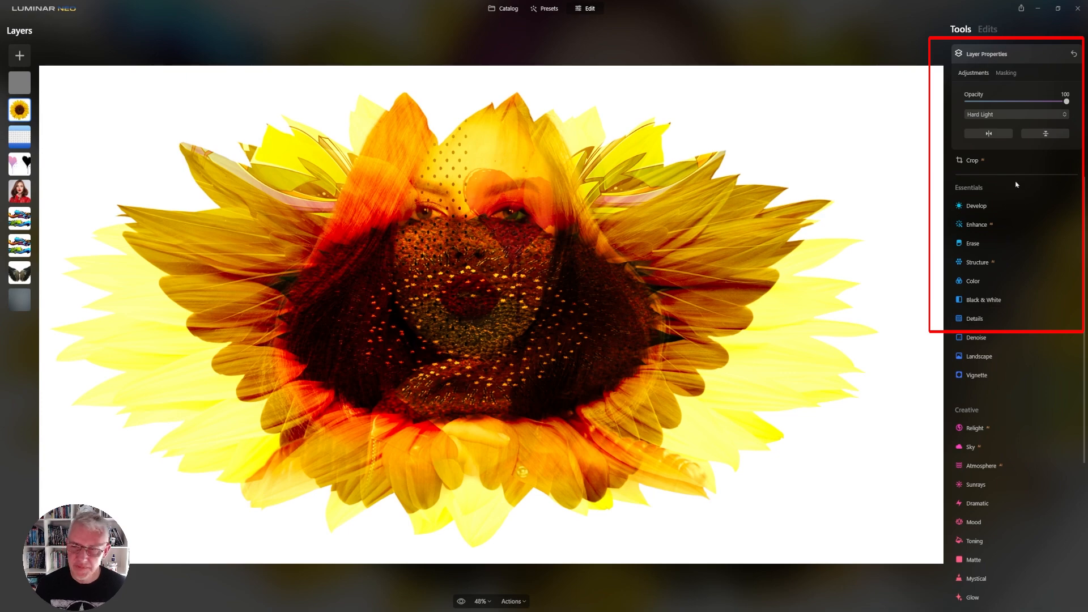
pyautogui.click(1023, 116)
pyautogui.click(993, 233)
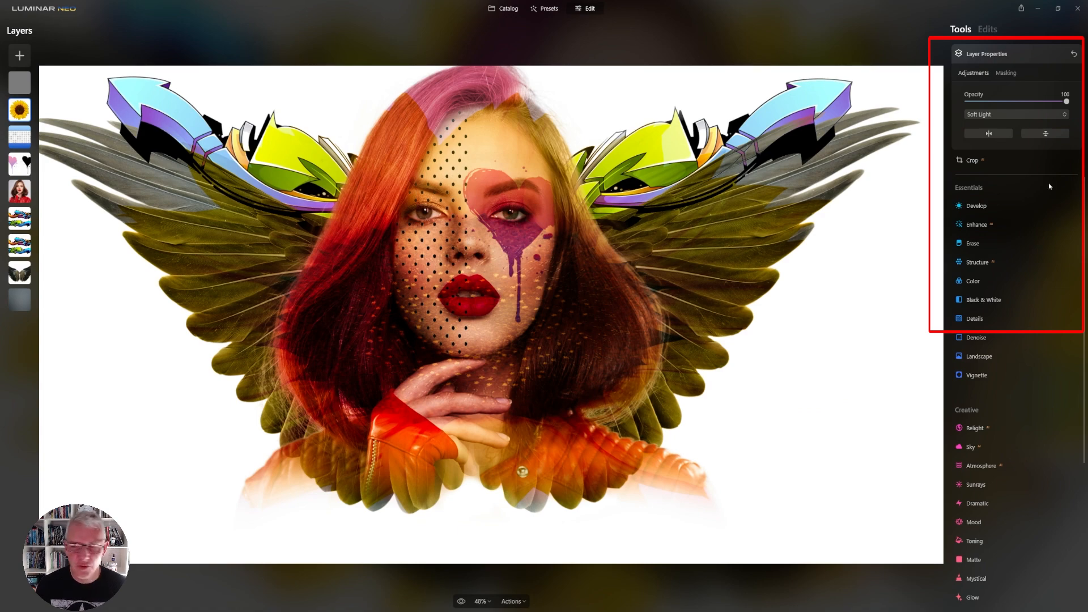
pyautogui.click(1020, 114)
pyautogui.click(1036, 221)
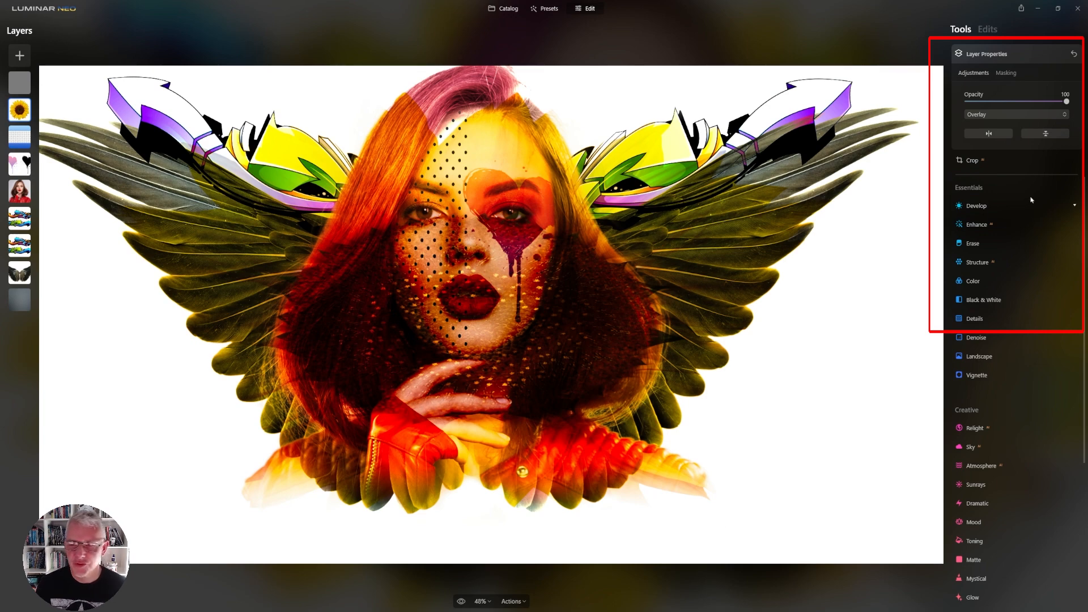
# Set the sunflower layer's blend mode to Screen
pyautogui.click(1020, 114)
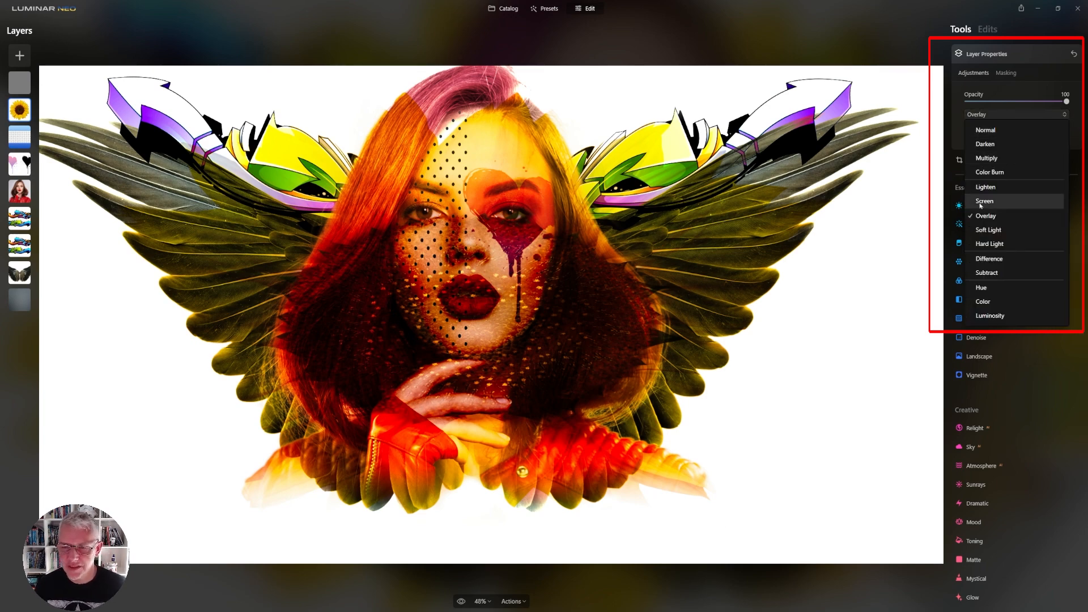
pyautogui.click(980, 202)
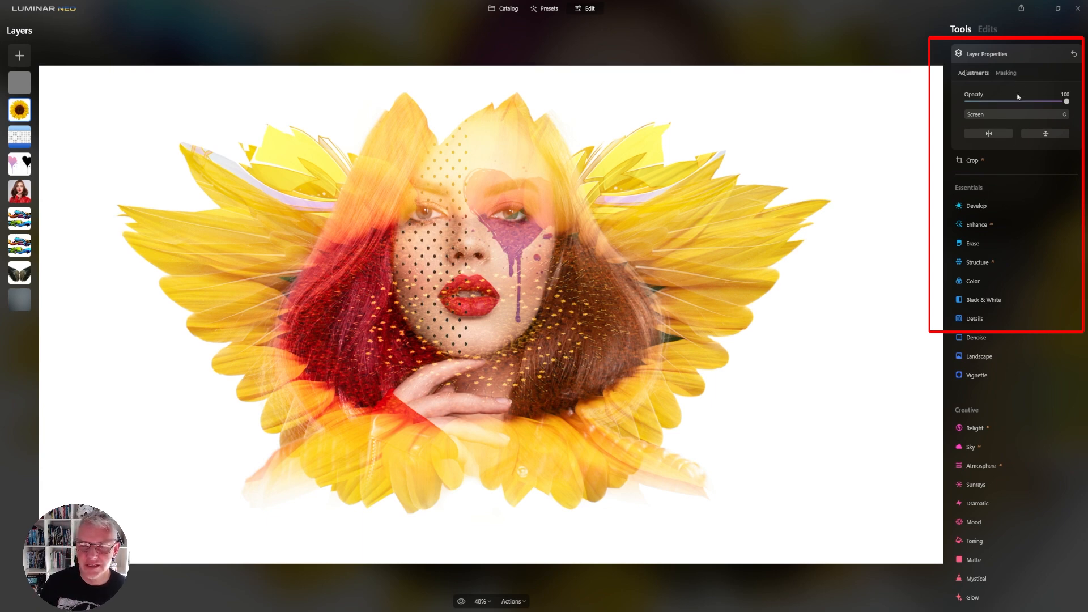
# Try the sunflower layer beneath the woman and beneath the graffiti arrows, and return it directly under the pink layer
pyautogui.moveTo(20, 114); pyautogui.dragTo(21, 192)
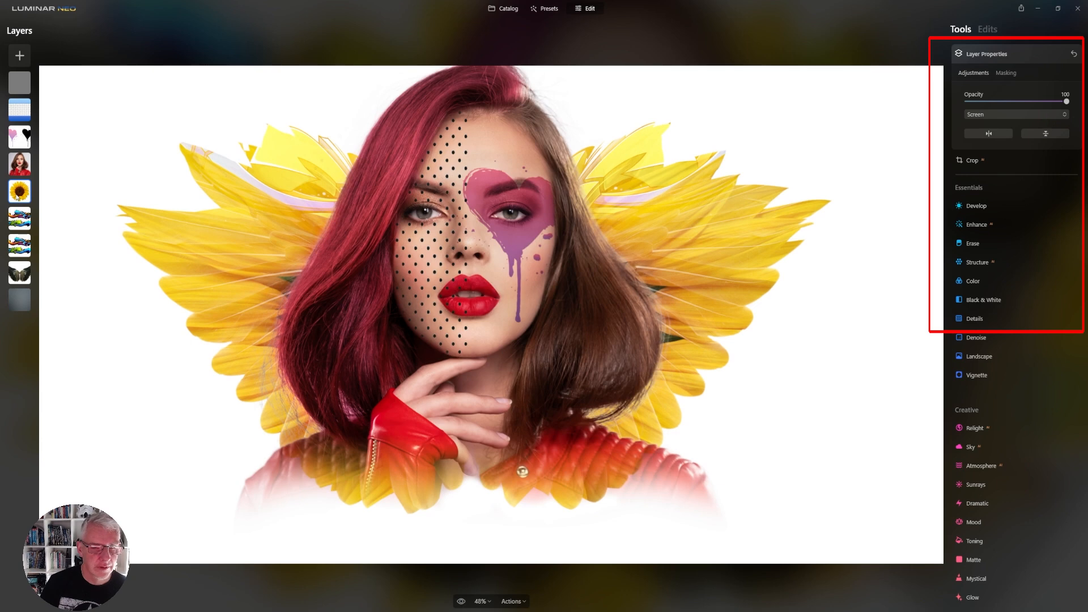
pyautogui.moveTo(18, 196); pyautogui.dragTo(19, 247)
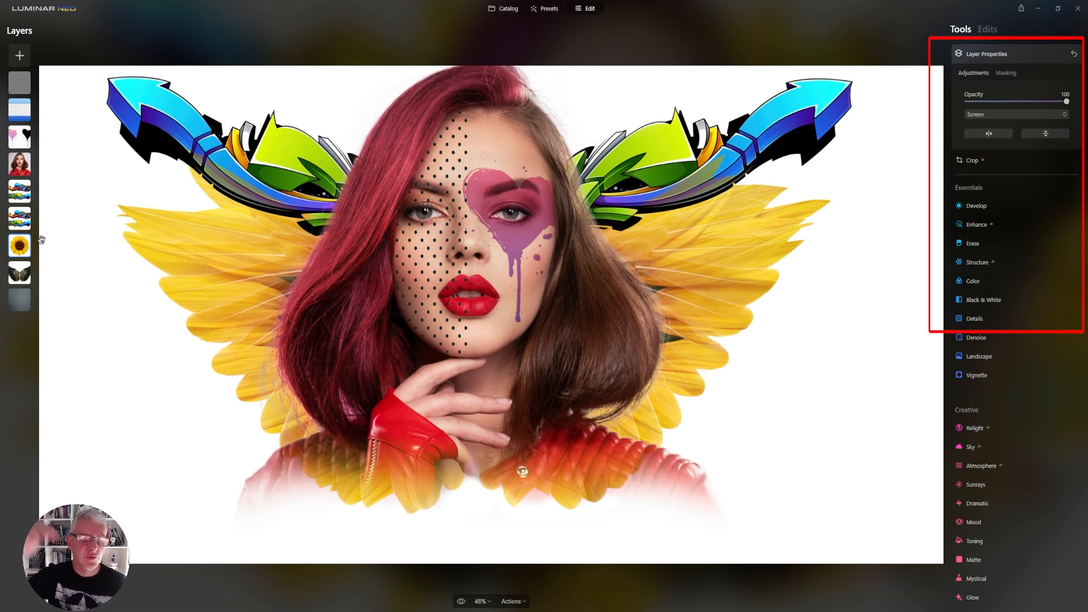
pyautogui.moveTo(20, 244); pyautogui.dragTo(26, 110)
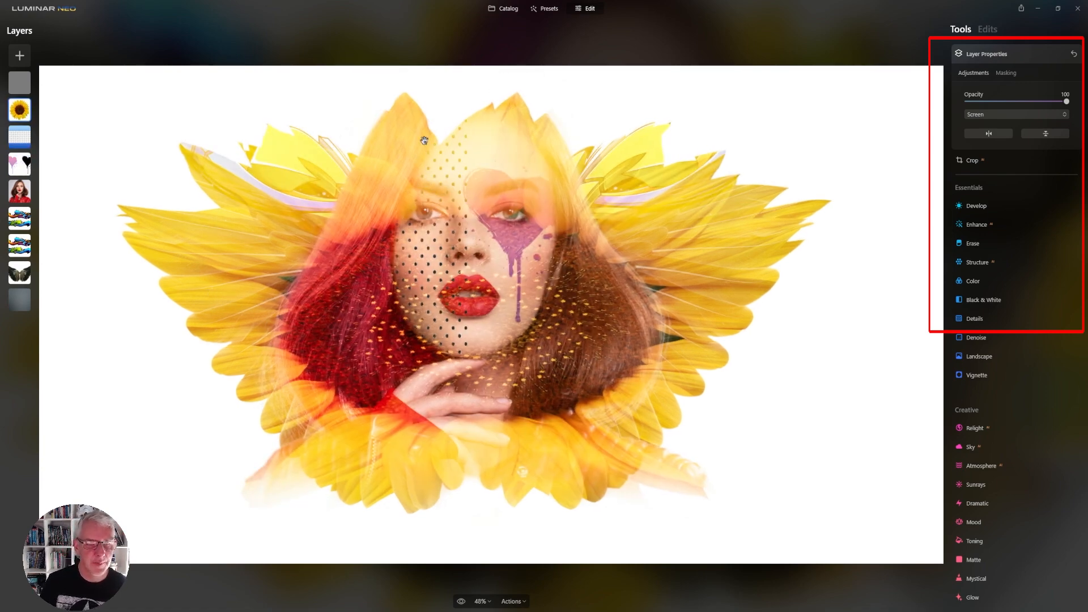
# Try the Lighten, Color Burn and Multiply blend modes on the sunflower layer, and settle on Darken
pyautogui.click(1027, 114)
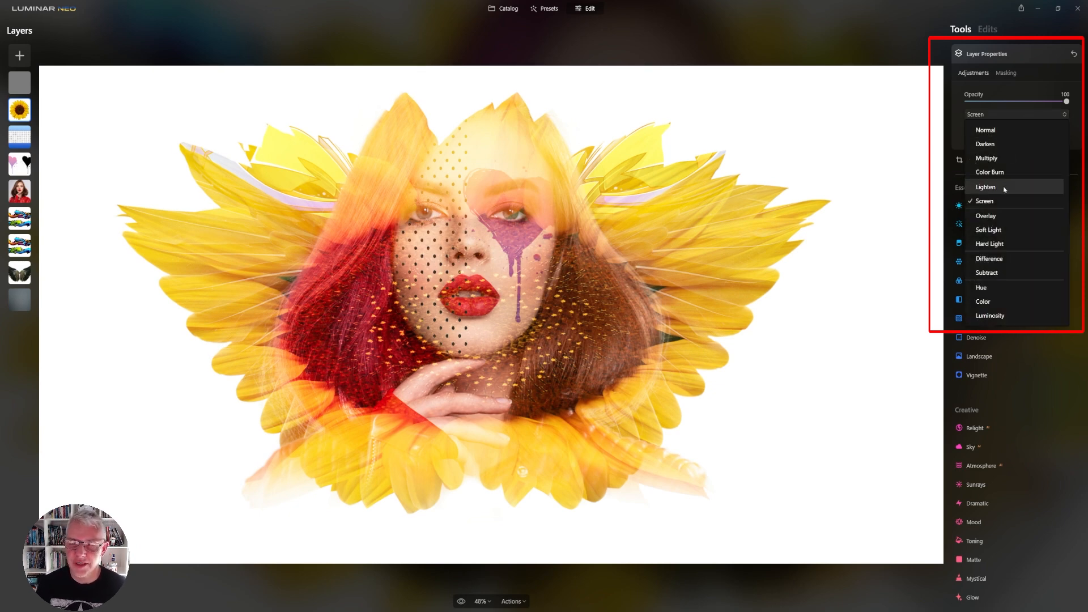
pyautogui.click(1005, 189)
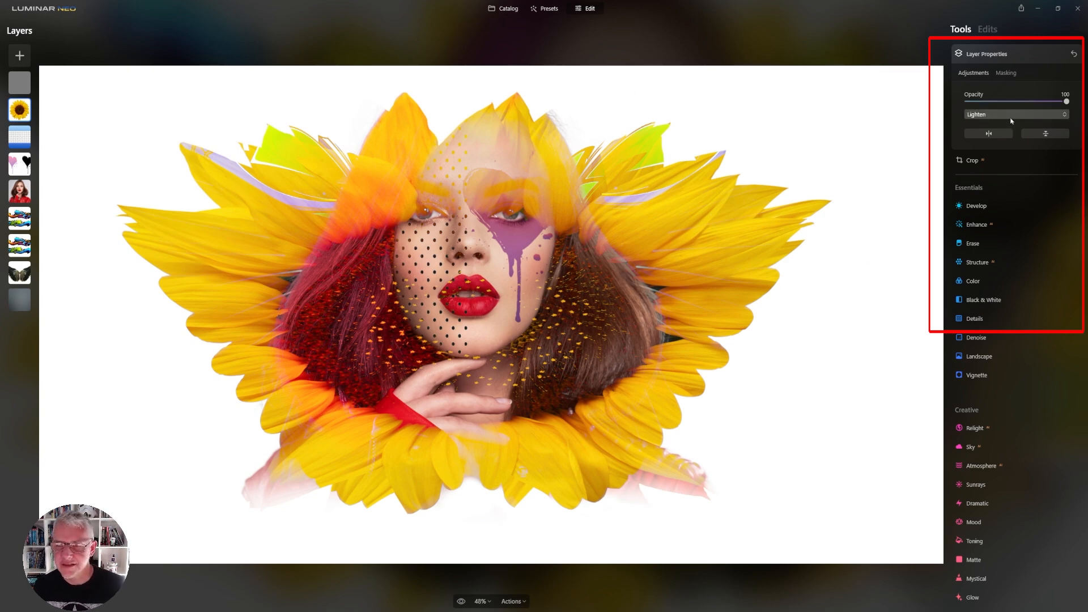
pyautogui.click(1009, 114)
pyautogui.click(998, 174)
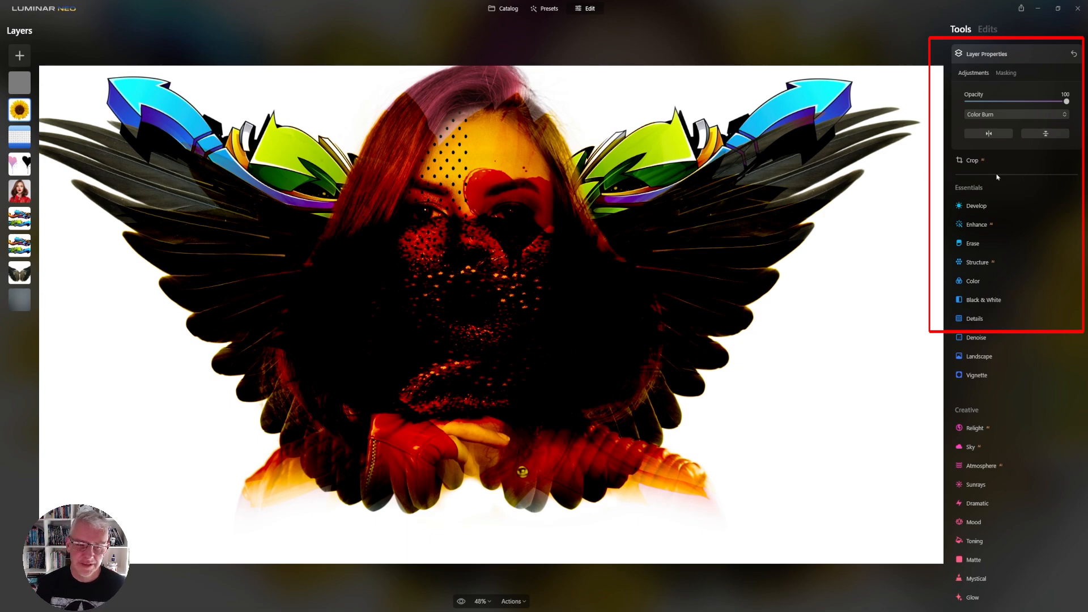
pyautogui.click(1005, 114)
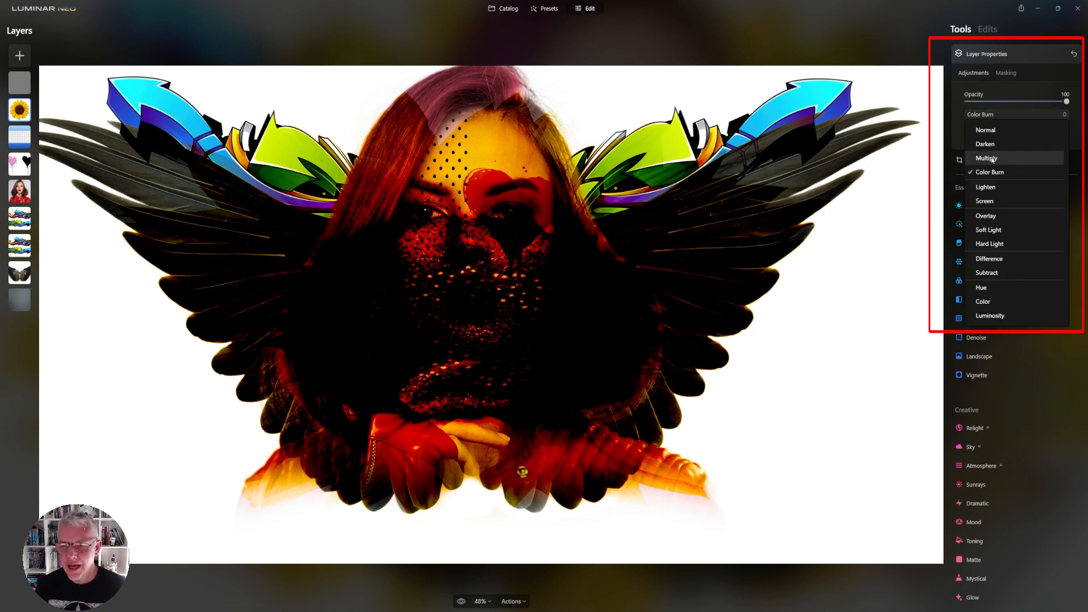
pyautogui.click(991, 159)
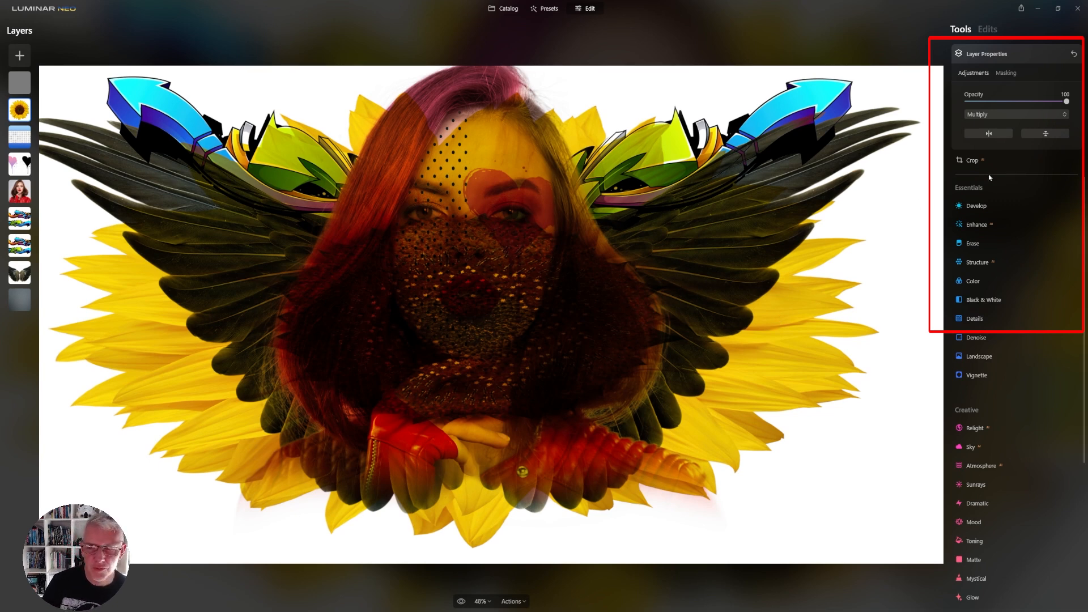
pyautogui.click(1048, 114)
pyautogui.click(1006, 148)
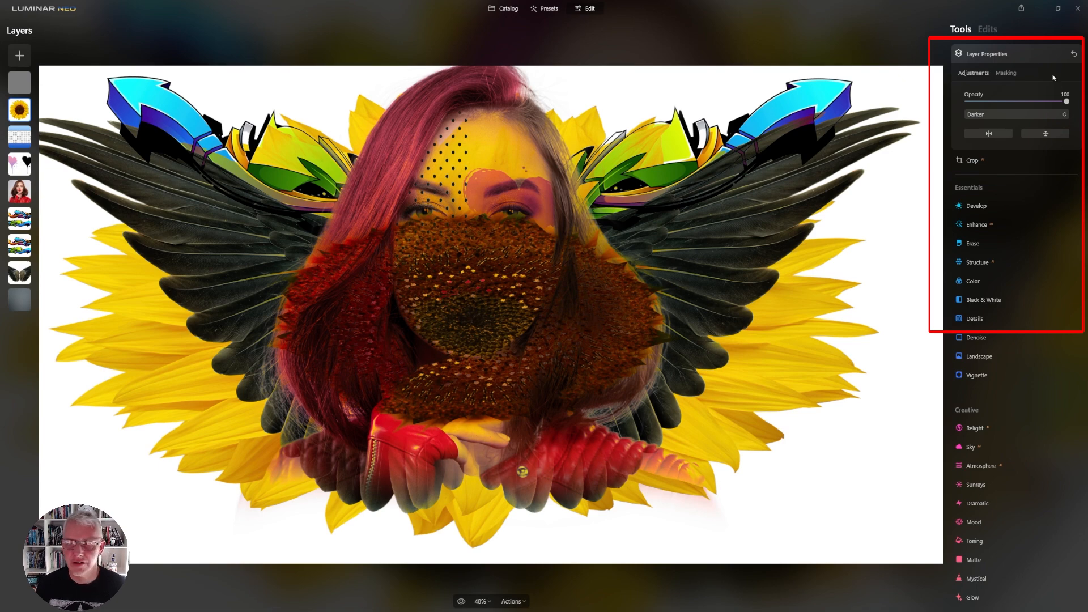
# Erase the sunflower layer from the woman's face, hair, hand and jacket with the mask brush
pyautogui.click(1005, 73)
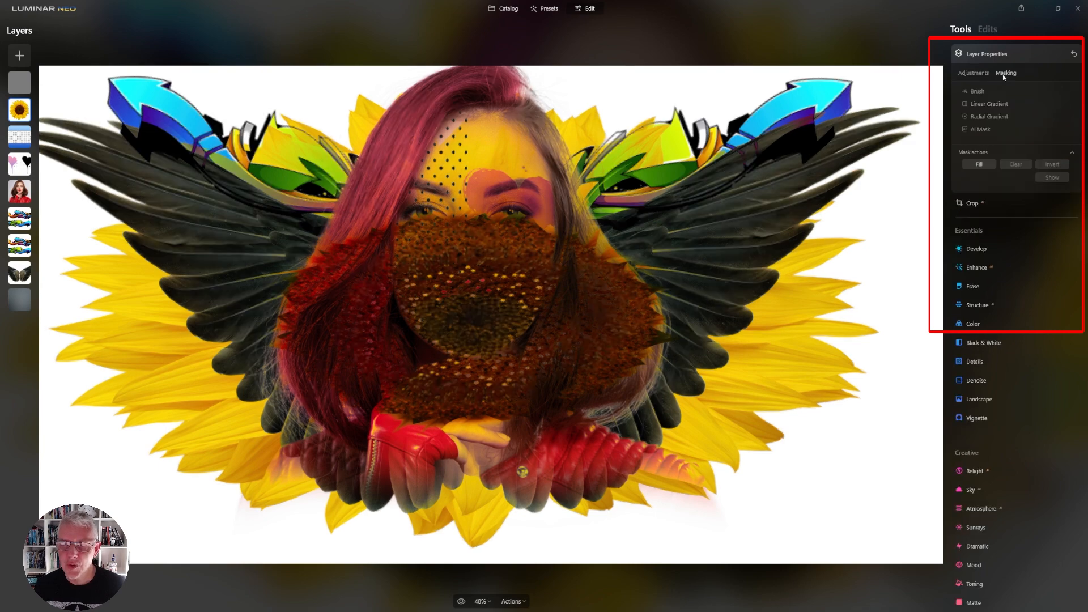
pyautogui.click(977, 91)
pyautogui.click(1044, 107)
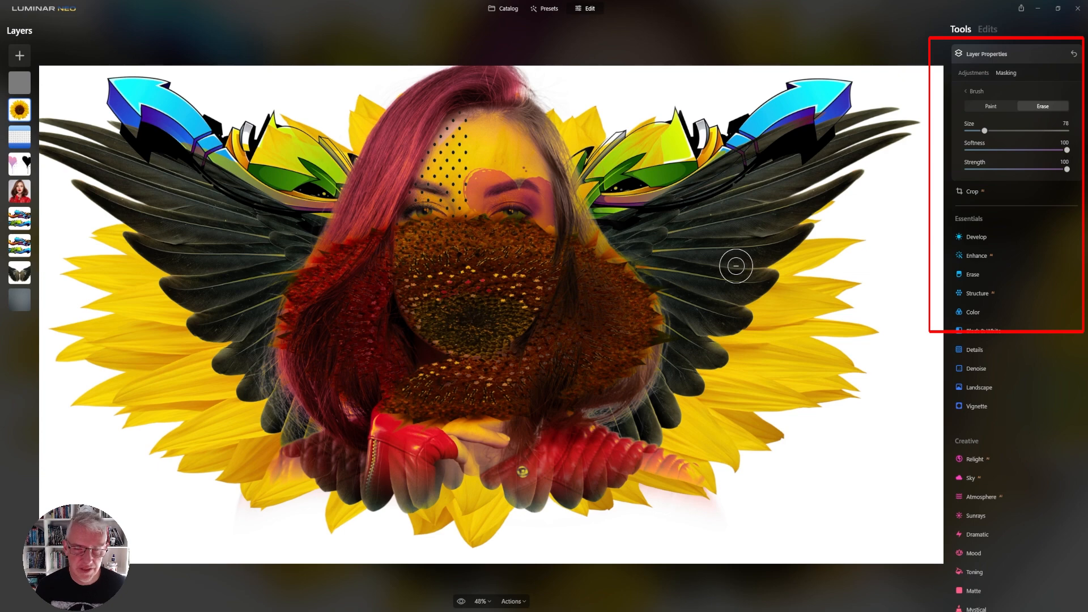
pyautogui.click(310, 302)
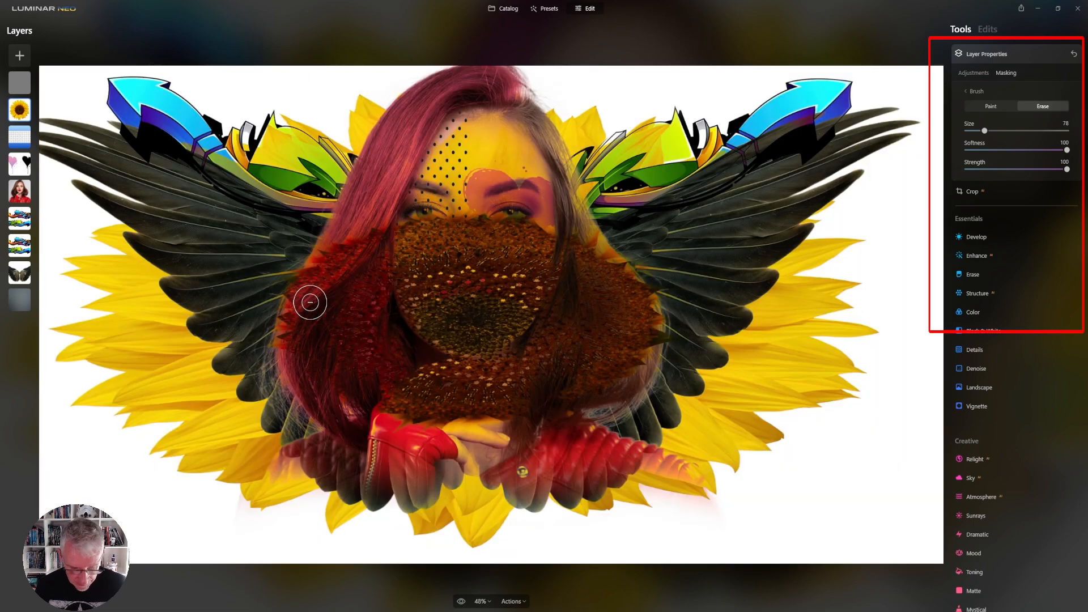
pyautogui.moveTo(624, 294); pyautogui.dragTo(625, 297)
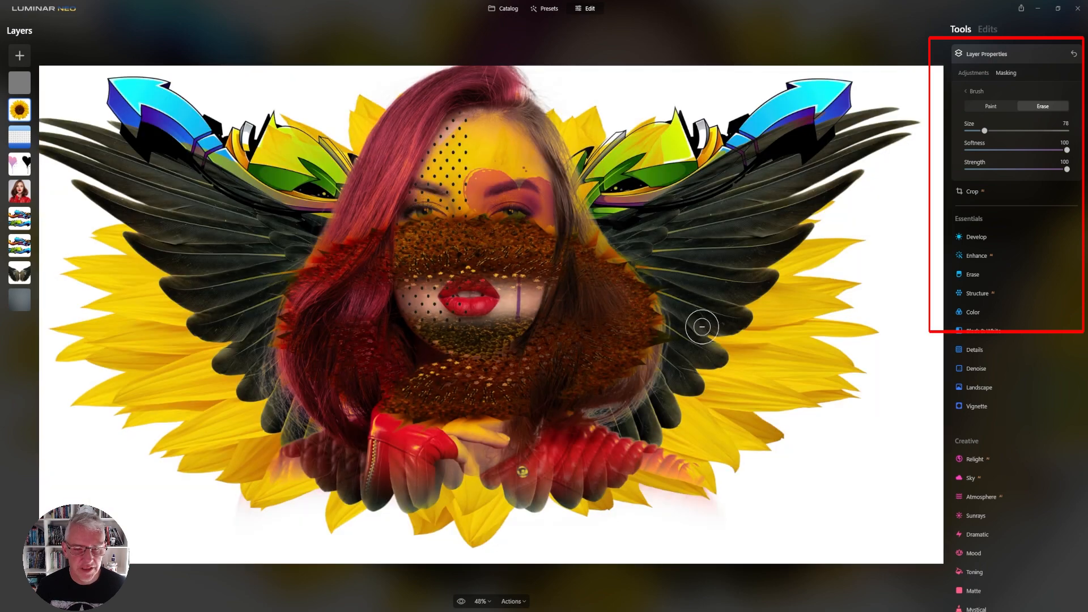
pyautogui.moveTo(470, 149); pyautogui.dragTo(470, 148)
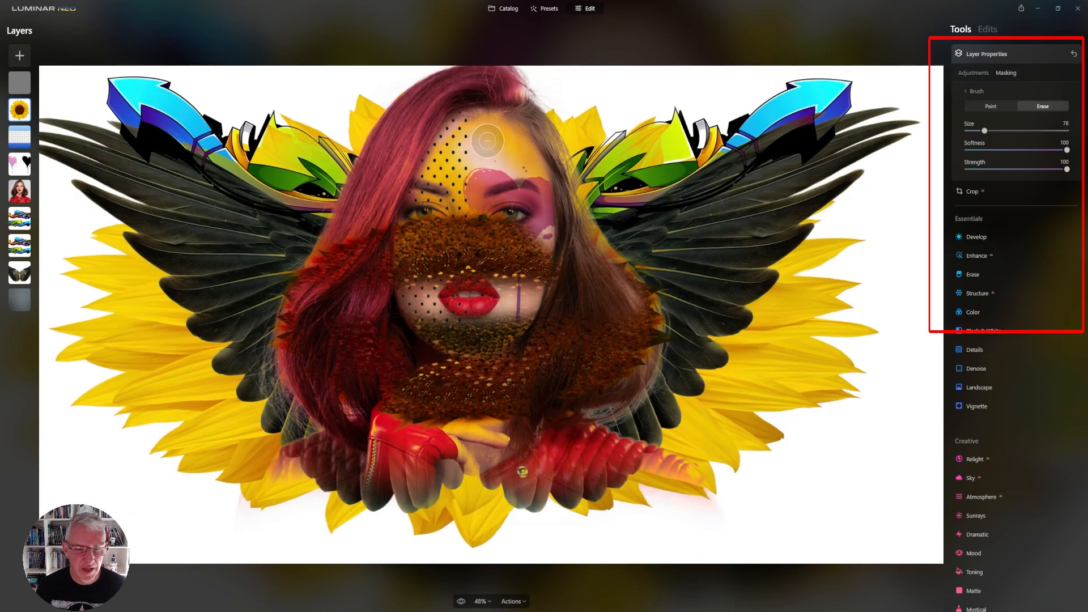
pyautogui.moveTo(354, 258); pyautogui.dragTo(354, 257)
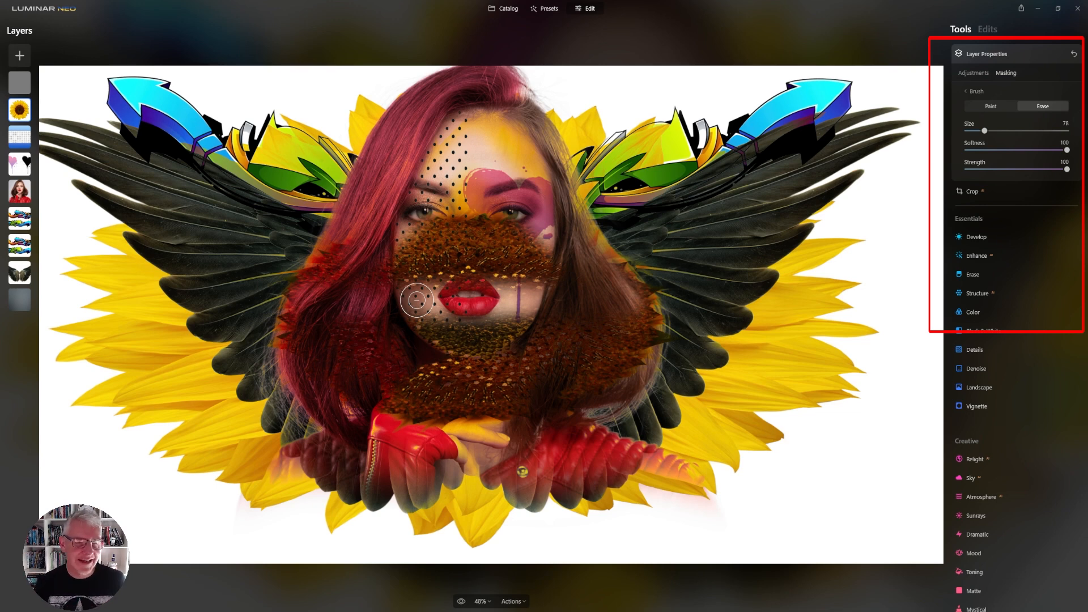
pyautogui.moveTo(498, 269)
pyautogui.mouseDown()
pyautogui.moveTo(488, 253)
pyautogui.moveTo(509, 222)
pyautogui.moveTo(485, 275)
pyautogui.moveTo(377, 231)
pyautogui.moveTo(373, 290)
pyautogui.moveTo(337, 258)
pyautogui.moveTo(313, 294)
pyautogui.moveTo(425, 347)
pyautogui.moveTo(526, 238)
pyautogui.moveTo(407, 253)
pyautogui.moveTo(414, 244)
pyautogui.moveTo(448, 252)
pyautogui.moveTo(466, 134)
pyautogui.moveTo(419, 187)
pyautogui.moveTo(476, 113)
pyautogui.moveTo(580, 252)
pyautogui.moveTo(550, 206)
pyautogui.moveTo(452, 167)
pyautogui.moveTo(397, 274)
pyautogui.moveTo(473, 374)
pyautogui.moveTo(496, 382)
pyautogui.moveTo(588, 367)
pyautogui.moveTo(428, 323)
pyautogui.moveTo(323, 328)
pyautogui.moveTo(338, 359)
pyautogui.moveTo(298, 342)
pyautogui.moveTo(341, 256)
pyautogui.moveTo(328, 376)
pyautogui.moveTo(418, 401)
pyautogui.moveTo(529, 400)
pyautogui.moveTo(636, 299)
pyautogui.mouseUp()
pyautogui.moveTo(453, 498); pyautogui.dragTo(690, 291)
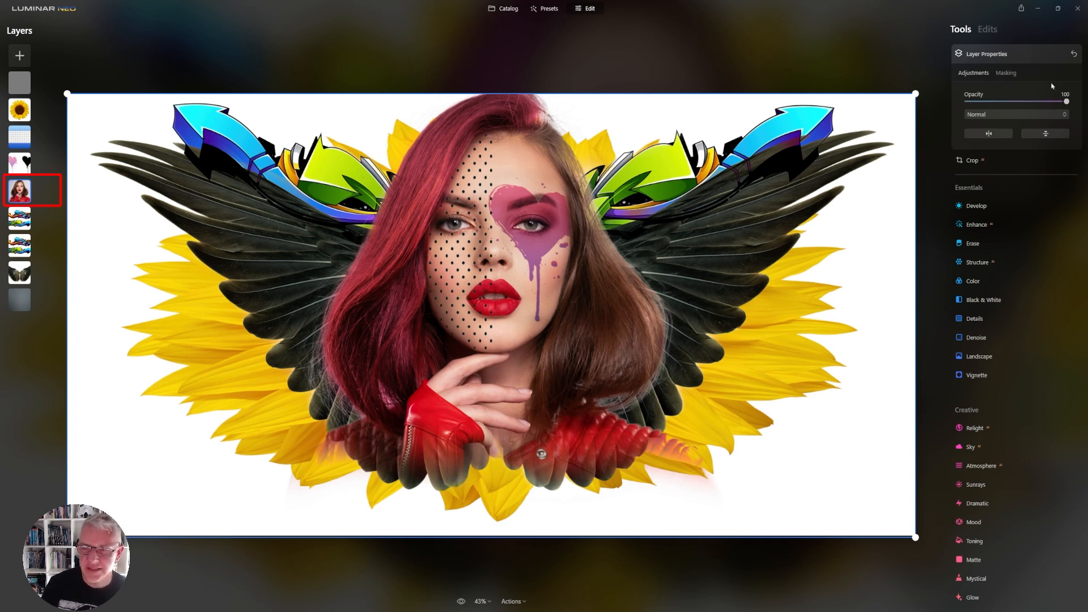
# Erase the woman layer's faded lower edges on both sides of the jacket, using a mask brush of size 55
pyautogui.click(1012, 74)
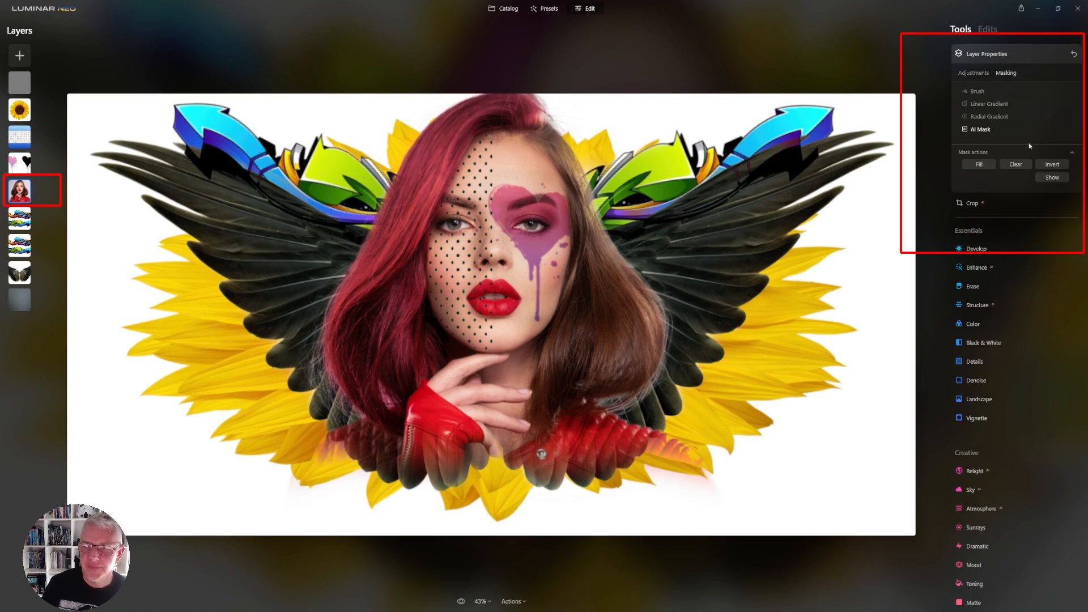
pyautogui.click(977, 91)
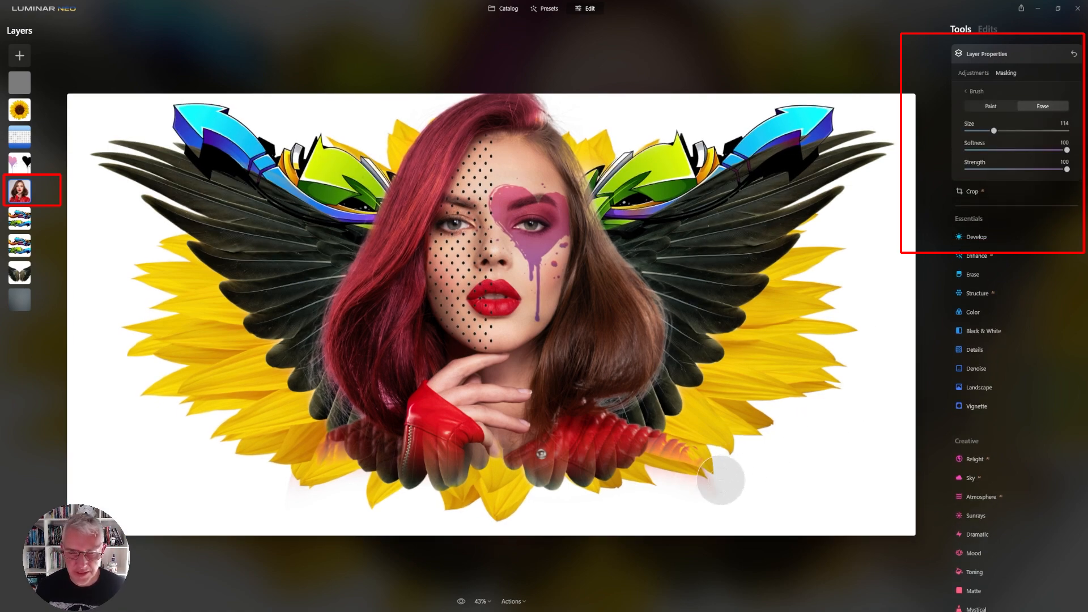
pyautogui.click(979, 131)
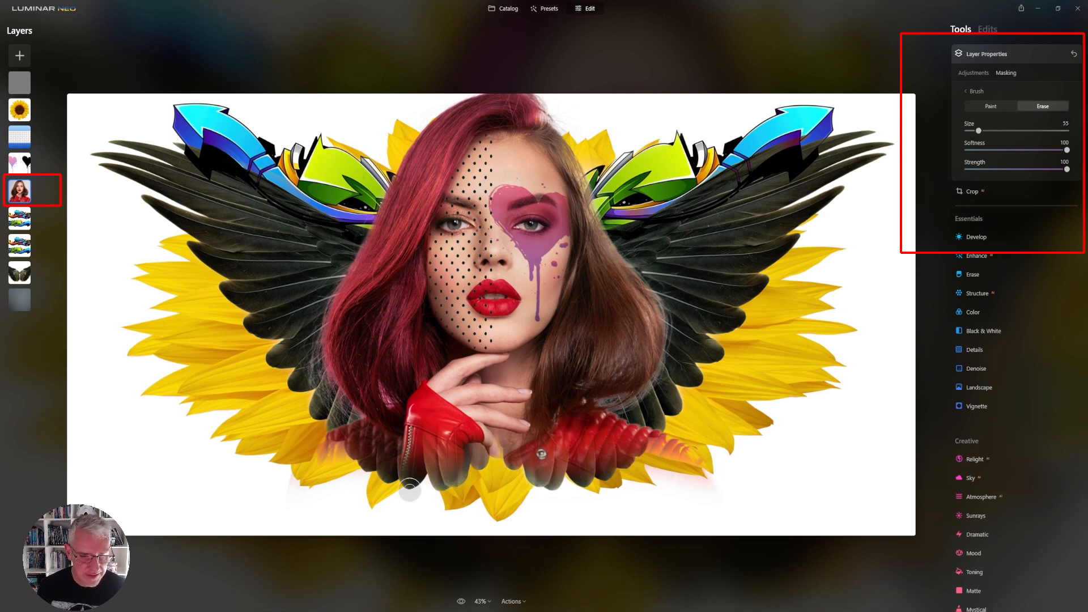
pyautogui.moveTo(698, 471)
pyautogui.mouseDown()
pyautogui.moveTo(660, 451)
pyautogui.moveTo(694, 450)
pyautogui.moveTo(699, 484)
pyautogui.moveTo(737, 499)
pyautogui.moveTo(733, 522)
pyautogui.mouseUp()
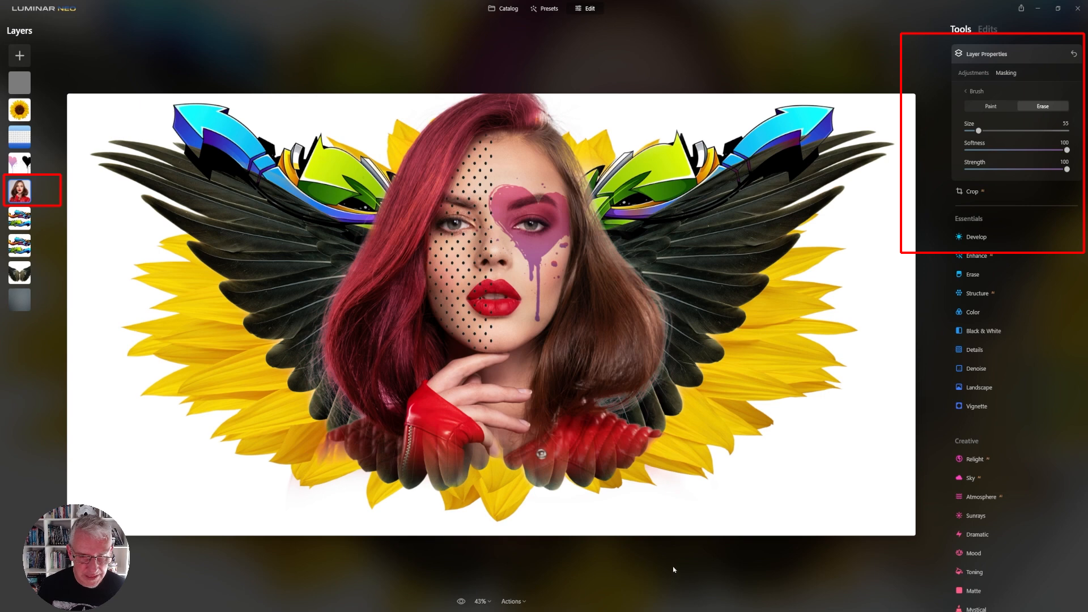
pyautogui.moveTo(308, 445)
pyautogui.mouseDown()
pyautogui.moveTo(290, 472)
pyautogui.moveTo(284, 501)
pyautogui.moveTo(292, 461)
pyautogui.moveTo(294, 509)
pyautogui.moveTo(321, 484)
pyautogui.moveTo(308, 458)
pyautogui.moveTo(277, 481)
pyautogui.moveTo(191, 477)
pyautogui.moveTo(304, 488)
pyautogui.moveTo(321, 466)
pyautogui.moveTo(314, 457)
pyautogui.moveTo(334, 457)
pyautogui.moveTo(365, 528)
pyautogui.mouseUp()
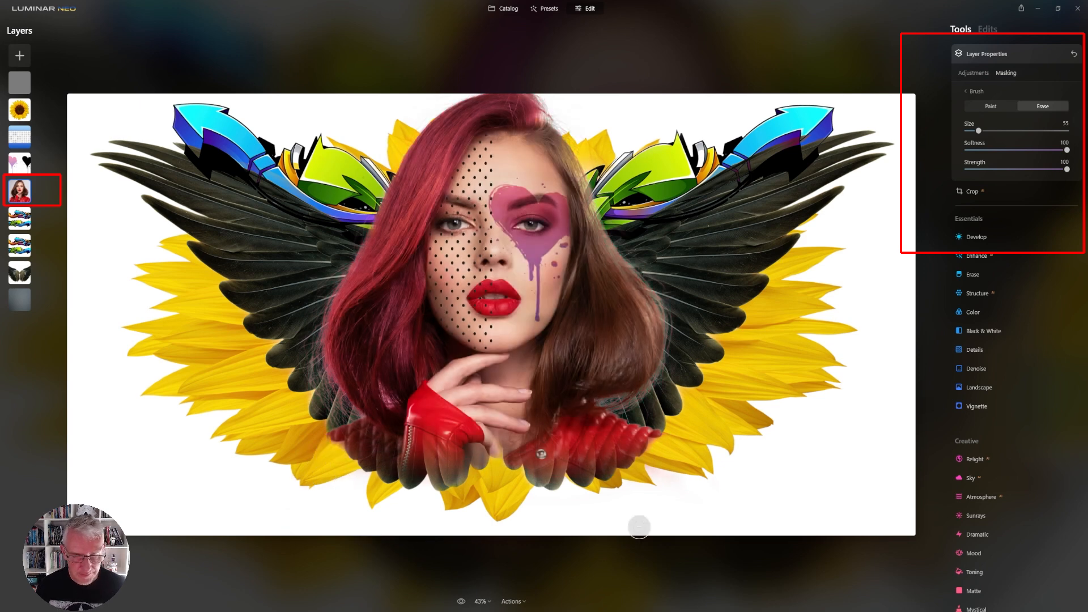
# Erase the red fringe around the sleeve on the image's right side, refining it with the brush size at 18
pyautogui.hotkey('ctrl', '=')
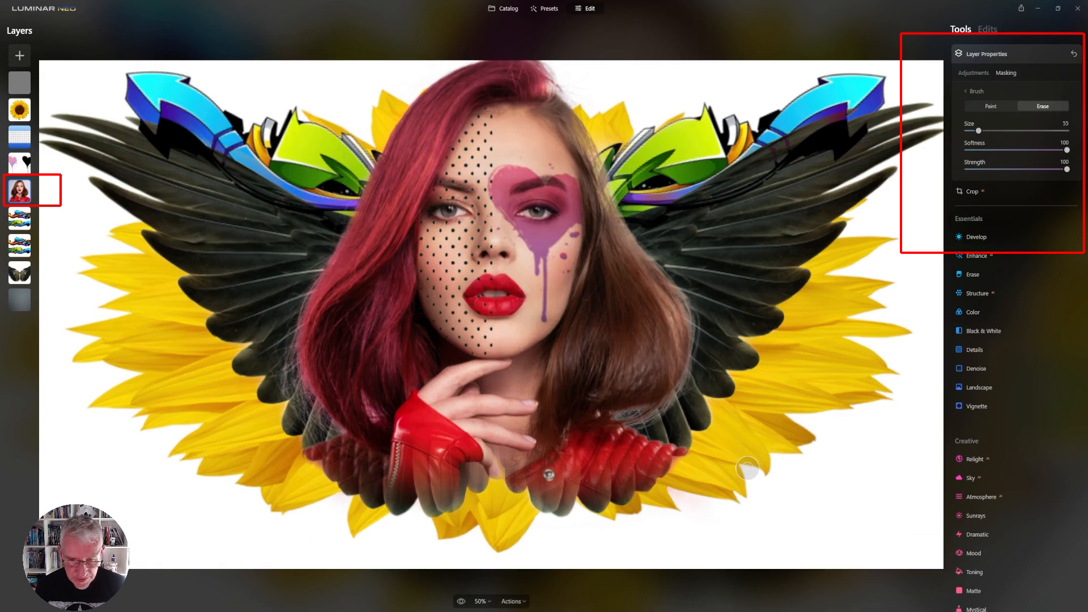
pyautogui.hotkey('ctrl', '=')
pyautogui.hotkey('ctrl', '=')
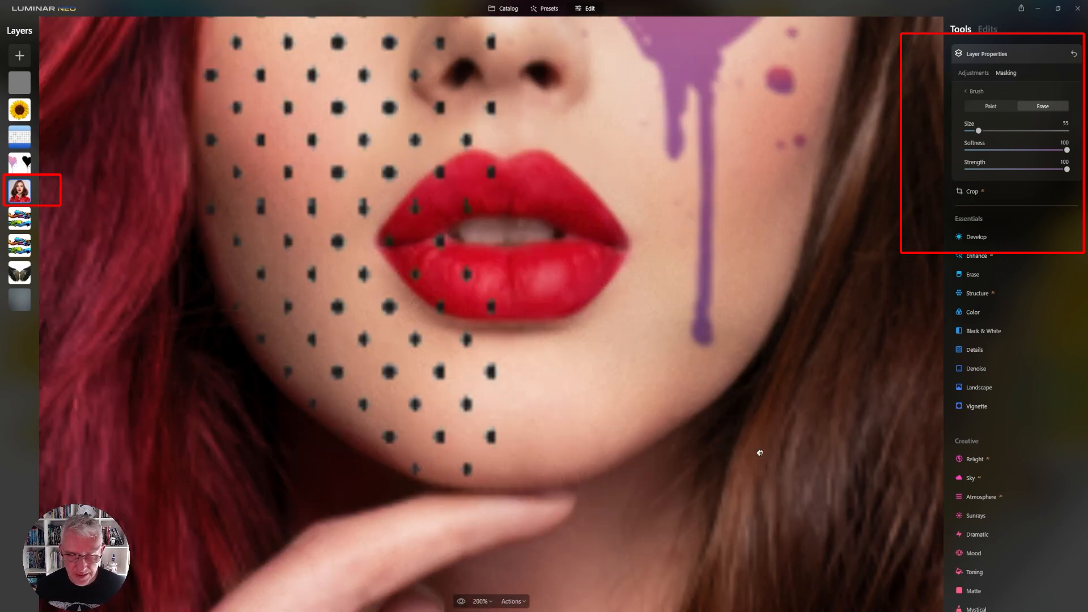
pyautogui.moveTo(769, 457); pyautogui.dragTo(408, 87)
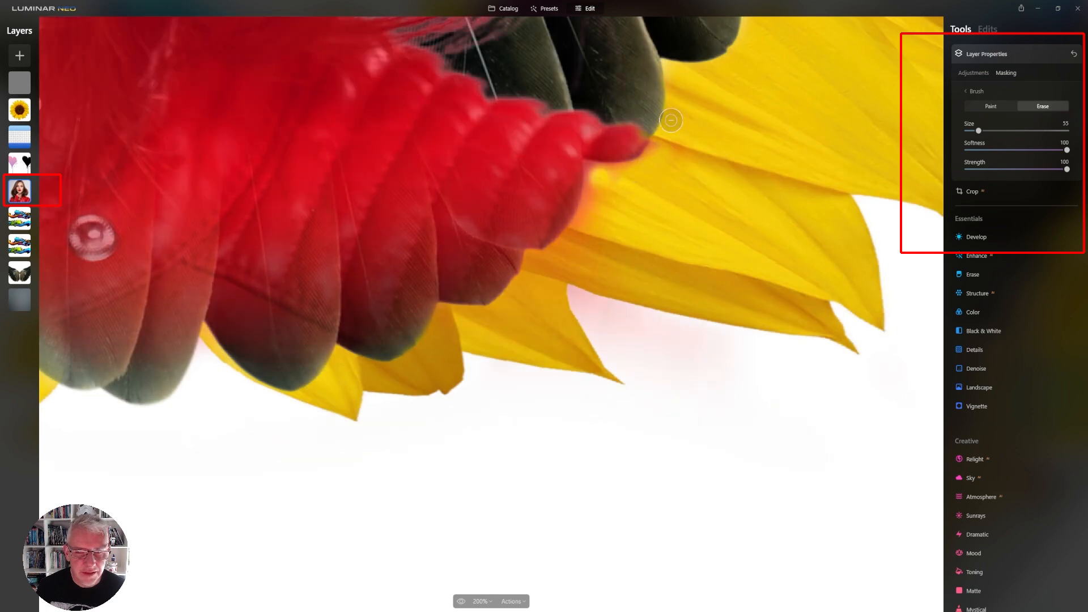
pyautogui.moveTo(602, 179); pyautogui.dragTo(571, 301)
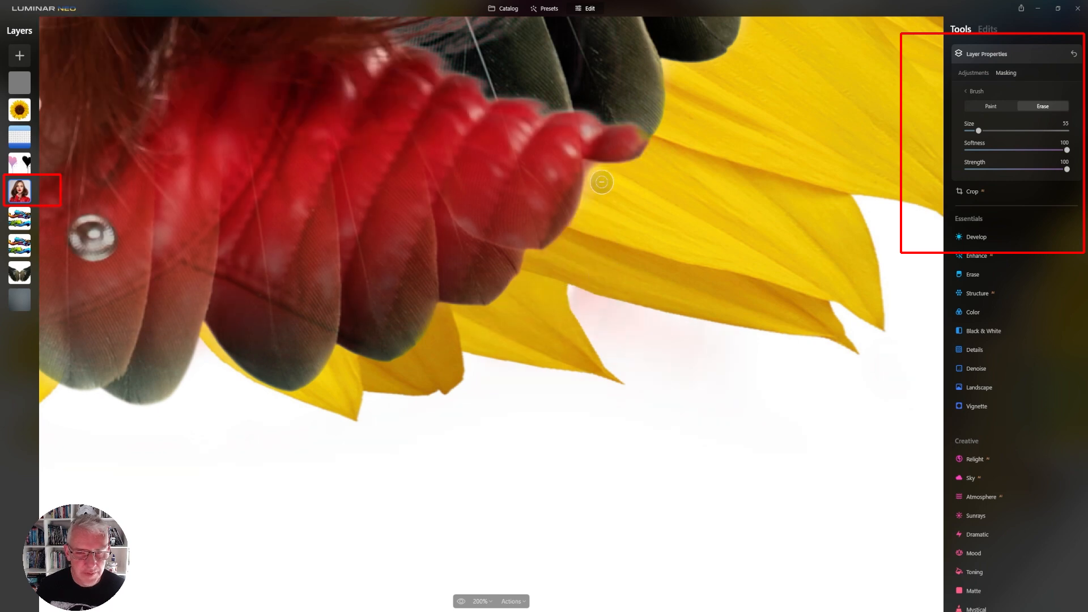
pyautogui.moveTo(979, 130); pyautogui.dragTo(969, 131)
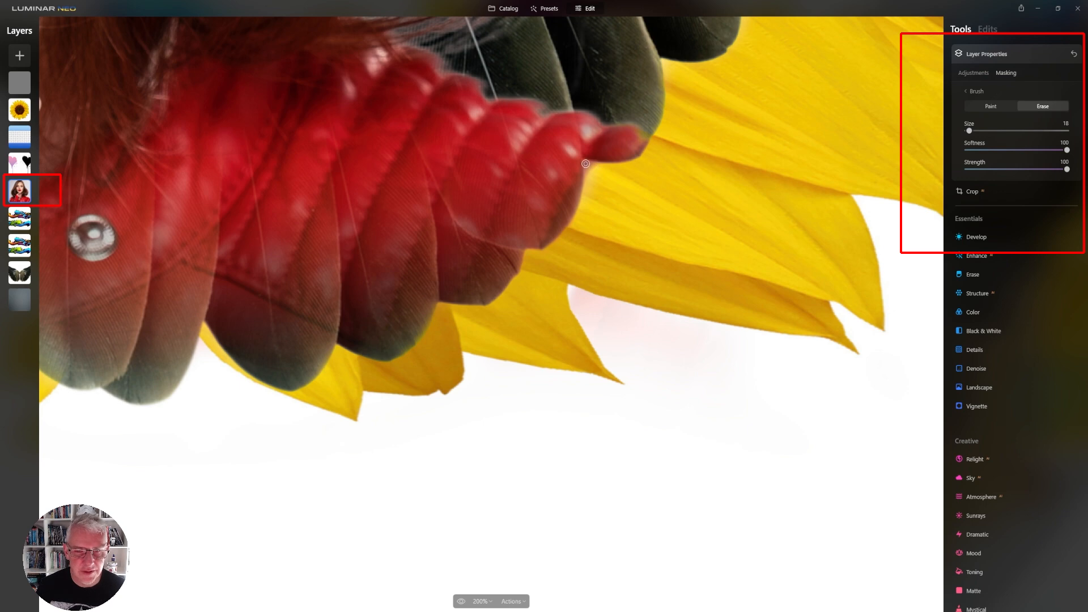
pyautogui.moveTo(586, 165)
pyautogui.mouseDown()
pyautogui.moveTo(604, 167)
pyautogui.moveTo(590, 166)
pyautogui.moveTo(590, 234)
pyautogui.mouseUp()
# Erase the red fringe around the sleeve on the image's left side, enlarging the brush to size 42
pyautogui.moveTo(224, 331)
pyautogui.mouseDown()
pyautogui.moveTo(598, 380)
pyautogui.moveTo(960, 372)
pyautogui.mouseUp()
pyautogui.moveTo(485, 300); pyautogui.dragTo(574, 417)
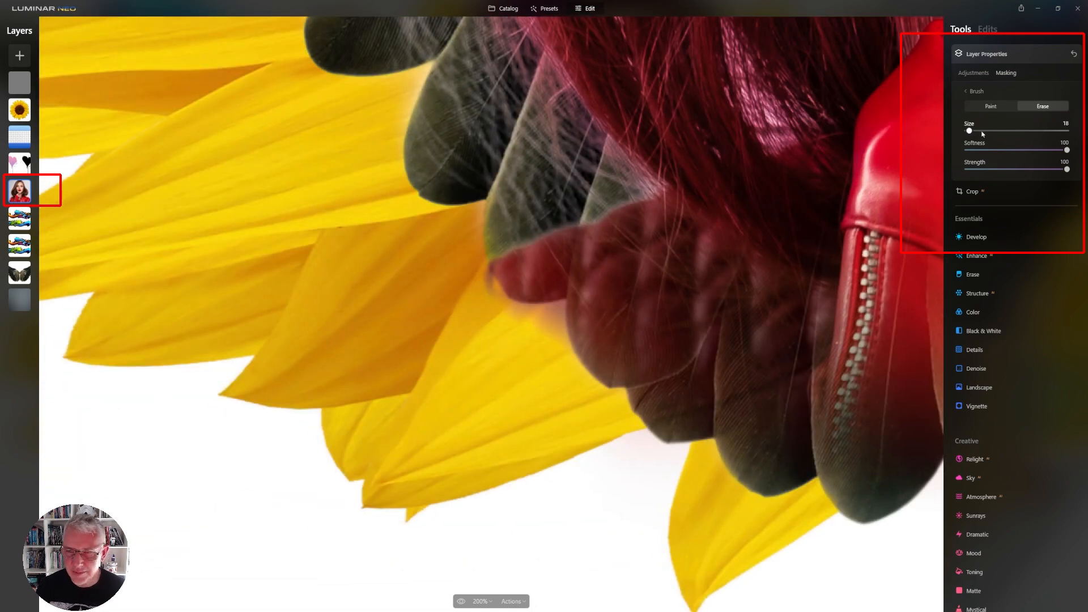
pyautogui.moveTo(969, 131); pyautogui.dragTo(975, 131)
pyautogui.moveTo(499, 308)
pyautogui.mouseDown()
pyautogui.moveTo(479, 270)
pyautogui.moveTo(494, 302)
pyautogui.moveTo(476, 275)
pyautogui.moveTo(452, 305)
pyautogui.moveTo(467, 286)
pyautogui.moveTo(499, 312)
pyautogui.moveTo(556, 312)
pyautogui.moveTo(566, 356)
pyautogui.moveTo(559, 307)
pyautogui.moveTo(466, 307)
pyautogui.moveTo(491, 332)
pyautogui.mouseUp()
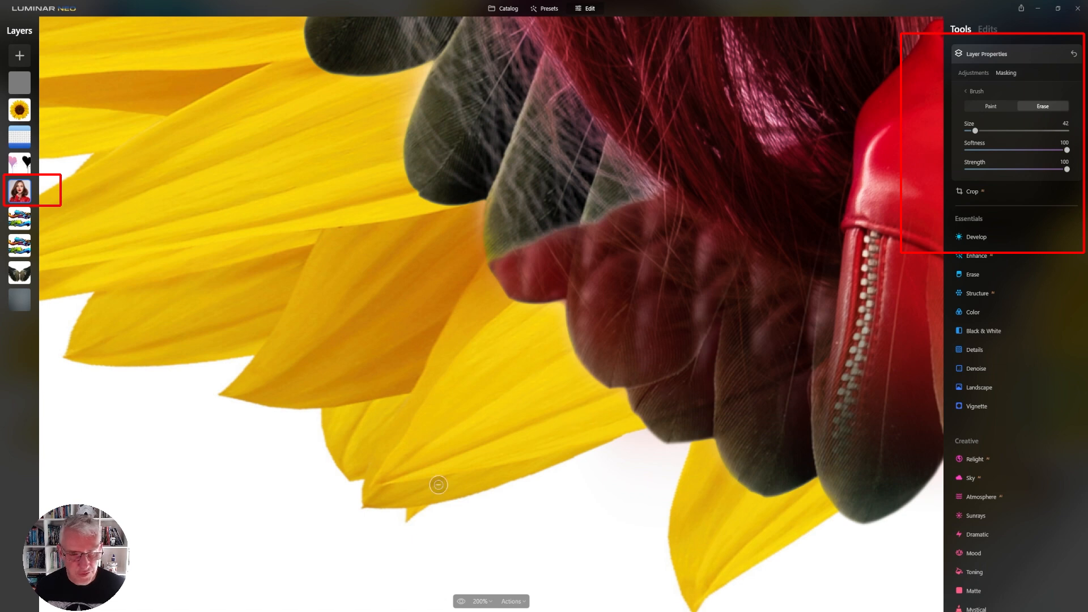
pyautogui.click(491, 601)
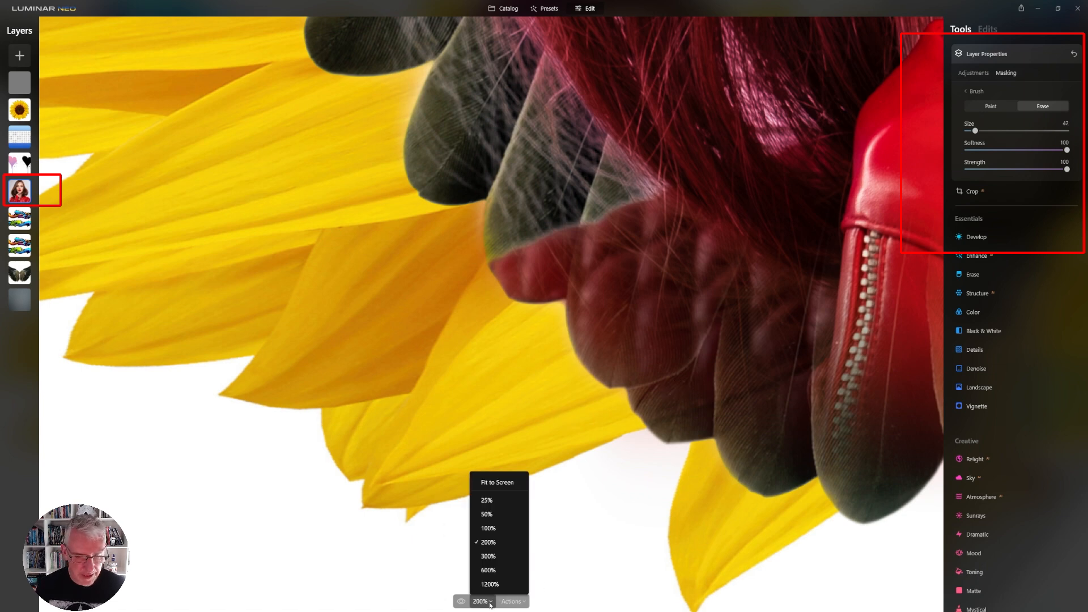
pyautogui.click(497, 480)
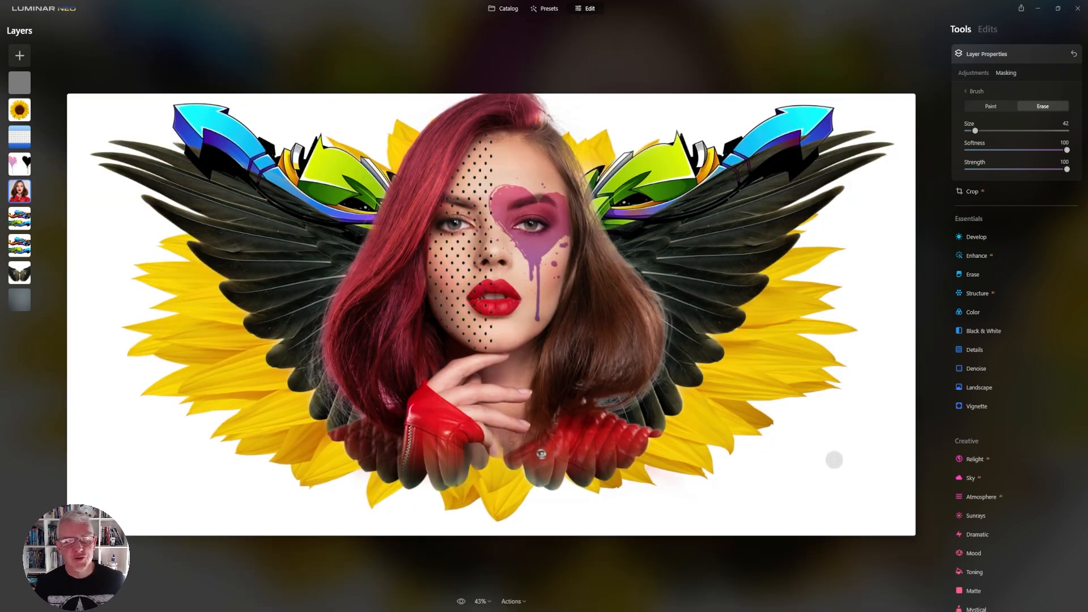
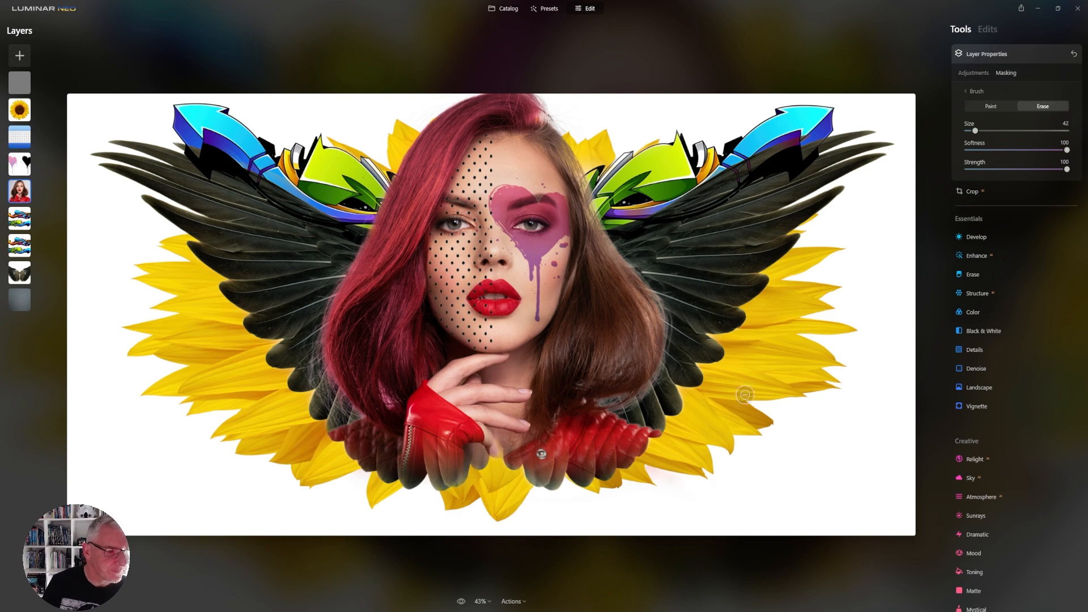
# Add the black splatter image as a layer at 100 opacity, try the Screen blend mode and settle on Multiply
pyautogui.click(19, 55)
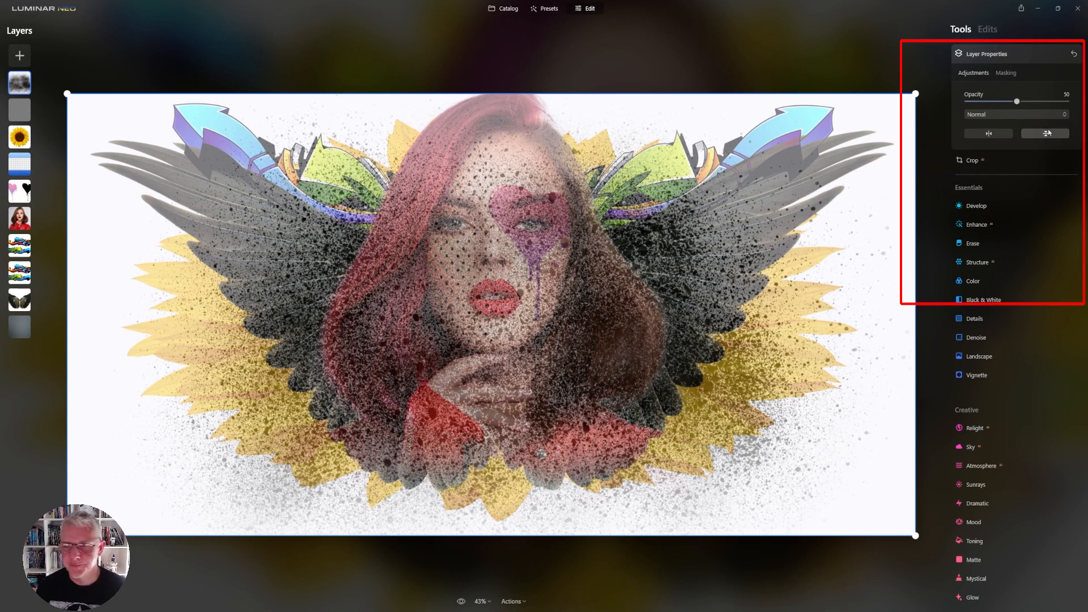
pyautogui.moveTo(1049, 104); pyautogui.dragTo(1069, 102)
pyautogui.click(1014, 114)
pyautogui.click(1007, 202)
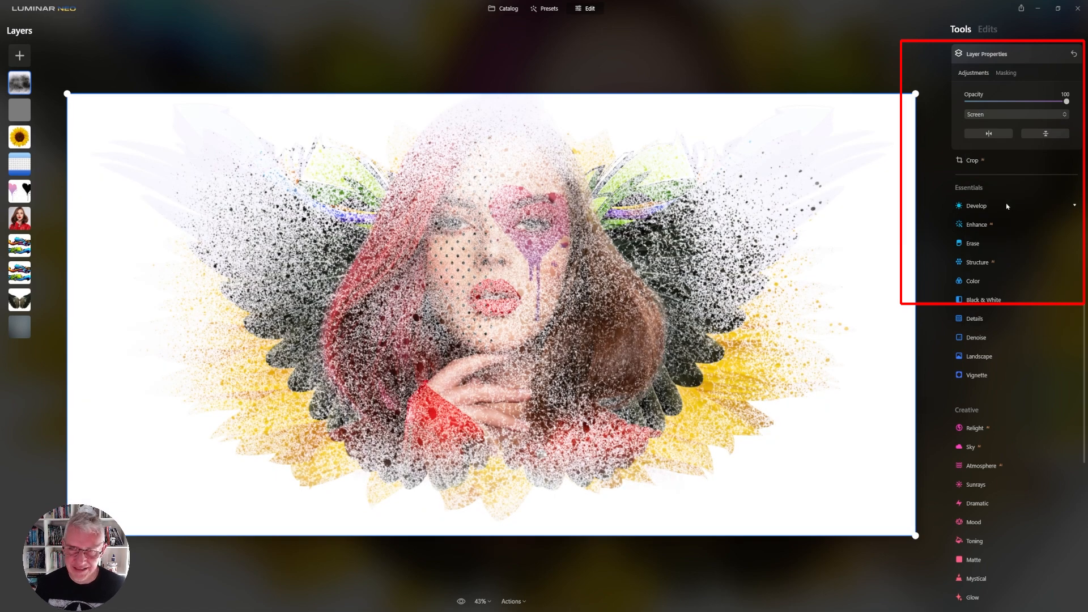
pyautogui.click(1011, 114)
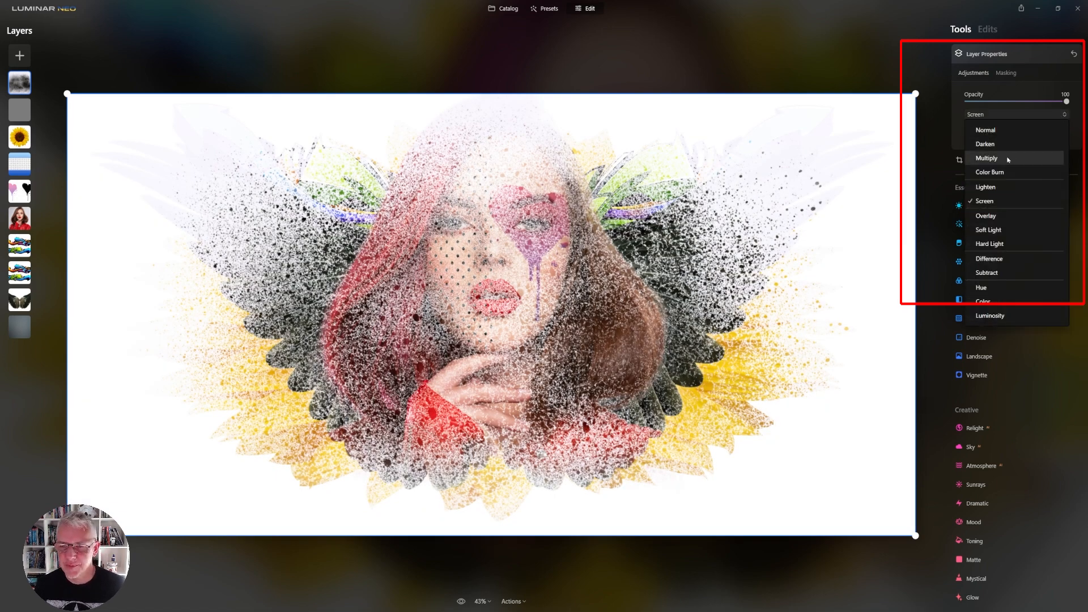
pyautogui.click(1008, 159)
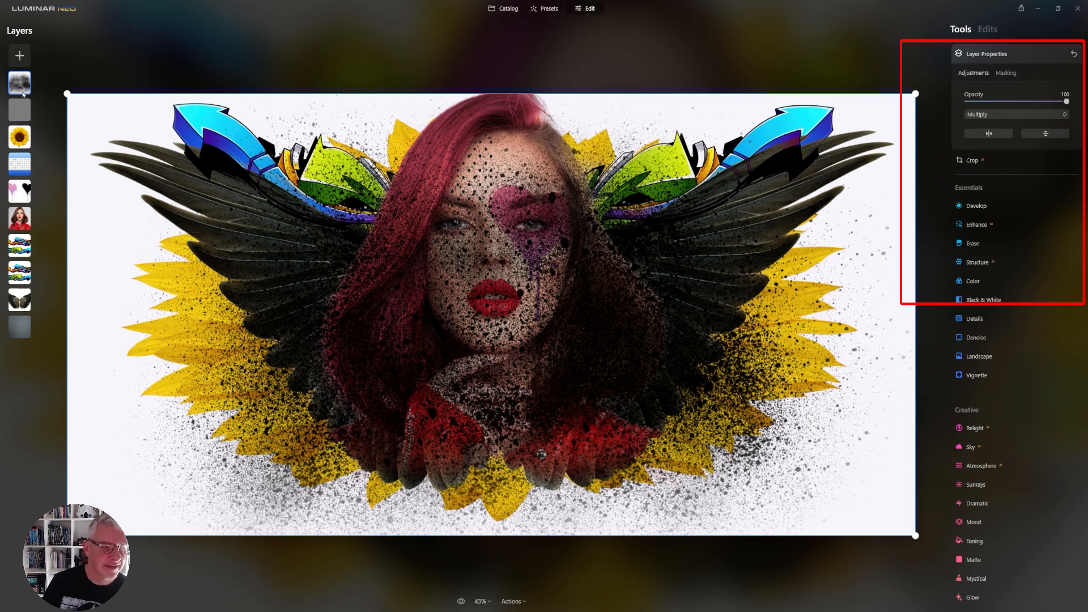
# Move the splatter layer beneath the graffiti arrows, directly above the wings, and set its opacity to 92
pyautogui.moveTo(21, 88); pyautogui.dragTo(30, 278)
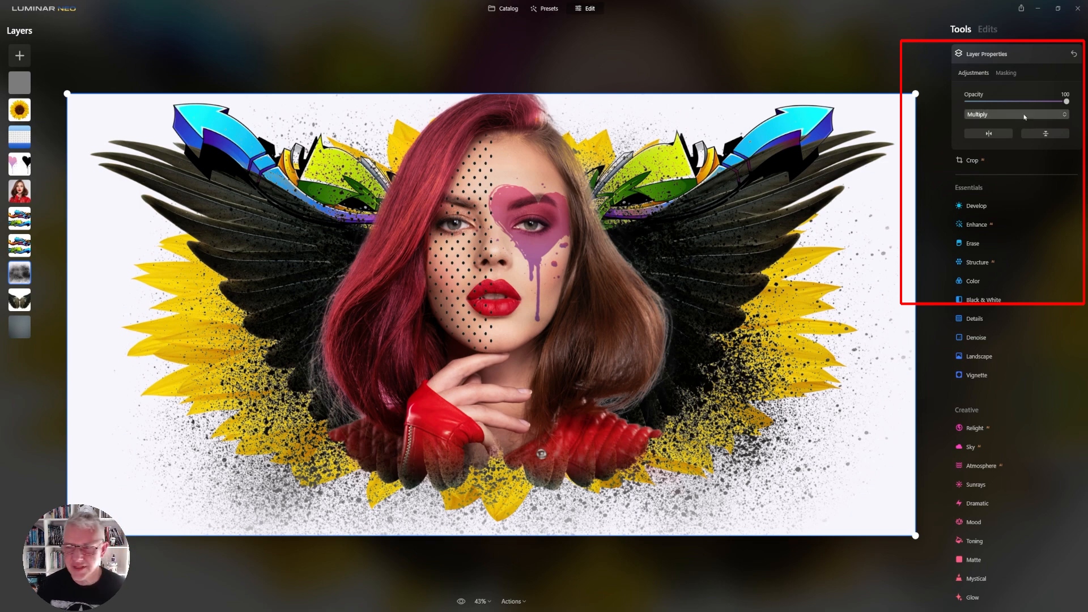
pyautogui.moveTo(1066, 102); pyautogui.dragTo(1059, 101)
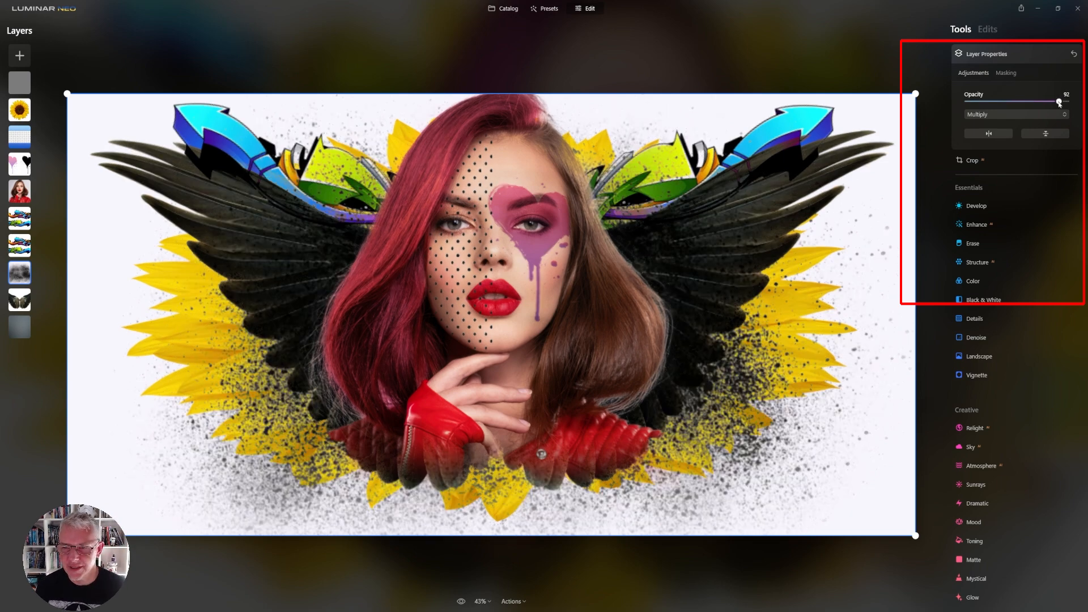
# Develop the splatter layer with smart contrast 52 and blacks -18, and set its opacity to 82
pyautogui.click(993, 207)
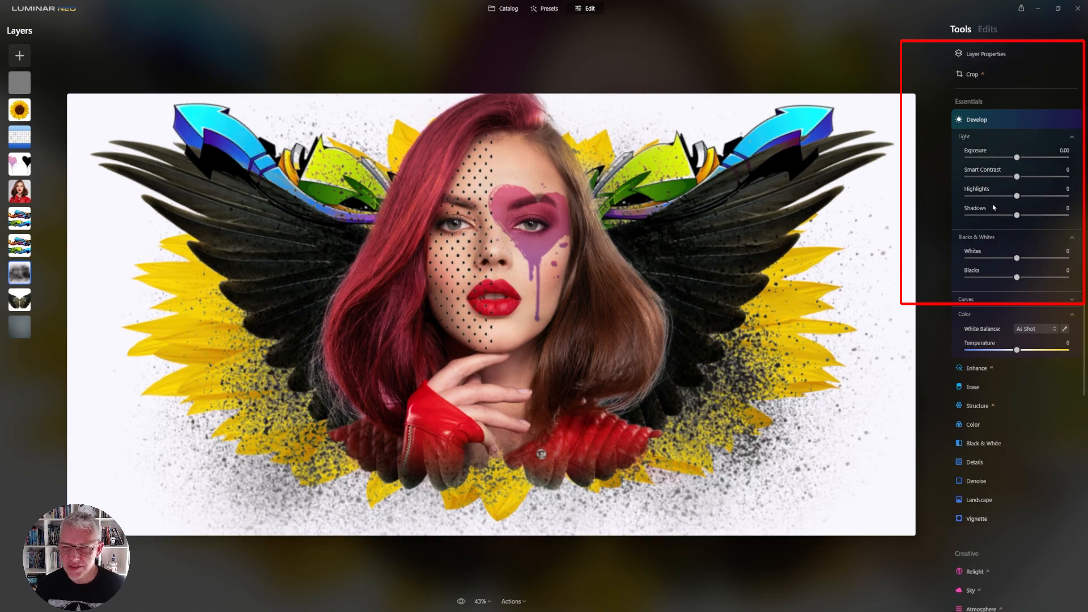
pyautogui.moveTo(1017, 160); pyautogui.dragTo(990, 160)
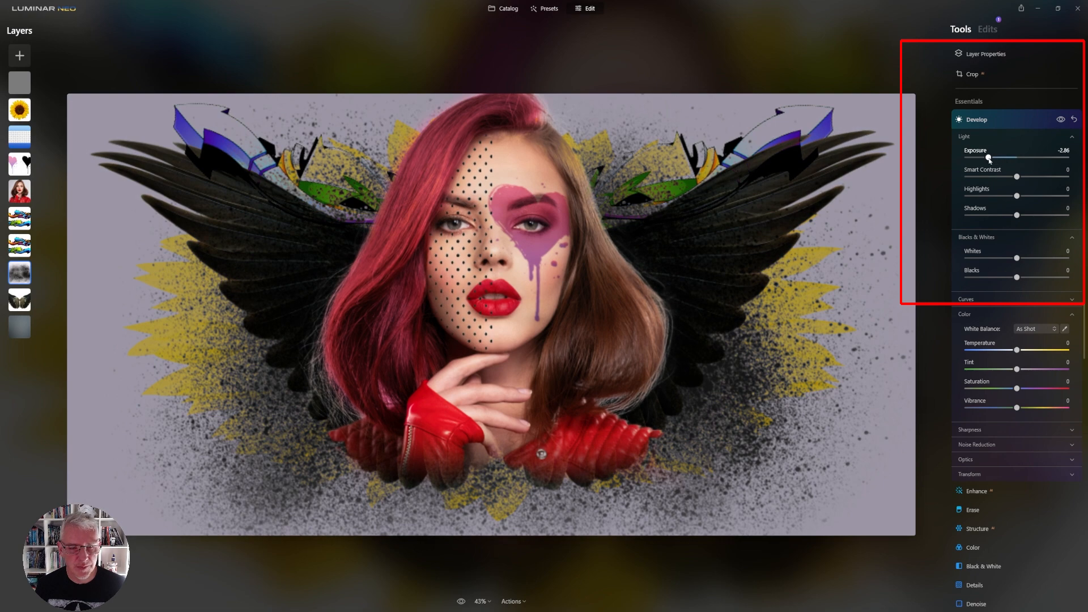
pyautogui.doubleClick(989, 158)
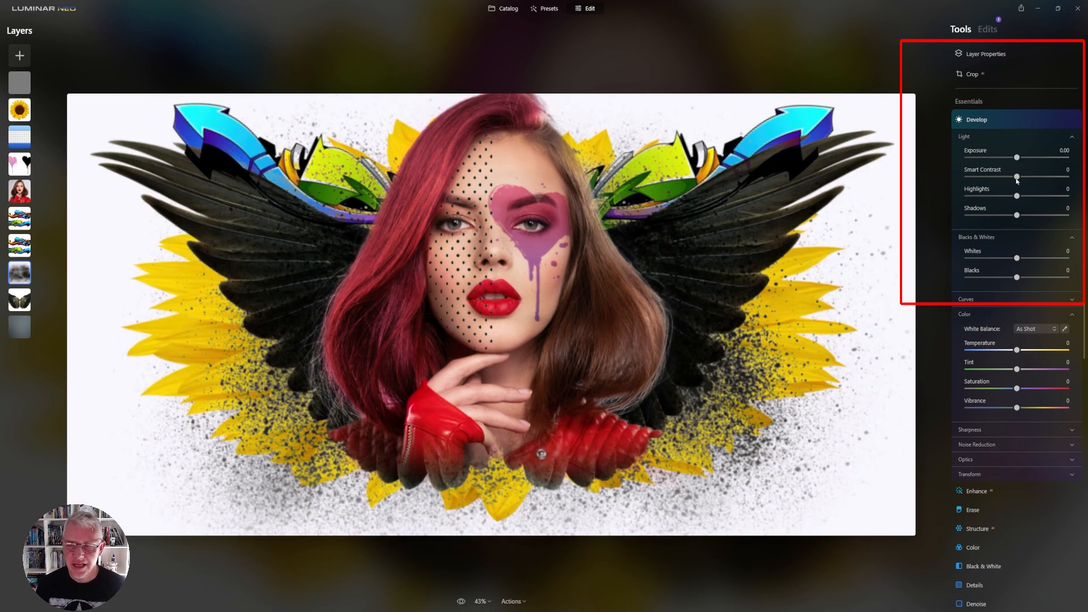
pyautogui.moveTo(1017, 177); pyautogui.dragTo(1039, 180)
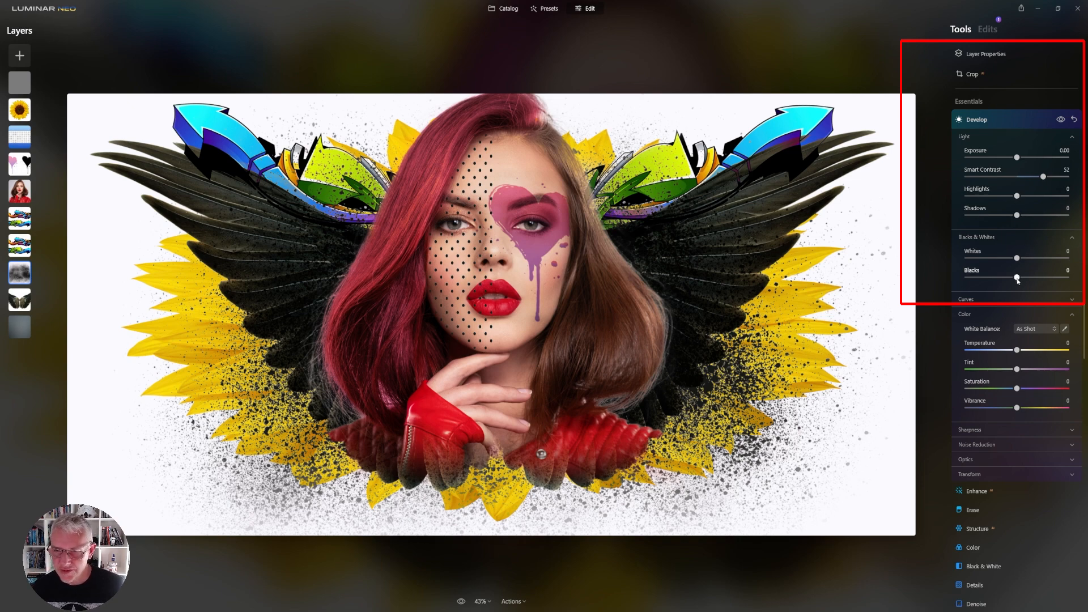
pyautogui.moveTo(1018, 281); pyautogui.dragTo(1015, 281)
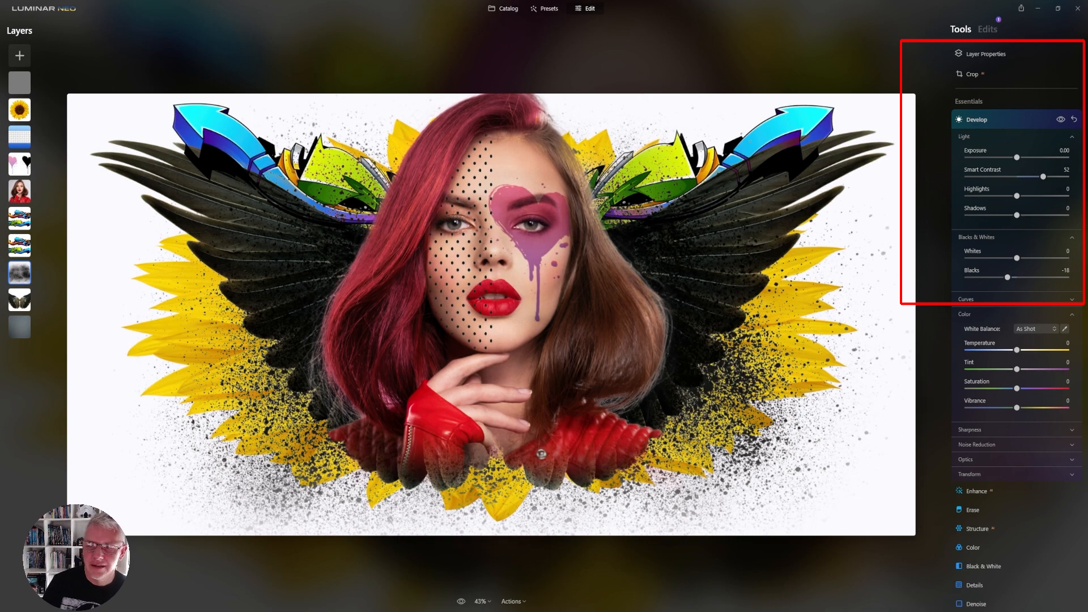
pyautogui.click(1014, 54)
pyautogui.moveTo(1069, 102); pyautogui.dragTo(1055, 102)
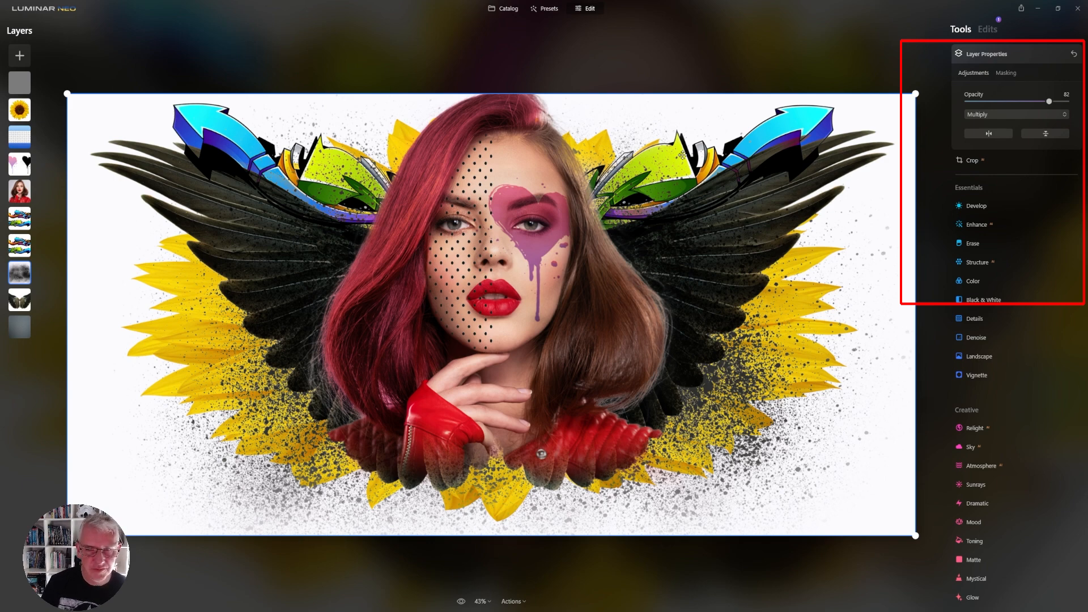
# Mask the splatter layer with an enlarged erase brush, removing the splatter that covers the graffiti arrows
pyautogui.click(1006, 72)
pyautogui.click(977, 95)
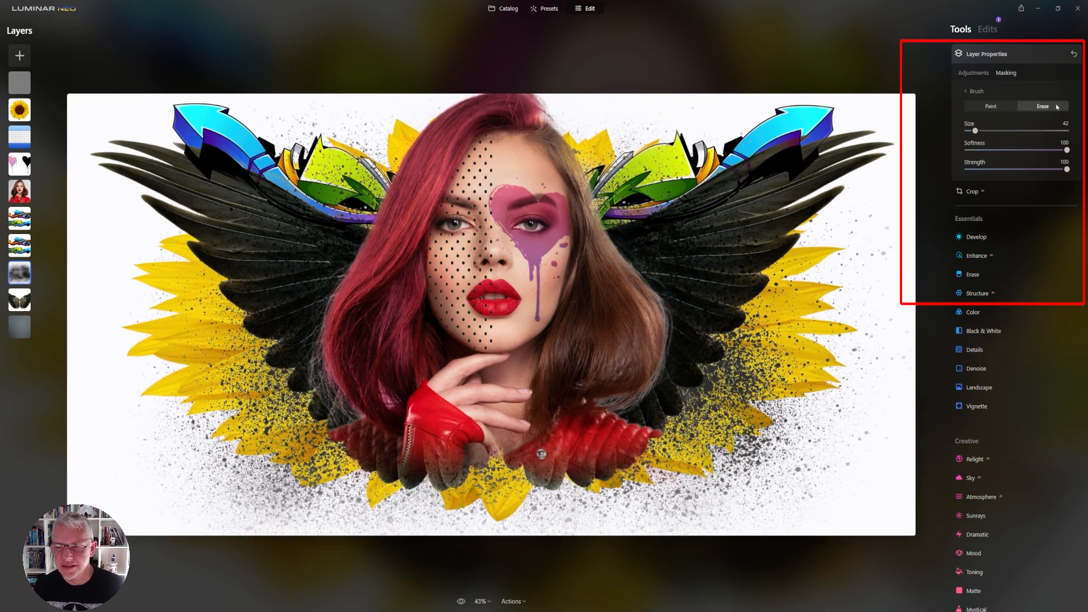
pyautogui.moveTo(975, 130); pyautogui.dragTo(992, 131)
pyautogui.moveTo(536, 179)
pyautogui.mouseDown()
pyautogui.moveTo(620, 91)
pyautogui.moveTo(624, 190)
pyautogui.moveTo(638, 191)
pyautogui.moveTo(615, 193)
pyautogui.mouseUp()
# Erase the splatter over the sunflower's lower central and lower left petals, enlarging the brush to size 400
pyautogui.scroll(9, 501, 500)
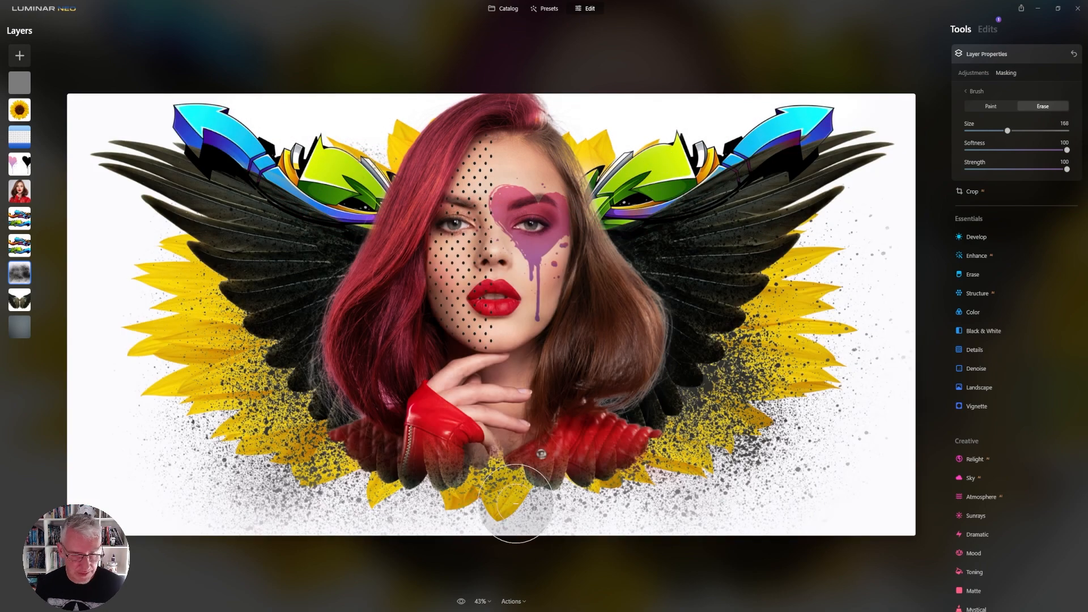
pyautogui.scroll(4, 501, 497)
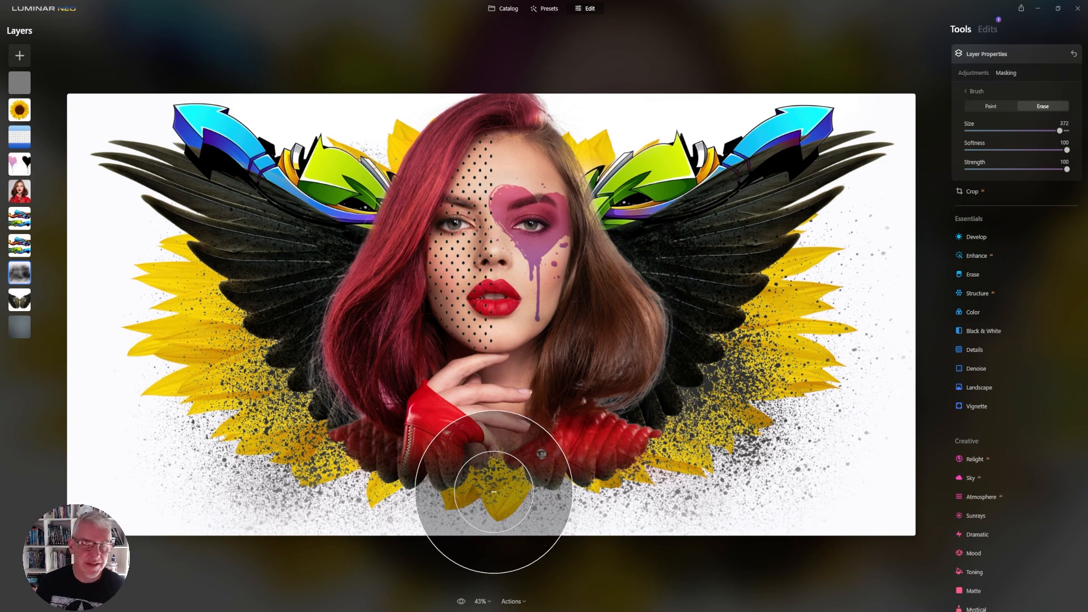
pyautogui.moveTo(494, 492); pyautogui.dragTo(498, 492)
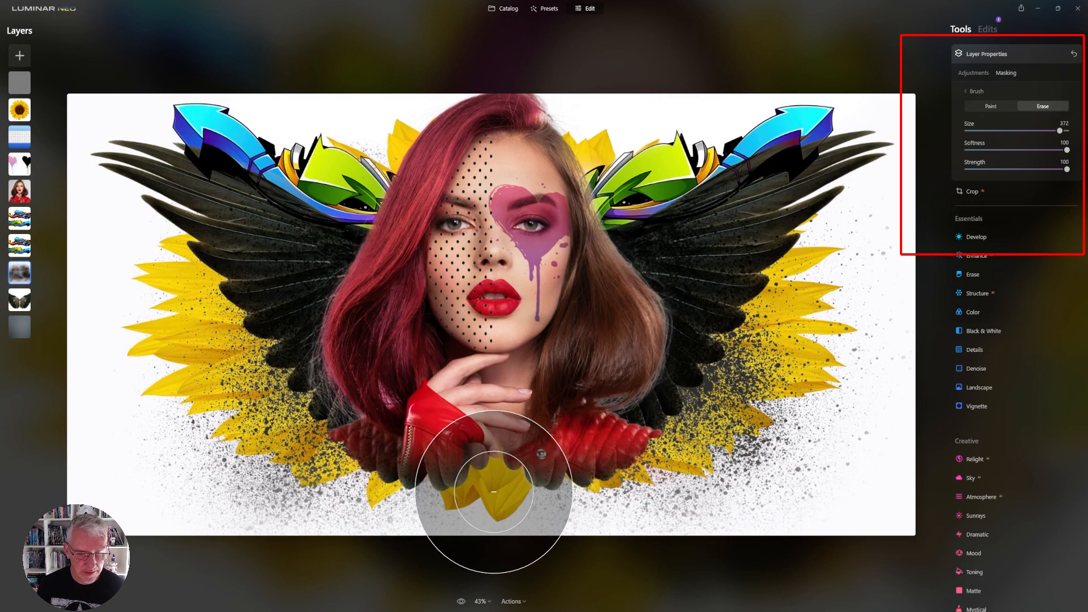
pyautogui.scroll(2, 497, 492)
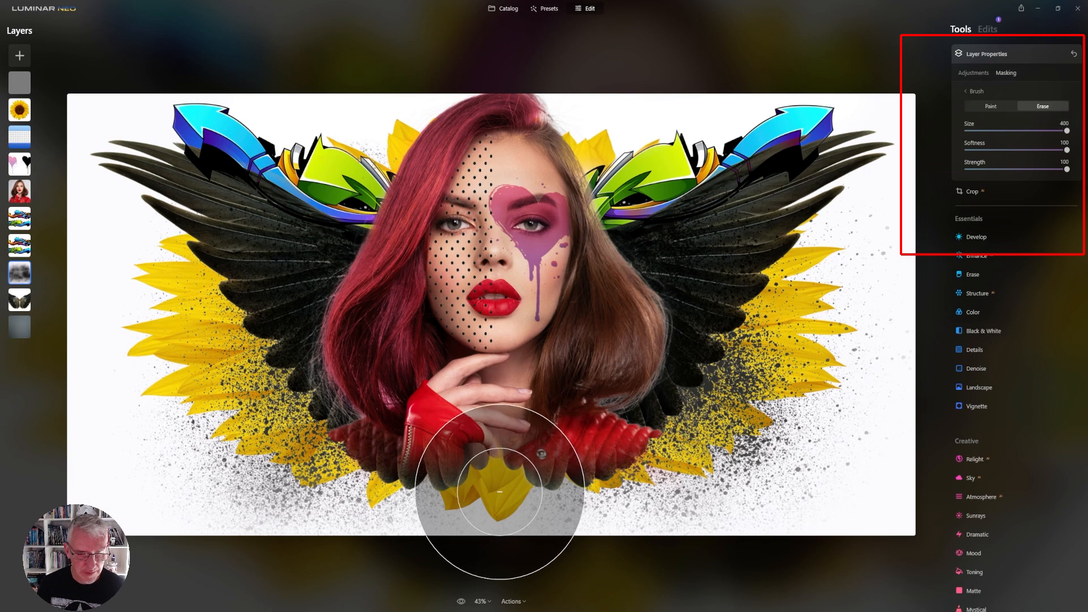
pyautogui.moveTo(496, 492); pyautogui.dragTo(430, 500)
pyautogui.click(429, 501)
pyautogui.click(404, 525)
pyautogui.click(394, 535)
pyautogui.moveTo(370, 530); pyautogui.dragTo(340, 535)
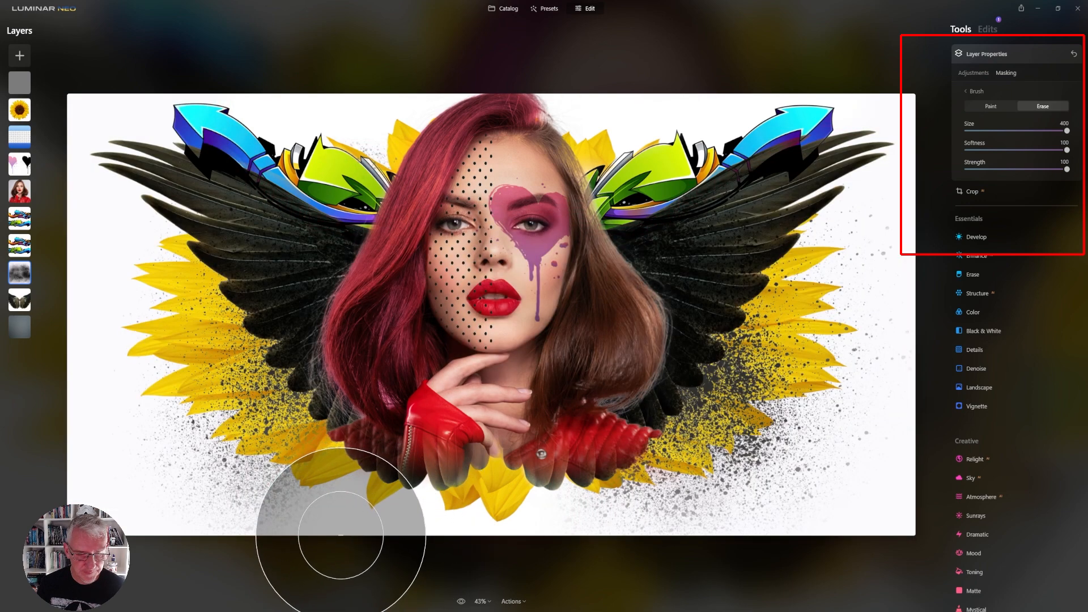
pyautogui.click(340, 535)
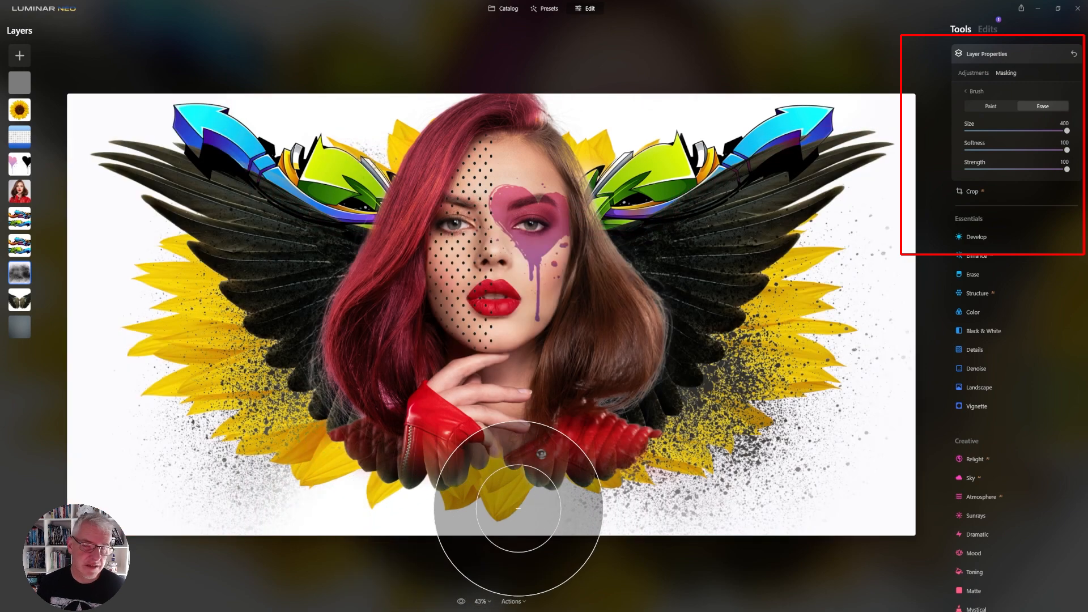
# Erase the splatter over the lower right petals and below the flower, reducing the brush size to 304
pyautogui.moveTo(537, 505); pyautogui.dragTo(596, 517)
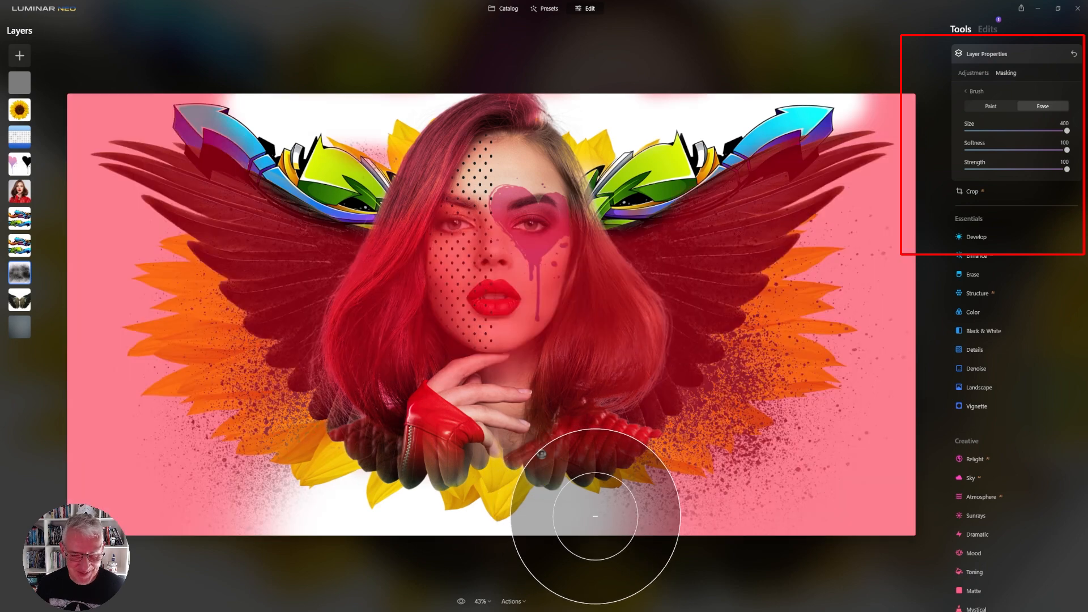
pyautogui.click(595, 517)
pyautogui.press('[')
pyautogui.press('[')
pyautogui.press('[')
pyautogui.press('[')
pyautogui.press('[')
pyautogui.press('[')
pyautogui.press('[')
pyautogui.press('[')
pyautogui.press('[')
pyautogui.press('[')
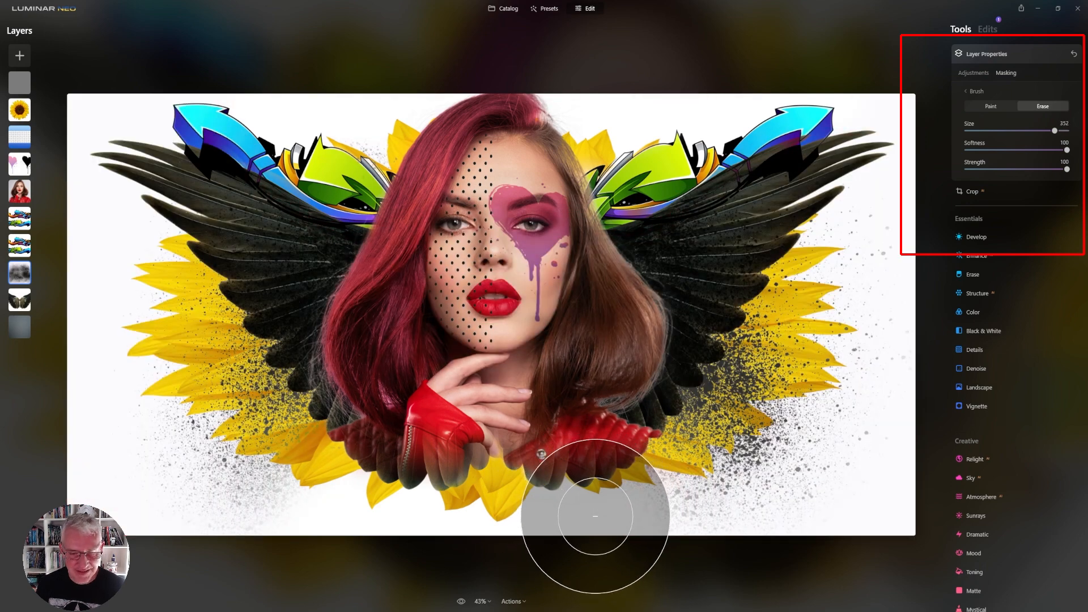
pyautogui.moveTo(610, 512); pyautogui.dragTo(694, 543)
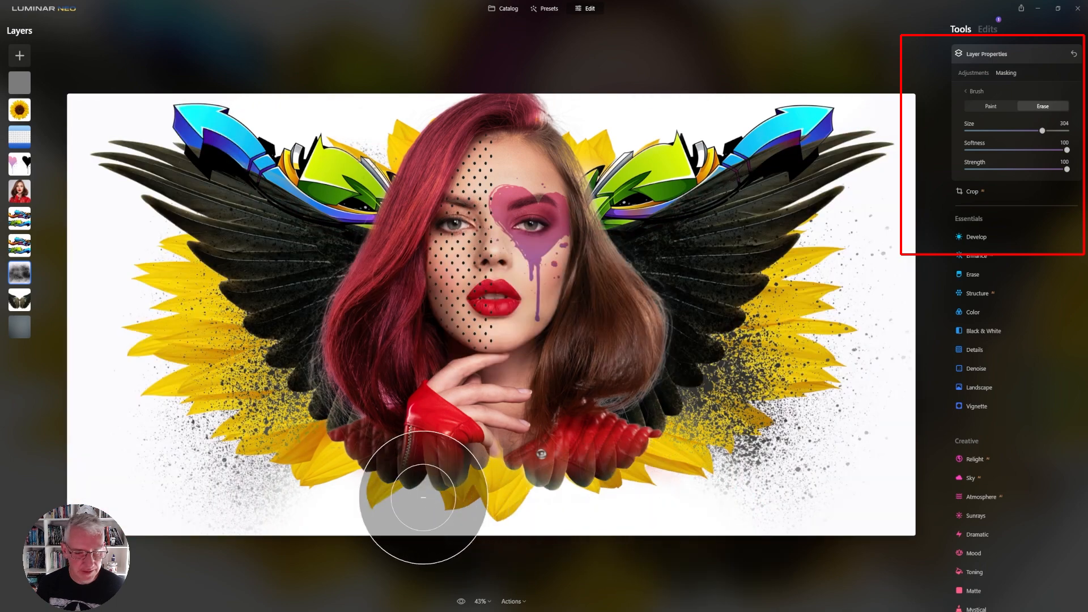
pyautogui.moveTo(358, 510); pyautogui.dragTo(177, 578)
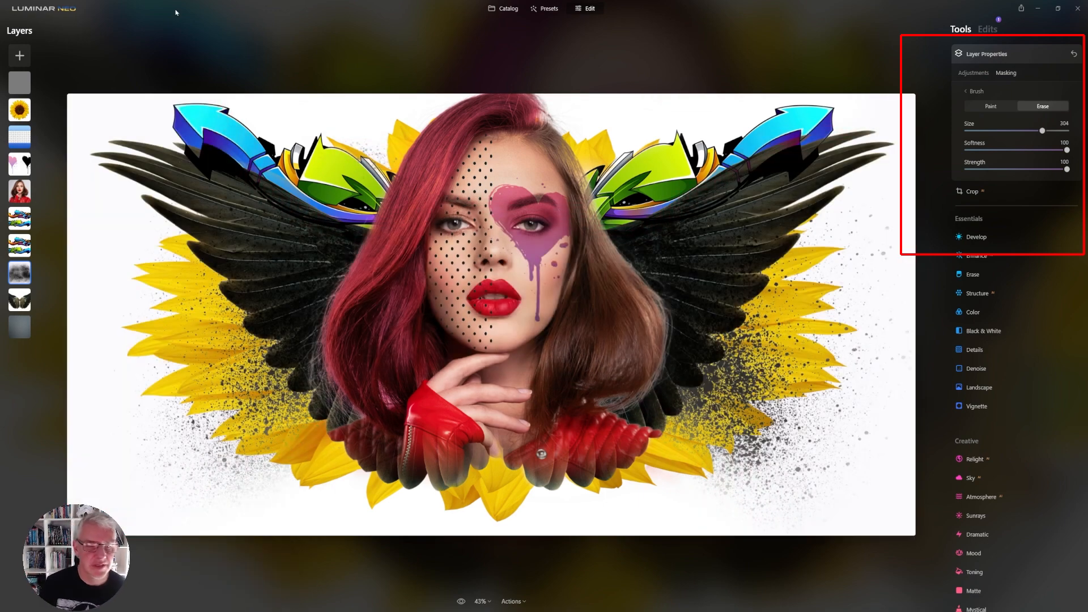
# Erase the remaining splatter around the upper hair and the graffiti arrows, reducing the brush size to 96
pyautogui.moveTo(390, 157)
pyautogui.mouseDown()
pyautogui.moveTo(359, 137)
pyautogui.moveTo(394, 153)
pyautogui.moveTo(350, 126)
pyautogui.moveTo(429, 178)
pyautogui.moveTo(644, 206)
pyautogui.mouseUp()
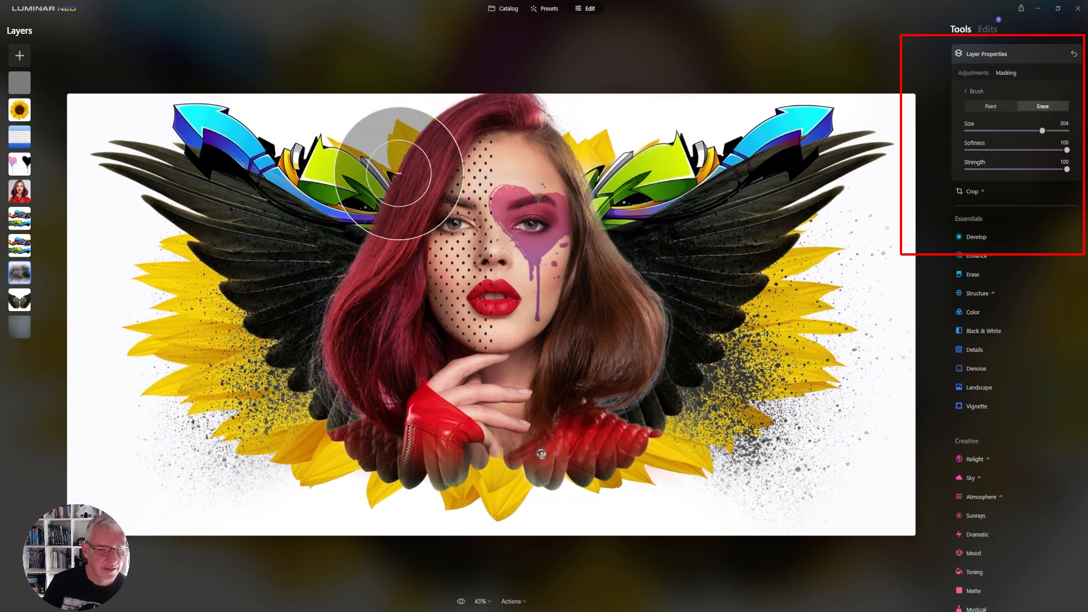
pyautogui.moveTo(365, 126)
pyautogui.mouseDown()
pyautogui.moveTo(361, 172)
pyautogui.moveTo(551, 197)
pyautogui.mouseUp()
pyautogui.moveTo(1042, 131); pyautogui.dragTo(983, 131)
pyautogui.moveTo(362, 173); pyautogui.dragTo(491, 214)
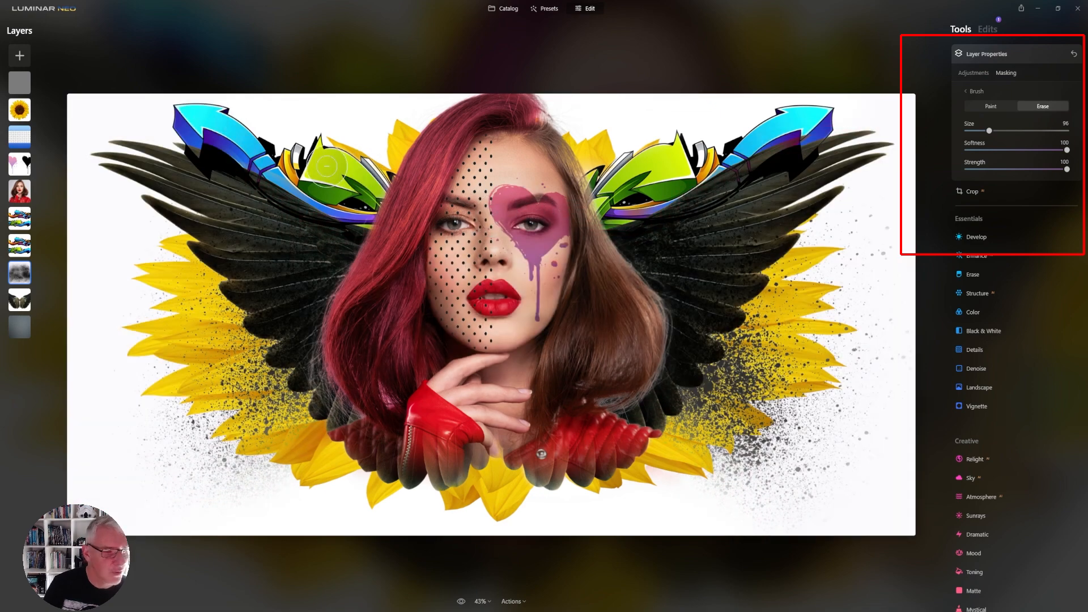
# Try to erase the stray specks beside the right wing through the dot-pattern layer's mask, using brush size 96
pyautogui.click(17, 138)
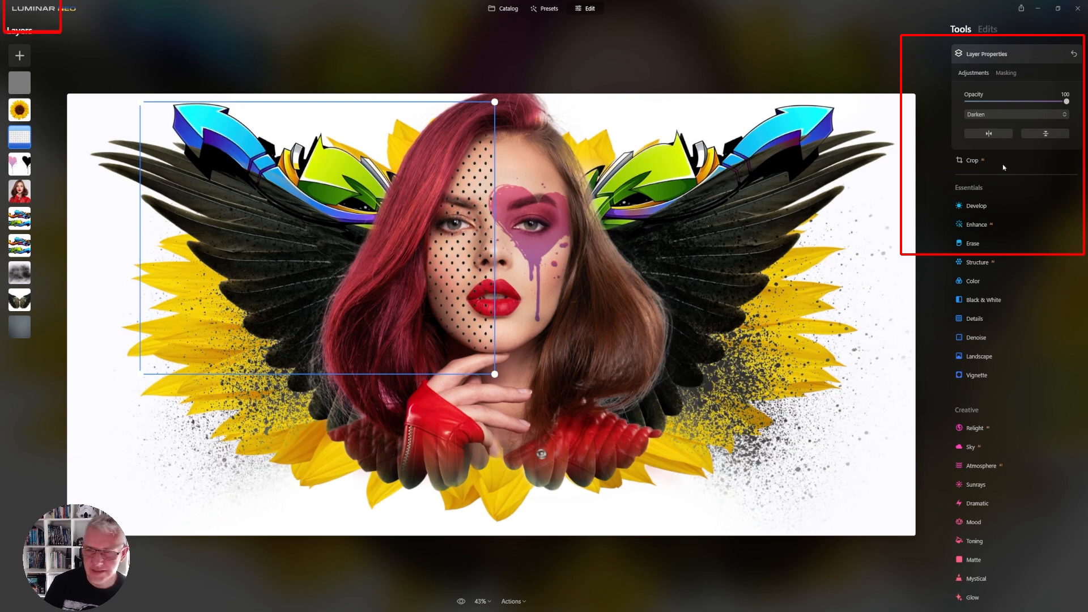
pyautogui.click(1006, 73)
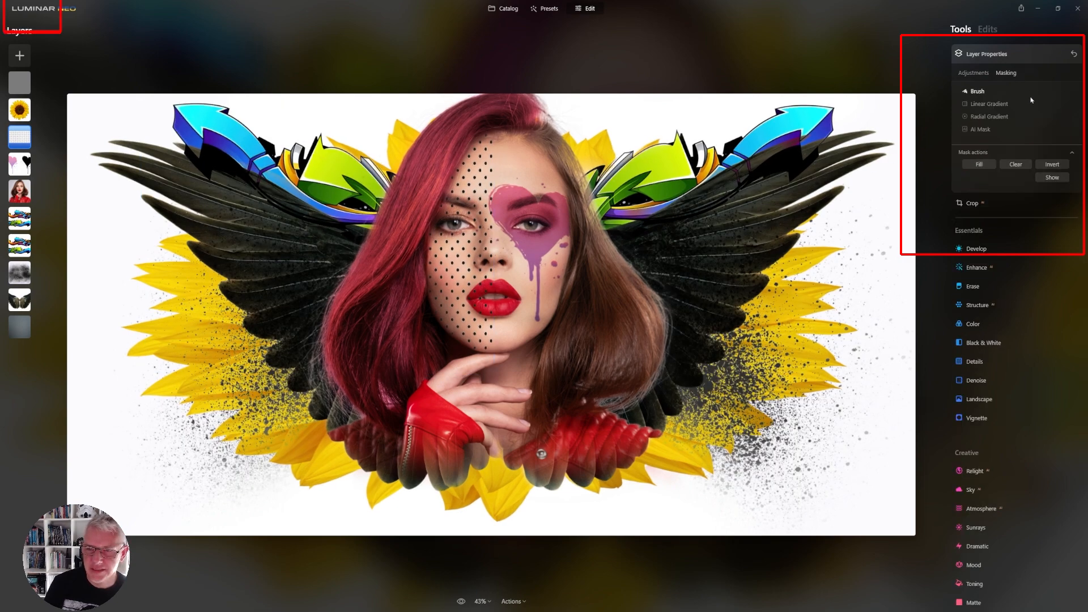
pyautogui.click(989, 94)
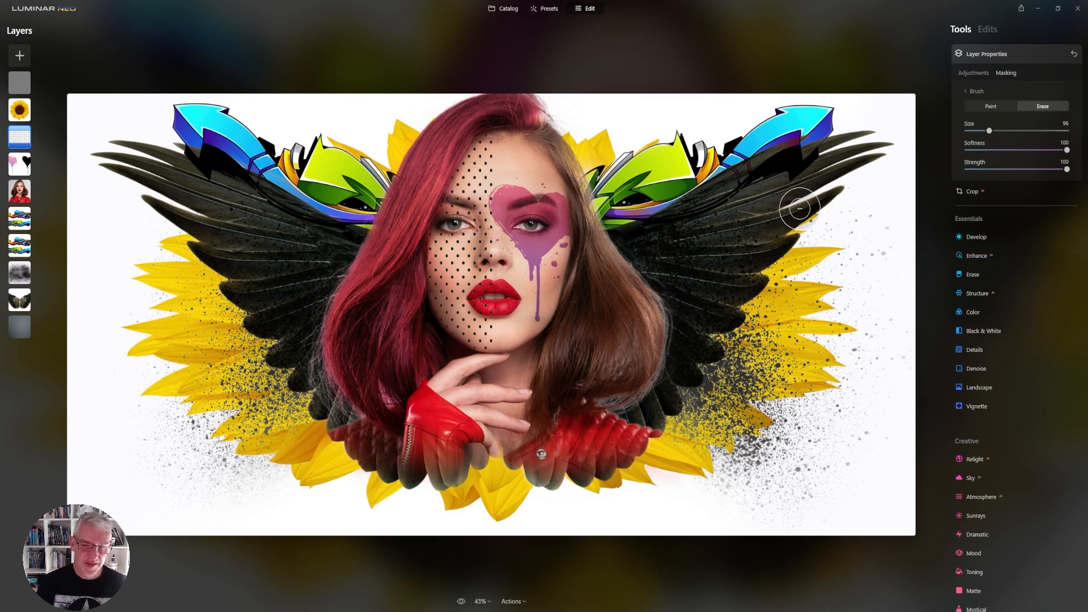
pyautogui.moveTo(854, 253); pyautogui.dragTo(859, 255)
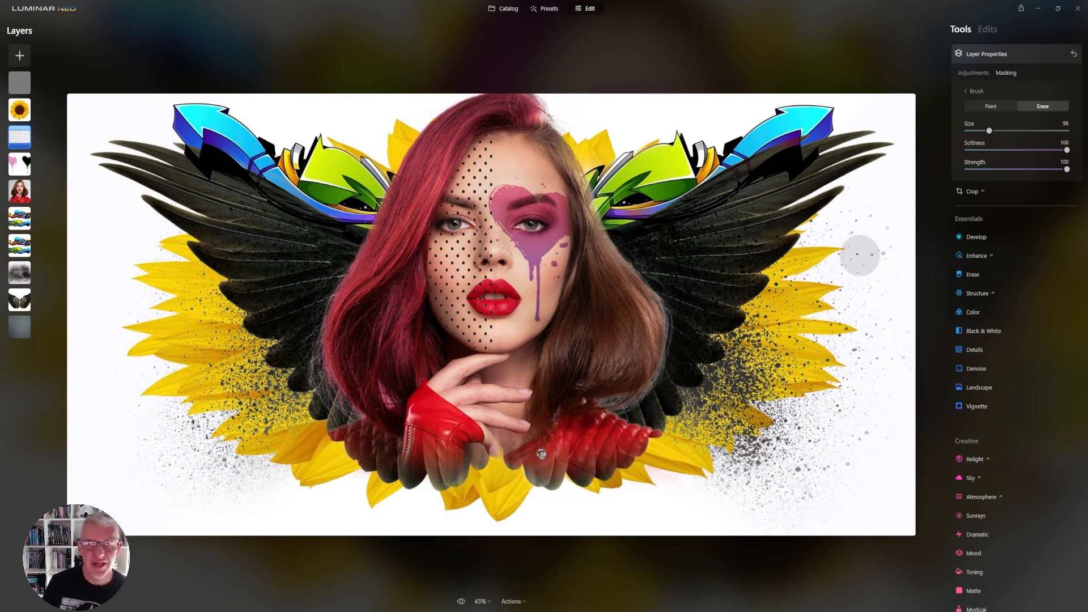
# Add the white vertical and horizontal lines image as a layer, shift it slightly upward and set its opacity to 100
pyautogui.click(20, 57)
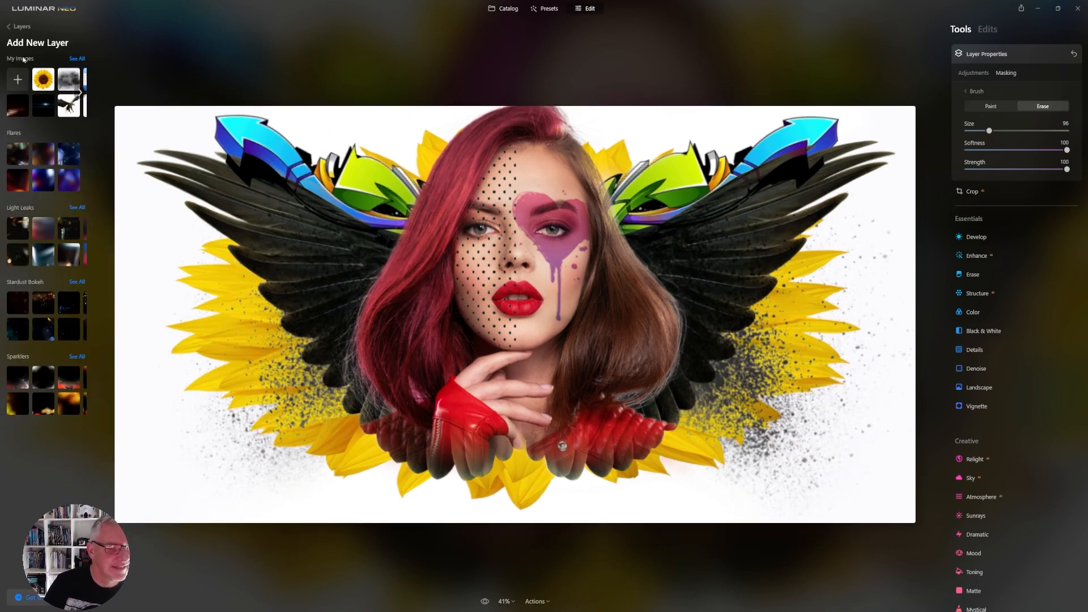
pyautogui.click(79, 59)
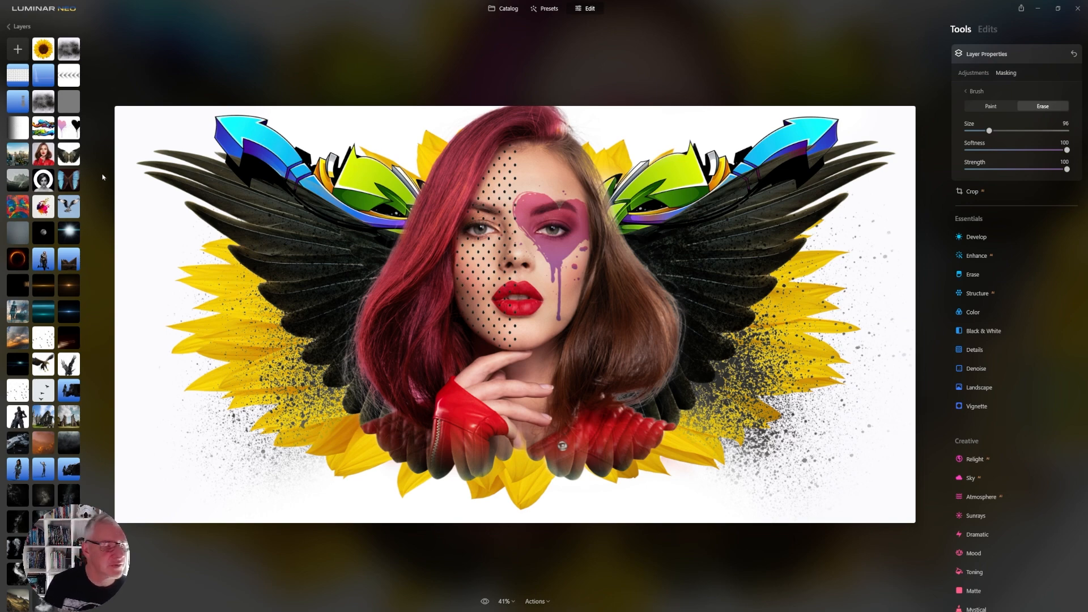
pyautogui.click(44, 81)
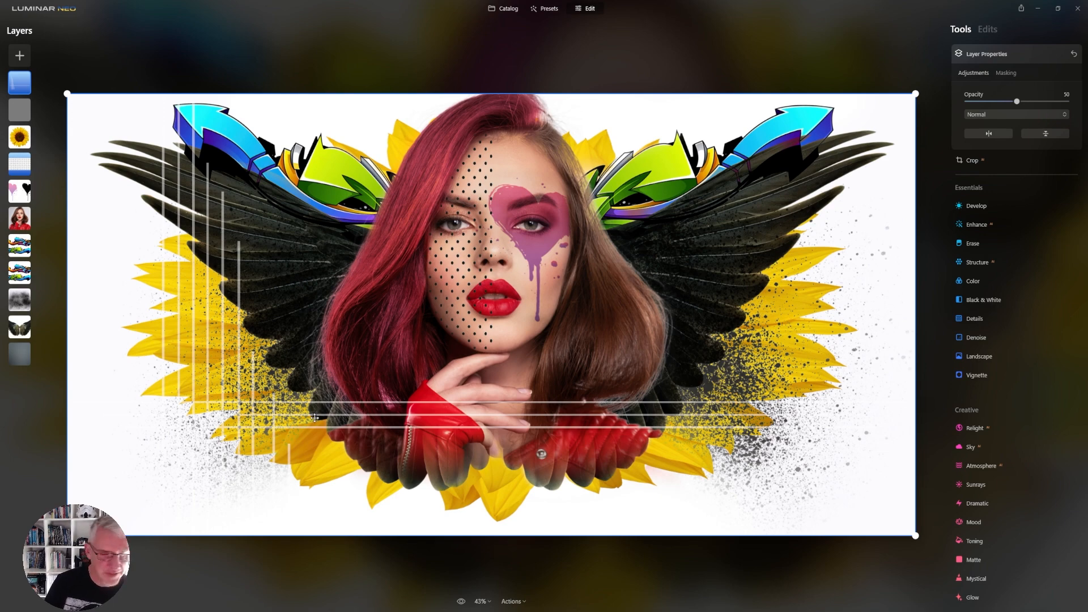
pyautogui.moveTo(316, 415); pyautogui.dragTo(323, 390)
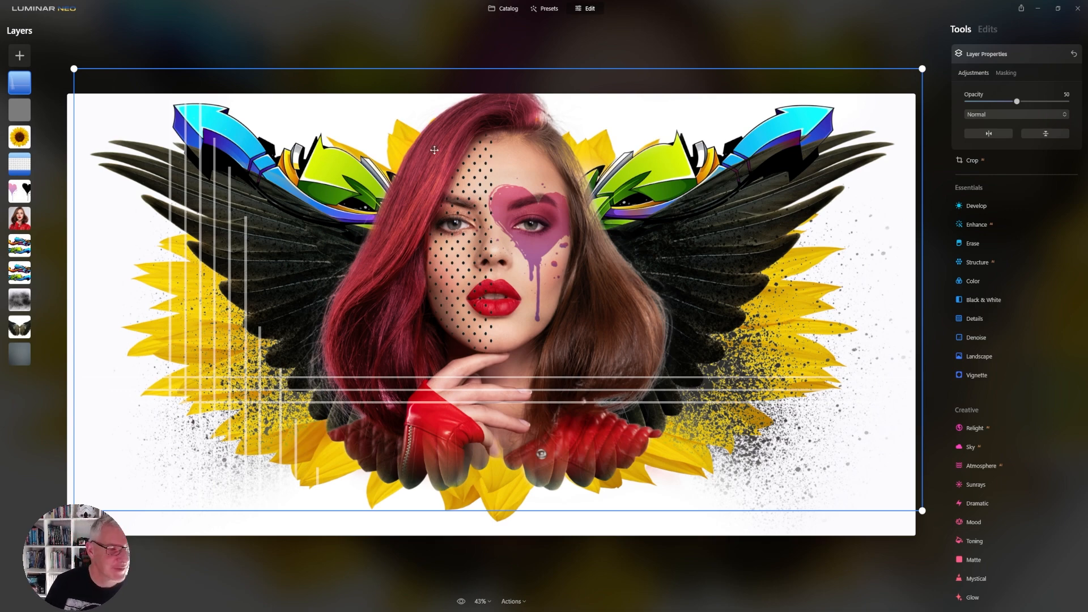
pyautogui.moveTo(1016, 100); pyautogui.dragTo(1068, 100)
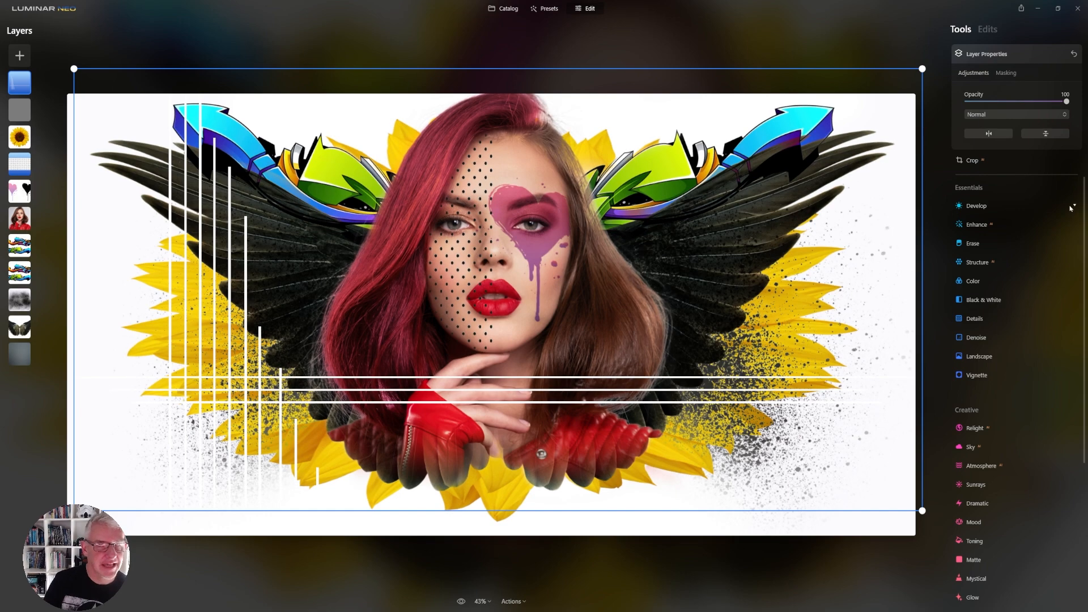
# Place the lines layer between the two graffiti arrow layers, higher up at 54 opacity, and move the sunflower layer to the top
pyautogui.moveTo(23, 90); pyautogui.dragTo(20, 218)
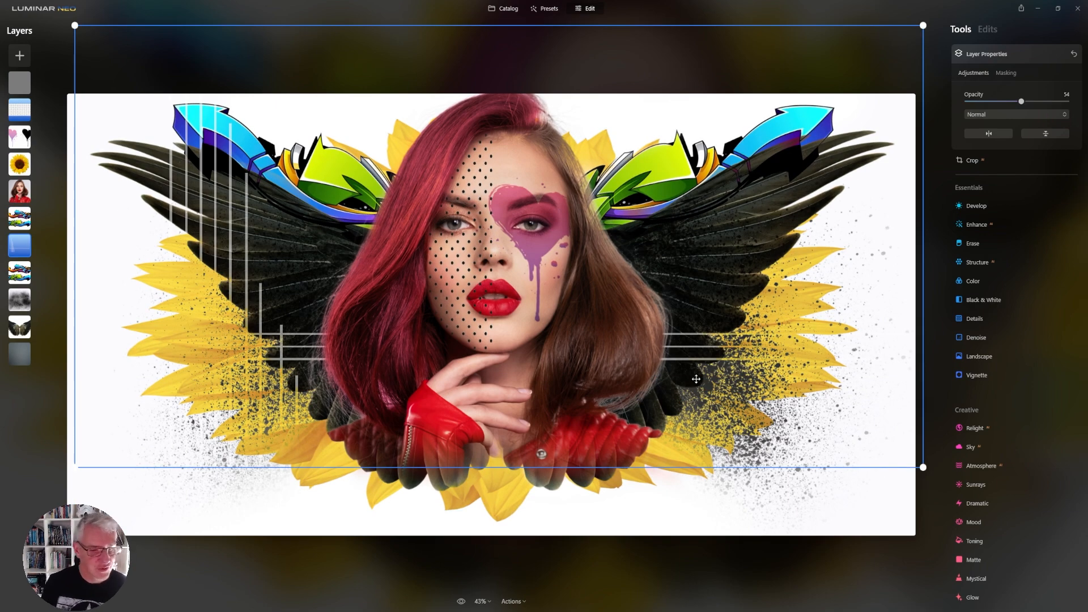
pyautogui.moveTo(23, 170); pyautogui.dragTo(27, 81)
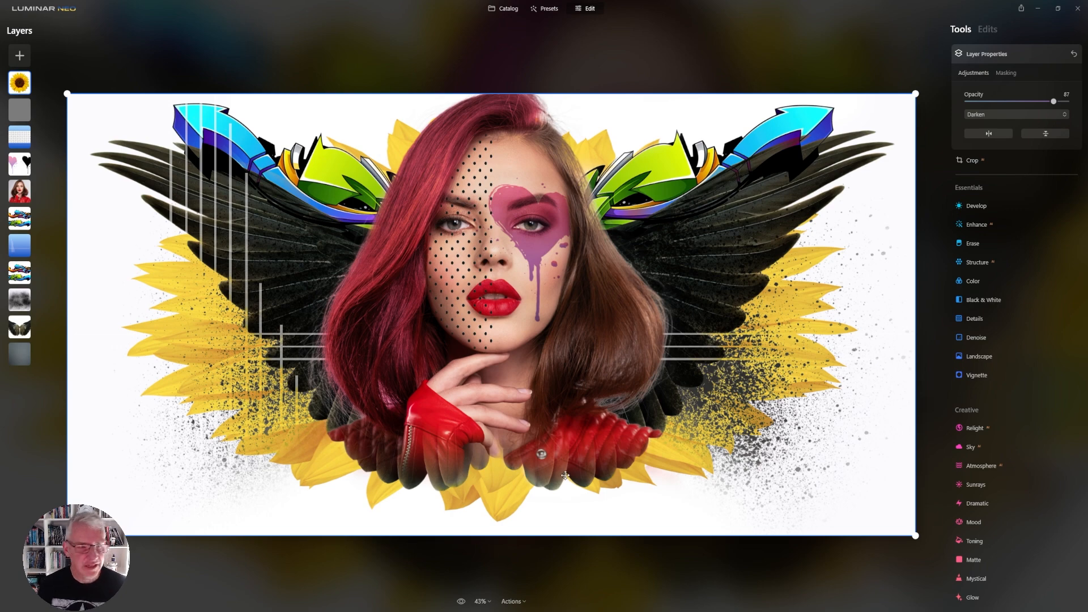
# Add the striped grey downward arrow image and the black halftone chevrons image as new layers above the sunflower
pyautogui.click(19, 55)
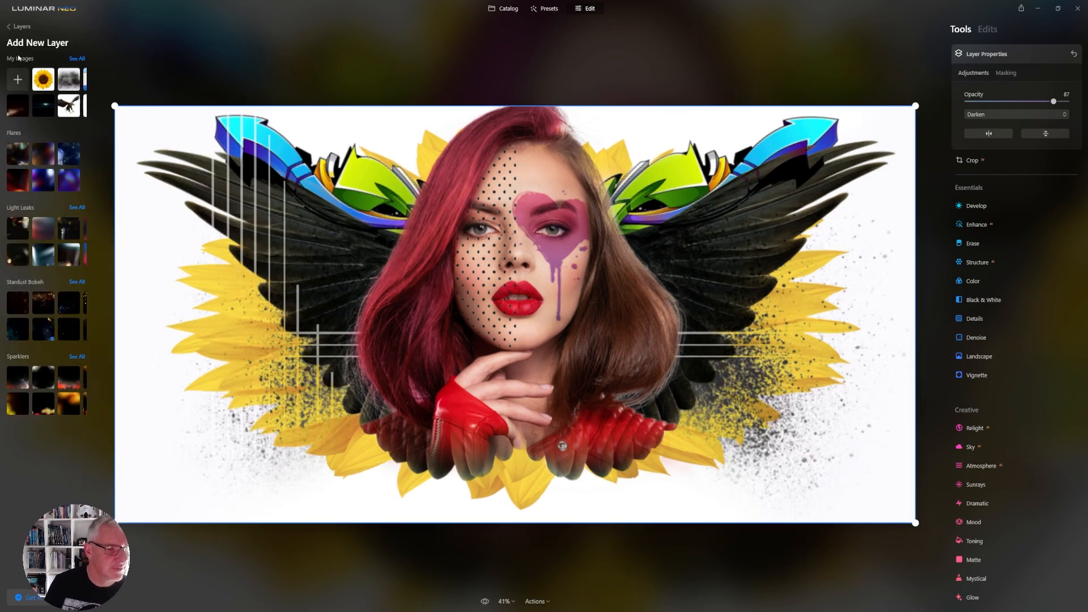
pyautogui.click(77, 59)
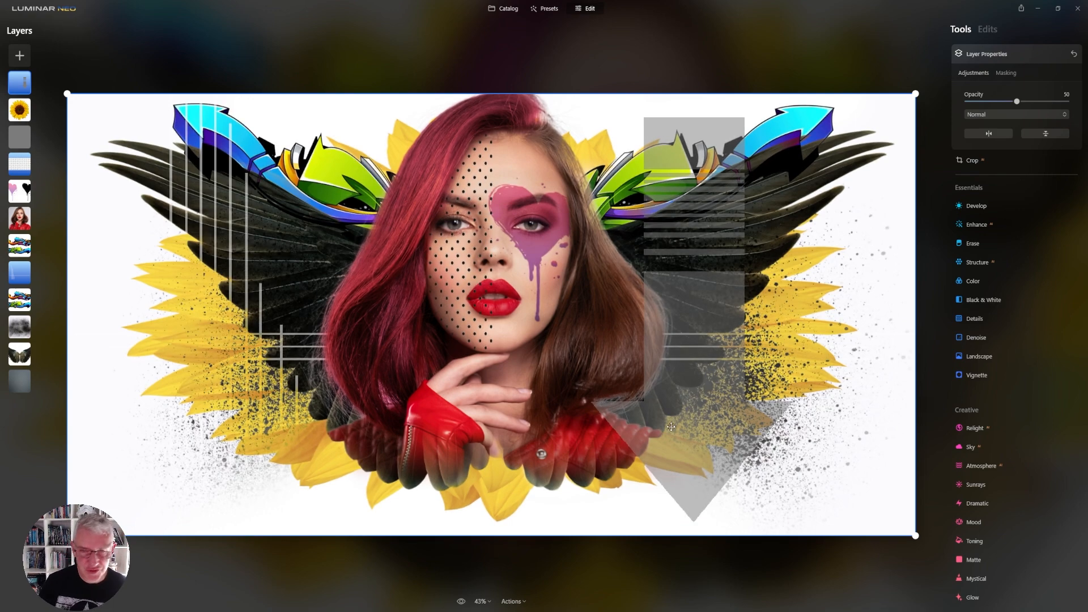
pyautogui.click(19, 55)
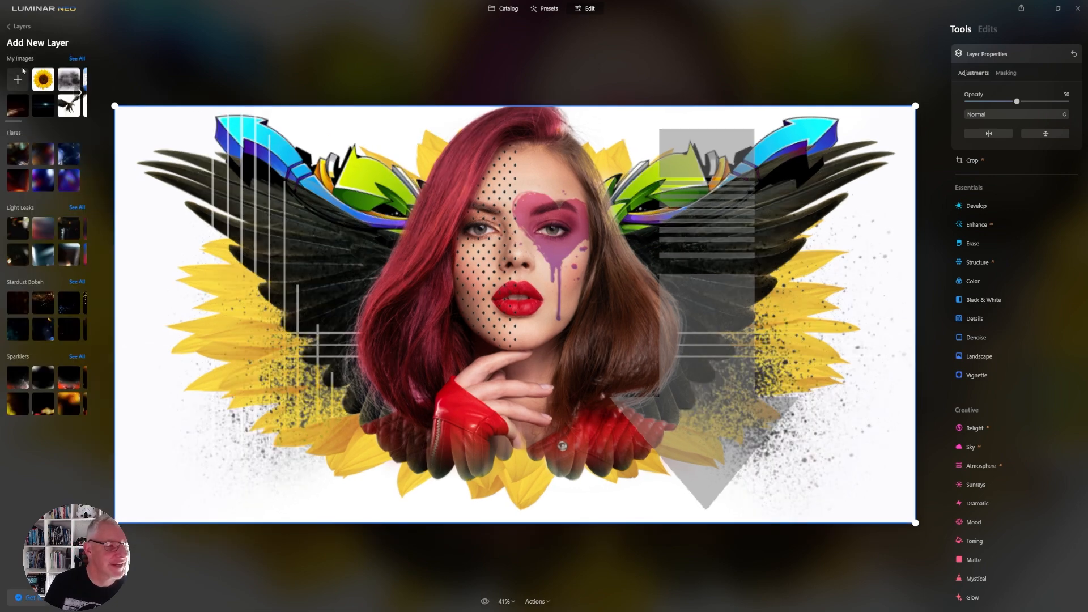
pyautogui.click(80, 59)
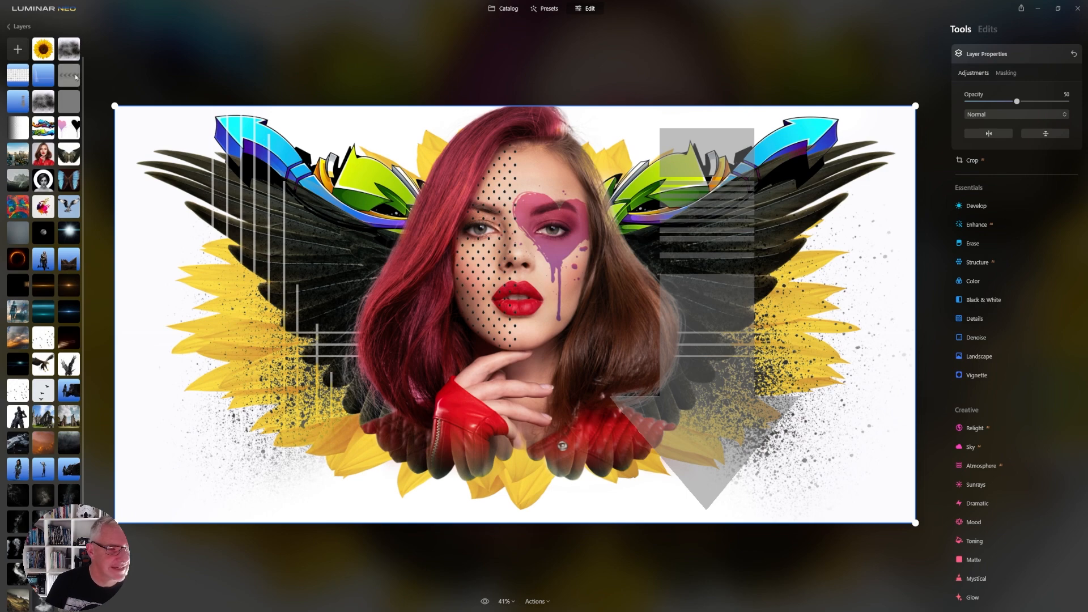
pyautogui.click(76, 77)
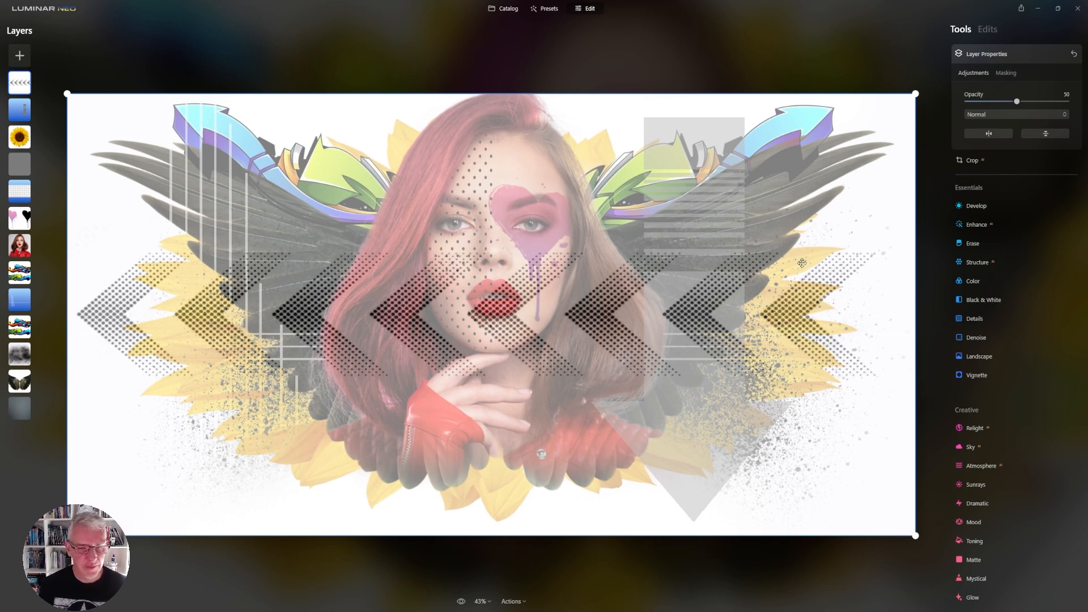
# Set the halftone chevrons layer's opacity to 100 and its blend mode to Darken after trying Screen
pyautogui.moveTo(1017, 103); pyautogui.dragTo(1067, 102)
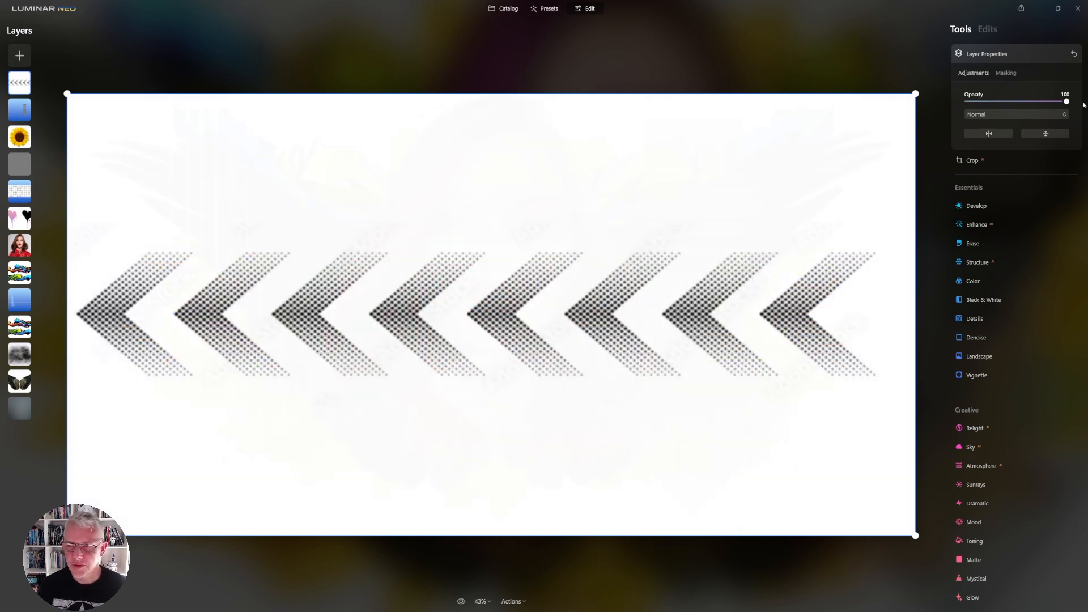
pyautogui.click(1048, 115)
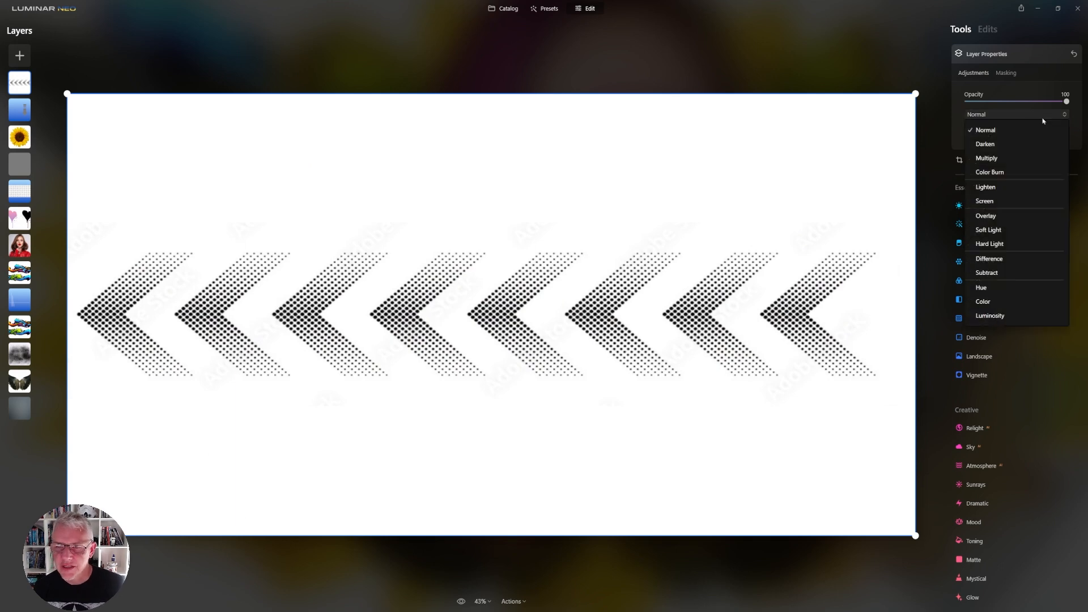
pyautogui.click(999, 201)
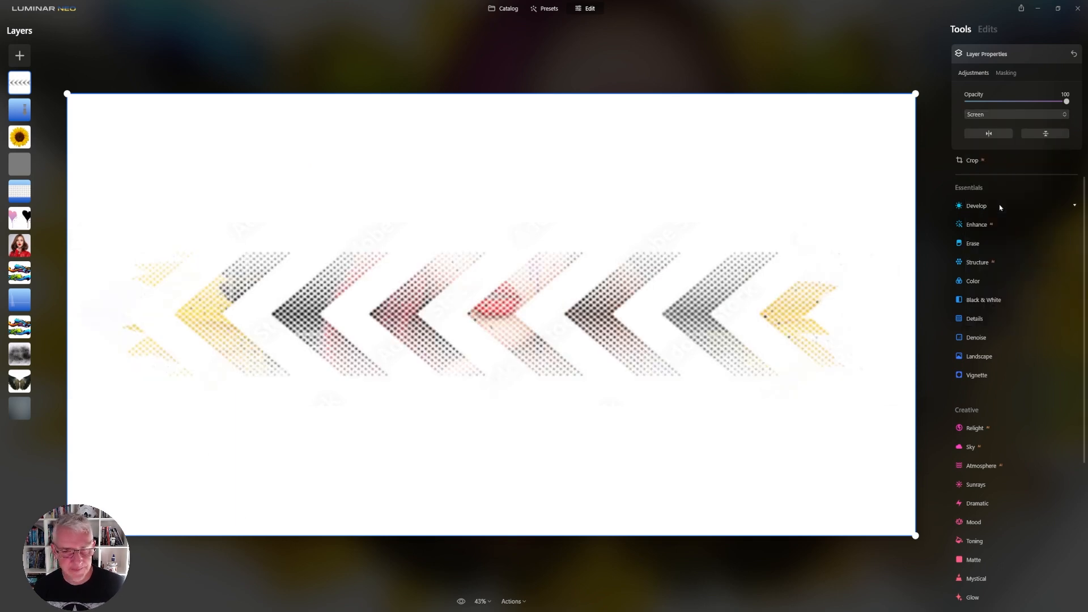
pyautogui.click(1021, 115)
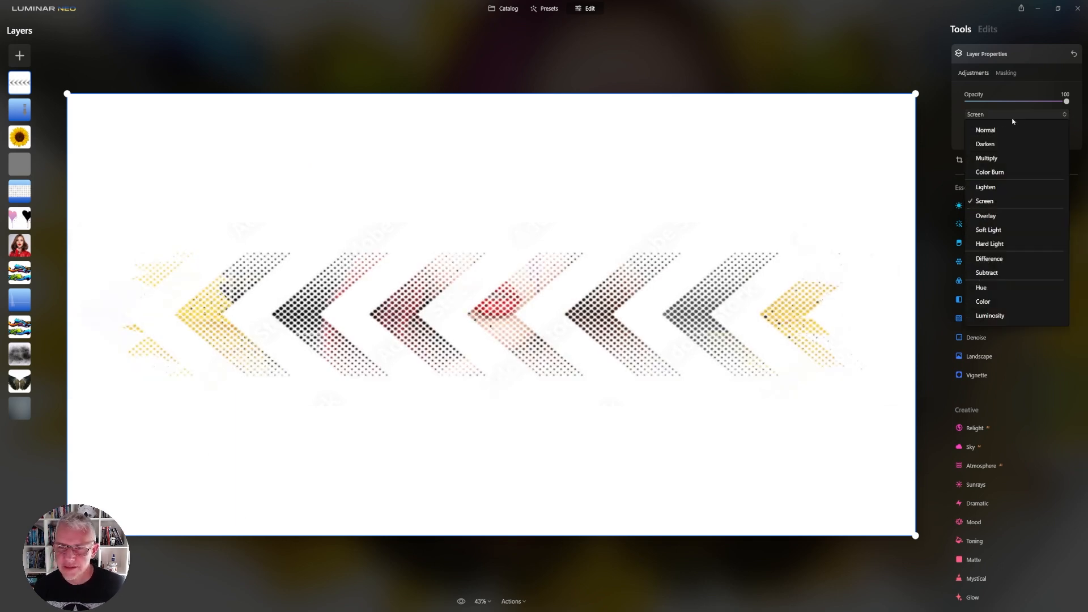
pyautogui.click(991, 150)
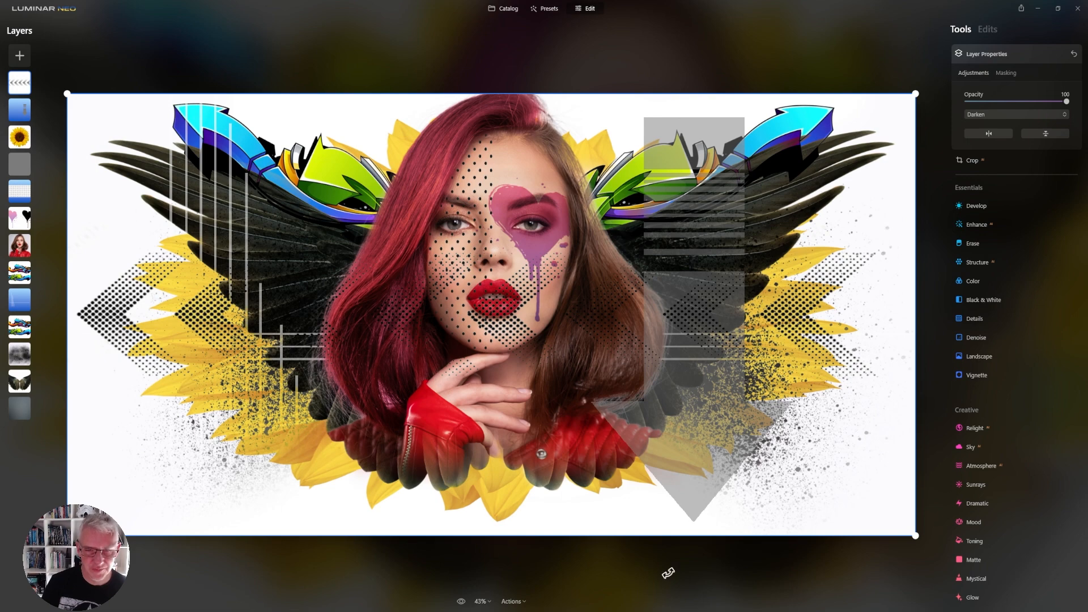
# Rotate the halftone chevrons to point downward, enlarge them and centre them over the striped grey downward arrow
pyautogui.moveTo(922, 83); pyautogui.dragTo(335, 12)
pyautogui.moveTo(524, 297); pyautogui.dragTo(712, 335)
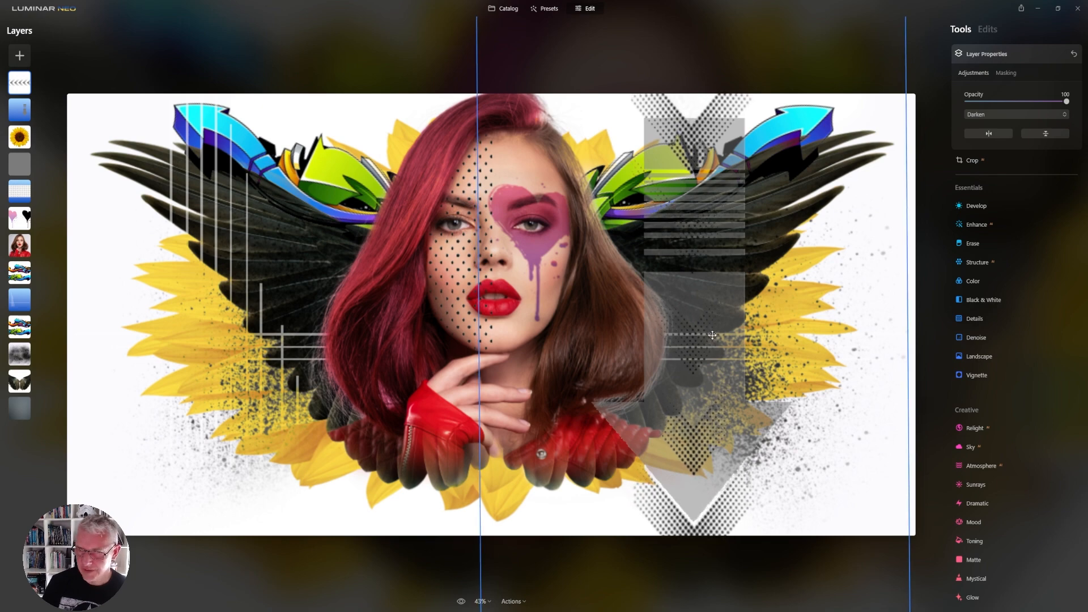
pyautogui.moveTo(479, 315); pyautogui.dragTo(394, 306)
pyautogui.moveTo(684, 334); pyautogui.dragTo(727, 337)
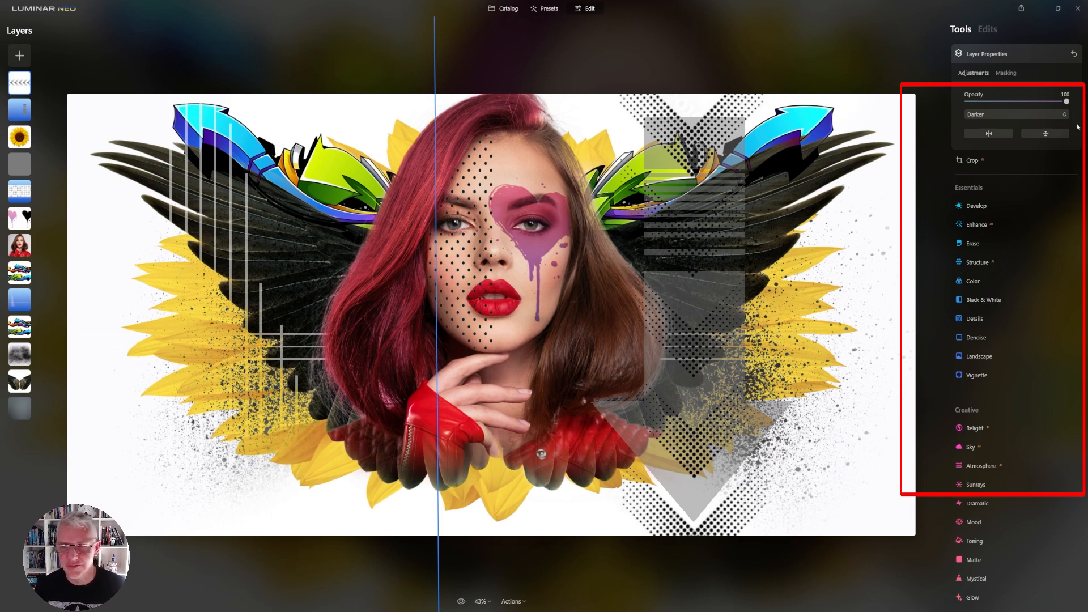
# Colour the chevrons in Develop with Temperature -100, Tint 100 and Saturation 35
pyautogui.click(979, 208)
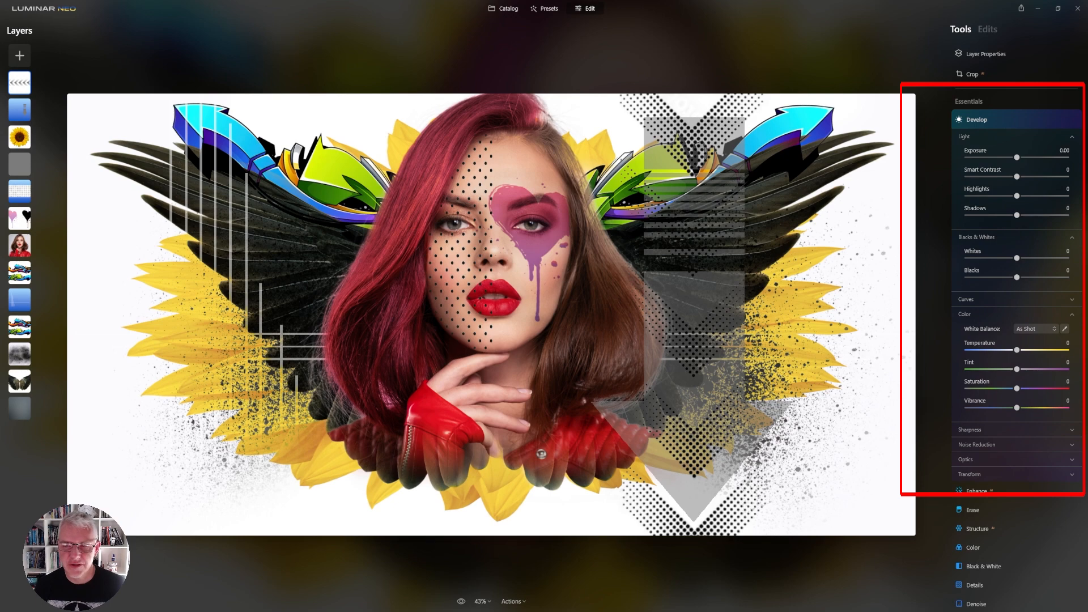
pyautogui.moveTo(1014, 356); pyautogui.dragTo(959, 354)
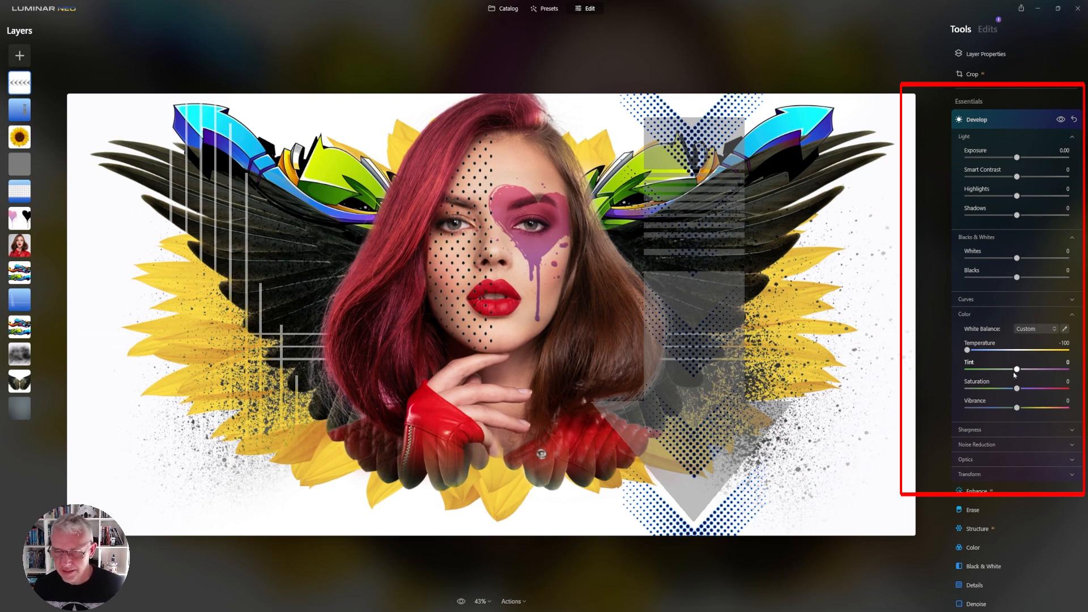
pyautogui.moveTo(1018, 370); pyautogui.dragTo(1068, 371)
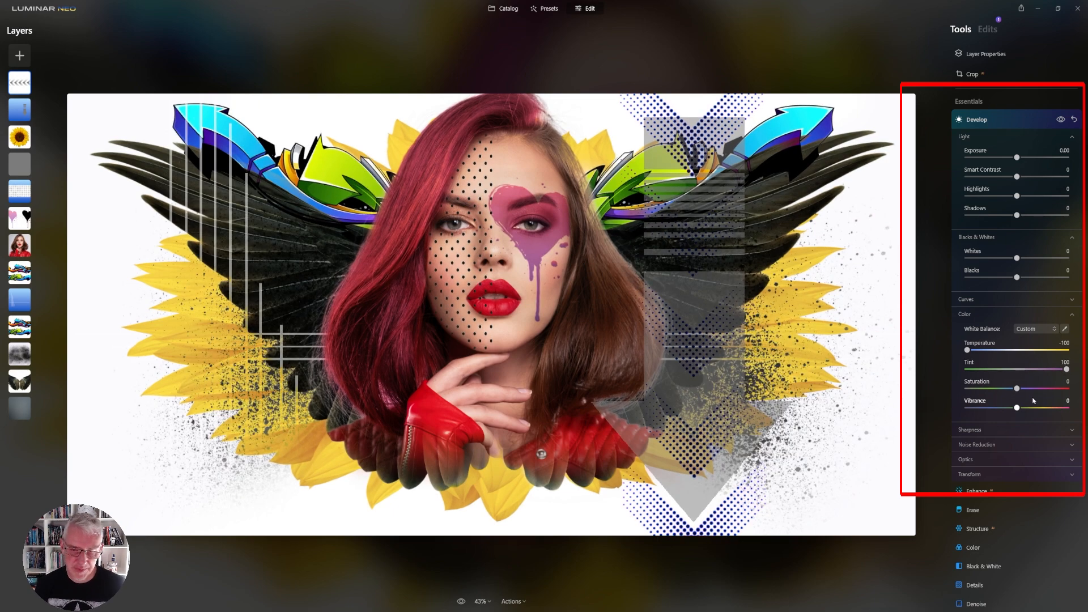
pyautogui.moveTo(1018, 389)
pyautogui.mouseDown()
pyautogui.moveTo(1048, 388)
pyautogui.moveTo(1035, 389)
pyautogui.mouseUp()
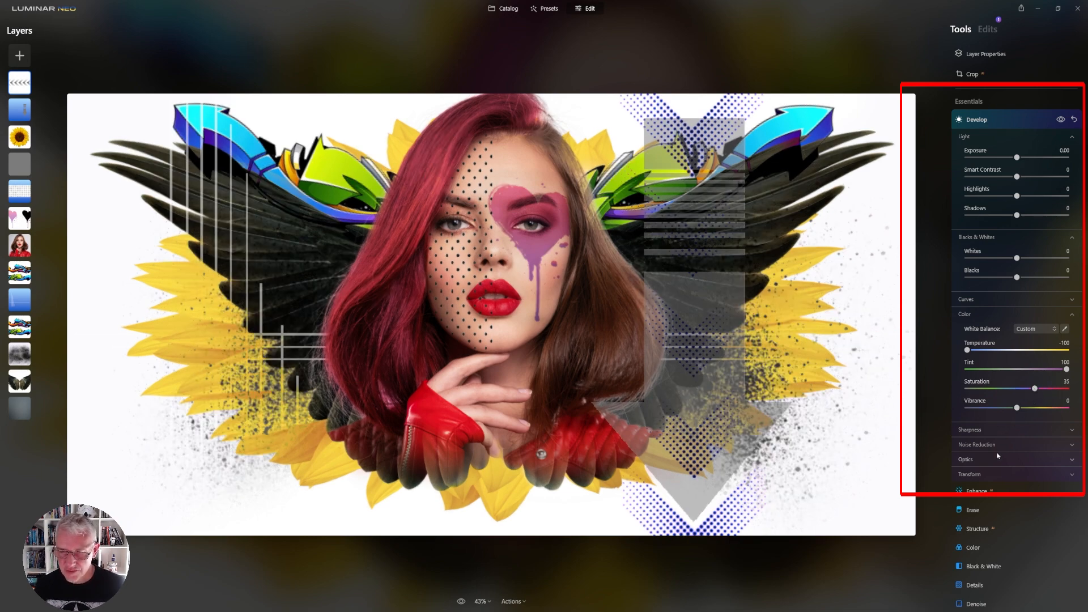
# Refine the chevrons' blue in the Color tool with Hue Shift -6 and the HSL Blue hue at -100
pyautogui.click(991, 549)
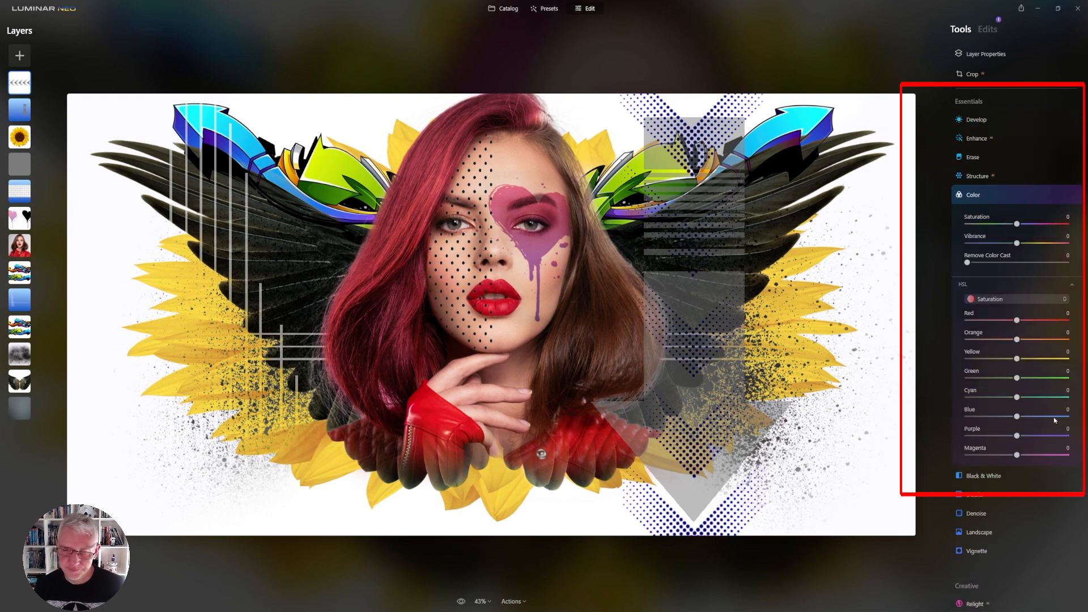
pyautogui.moveTo(1018, 484)
pyautogui.mouseDown()
pyautogui.moveTo(1043, 485)
pyautogui.moveTo(1015, 484)
pyautogui.mouseUp()
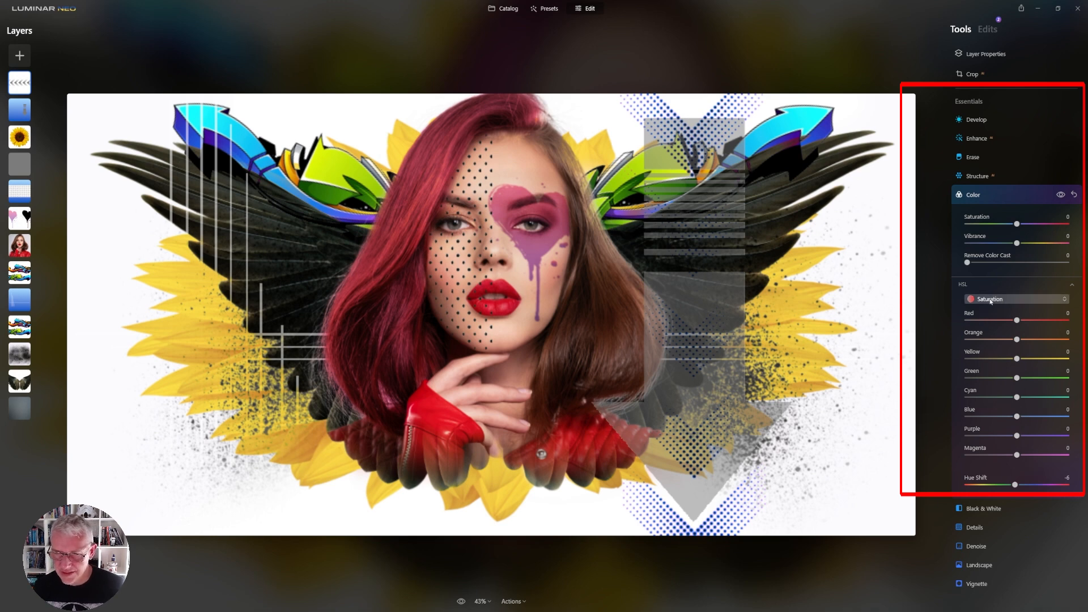
pyautogui.click(1014, 299)
pyautogui.click(988, 312)
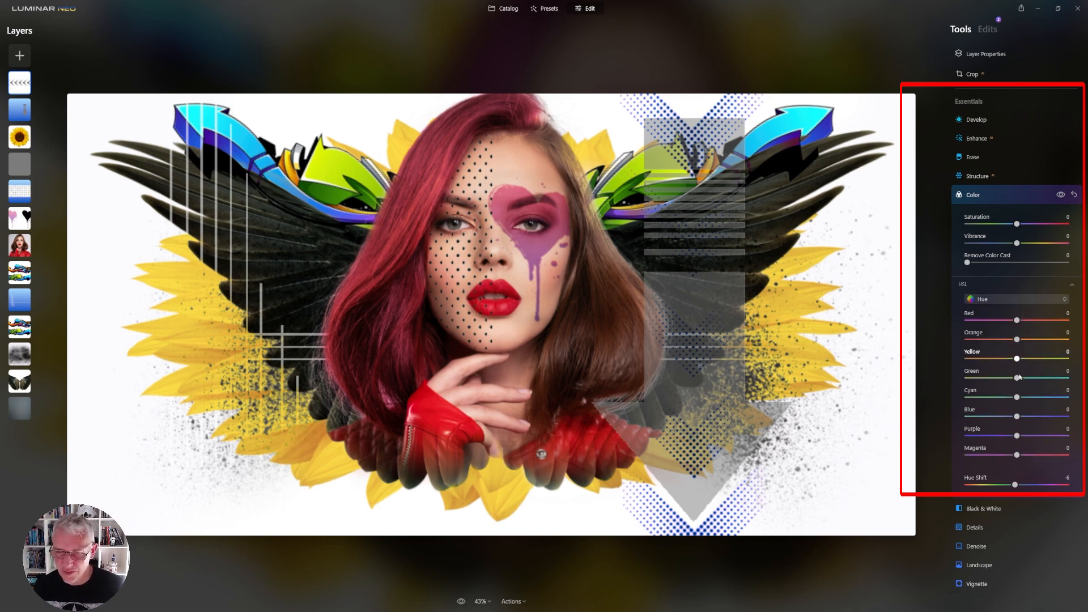
pyautogui.moveTo(1031, 419); pyautogui.dragTo(965, 418)
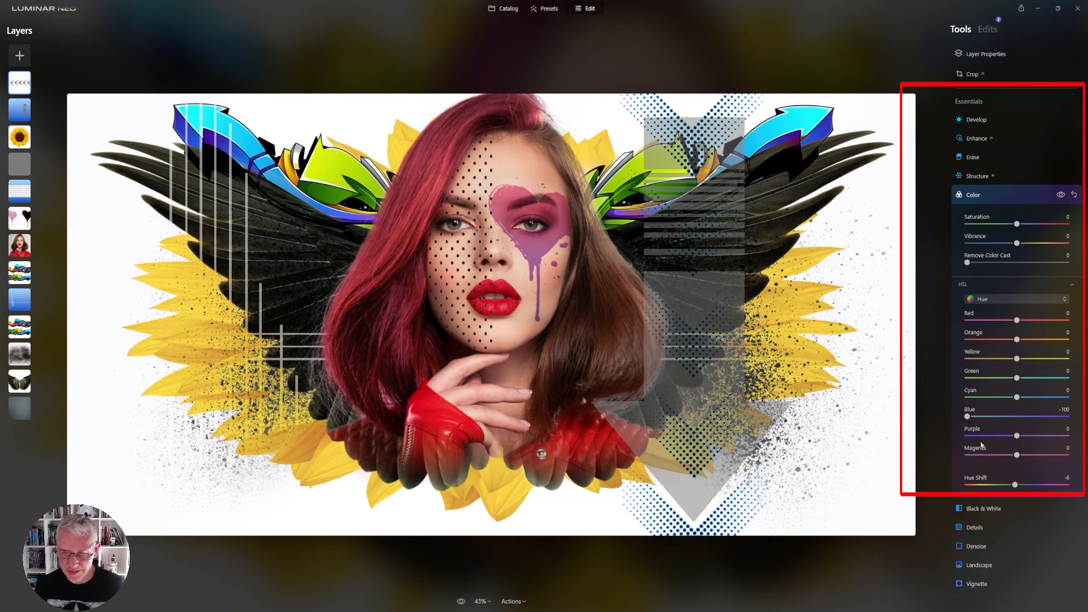
pyautogui.click(973, 195)
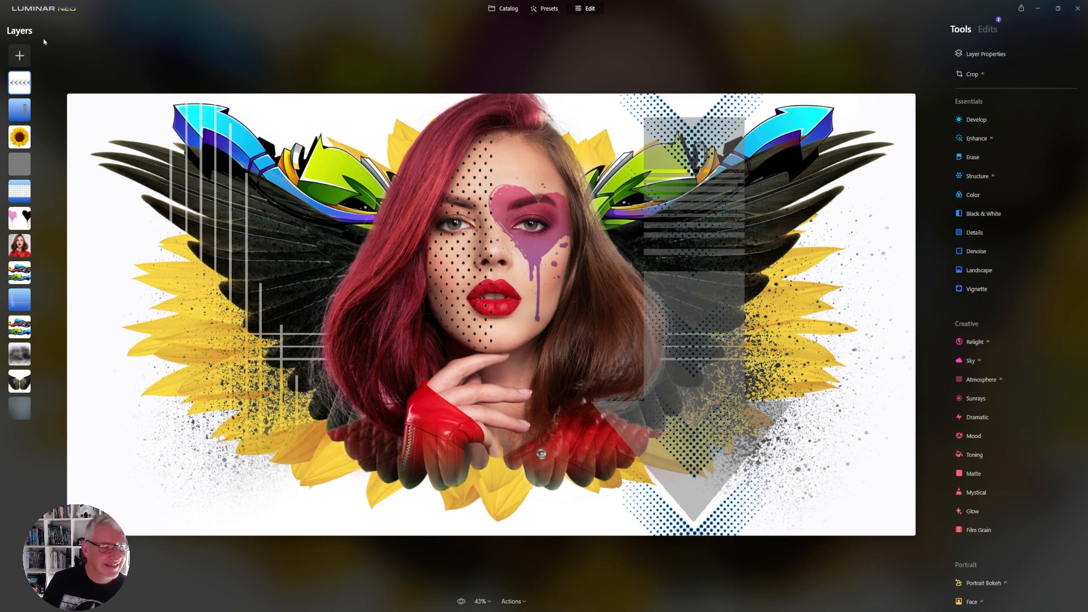
# Add the striped grey arrow image again as the top layer, rotate it to point right, shrink it and place it beside the sunflower's right petals
pyautogui.click(20, 55)
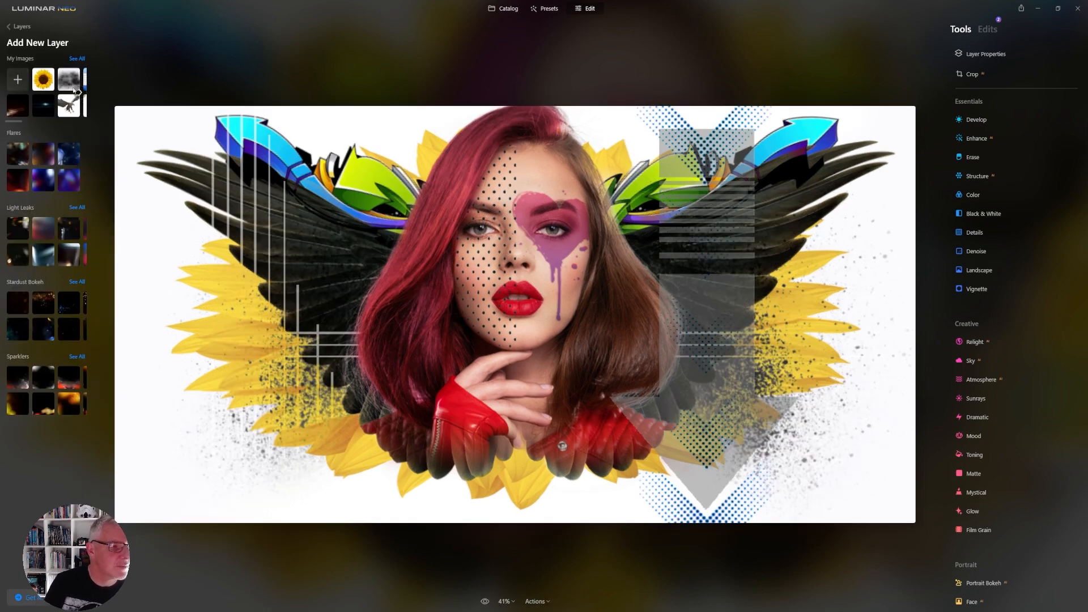
pyautogui.click(77, 59)
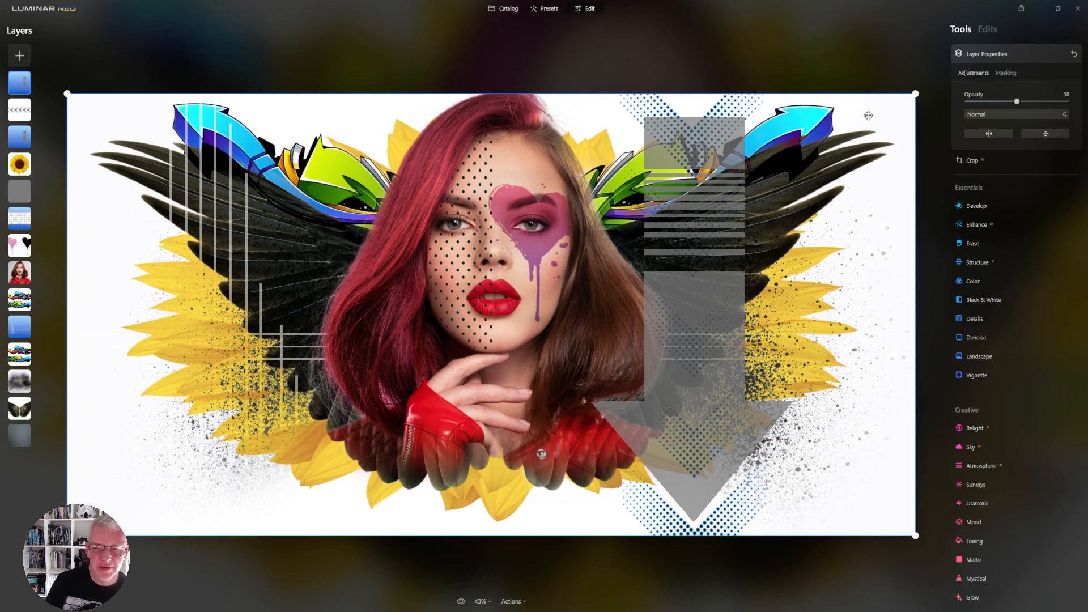
pyautogui.moveTo(878, 118); pyautogui.dragTo(195, 127)
pyautogui.moveTo(351, 326); pyautogui.dragTo(856, 381)
pyautogui.moveTo(925, 224); pyautogui.dragTo(900, 271)
pyautogui.moveTo(850, 422); pyautogui.dragTo(855, 395)
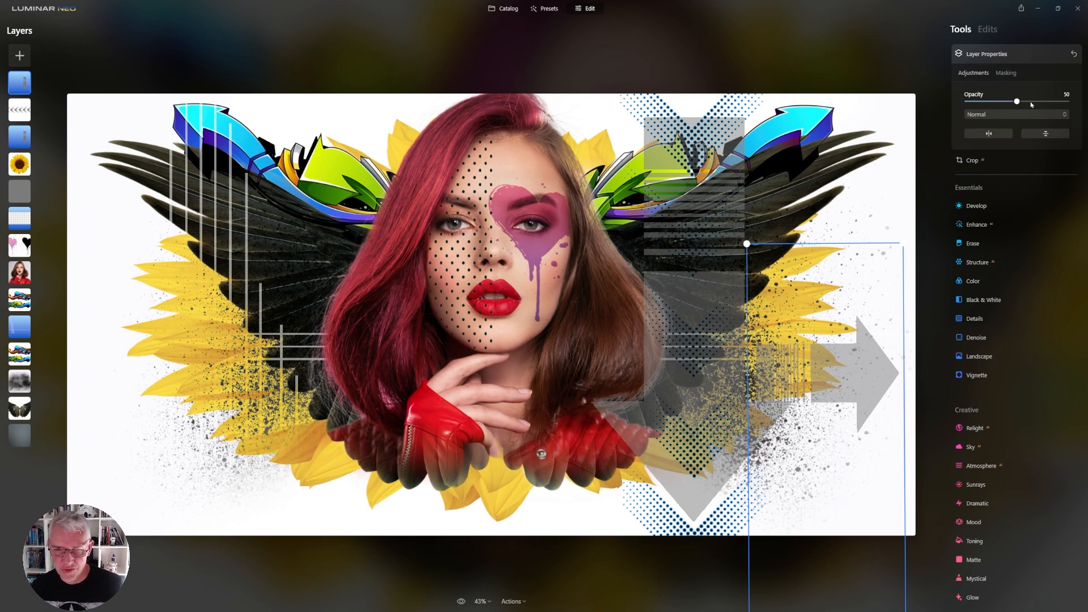
# Raise the right-pointing arrow's opacity to 100 and turn it green in Develop with Temperature 100 and Tint -100
pyautogui.click(976, 206)
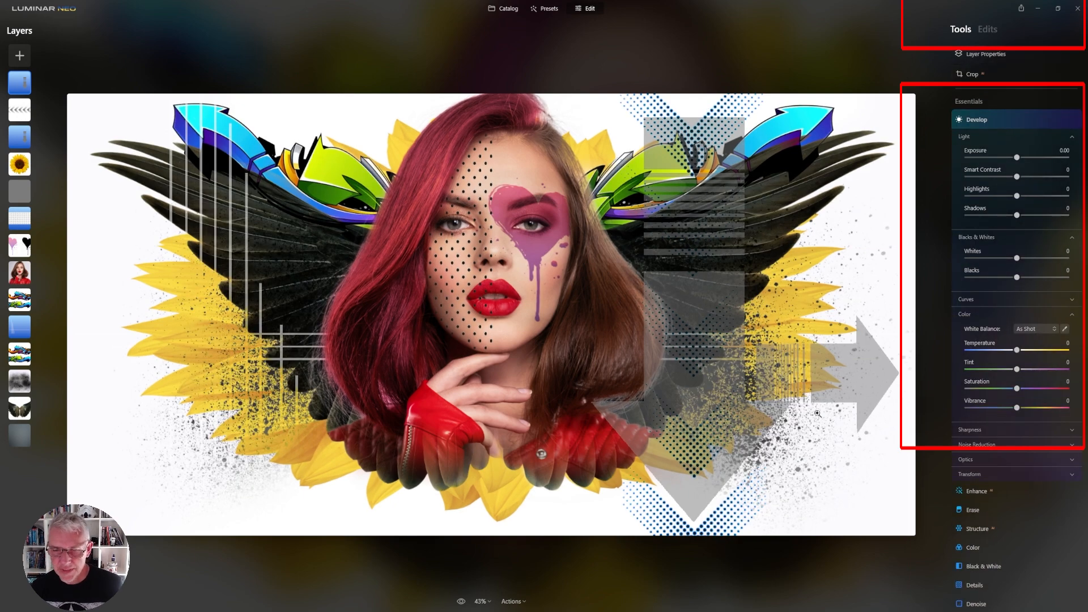
pyautogui.click(986, 55)
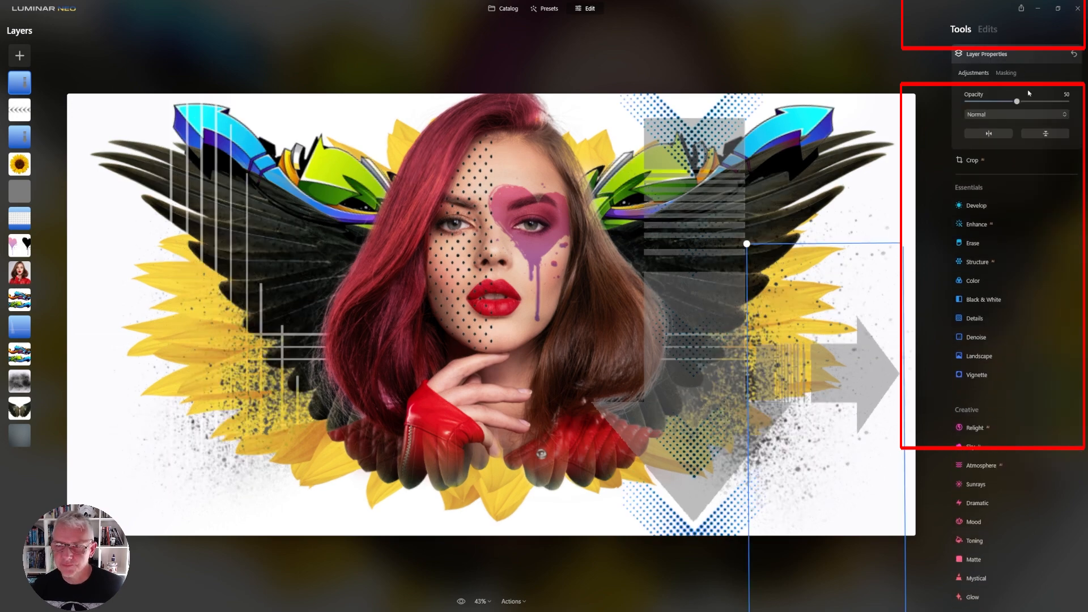
pyautogui.moveTo(1067, 101)
pyautogui.mouseDown()
pyautogui.moveTo(1020, 102)
pyautogui.moveTo(1068, 103)
pyautogui.mouseUp()
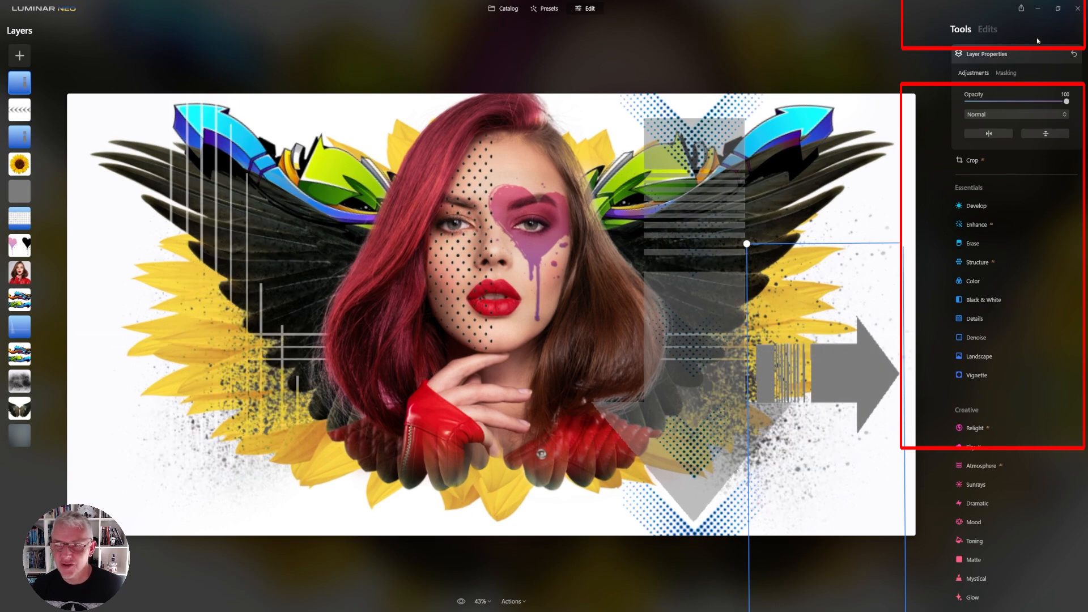
pyautogui.click(1020, 55)
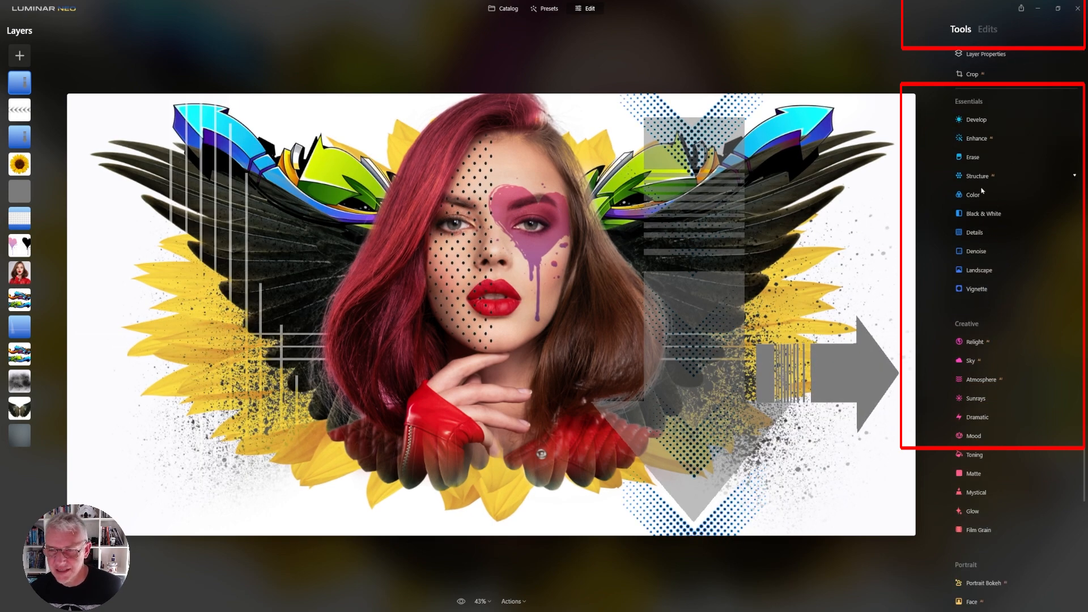
pyautogui.click(977, 120)
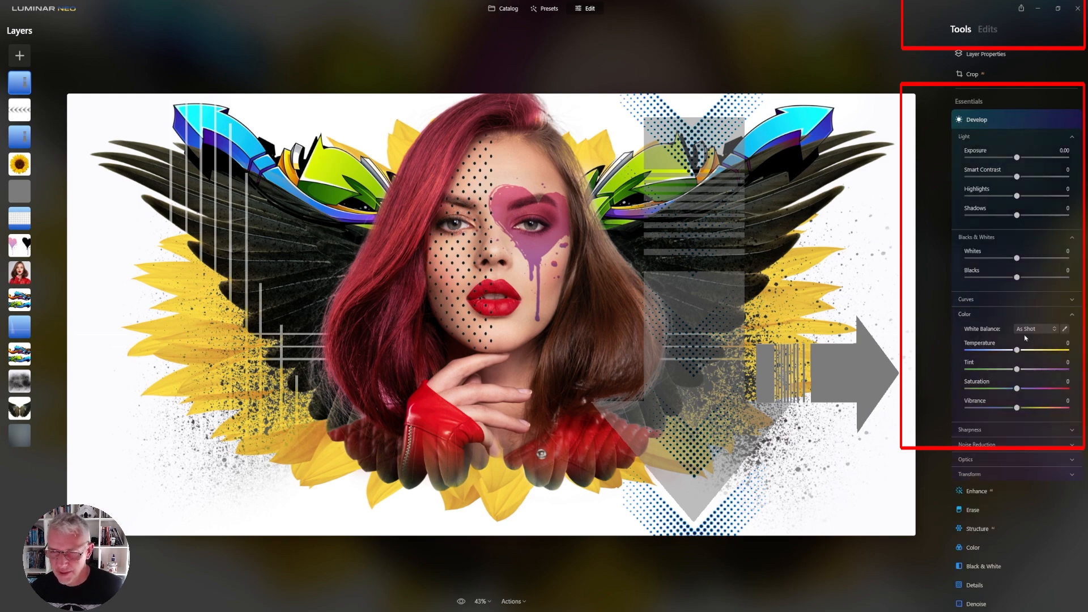
pyautogui.moveTo(1017, 350); pyautogui.dragTo(962, 372)
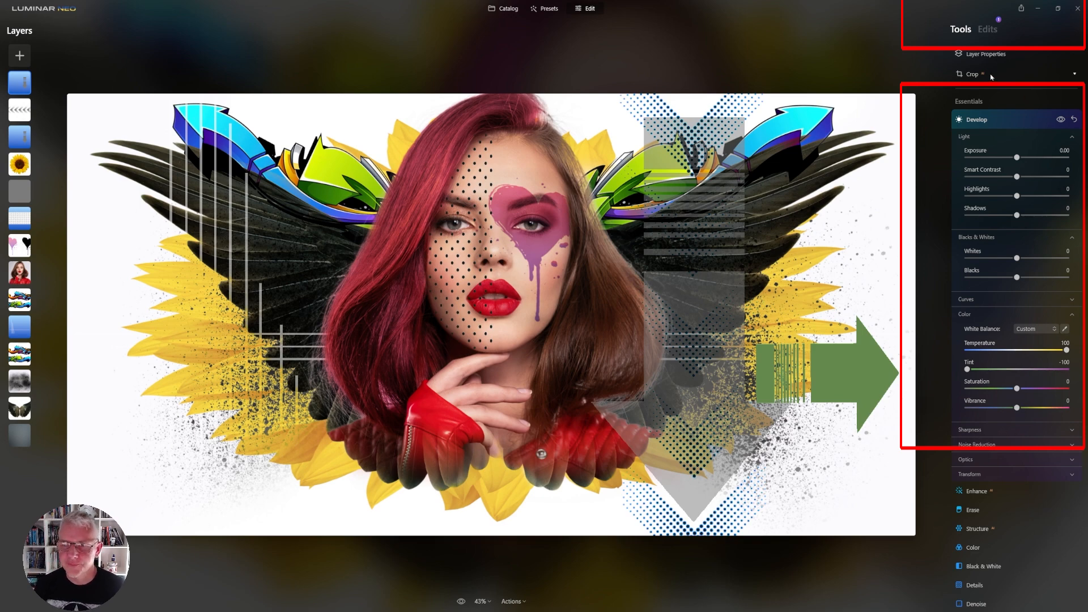
# Reduce the green arrow layer's opacity to 56
pyautogui.click(986, 54)
pyautogui.moveTo(1069, 102); pyautogui.dragTo(1023, 102)
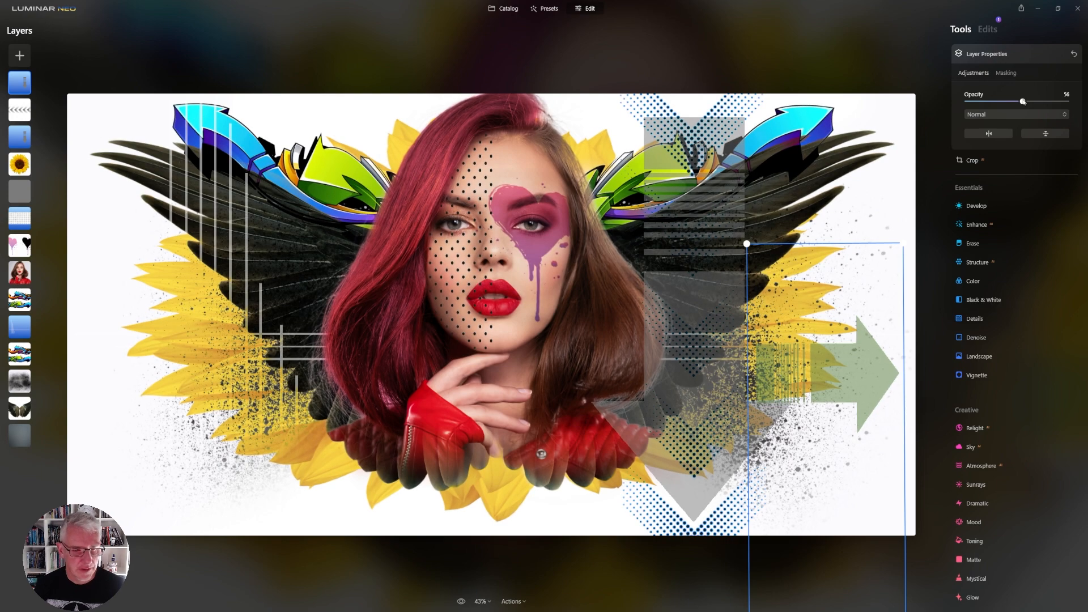
pyautogui.click(980, 57)
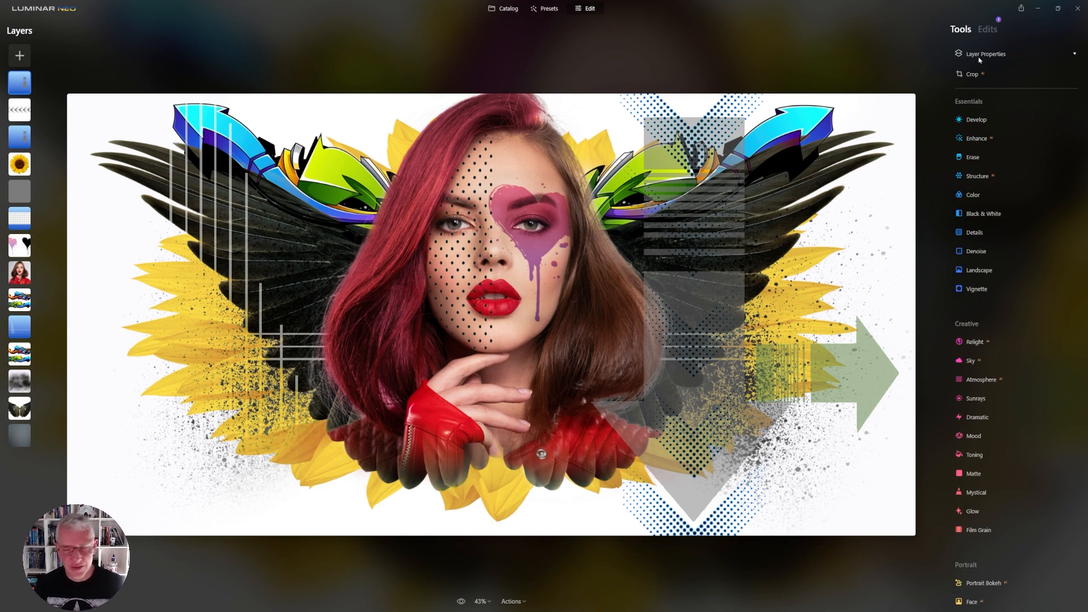
# Apply the High Key effect at a moderate amount to the woman's portrait layer
pyautogui.scroll(-3, 1059, 396)
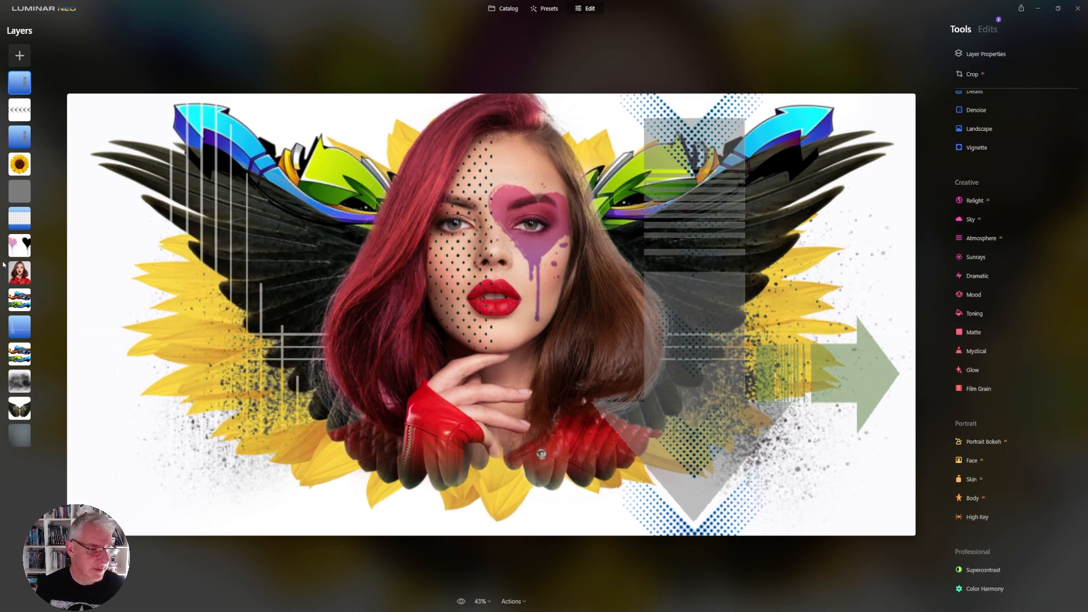
pyautogui.click(19, 273)
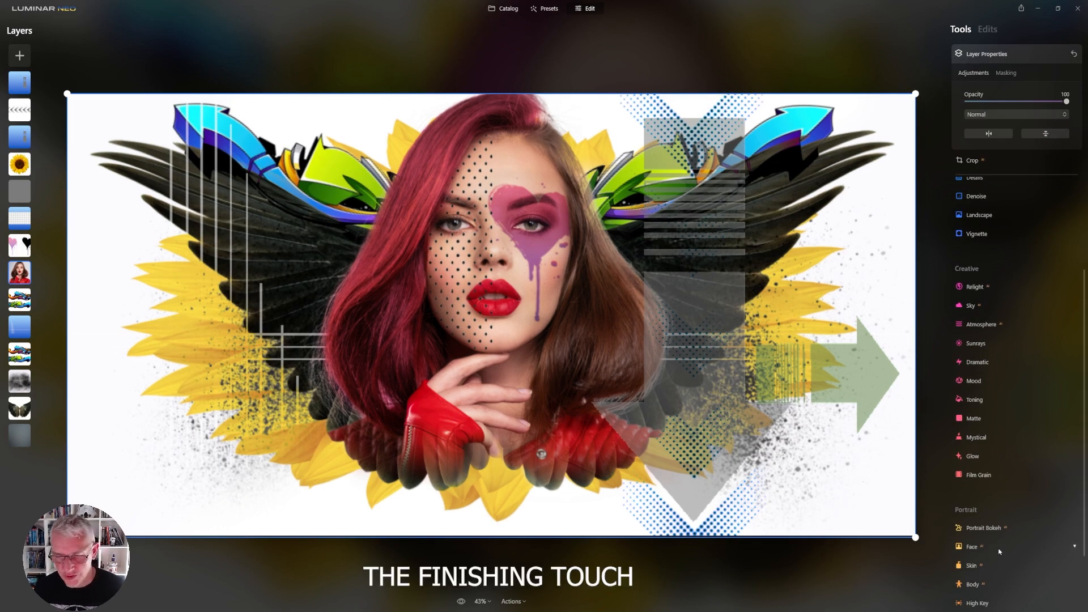
pyautogui.click(1015, 528)
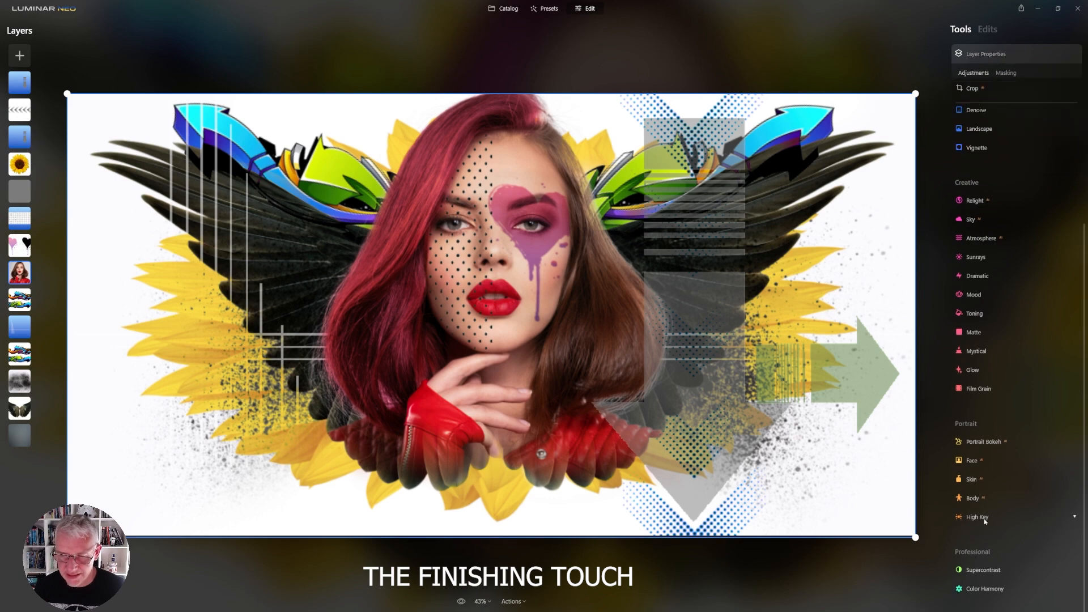
pyautogui.moveTo(967, 508); pyautogui.dragTo(1015, 511)
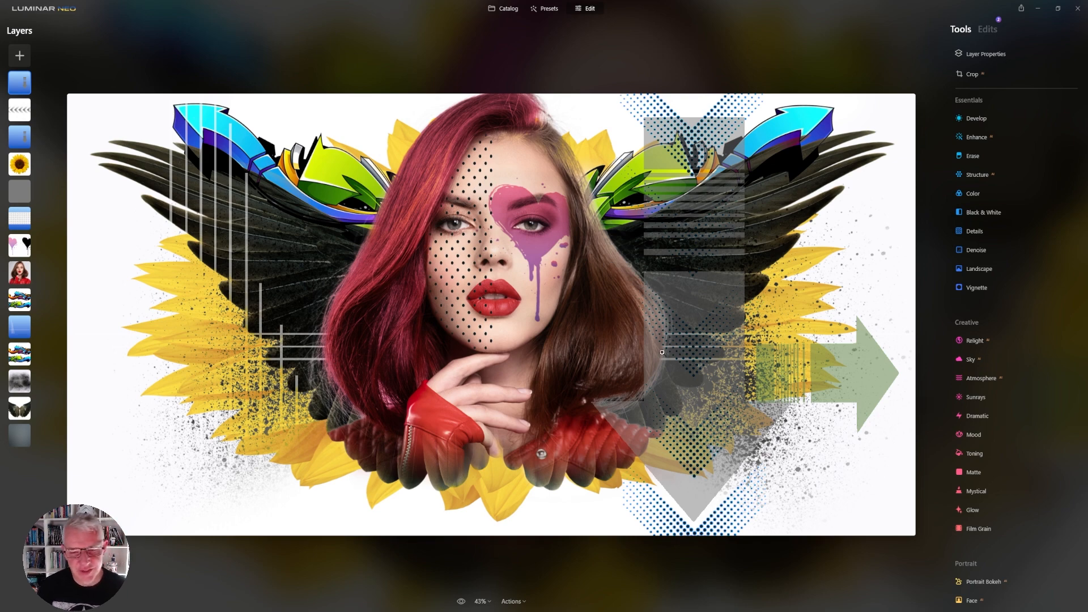
# Add the light flare image as the top layer, raise its opacity to 100 and stretch it vertically past the canvas edges
pyautogui.click(19, 55)
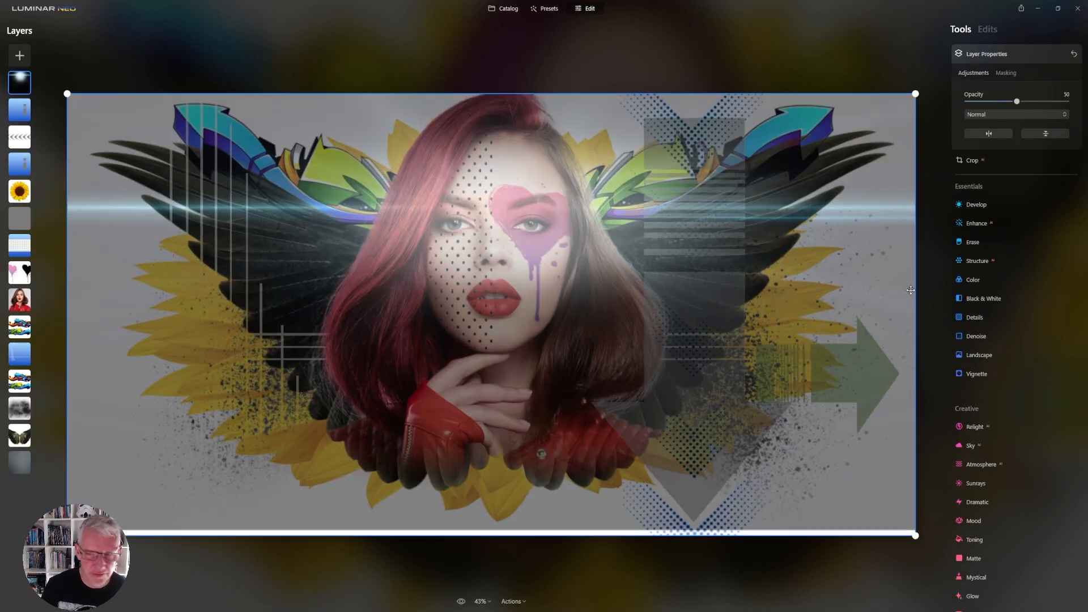
pyautogui.moveTo(1017, 101); pyautogui.dragTo(1067, 101)
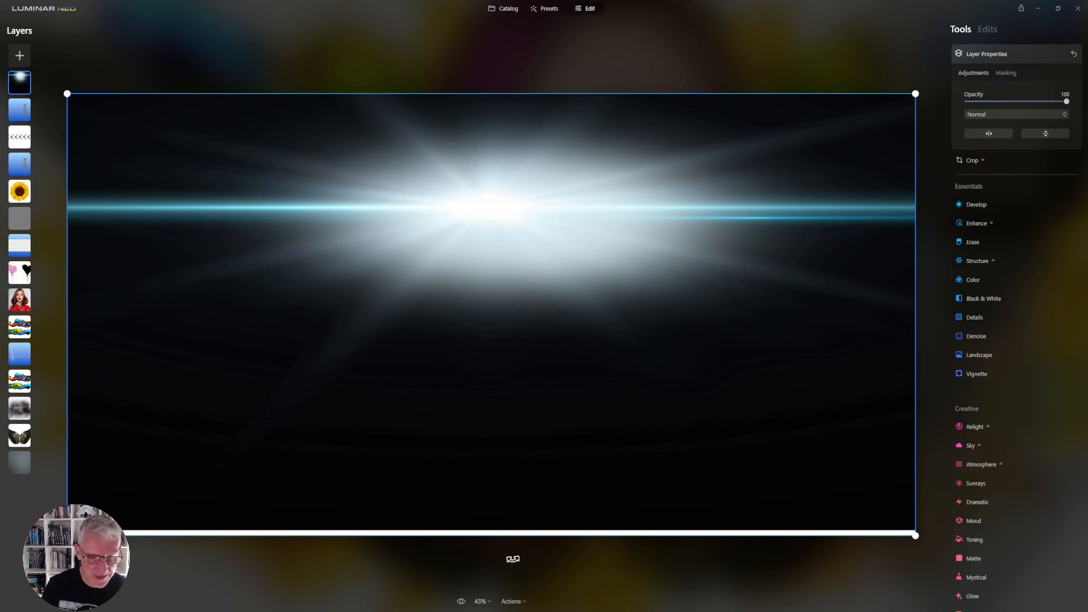
pyautogui.moveTo(498, 537); pyautogui.dragTo(498, 607)
pyautogui.moveTo(496, 95); pyautogui.dragTo(497, 66)
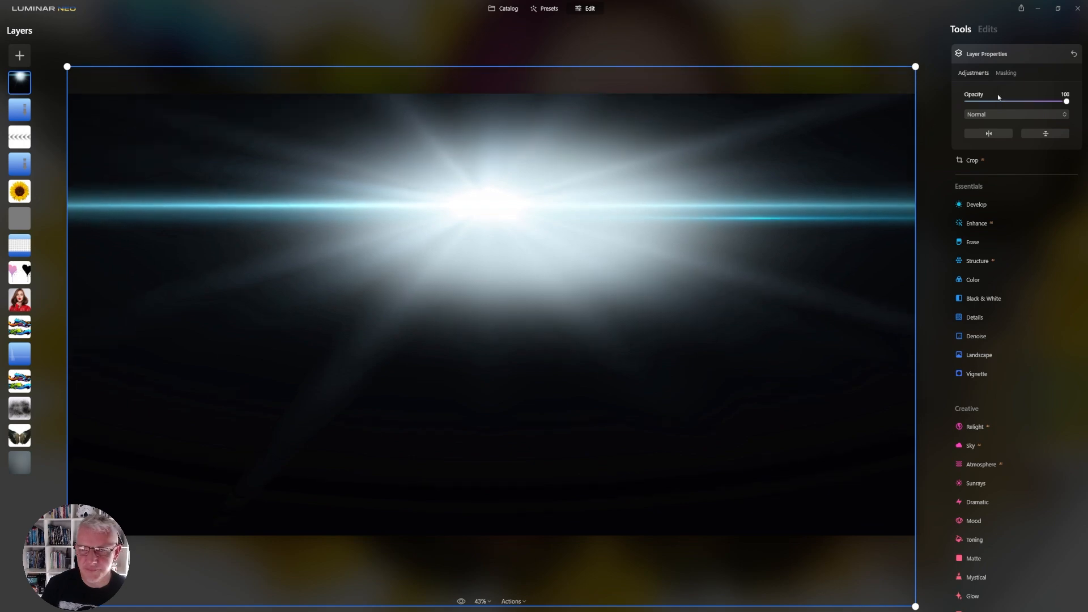
# Set the flare layer's blend mode to Screen and move its streak down to the woman's mouth level
pyautogui.click(1052, 114)
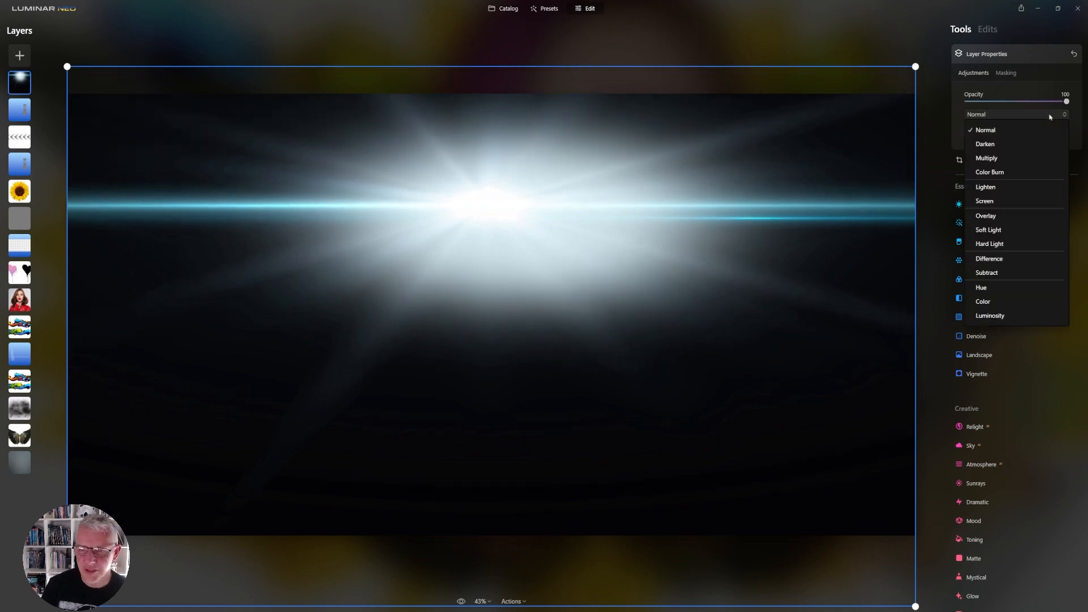
pyautogui.click(1002, 200)
pyautogui.moveTo(495, 213); pyautogui.dragTo(495, 304)
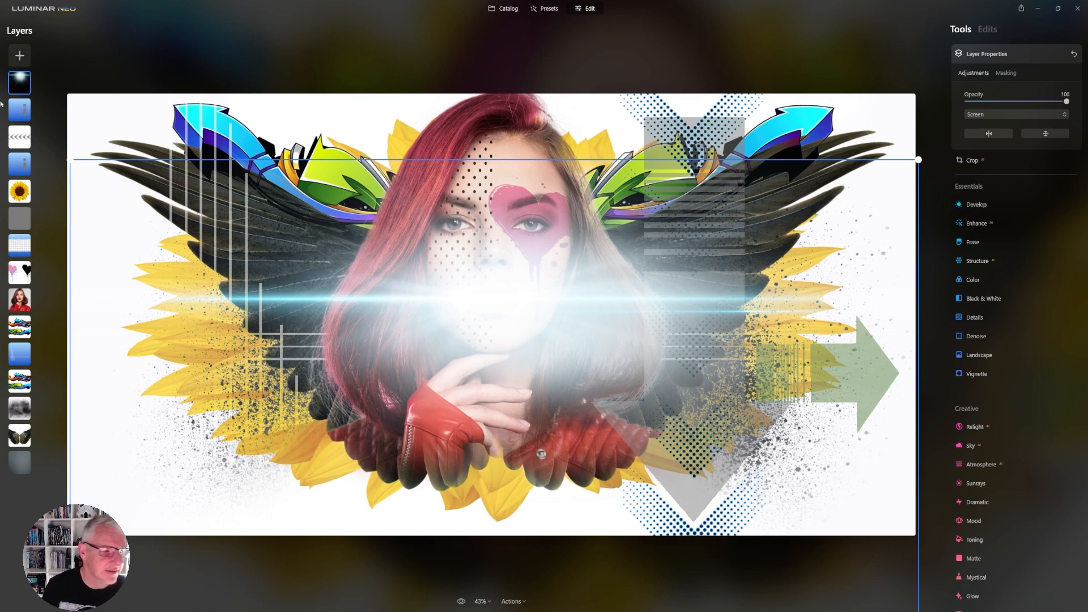
# Place the flare layer directly beneath the woman's portrait layer and raise its Develop Exposure to 0.43
pyautogui.moveTo(23, 88); pyautogui.dragTo(24, 302)
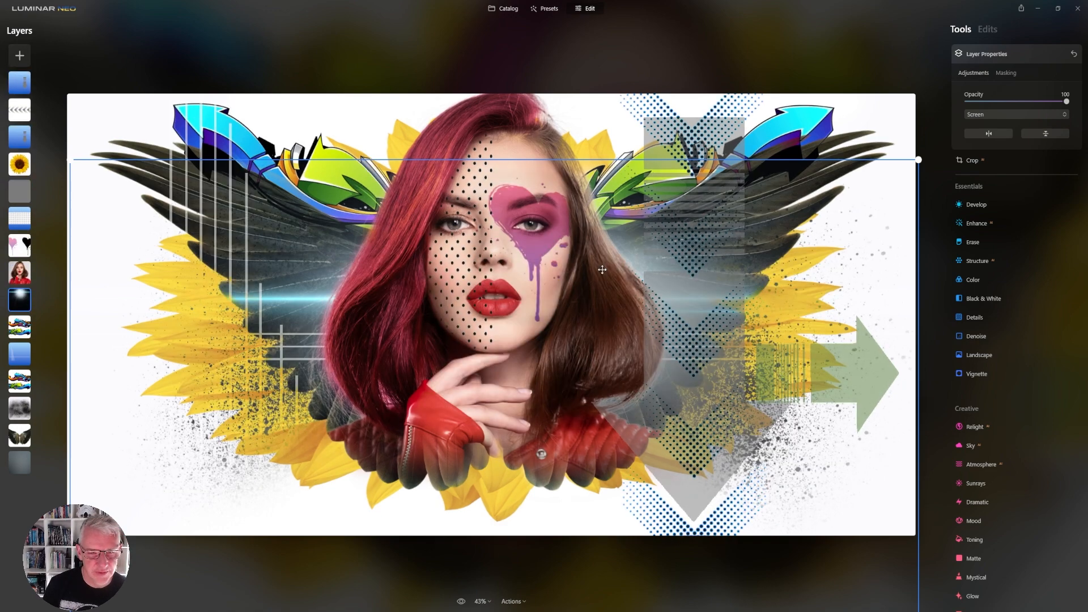
pyautogui.click(976, 204)
pyautogui.moveTo(1017, 156); pyautogui.dragTo(1023, 157)
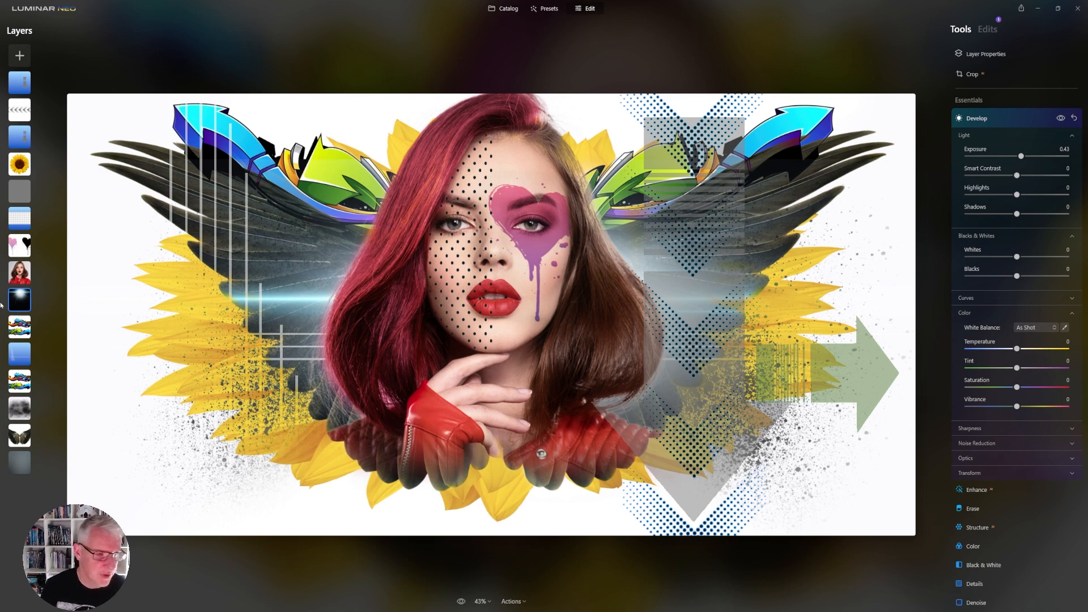
# Erase the outer ends of the flare over both wings and the side edges with a mask brush of size 252, softness 100 and strength 100
pyautogui.click(996, 56)
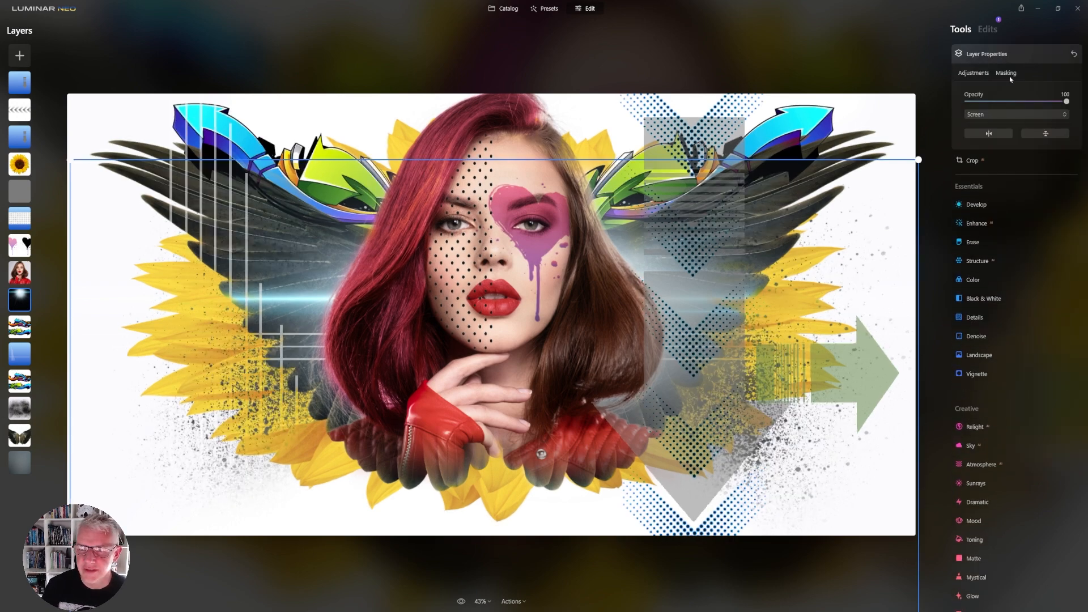
pyautogui.click(1005, 72)
pyautogui.click(989, 91)
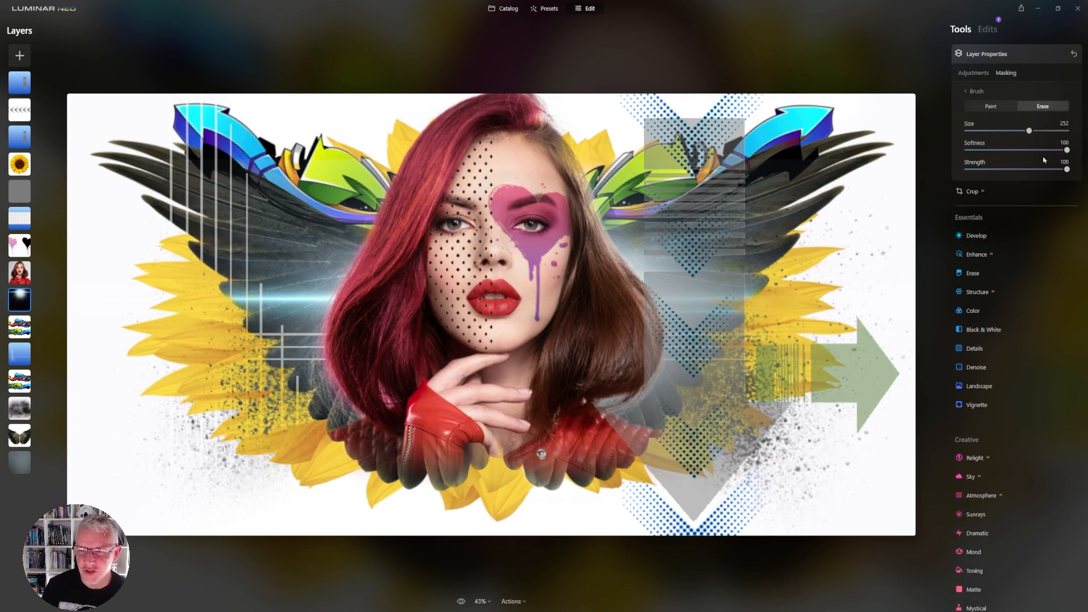
pyautogui.moveTo(778, 261)
pyautogui.mouseDown()
pyautogui.moveTo(762, 258)
pyautogui.moveTo(748, 220)
pyautogui.moveTo(771, 324)
pyautogui.mouseUp()
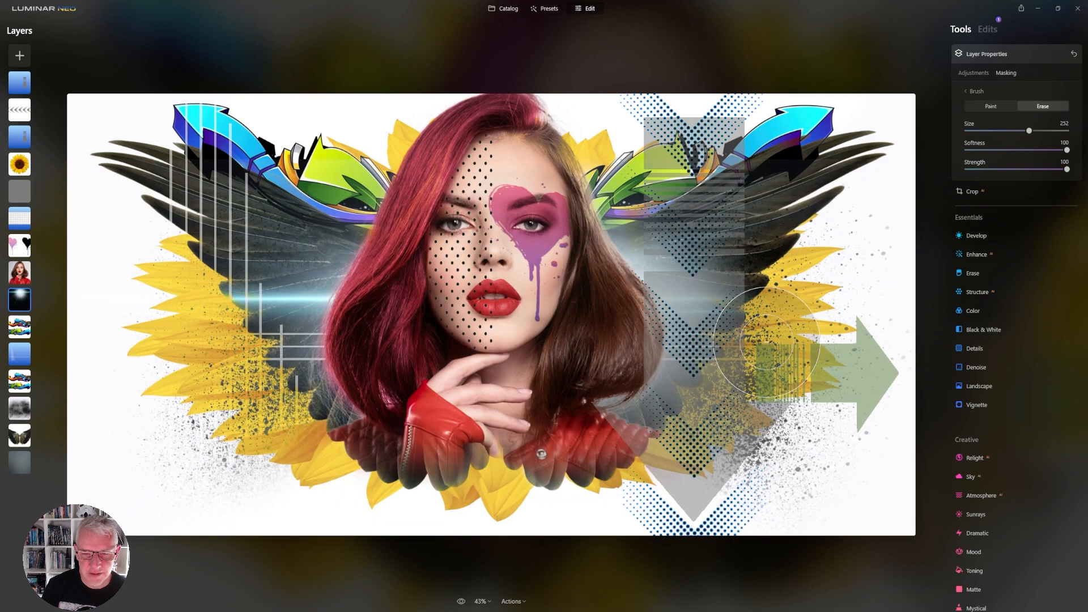
pyautogui.moveTo(194, 345); pyautogui.dragTo(204, 334)
pyautogui.moveTo(97, 432); pyautogui.dragTo(91, 432)
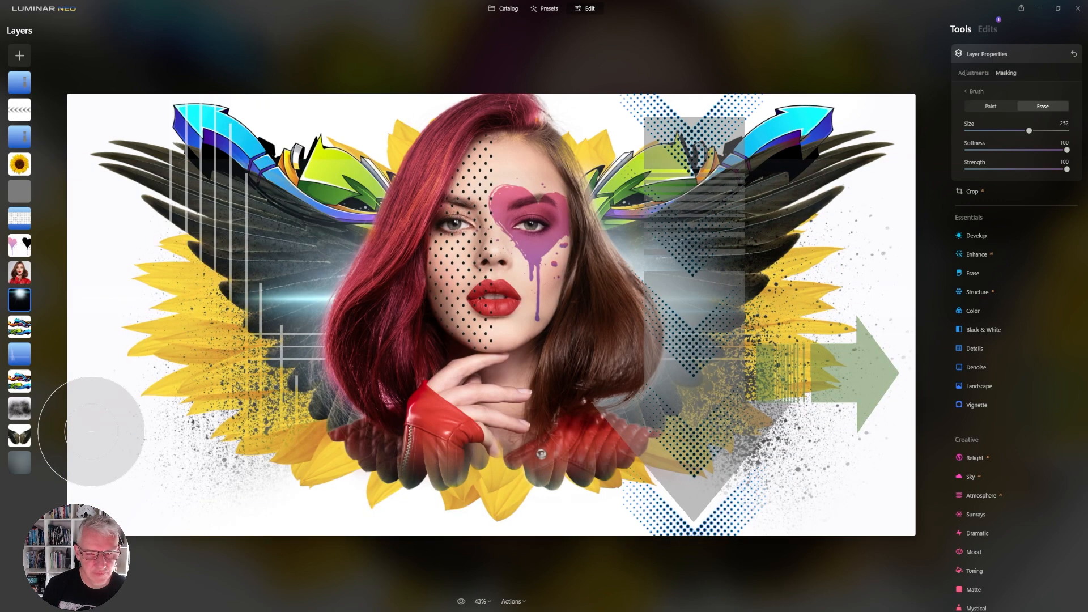
pyautogui.click(972, 54)
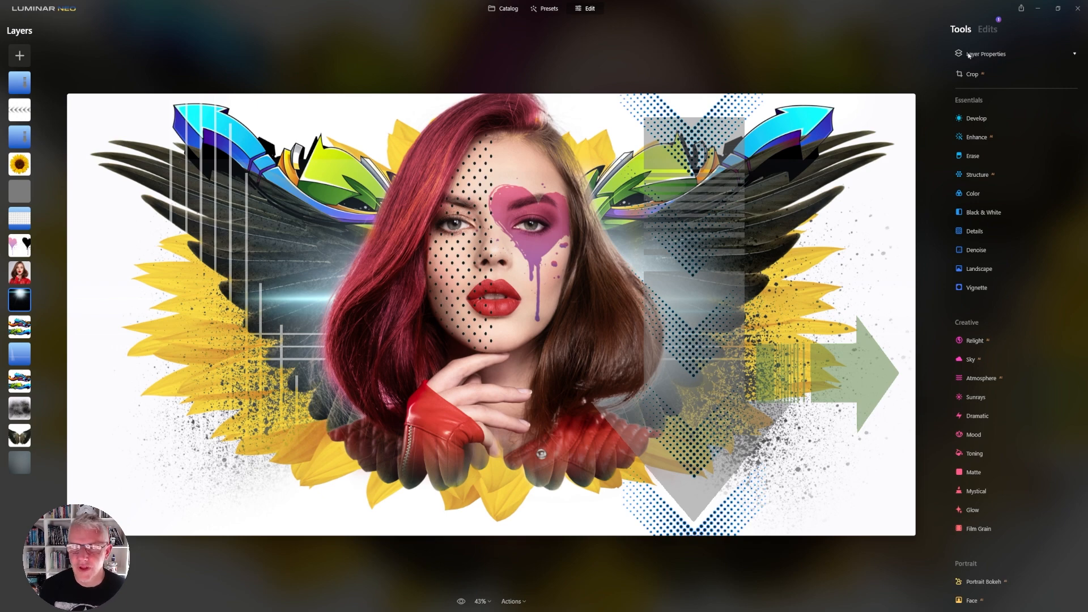
pyautogui.click(969, 55)
pyautogui.click(1007, 73)
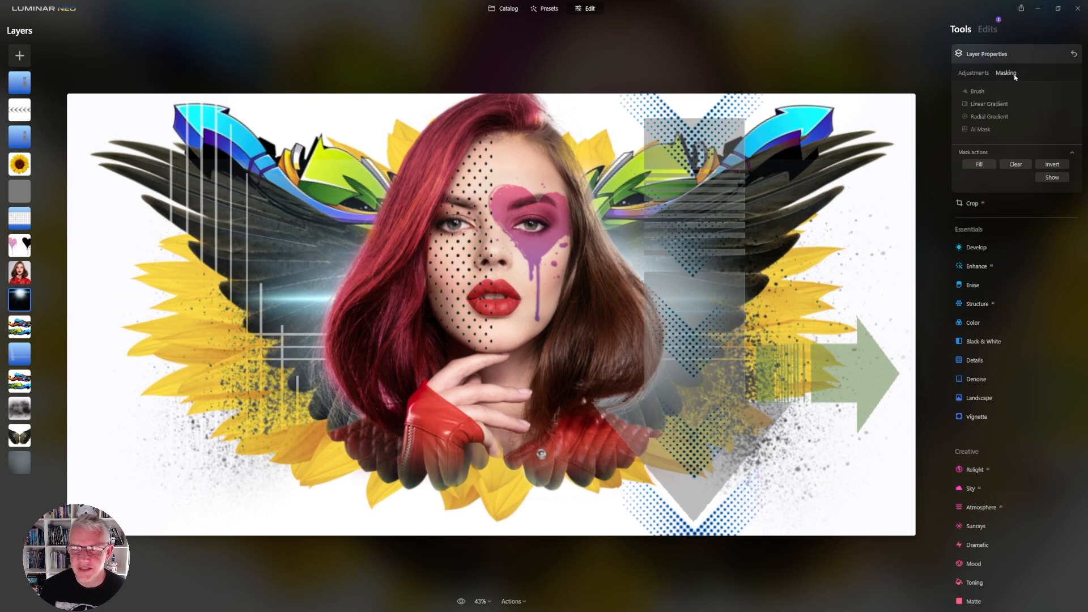
pyautogui.click(985, 91)
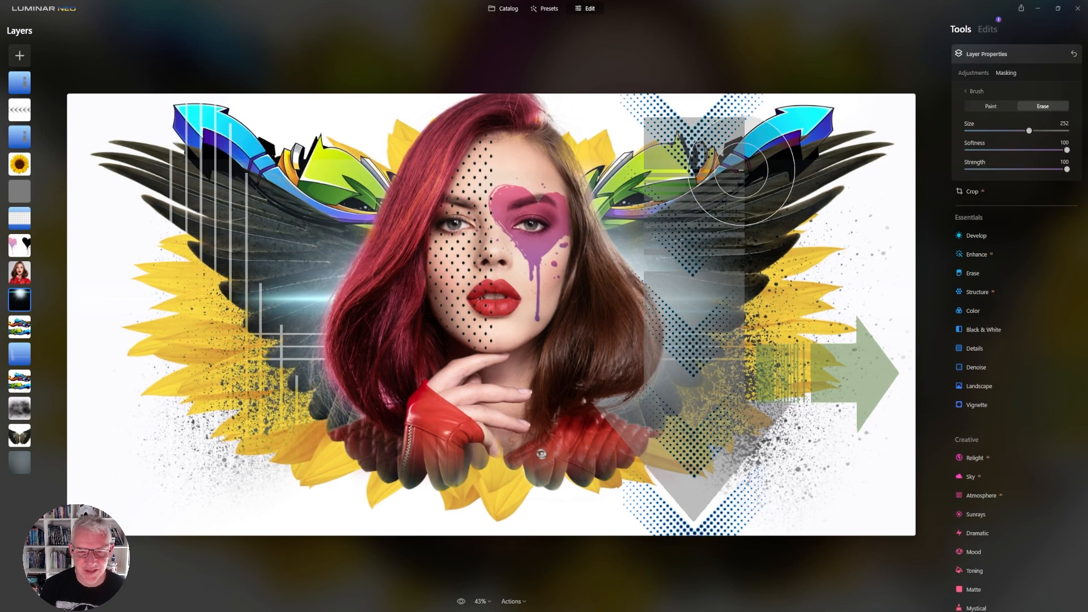
pyautogui.click(891, 153)
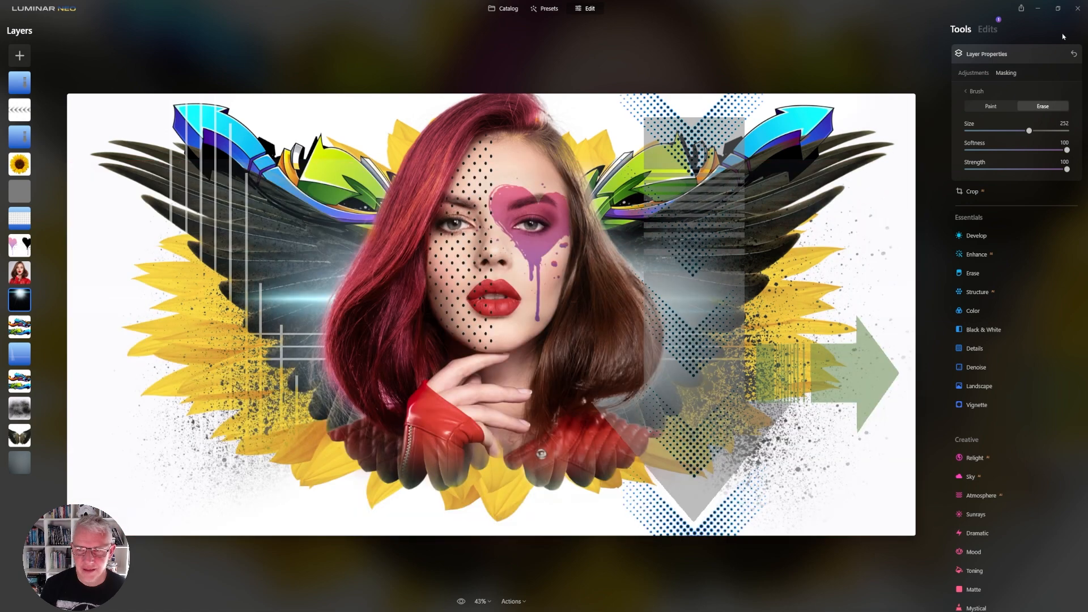
# Paint the flare's mask back in beside the woman's brown hair with the size 252 brush
pyautogui.click(991, 106)
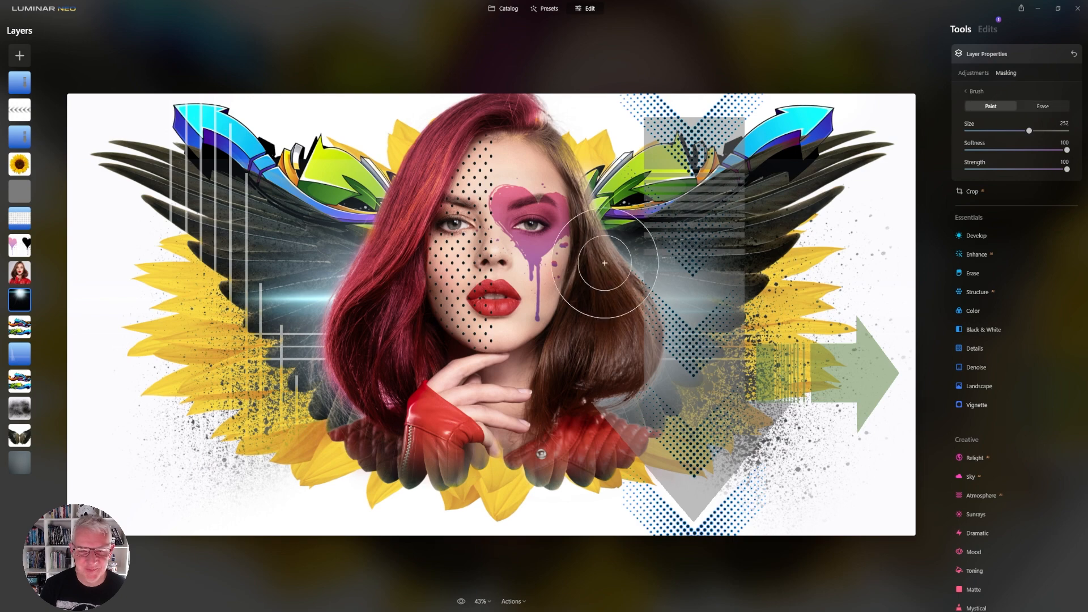
pyautogui.click(663, 305)
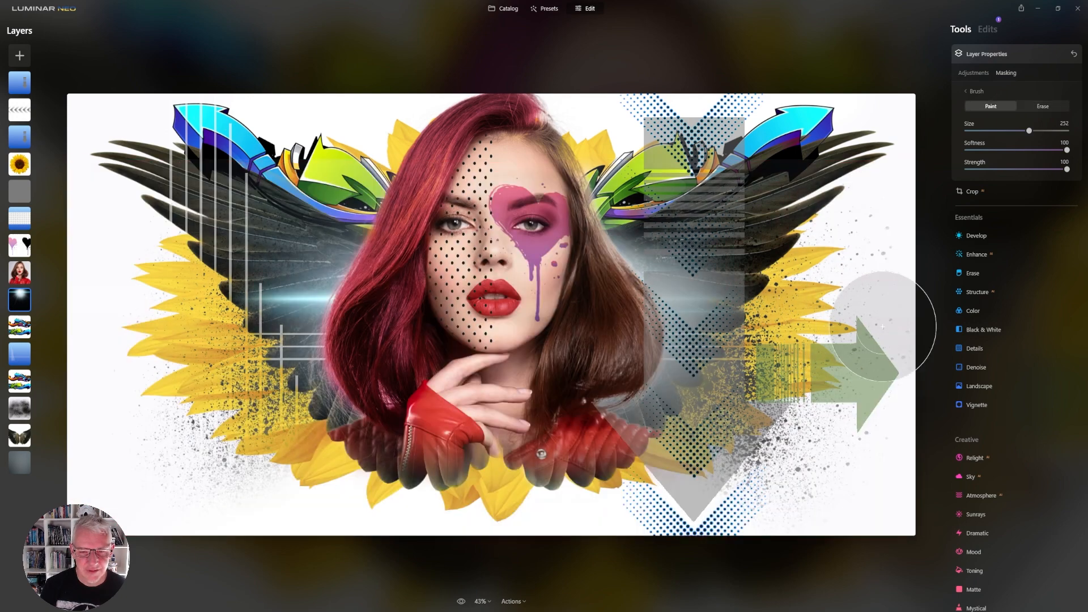
pyautogui.click(1003, 56)
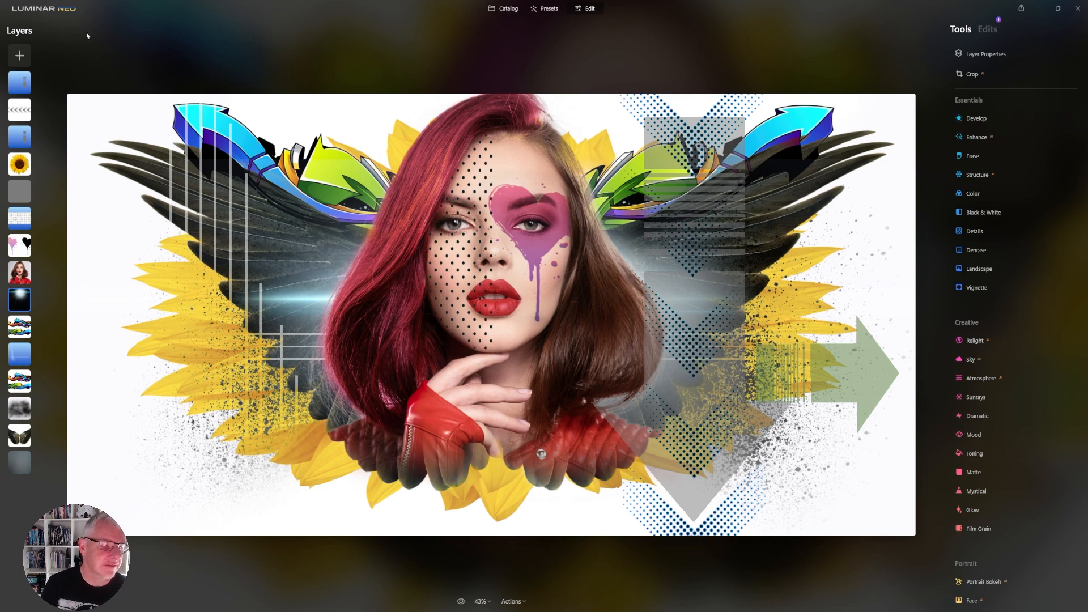
# Hide the green right-pointing arrow layer and the grey downward arrow layer
pyautogui.rightClick(29, 91)
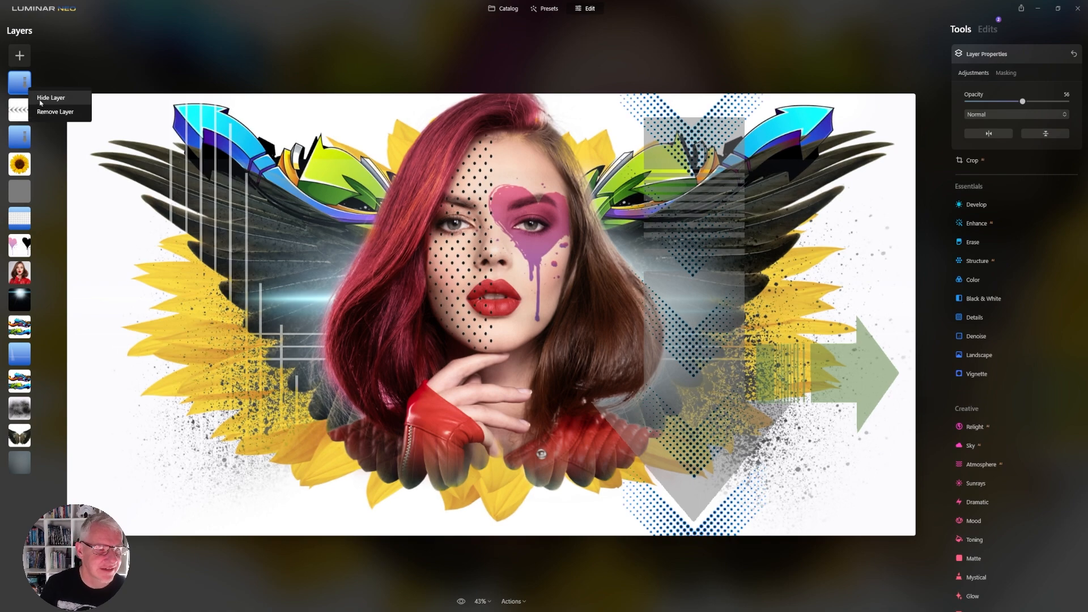
pyautogui.click(50, 98)
pyautogui.click(19, 110)
pyautogui.rightClick(20, 113)
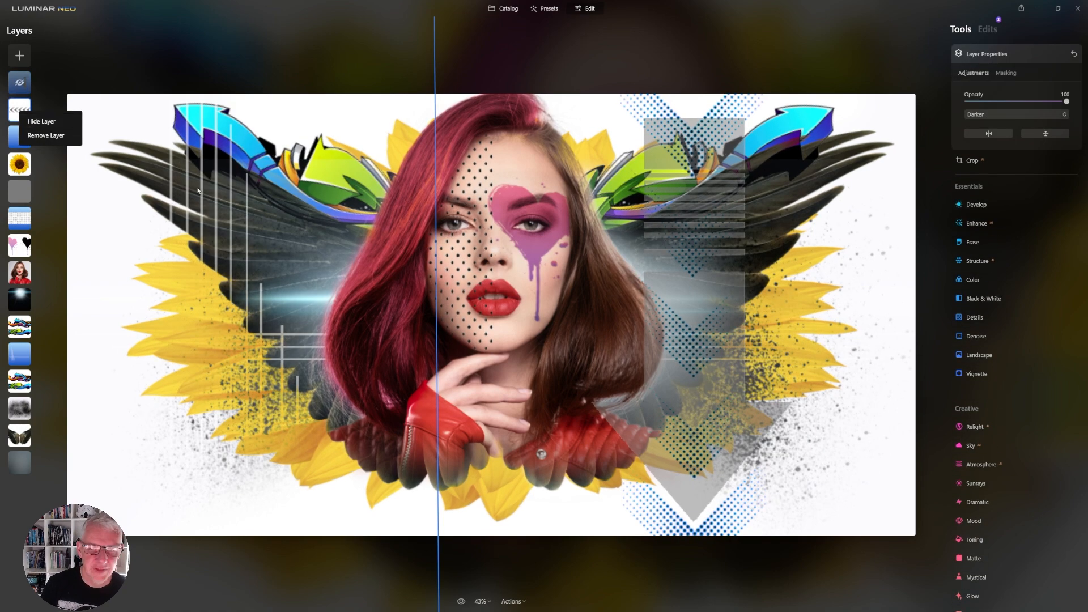
pyautogui.click(20, 142)
pyautogui.rightClick(20, 143)
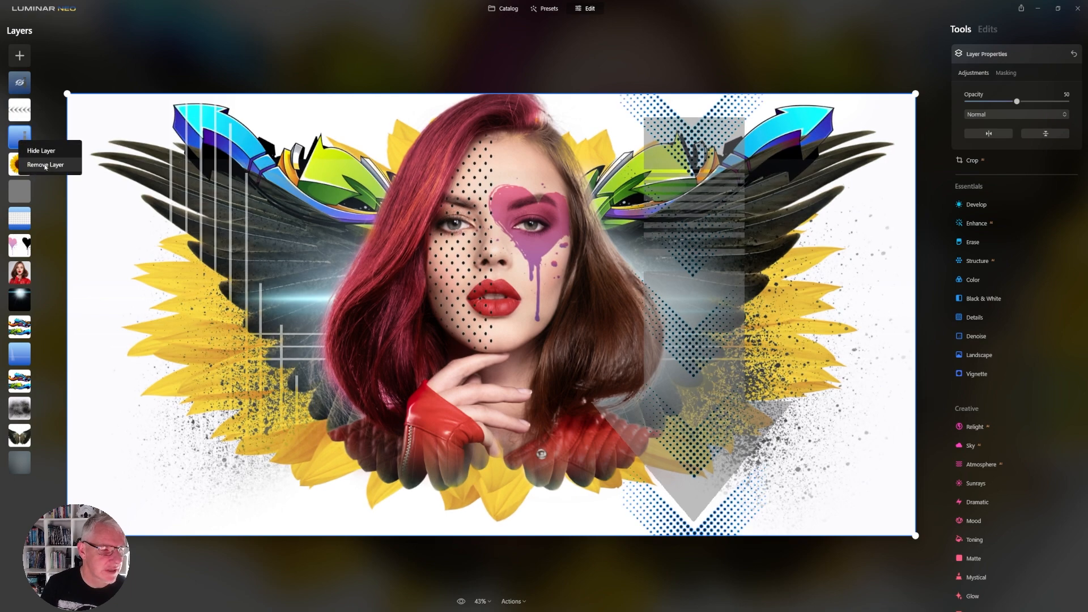
pyautogui.click(41, 150)
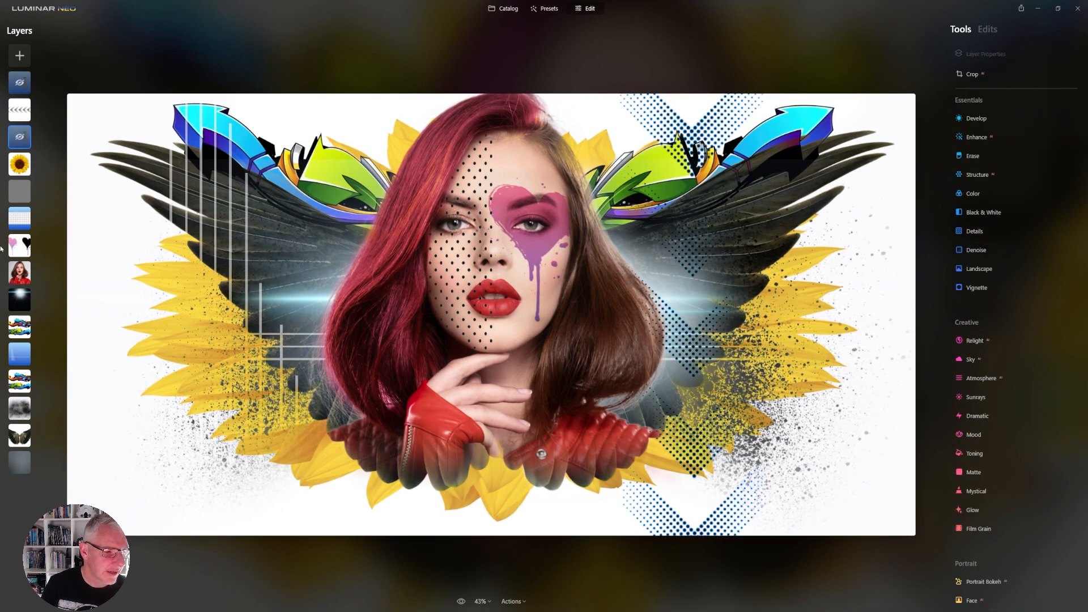
# Hide the white lines layer over the left wing and the blue dotted chevrons layer
pyautogui.rightClick(27, 356)
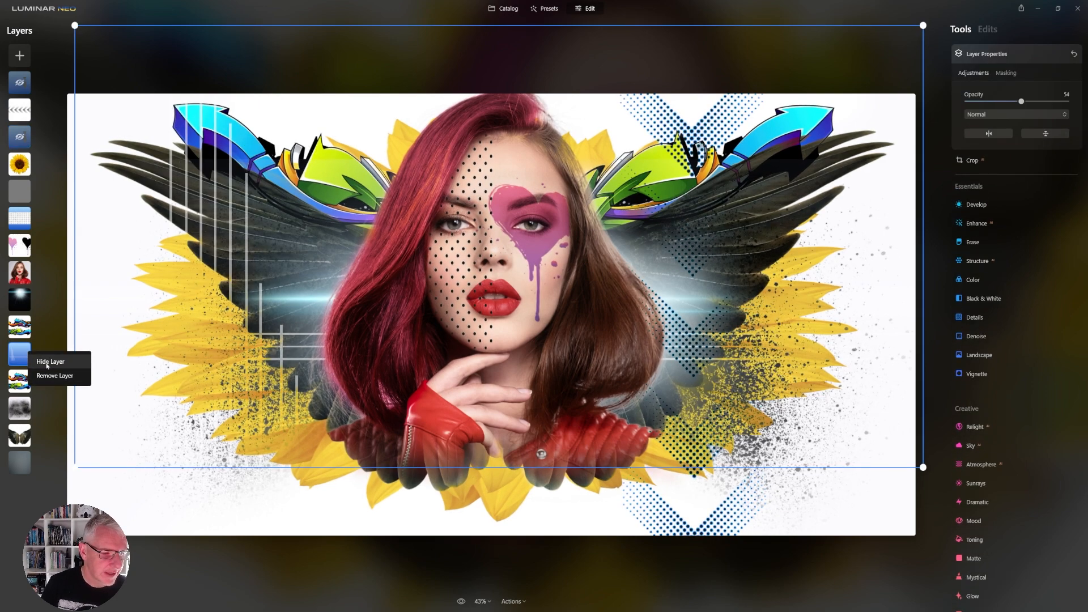
pyautogui.click(48, 363)
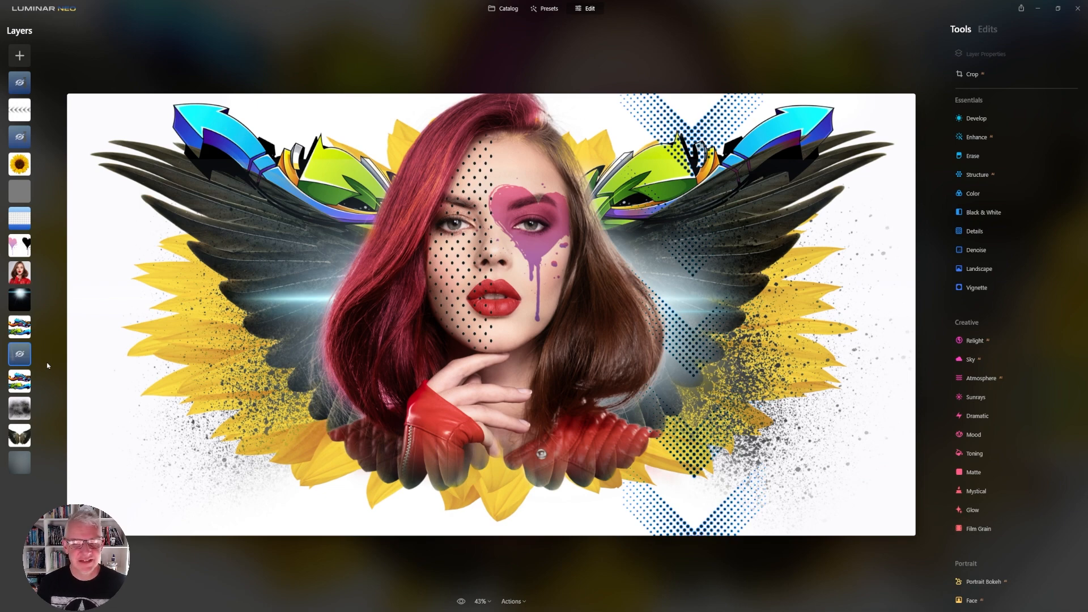
pyautogui.rightClick(25, 116)
pyautogui.click(52, 129)
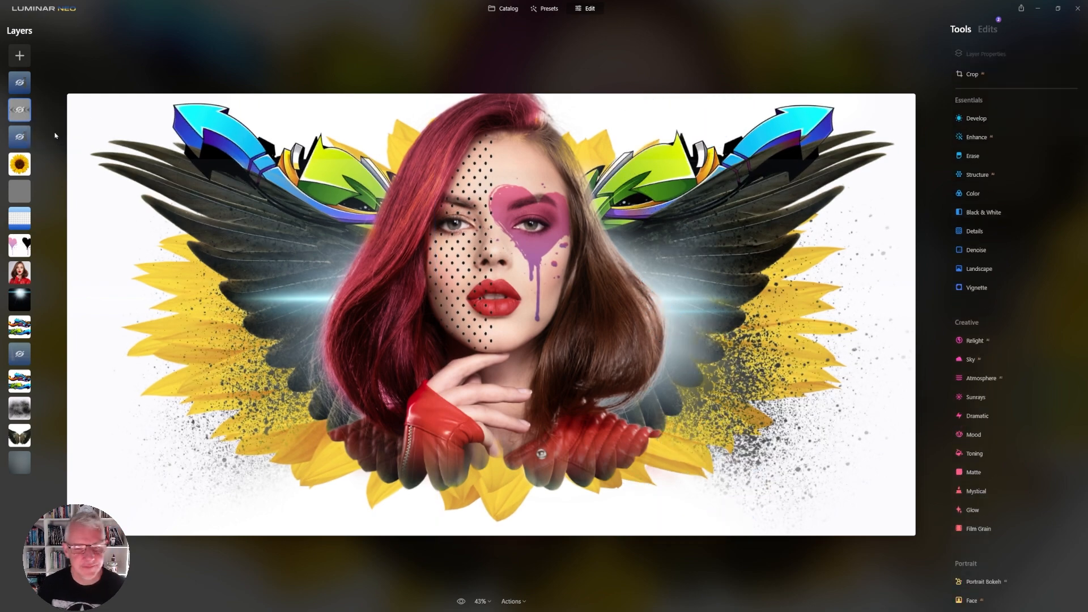